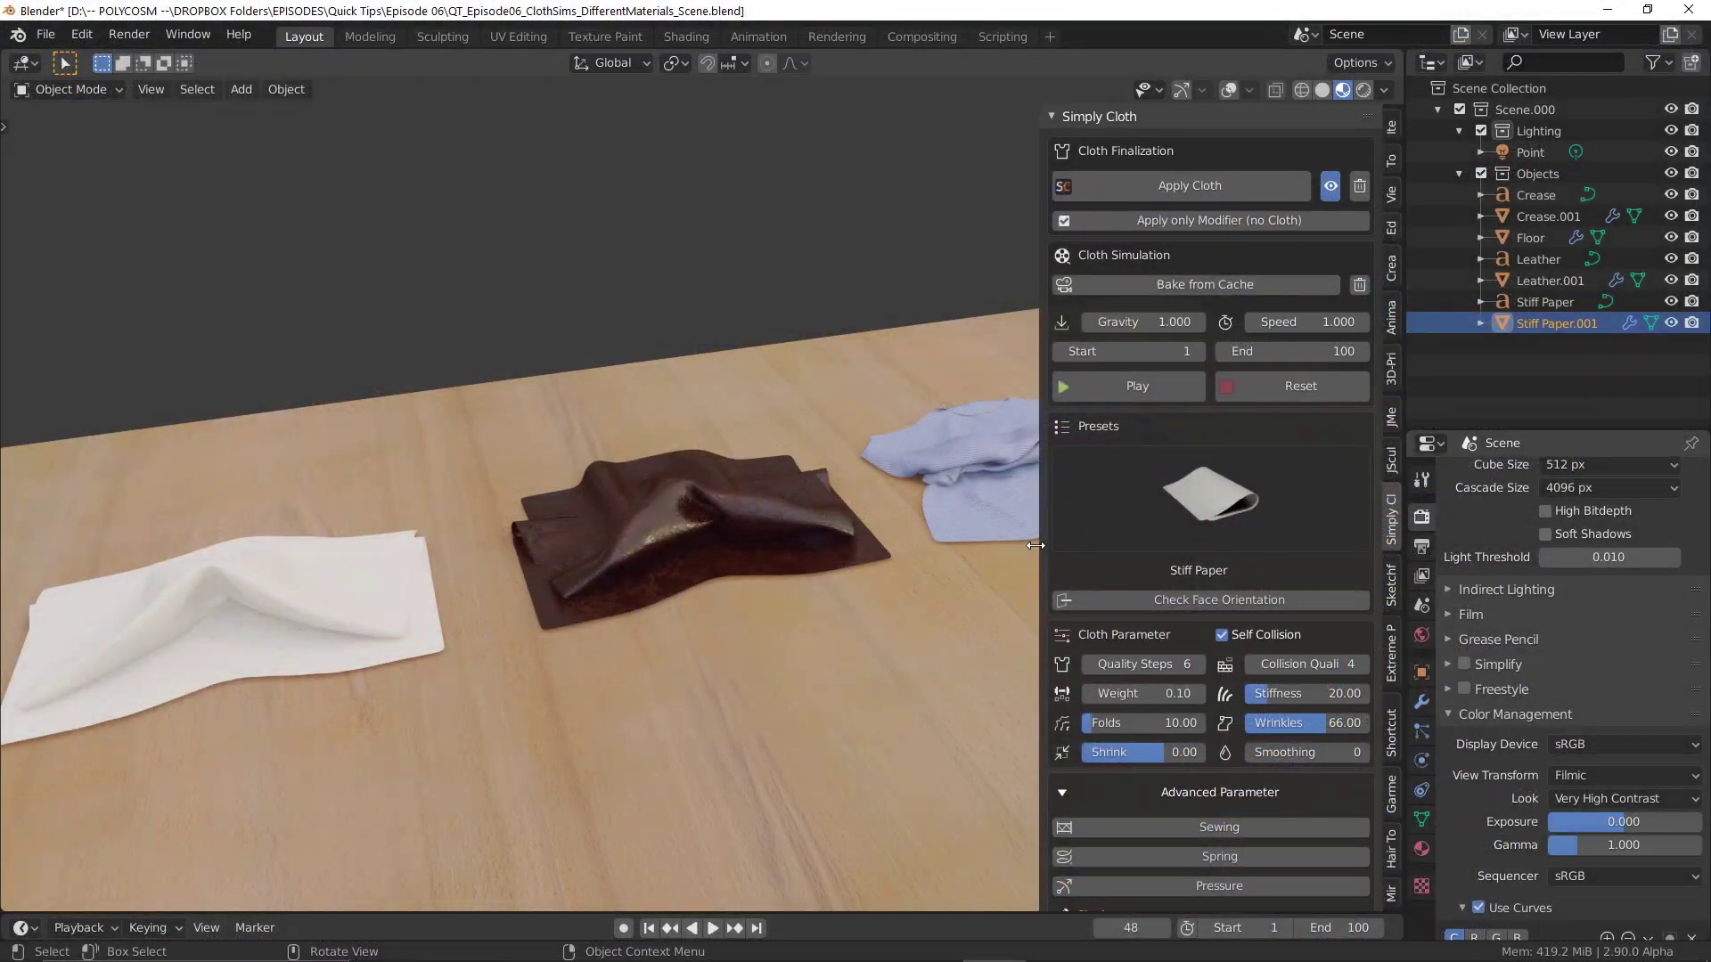
Preview the cloth simulations in the material, deflation, draping and sewing demonstration scenes.
{"action": "left_click_drag", "start_coordinate": [1050, 550], "coordinate": [968, 550]}
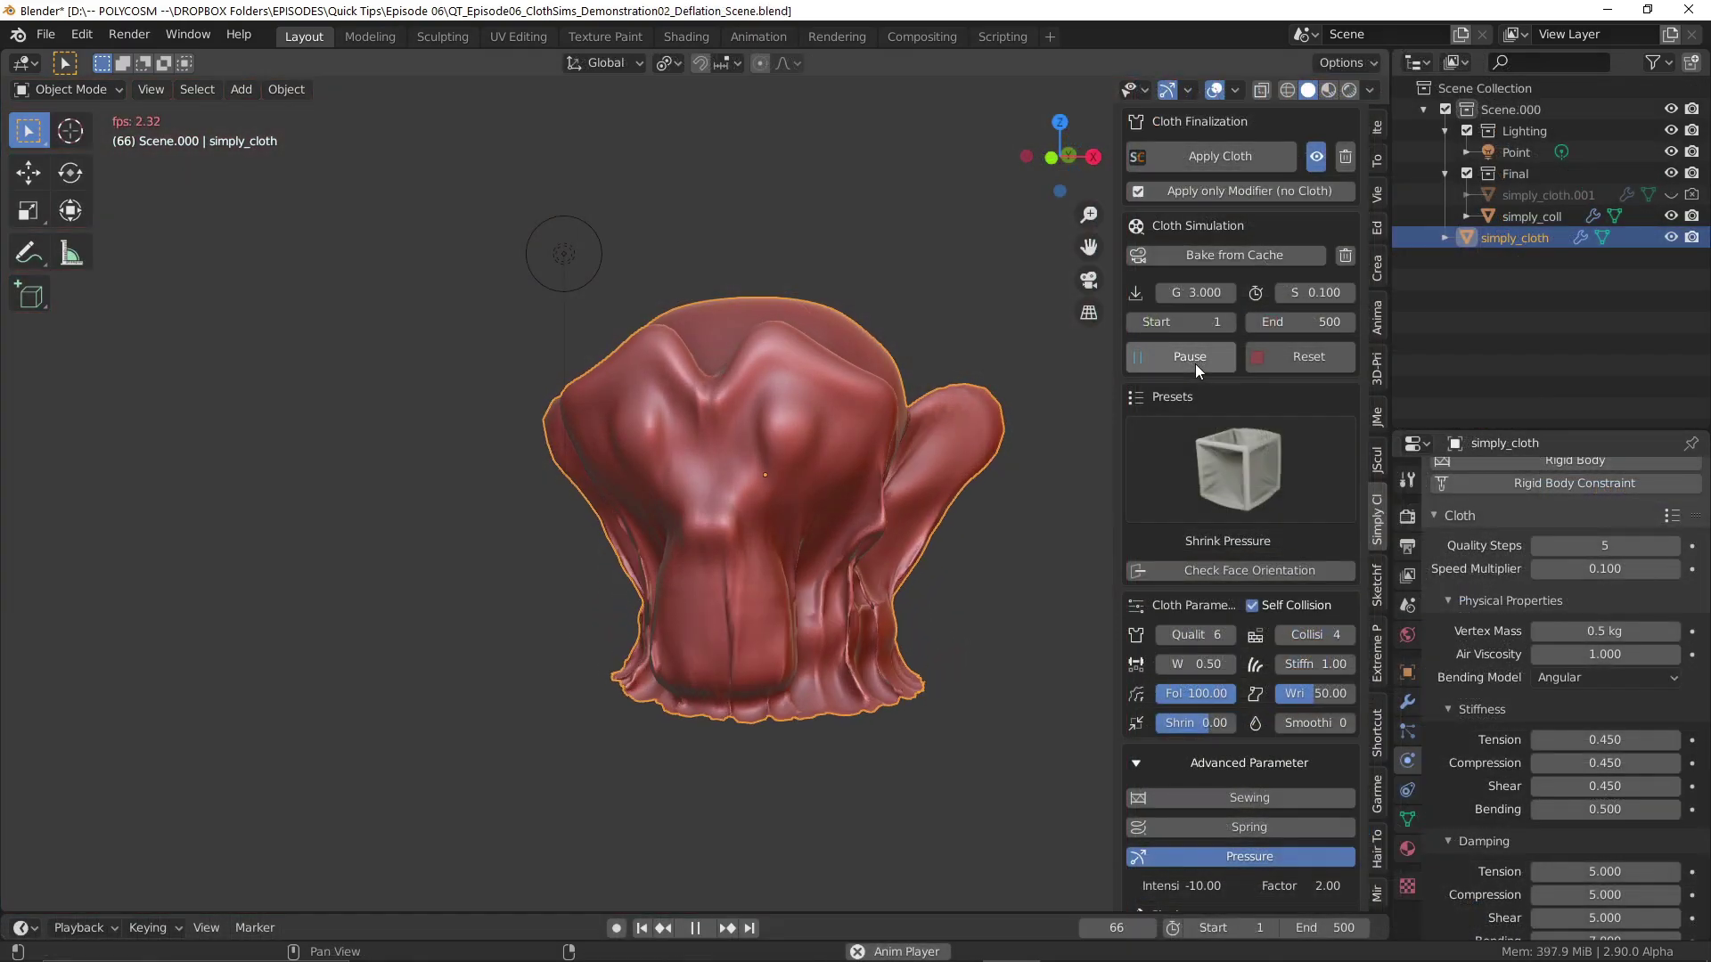
{"action": "left_click", "coordinate": [1191, 358]}
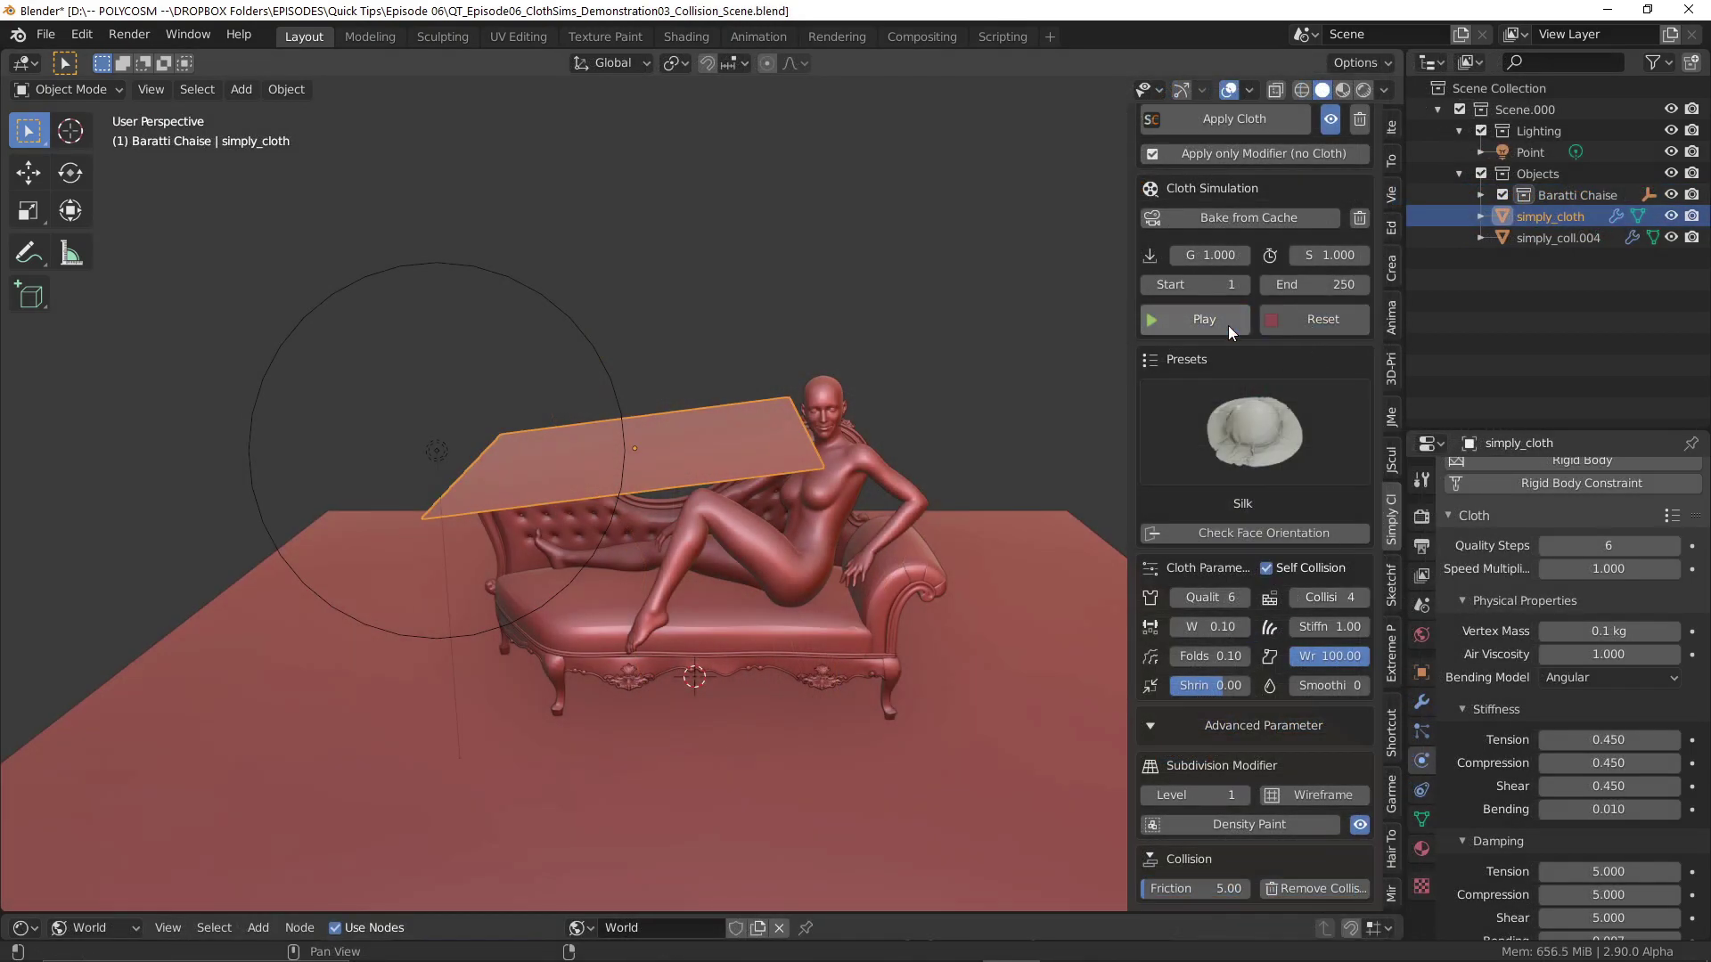
{"action": "left_click", "coordinate": [1227, 326]}
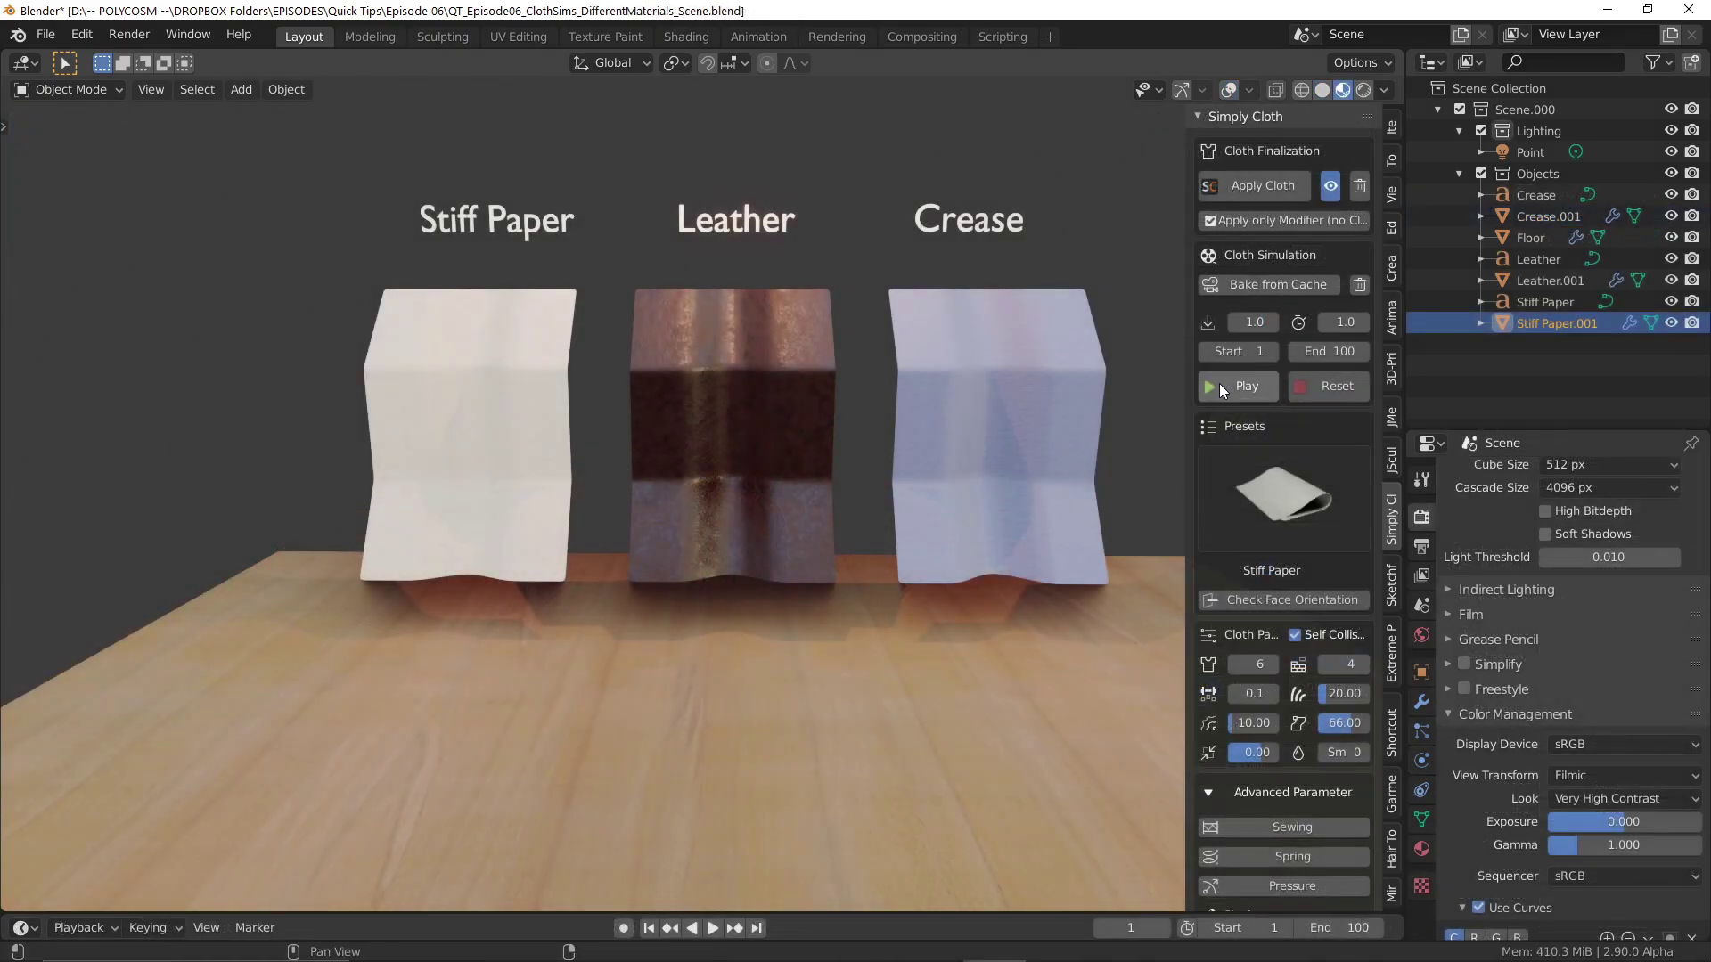
{"action": "left_click", "coordinate": [1219, 383]}
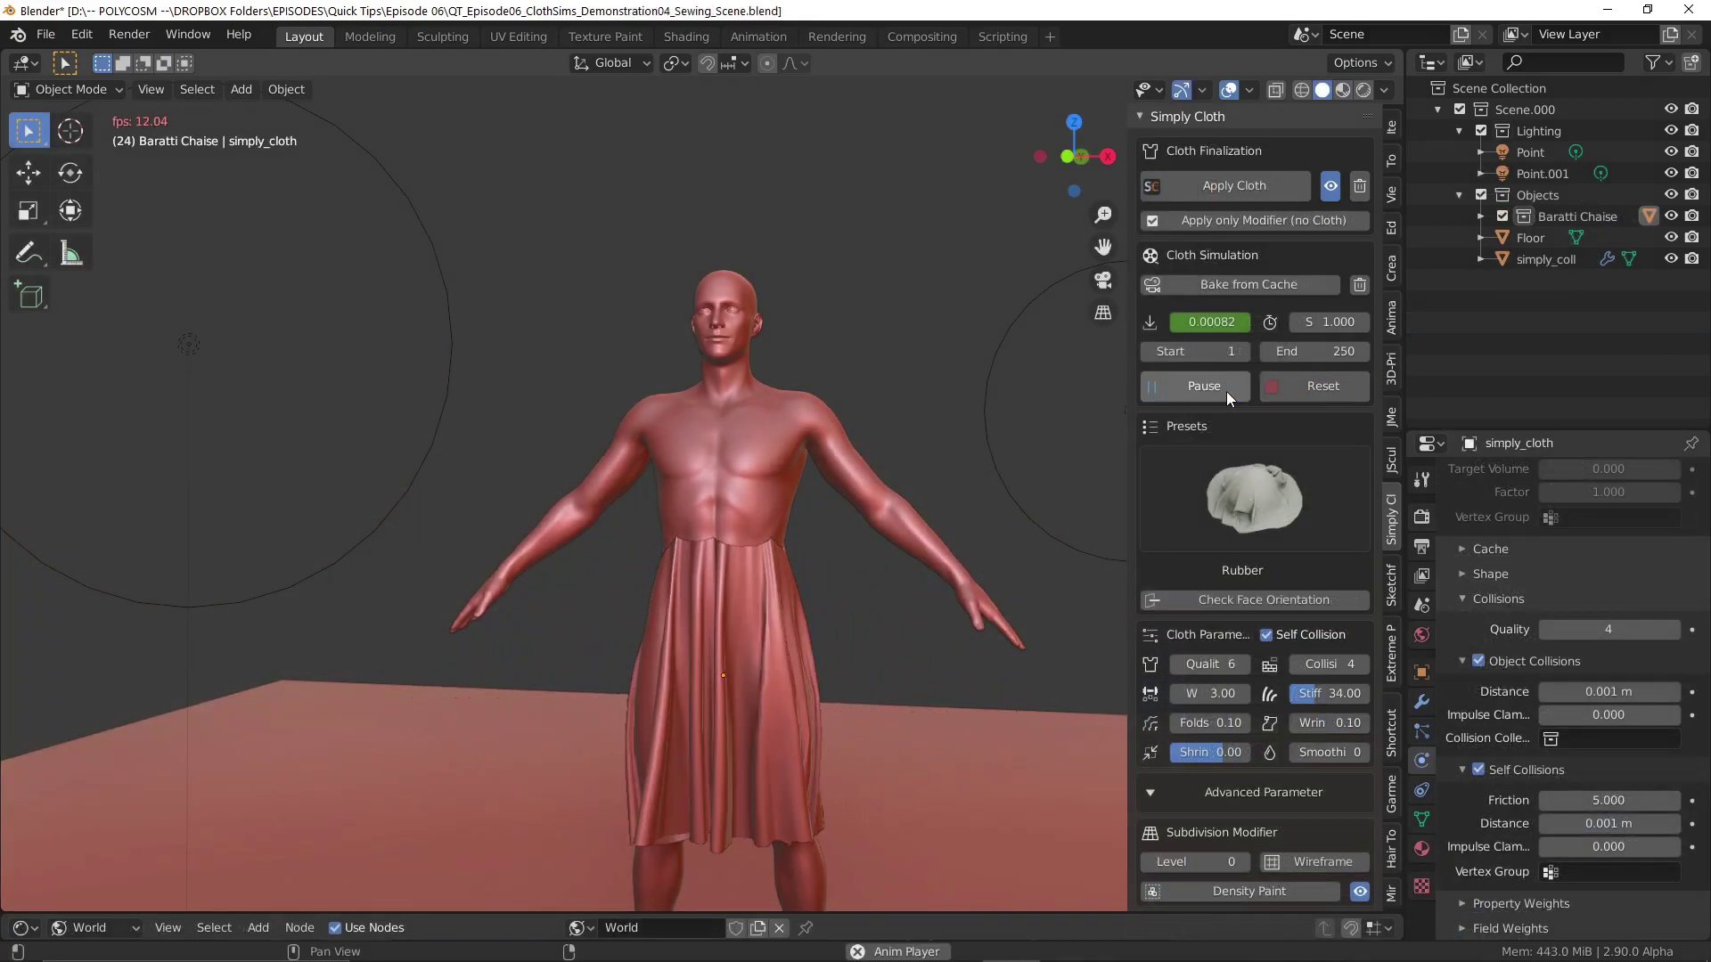
{"action": "left_click", "coordinate": [1212, 320]}
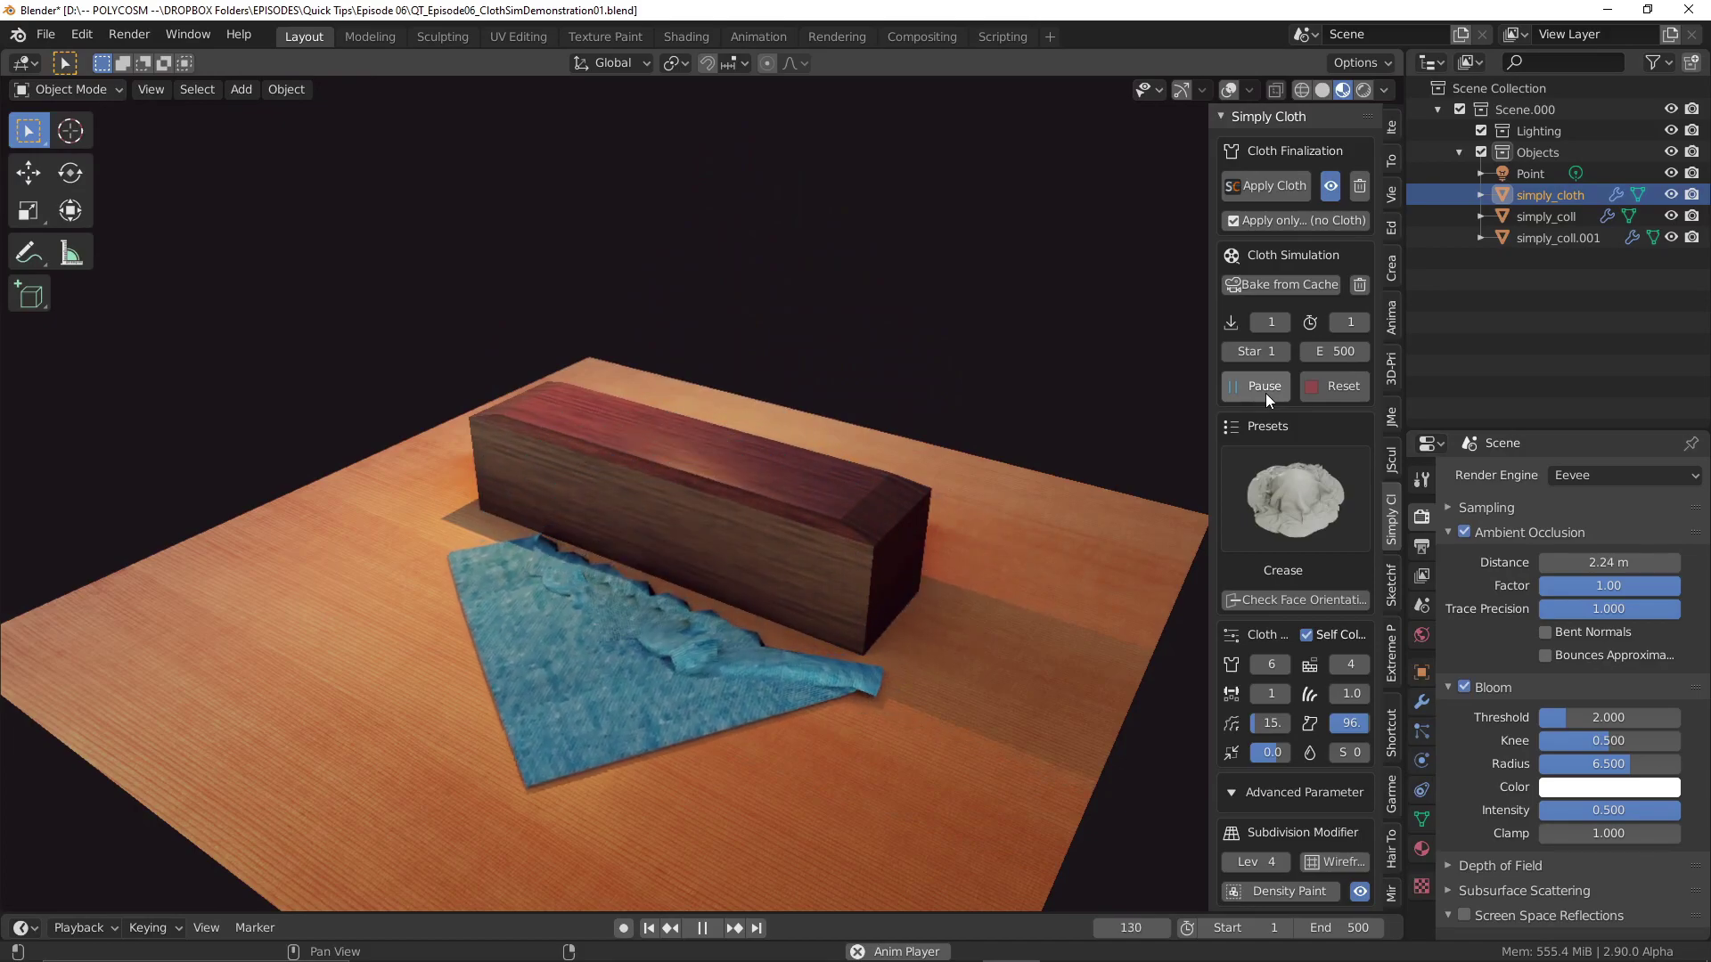
Pause the blue cloth's simulation and look through the cloth physics settings of simply_cloth, down to the field weights.
{"action": "left_click", "coordinate": [1265, 393]}
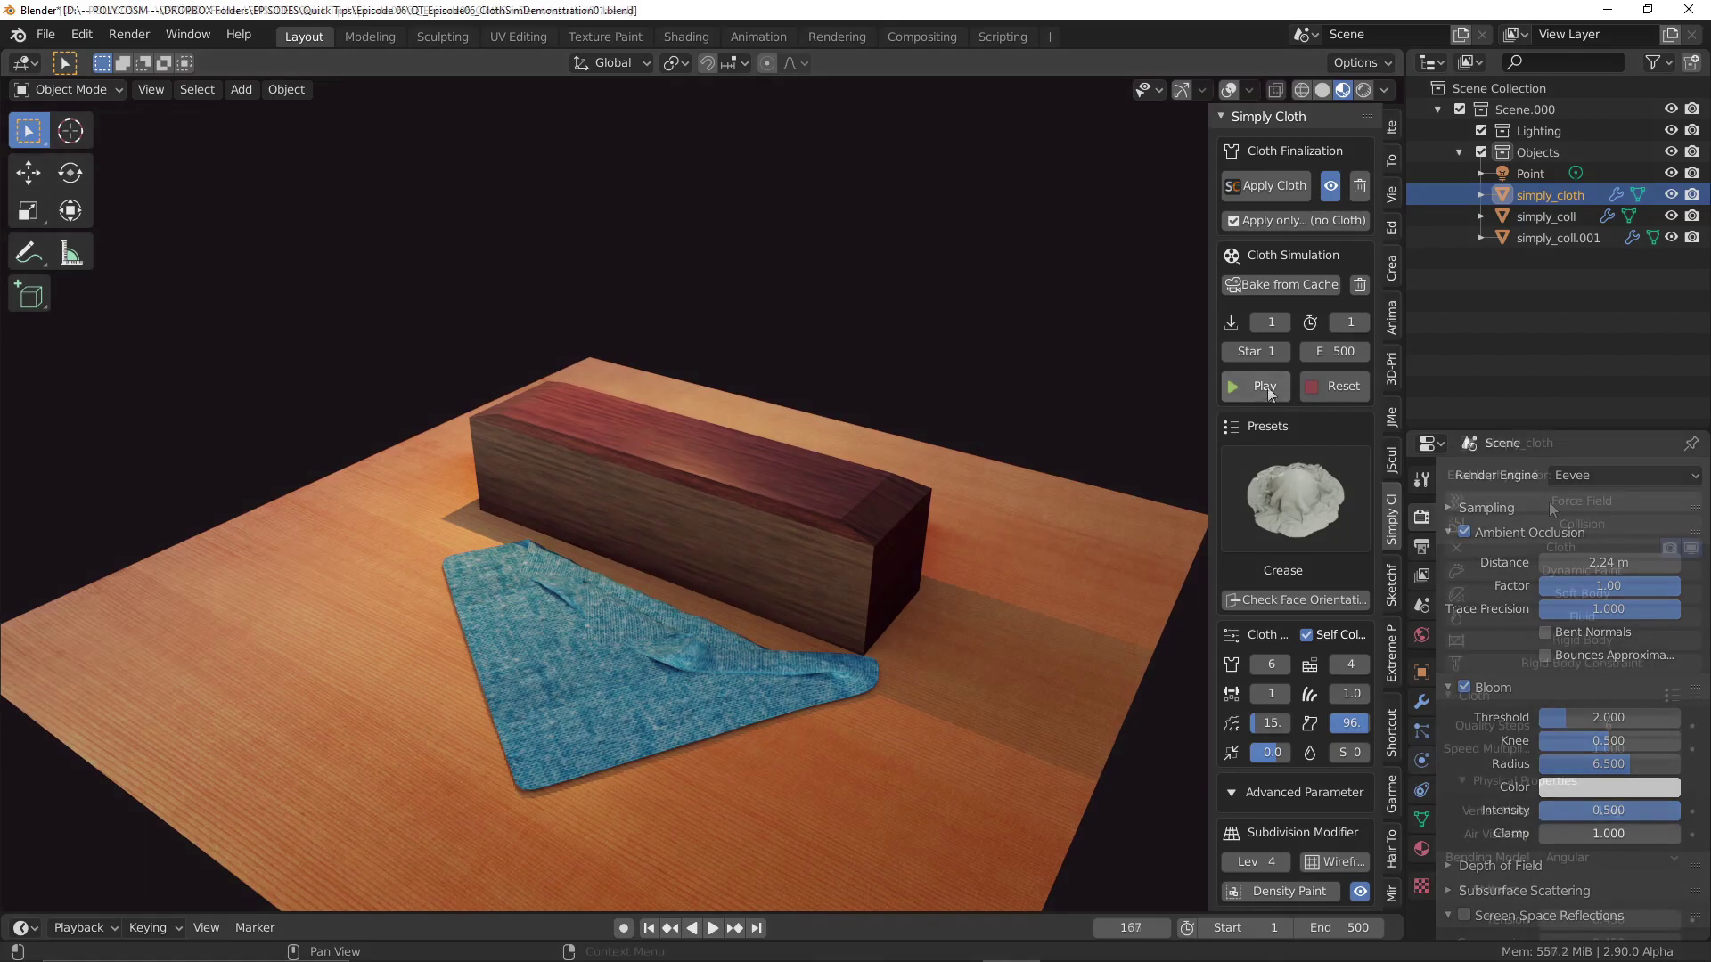
{"action": "scroll", "coordinate": [1549, 501], "scroll_direction": "down", "scroll_amount": 5}
{"action": "scroll", "coordinate": [1549, 499], "scroll_direction": "down", "scroll_amount": 15}
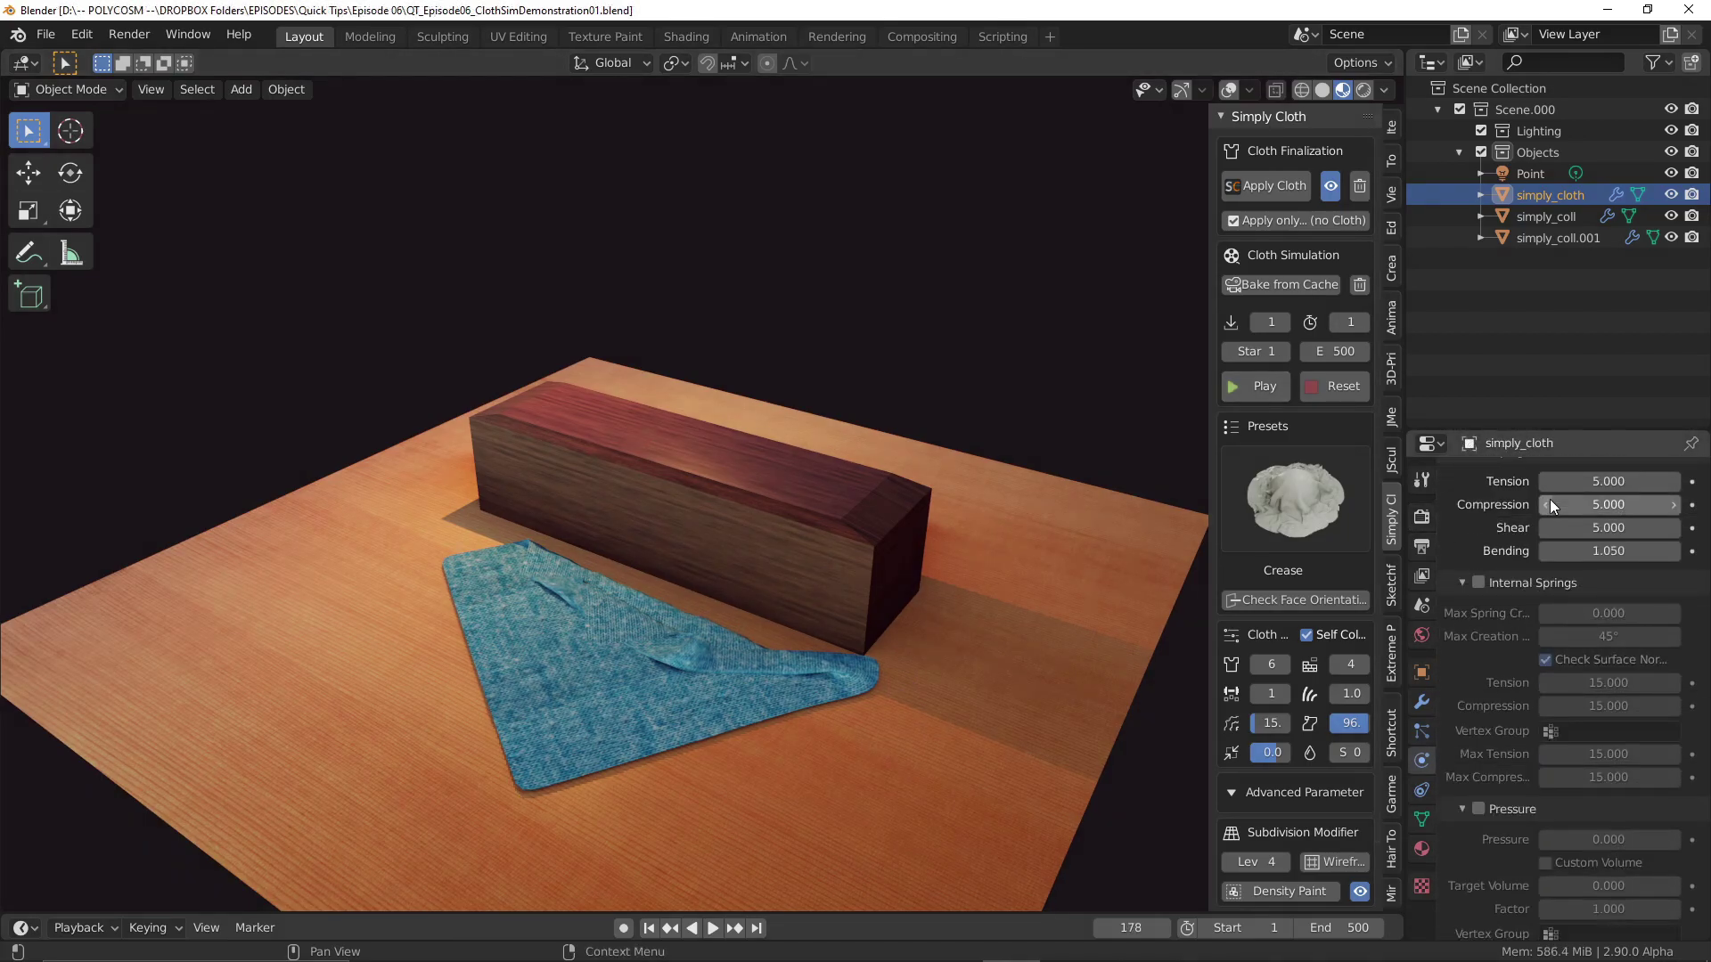
{"action": "scroll", "coordinate": [1549, 500], "scroll_direction": "down", "scroll_amount": 15}
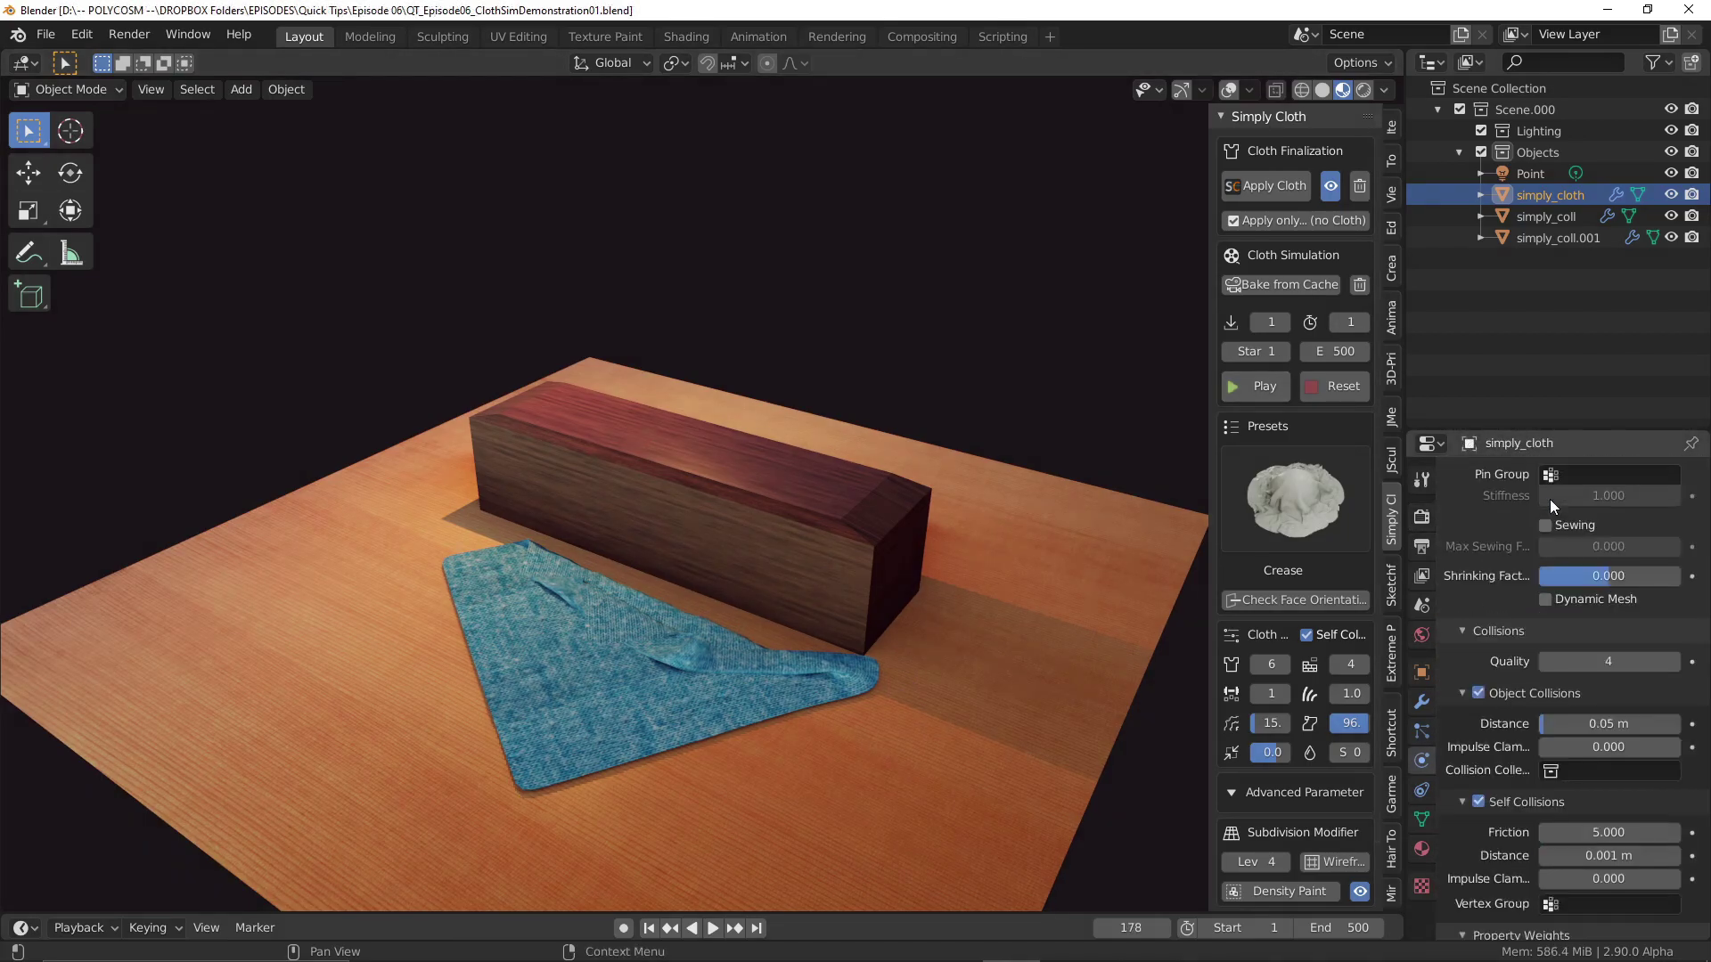
{"action": "scroll", "coordinate": [1549, 499], "scroll_direction": "down", "scroll_amount": 4}
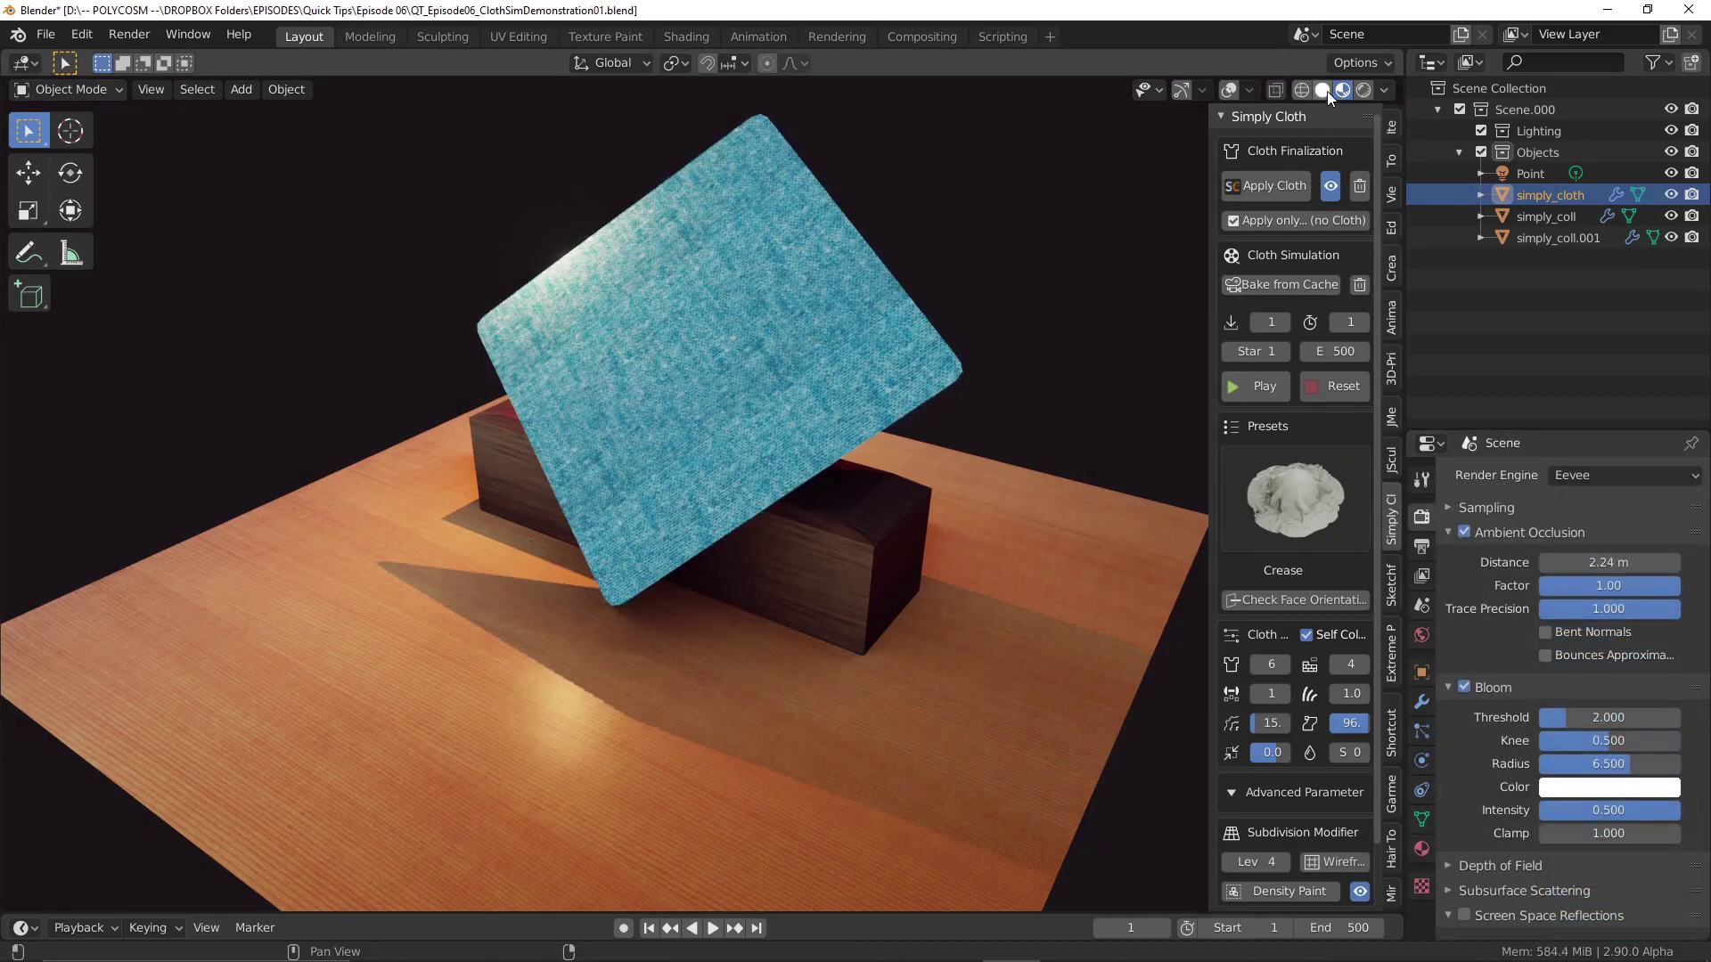
Display the scene in solid shading, and run the cloth simulation over the wooden block before pausing it.
{"action": "left_click", "coordinate": [1324, 90]}
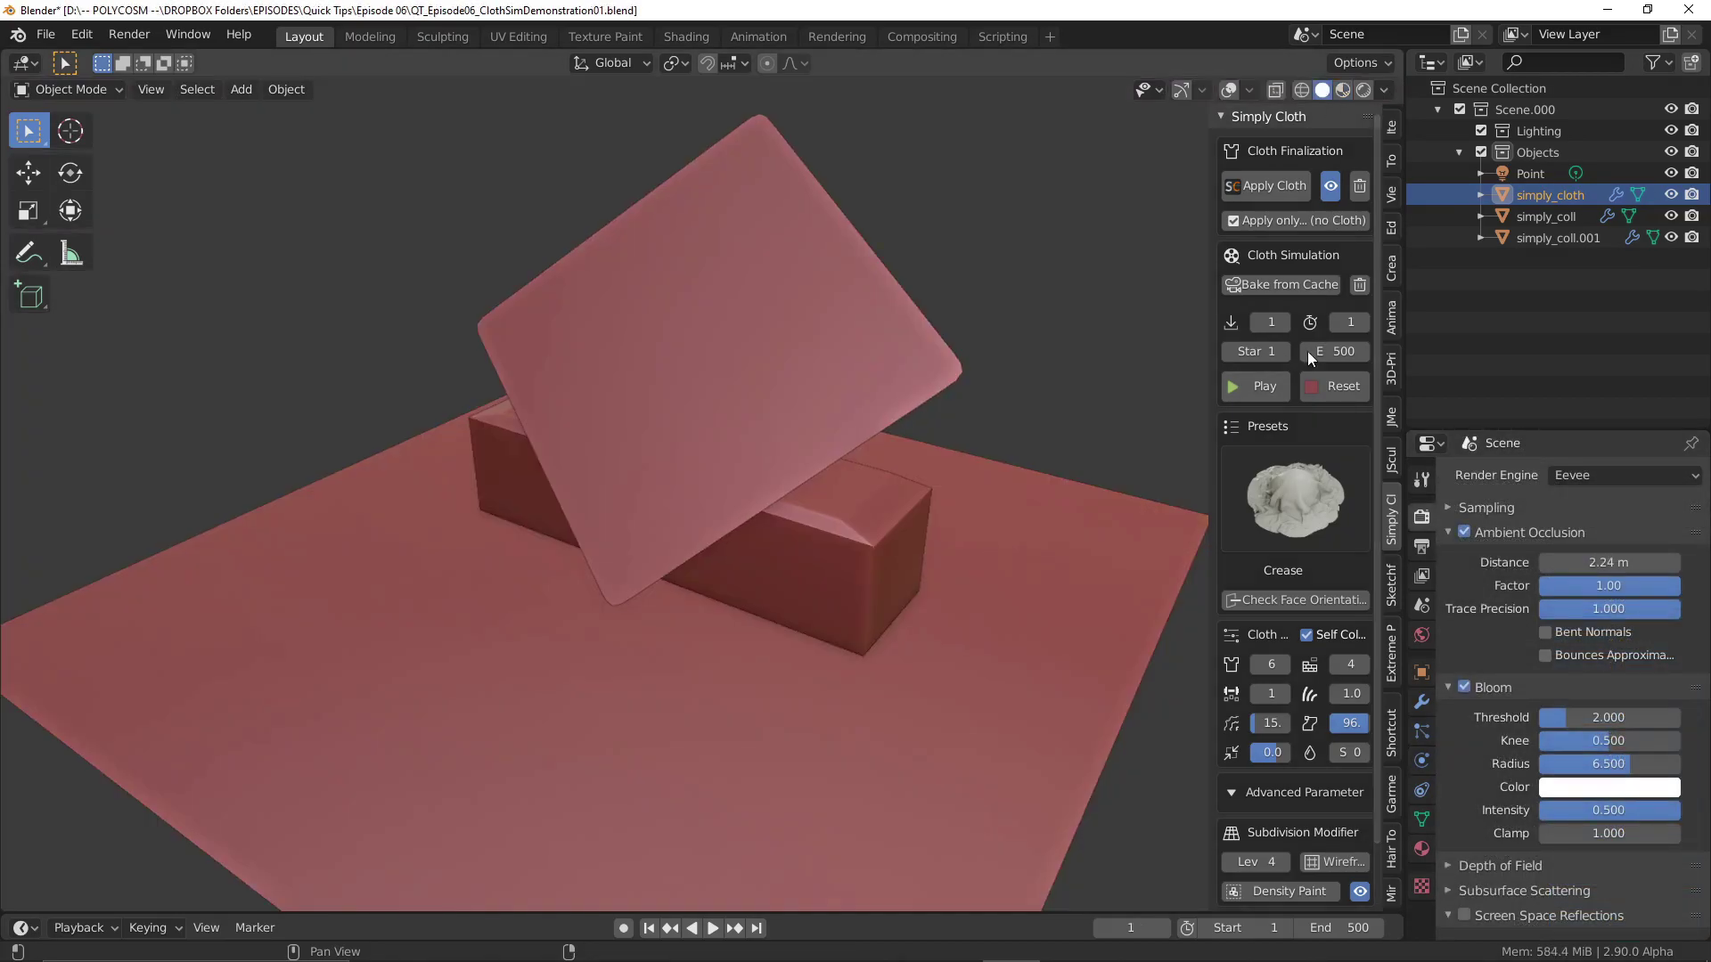
{"action": "left_click", "coordinate": [1270, 384]}
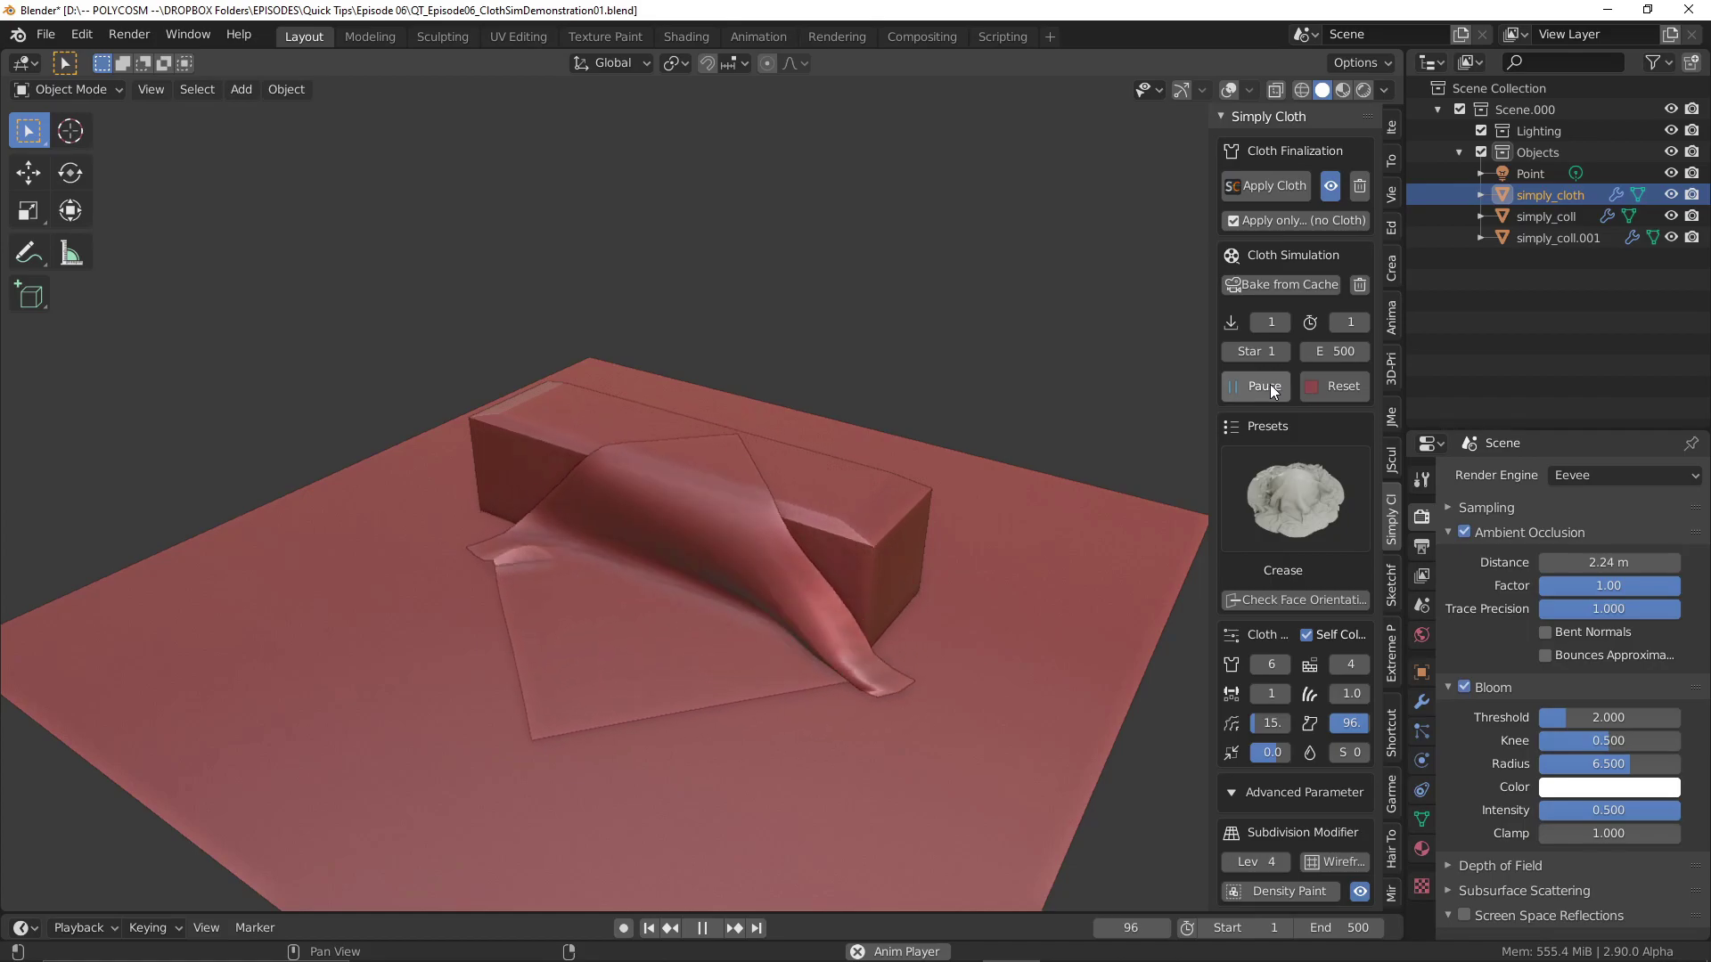
{"action": "left_click", "coordinate": [1269, 385]}
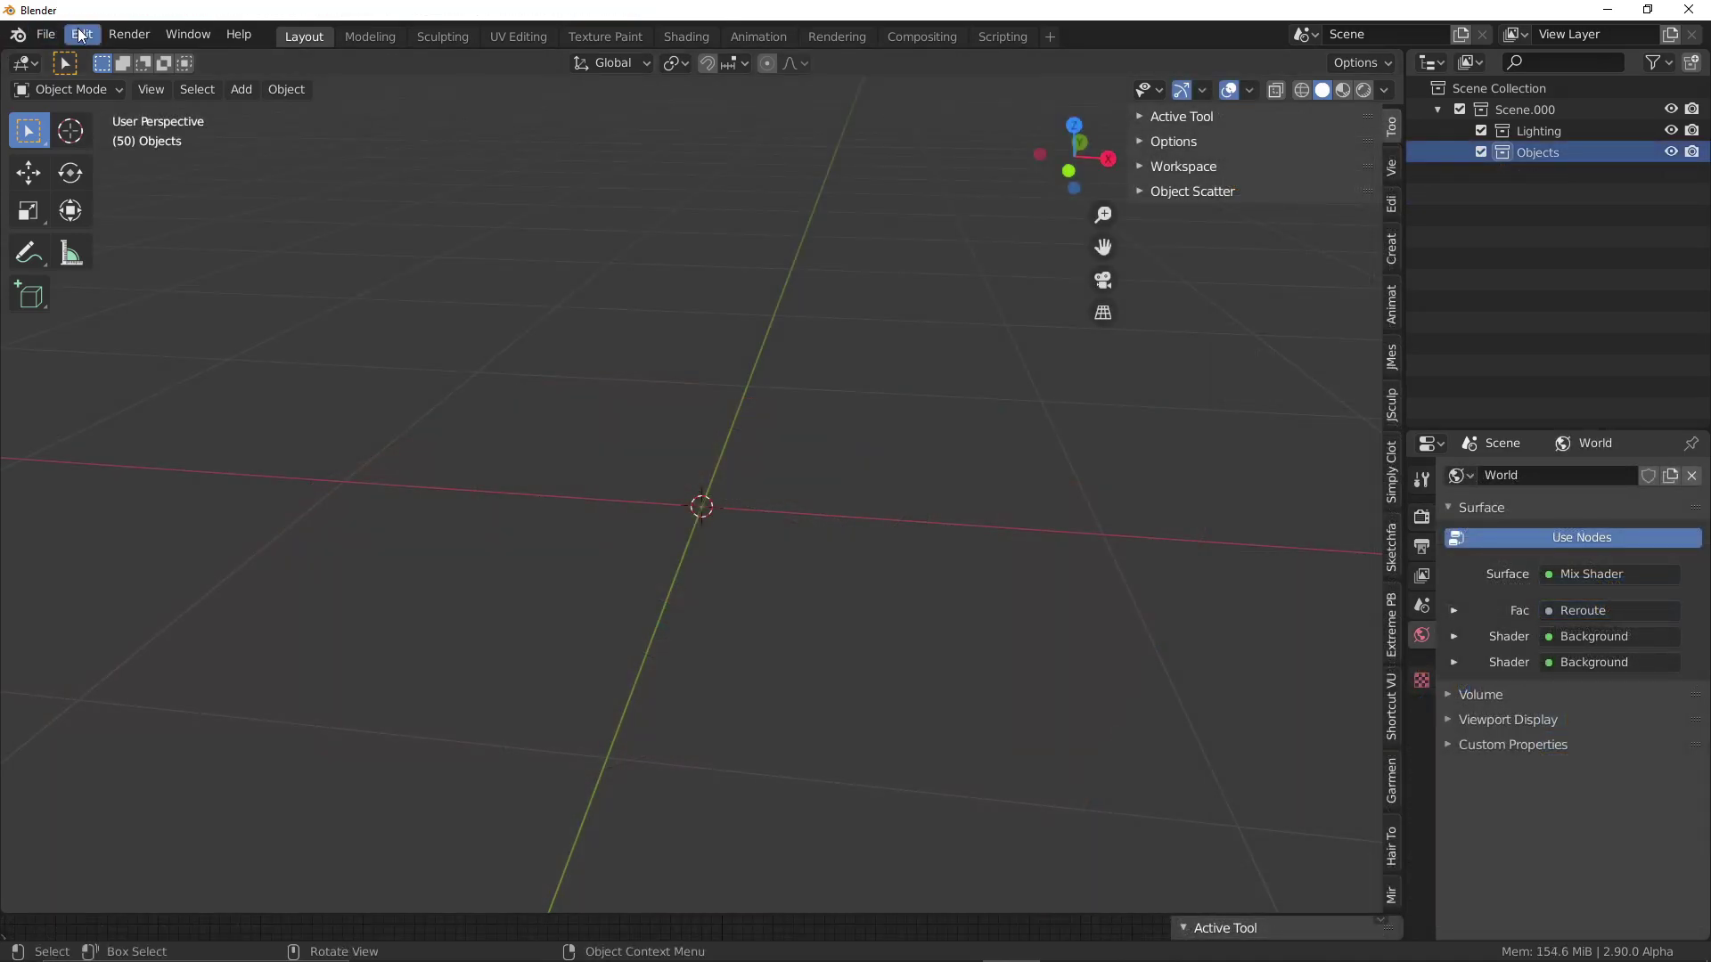
Open the add-on preferences, search for "simpl" and expand the Simply Cloth entry's details.
{"action": "left_click", "coordinate": [81, 35]}
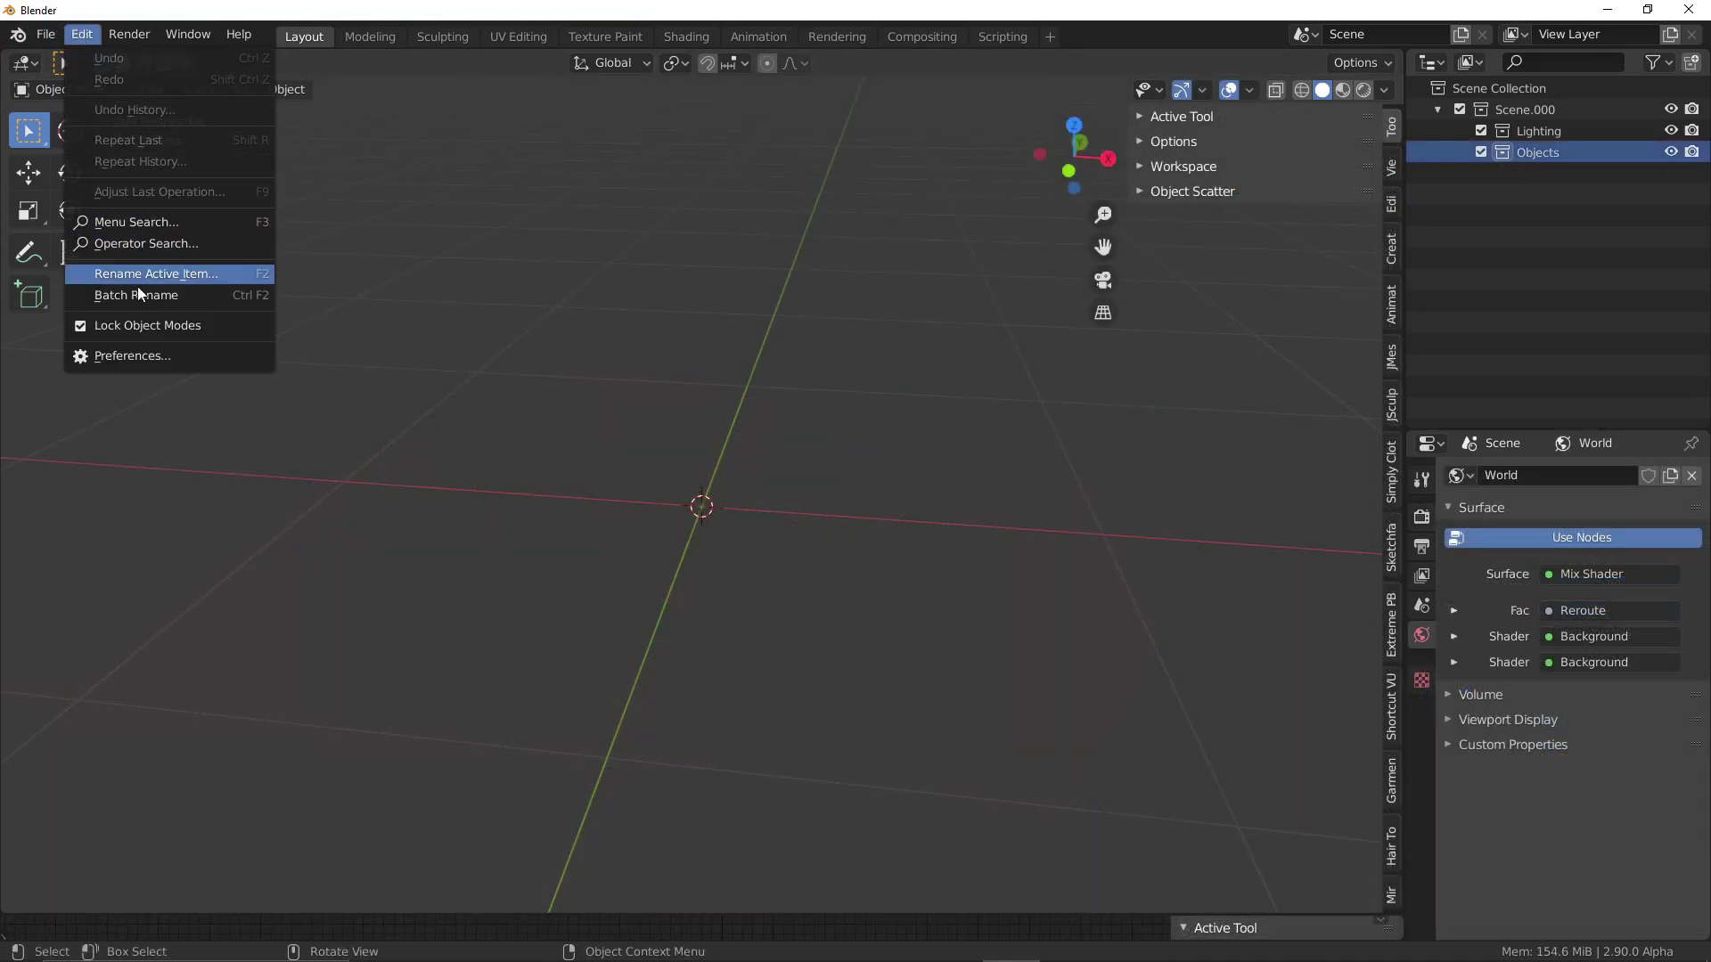
{"action": "left_click", "coordinate": [139, 351]}
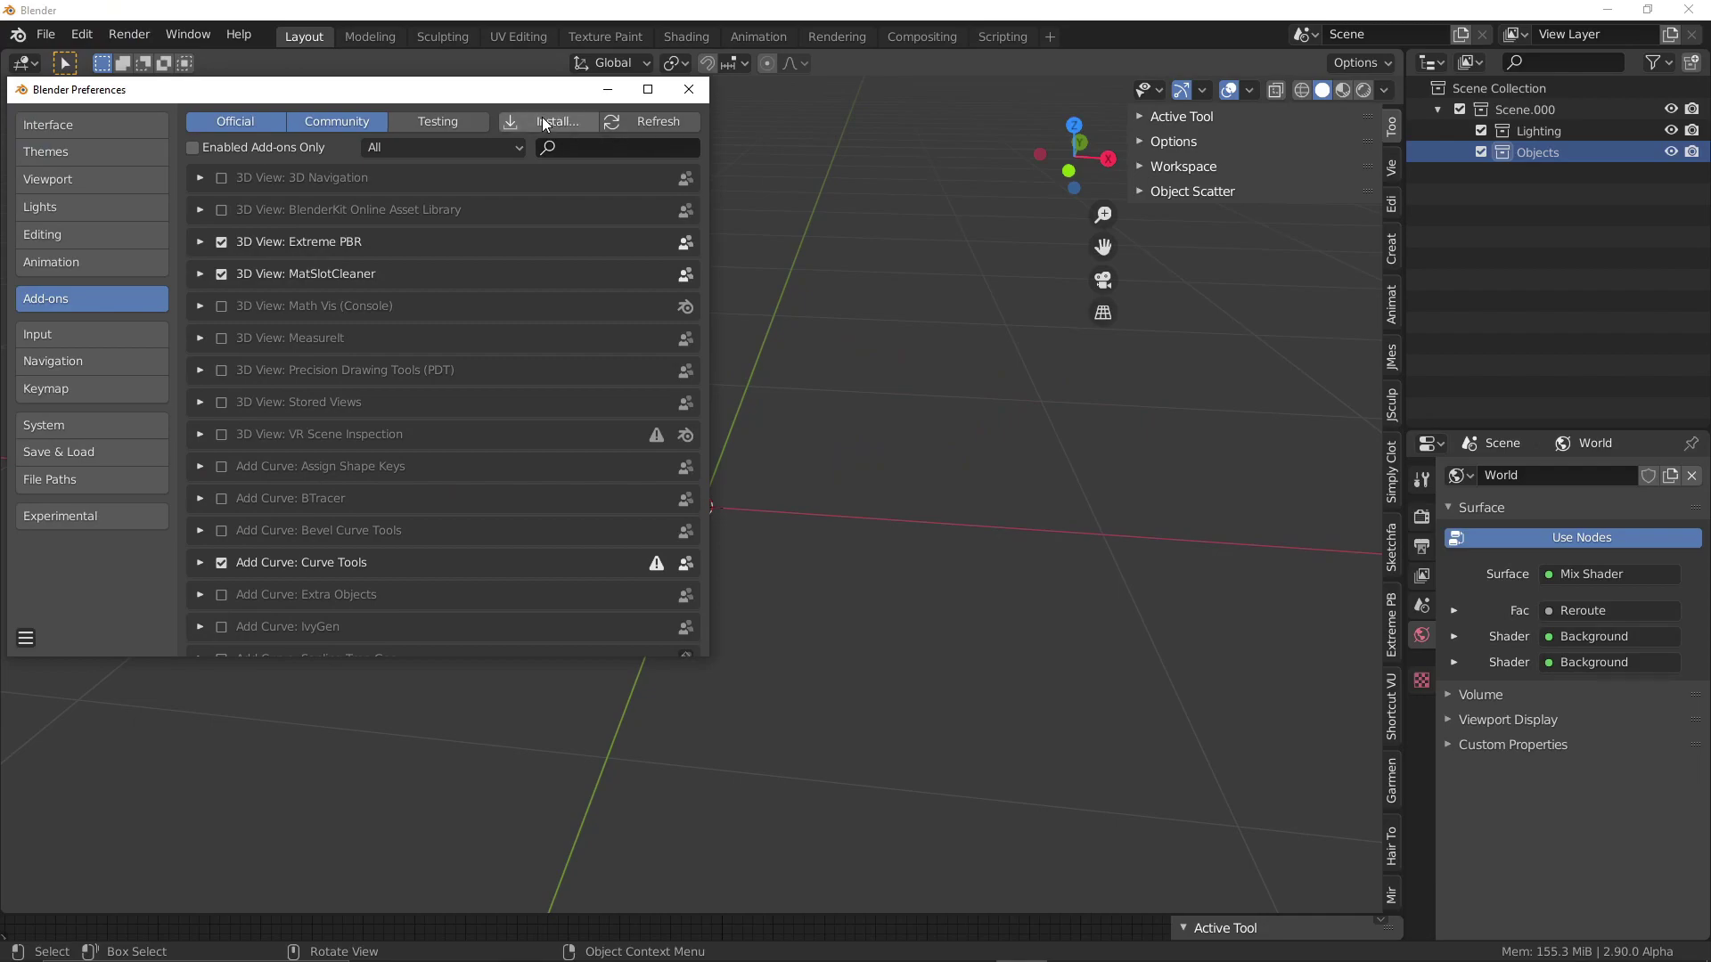
{"action": "left_click", "coordinate": [577, 153]}
{"action": "type", "text": "simpl"}
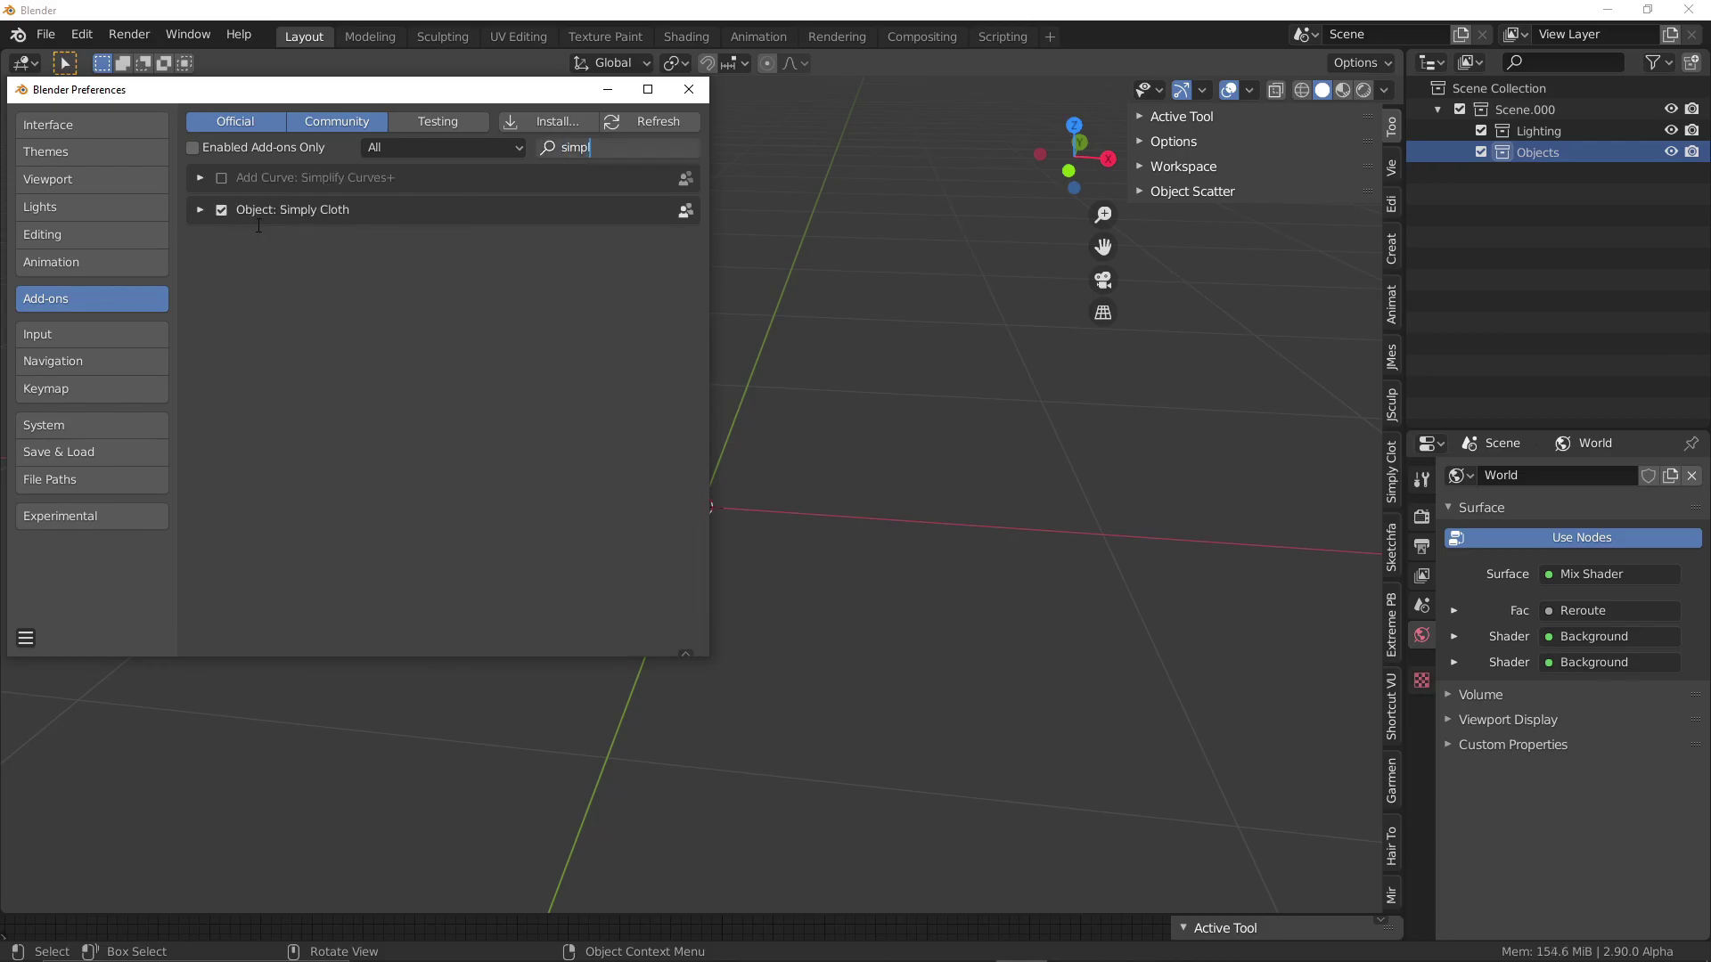
{"action": "key", "text": "Return"}
{"action": "left_click", "coordinate": [200, 209]}
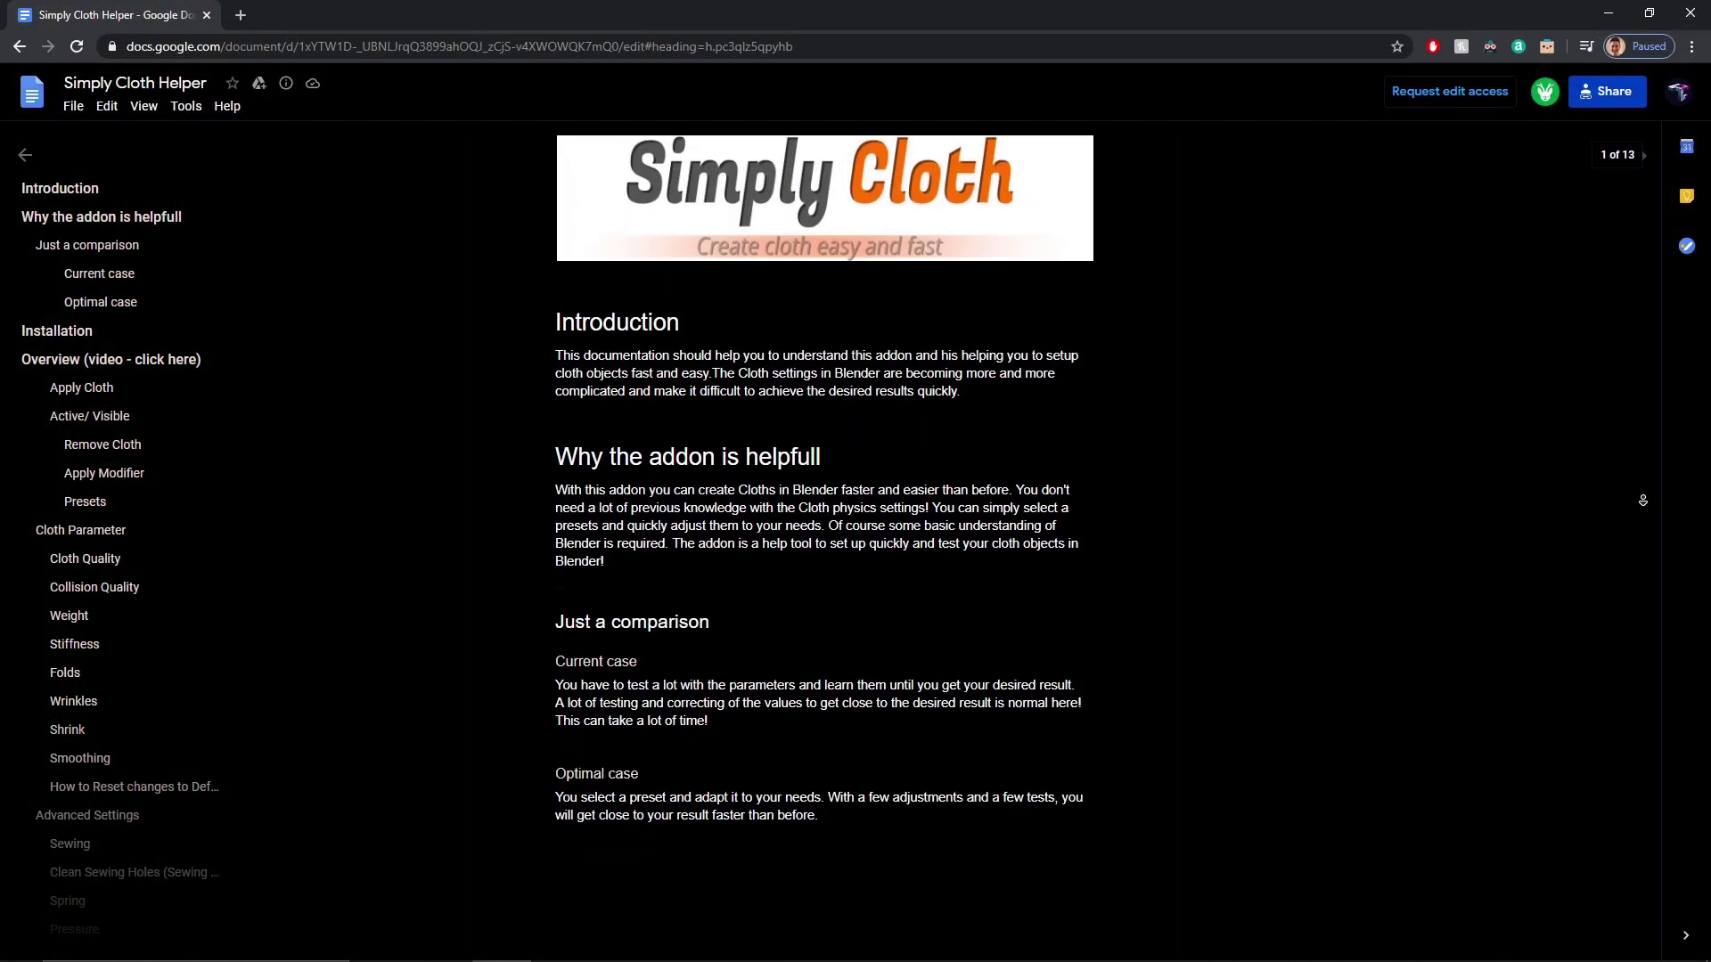
Read the Simply Cloth Helper document in the browser, from the introduction through installation to the Apply Modifier section.
{"action": "scroll", "coordinate": [1101, 532], "scroll_direction": "down", "scroll_amount": 5}
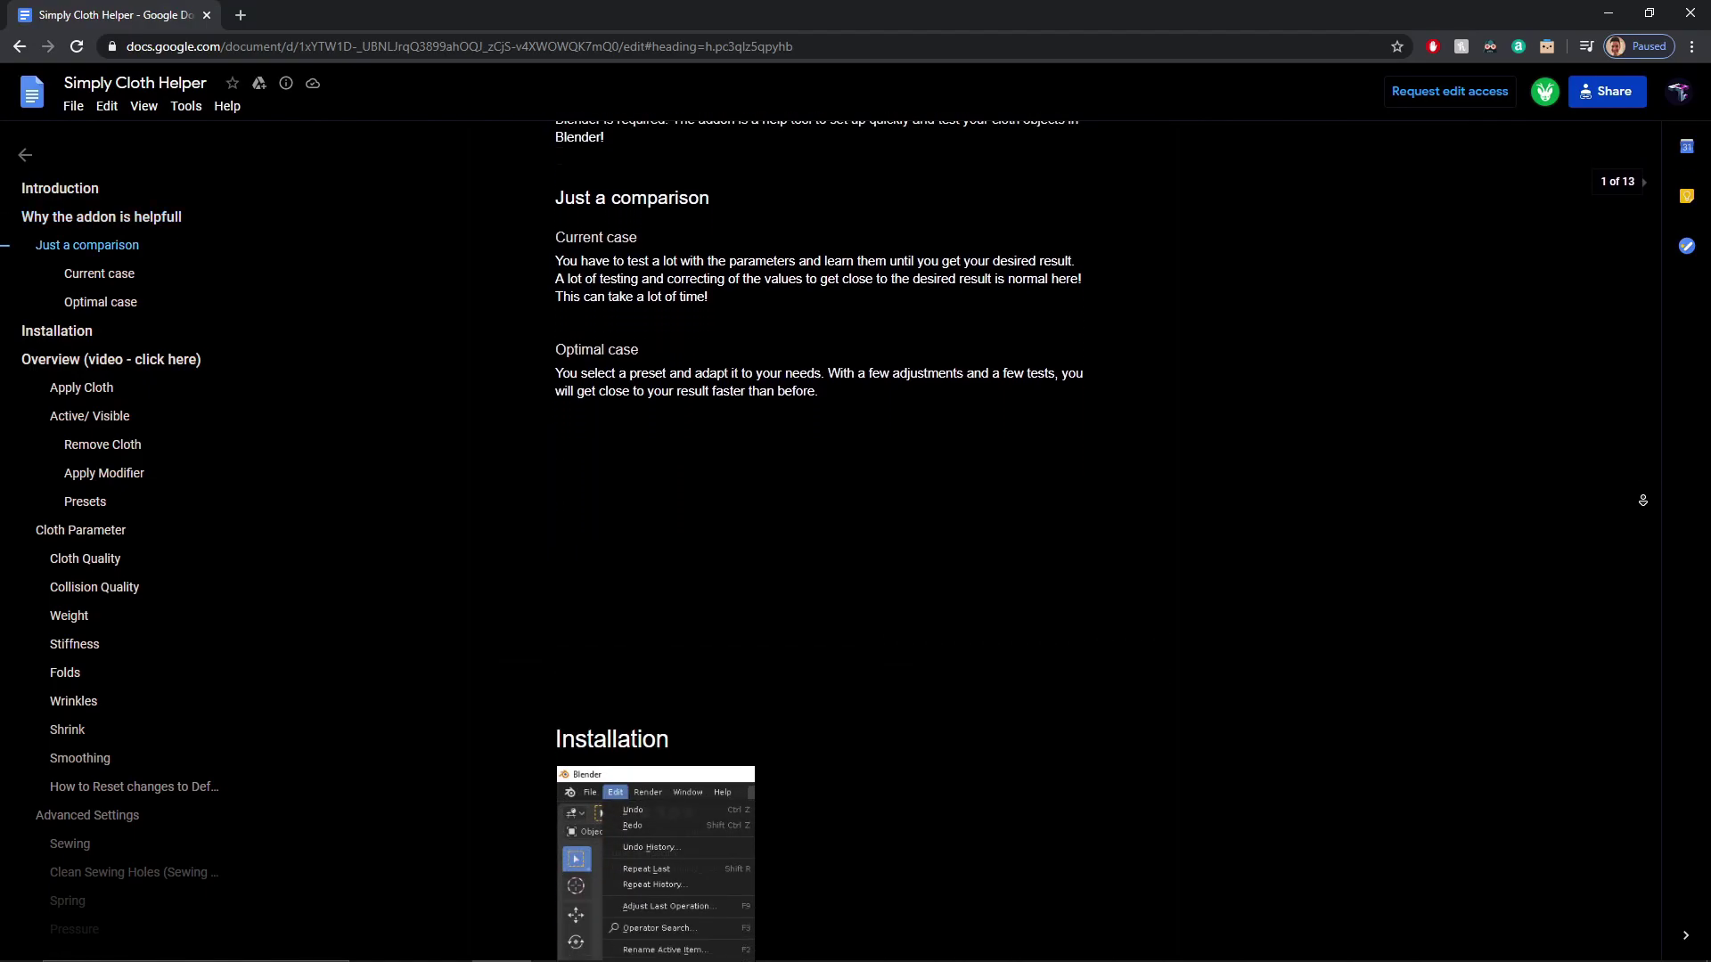
{"action": "scroll", "coordinate": [1101, 532], "scroll_direction": "down", "scroll_amount": 5}
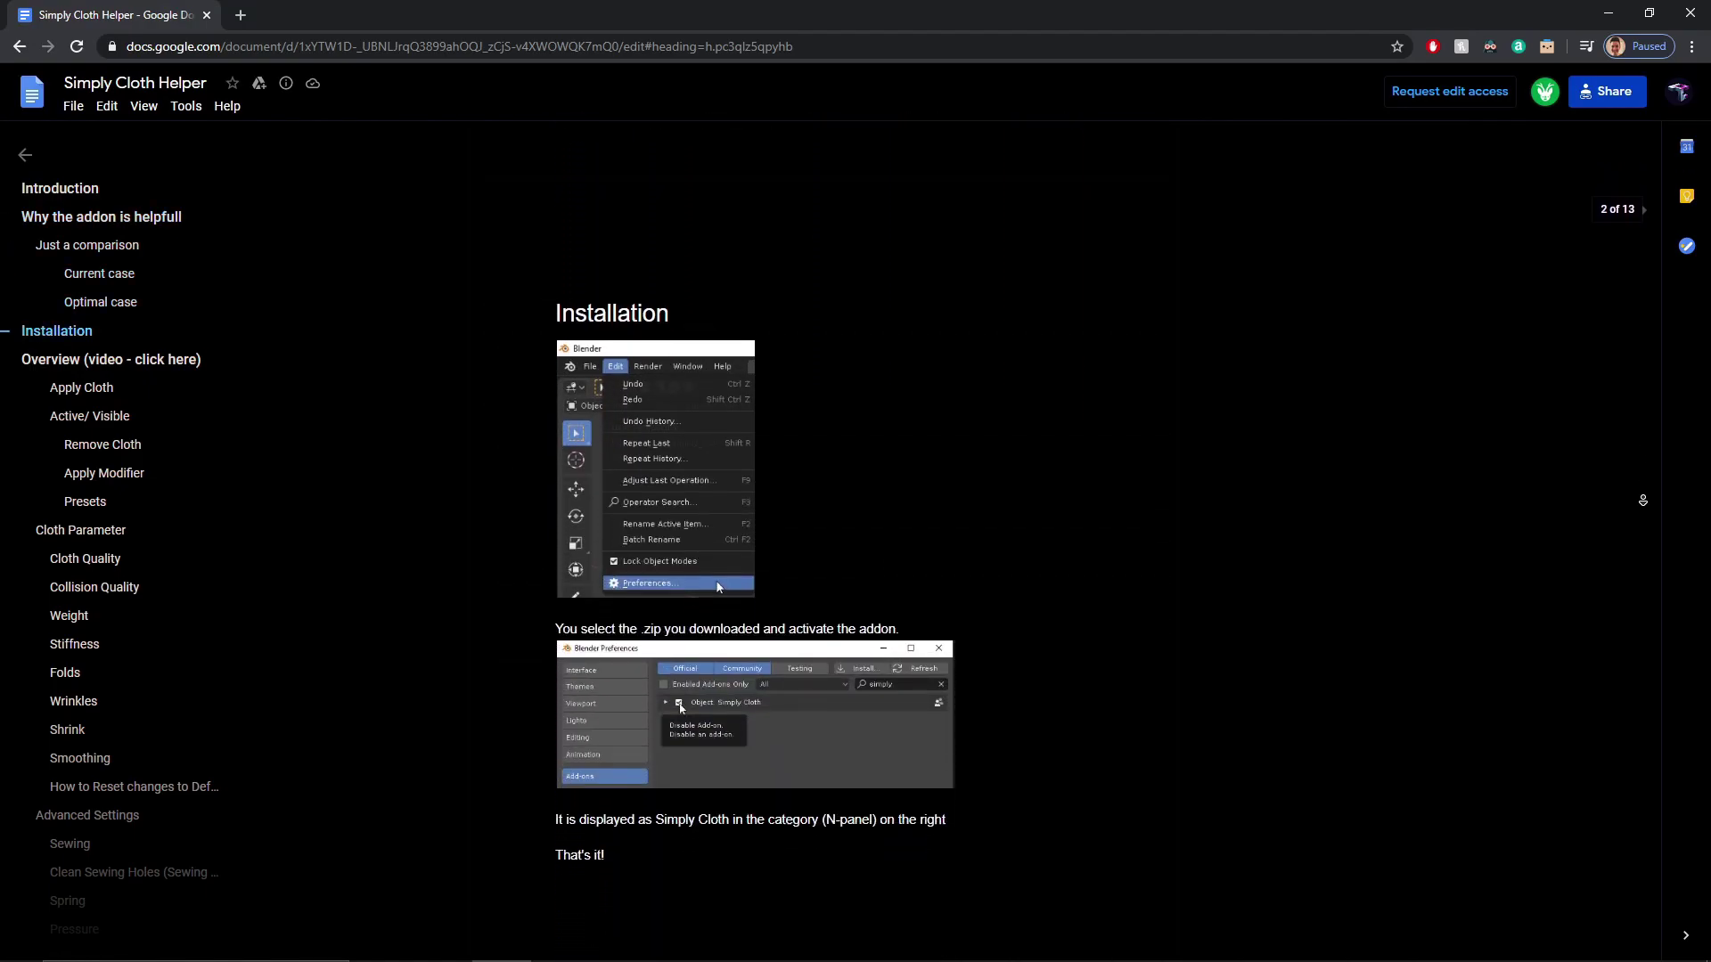
{"action": "scroll", "coordinate": [1102, 532], "scroll_direction": "down", "scroll_amount": 5}
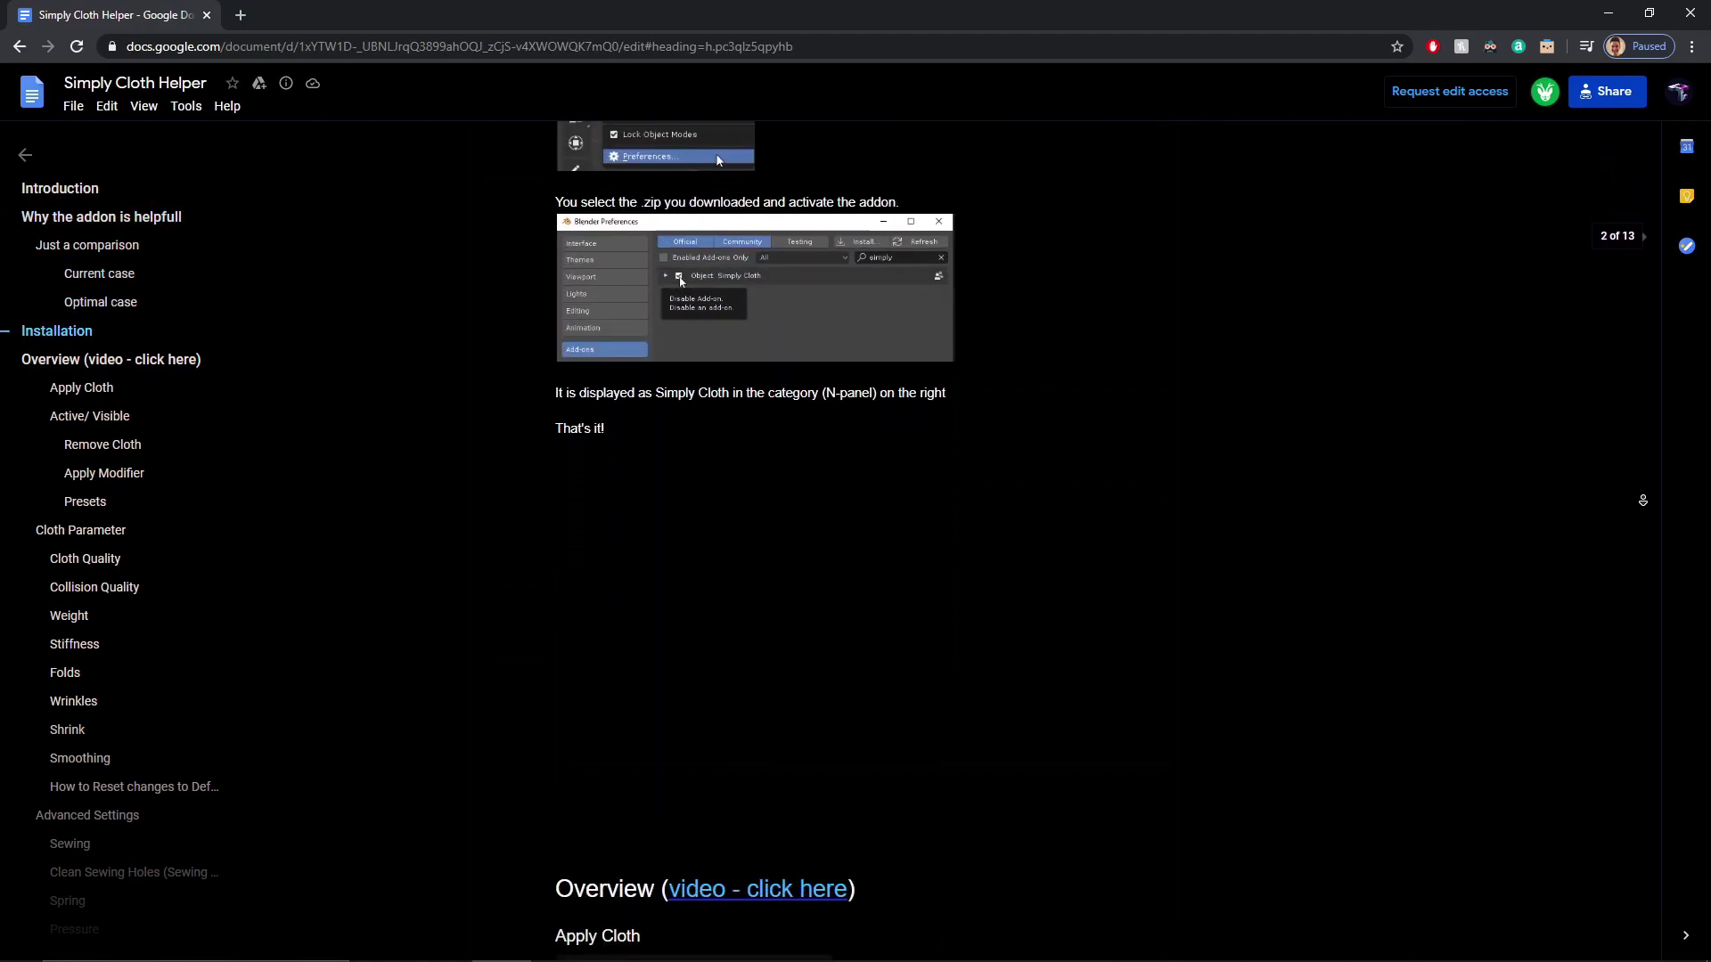
{"action": "scroll", "coordinate": [1102, 532], "scroll_direction": "down", "scroll_amount": 5}
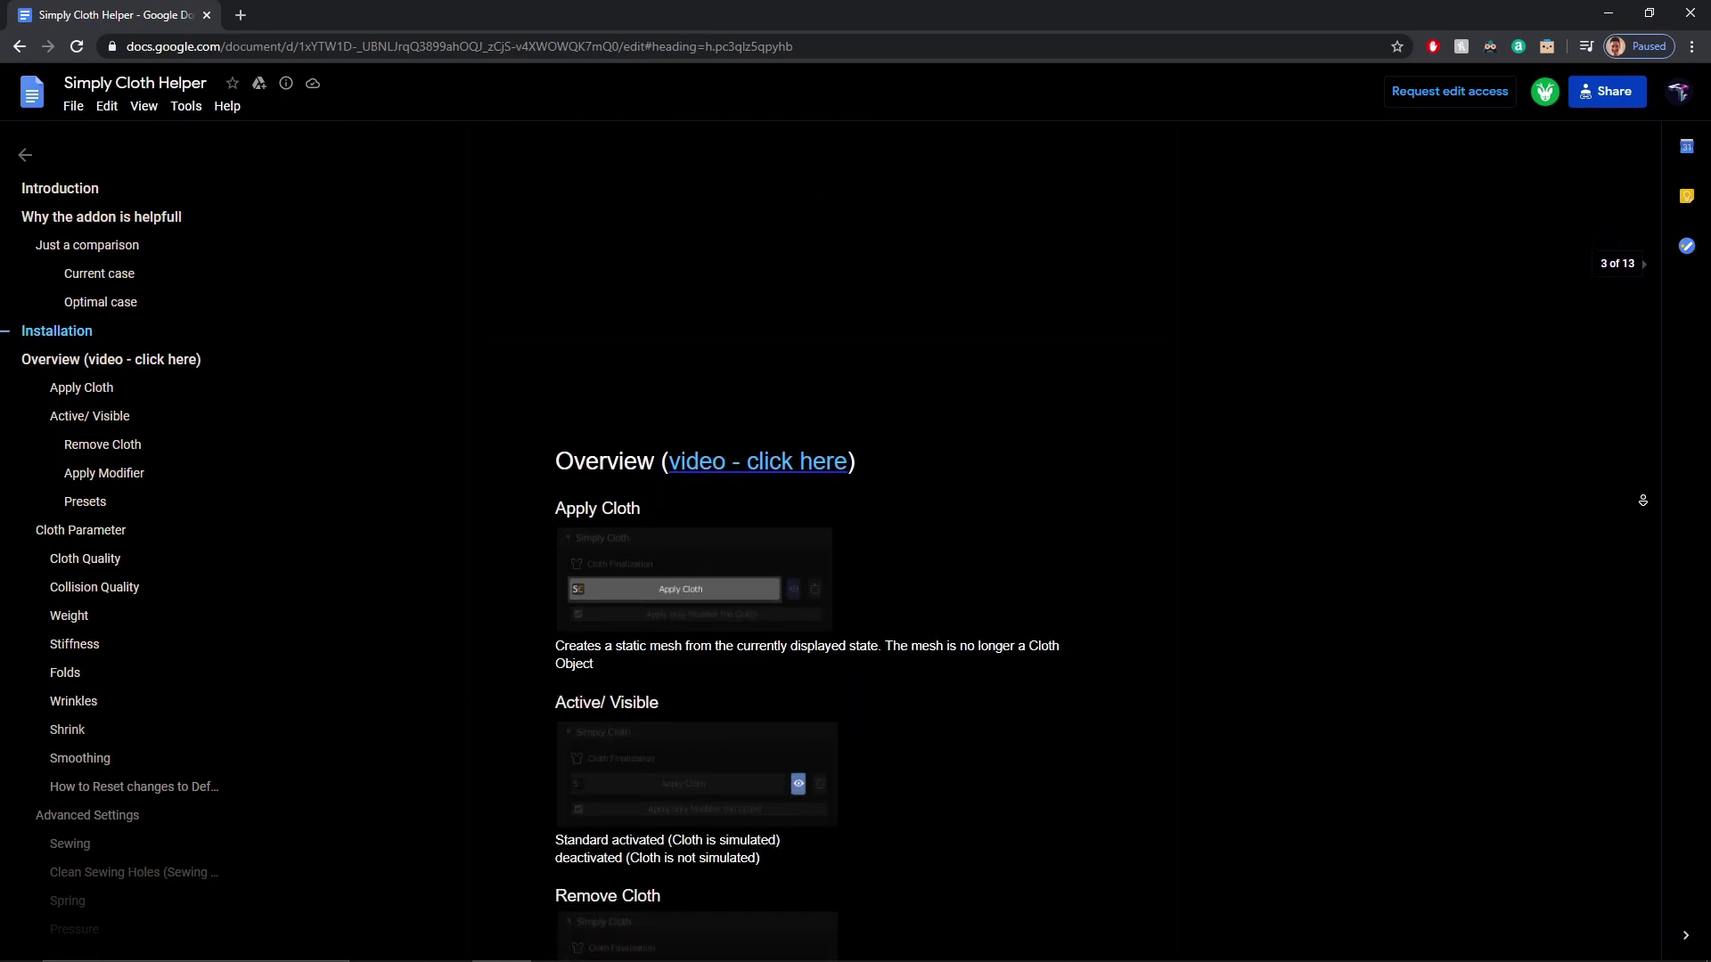
{"action": "scroll", "coordinate": [1643, 501], "scroll_direction": "down", "scroll_amount": 5}
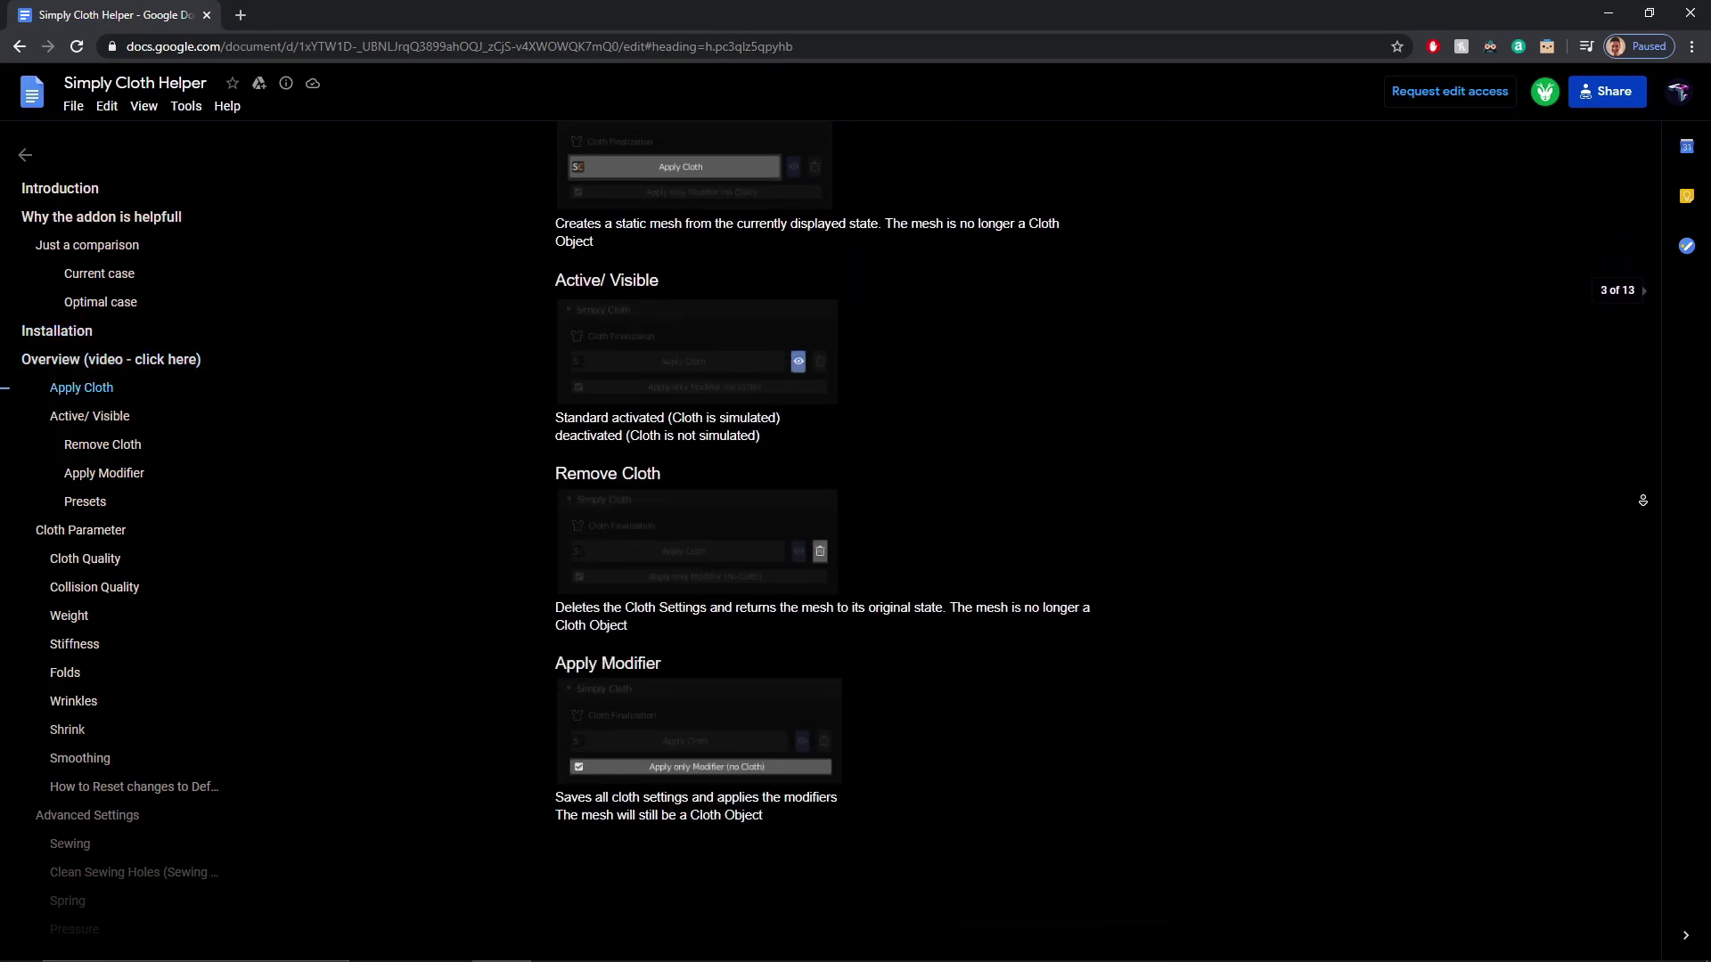
{"action": "scroll", "coordinate": [1643, 501], "scroll_direction": "down", "scroll_amount": 5}
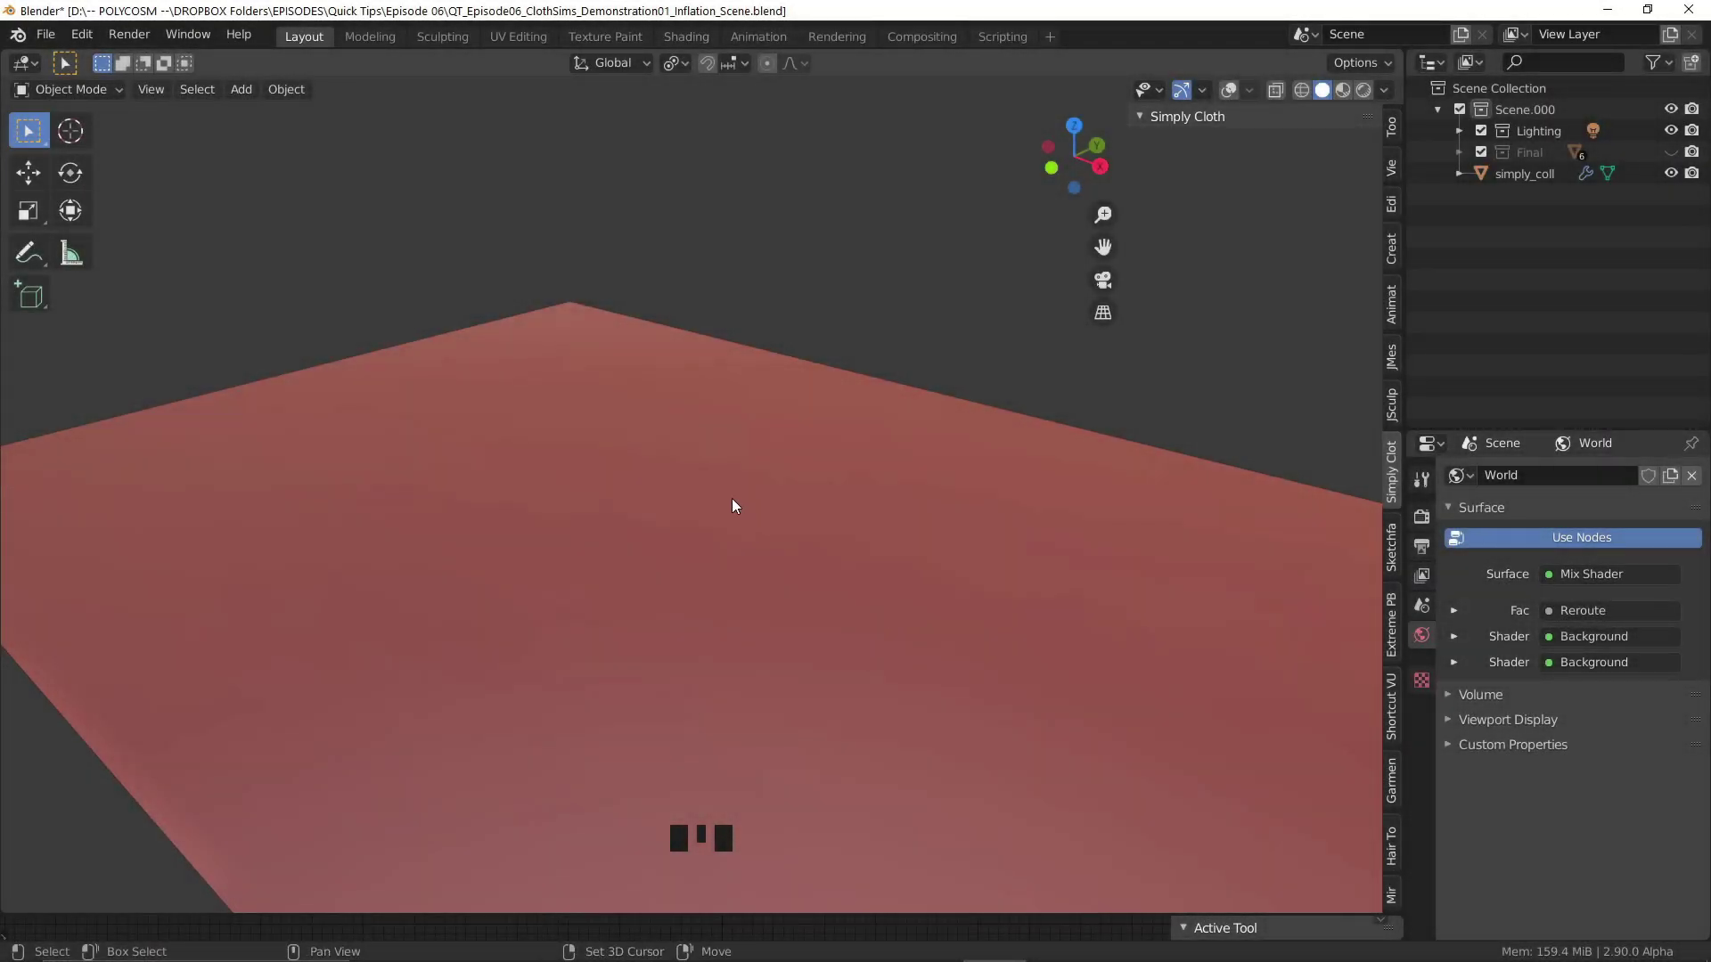
Add a cube mesh above the floor and turn it into a cloth object with Simply Cloth.
{"action": "key", "text": "shift+a"}
{"action": "mouse_move", "coordinate": [731, 498]}
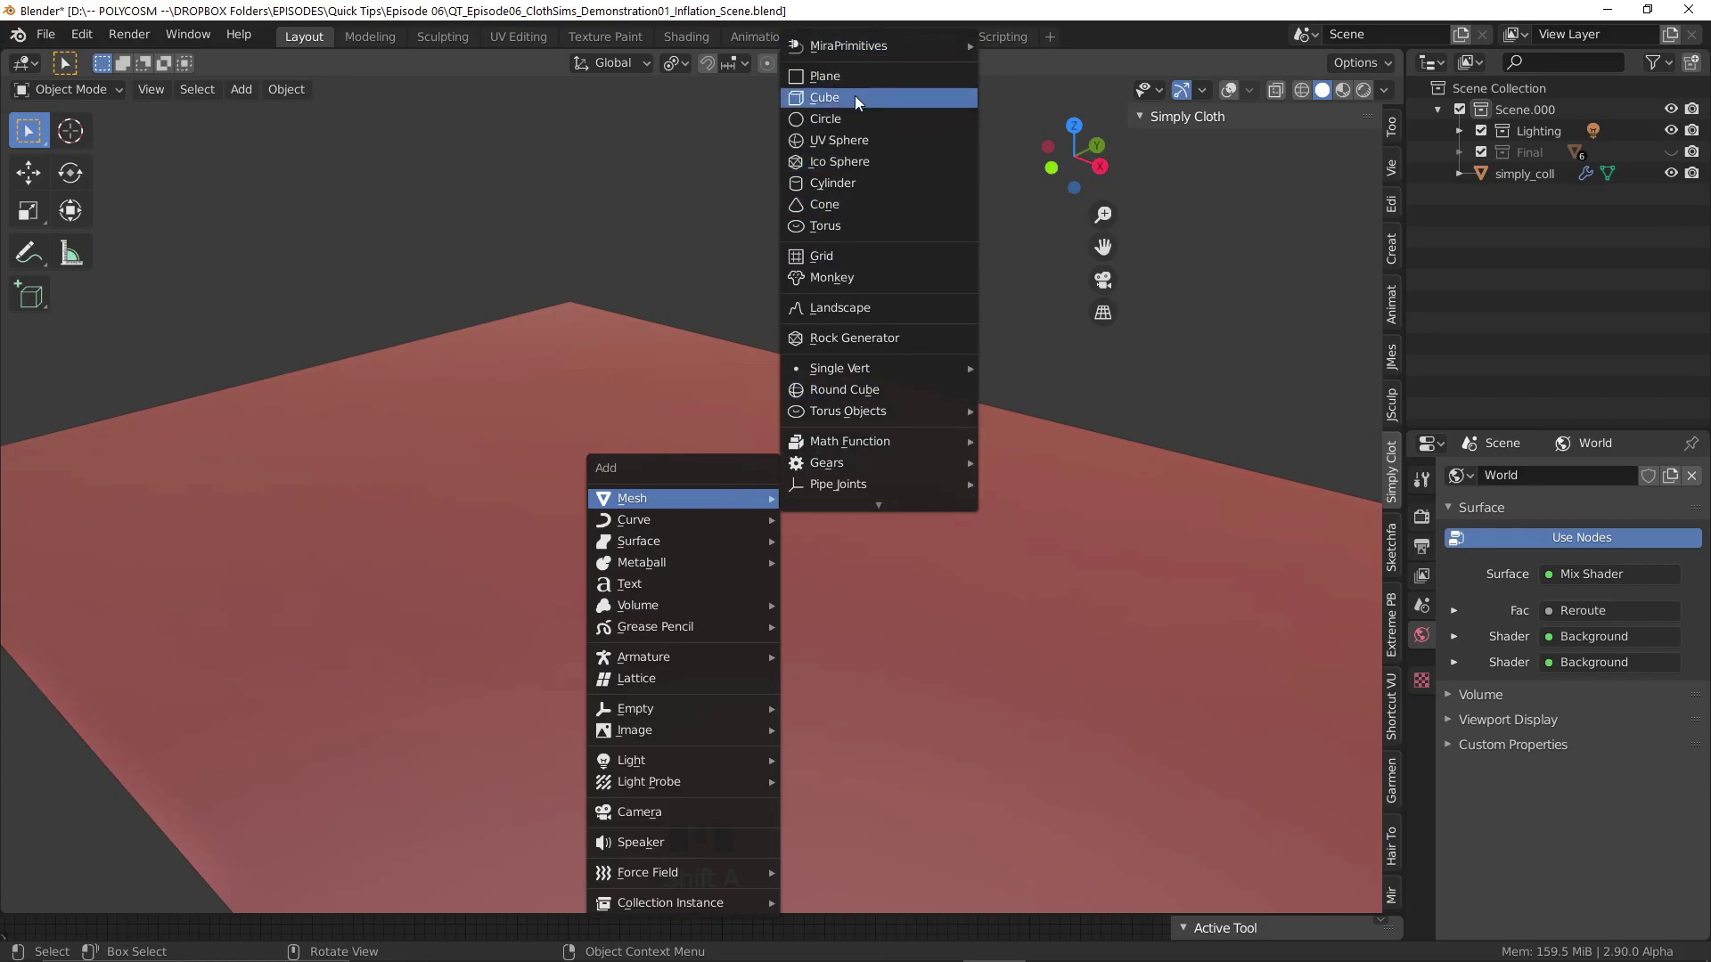
{"action": "left_click", "coordinate": [854, 94]}
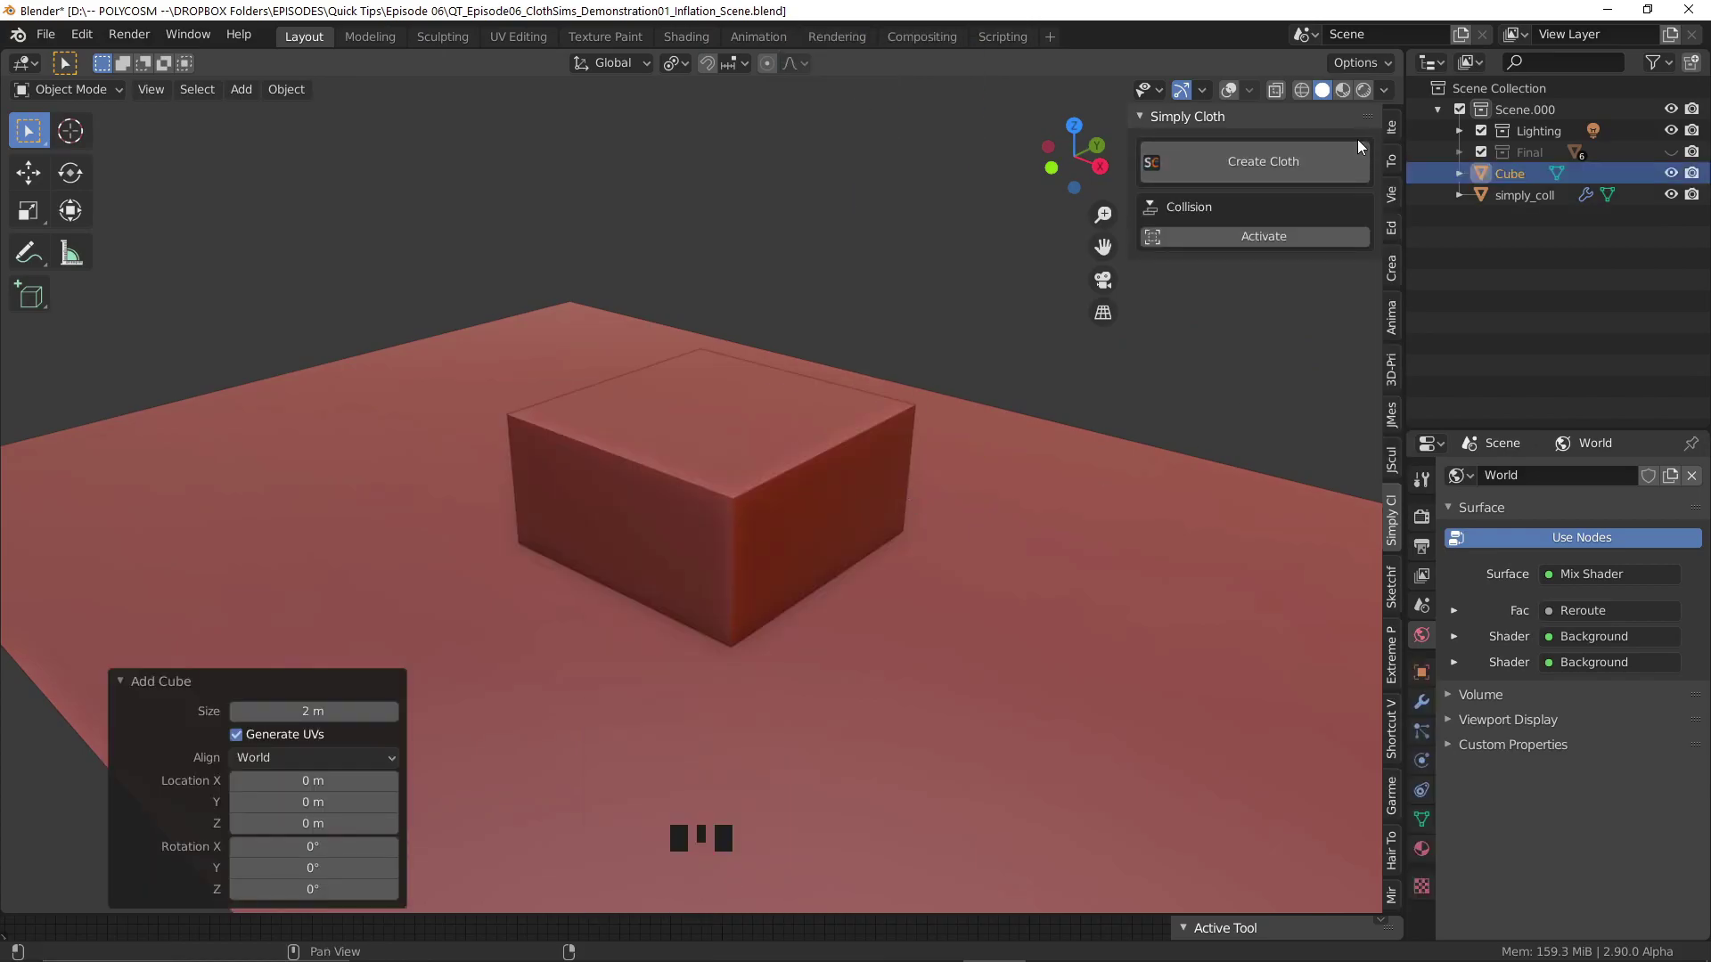
{"action": "left_click", "coordinate": [1247, 165]}
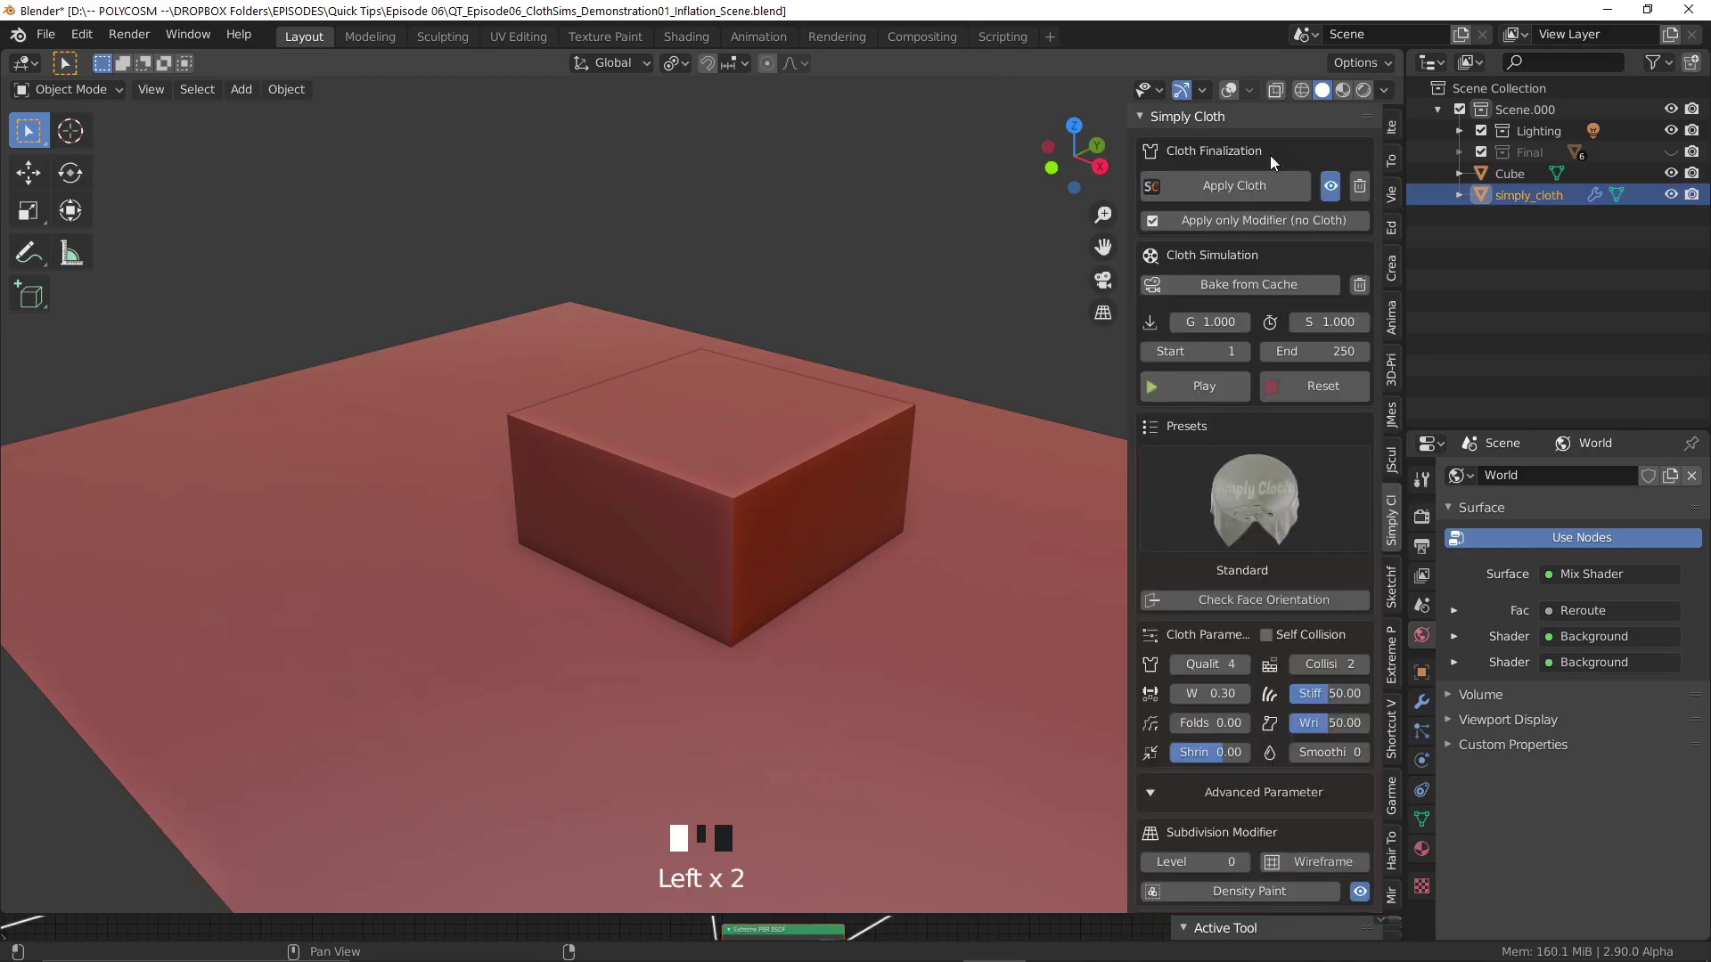
Look over the Simply Cloth settings of the new cloth cube and open its preset choices.
{"action": "scroll", "coordinate": [1298, 414], "scroll_direction": "down", "scroll_amount": 2}
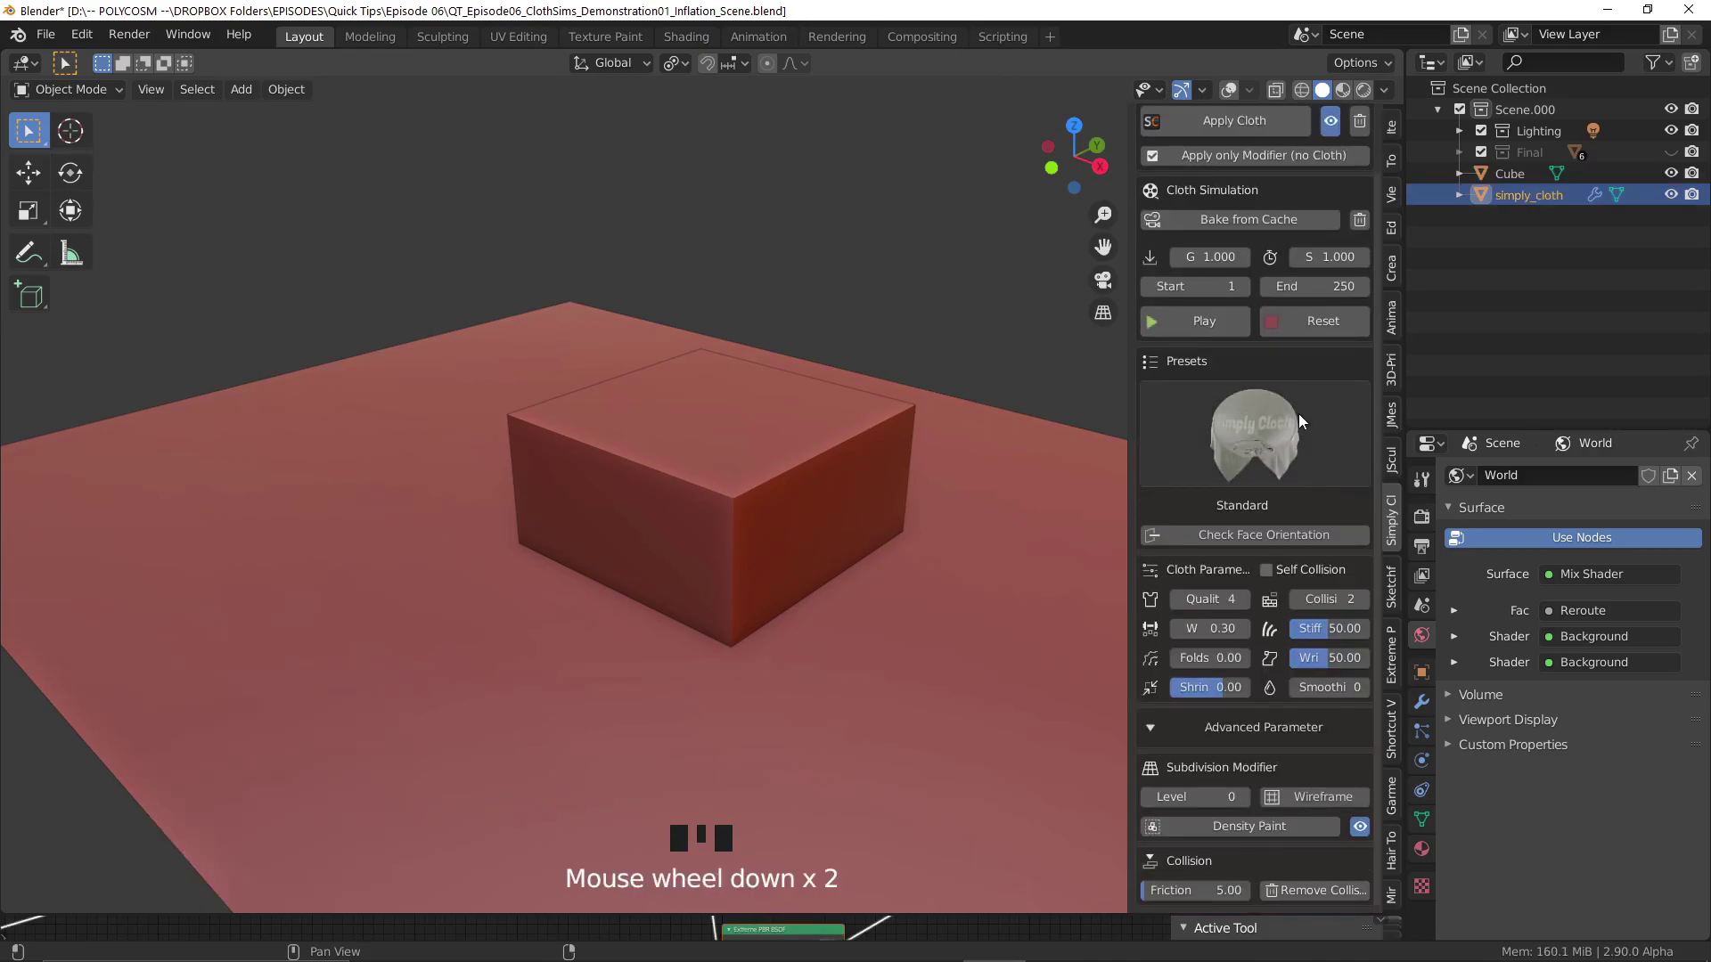
{"action": "scroll", "coordinate": [1297, 414], "scroll_direction": "up", "scroll_amount": 2}
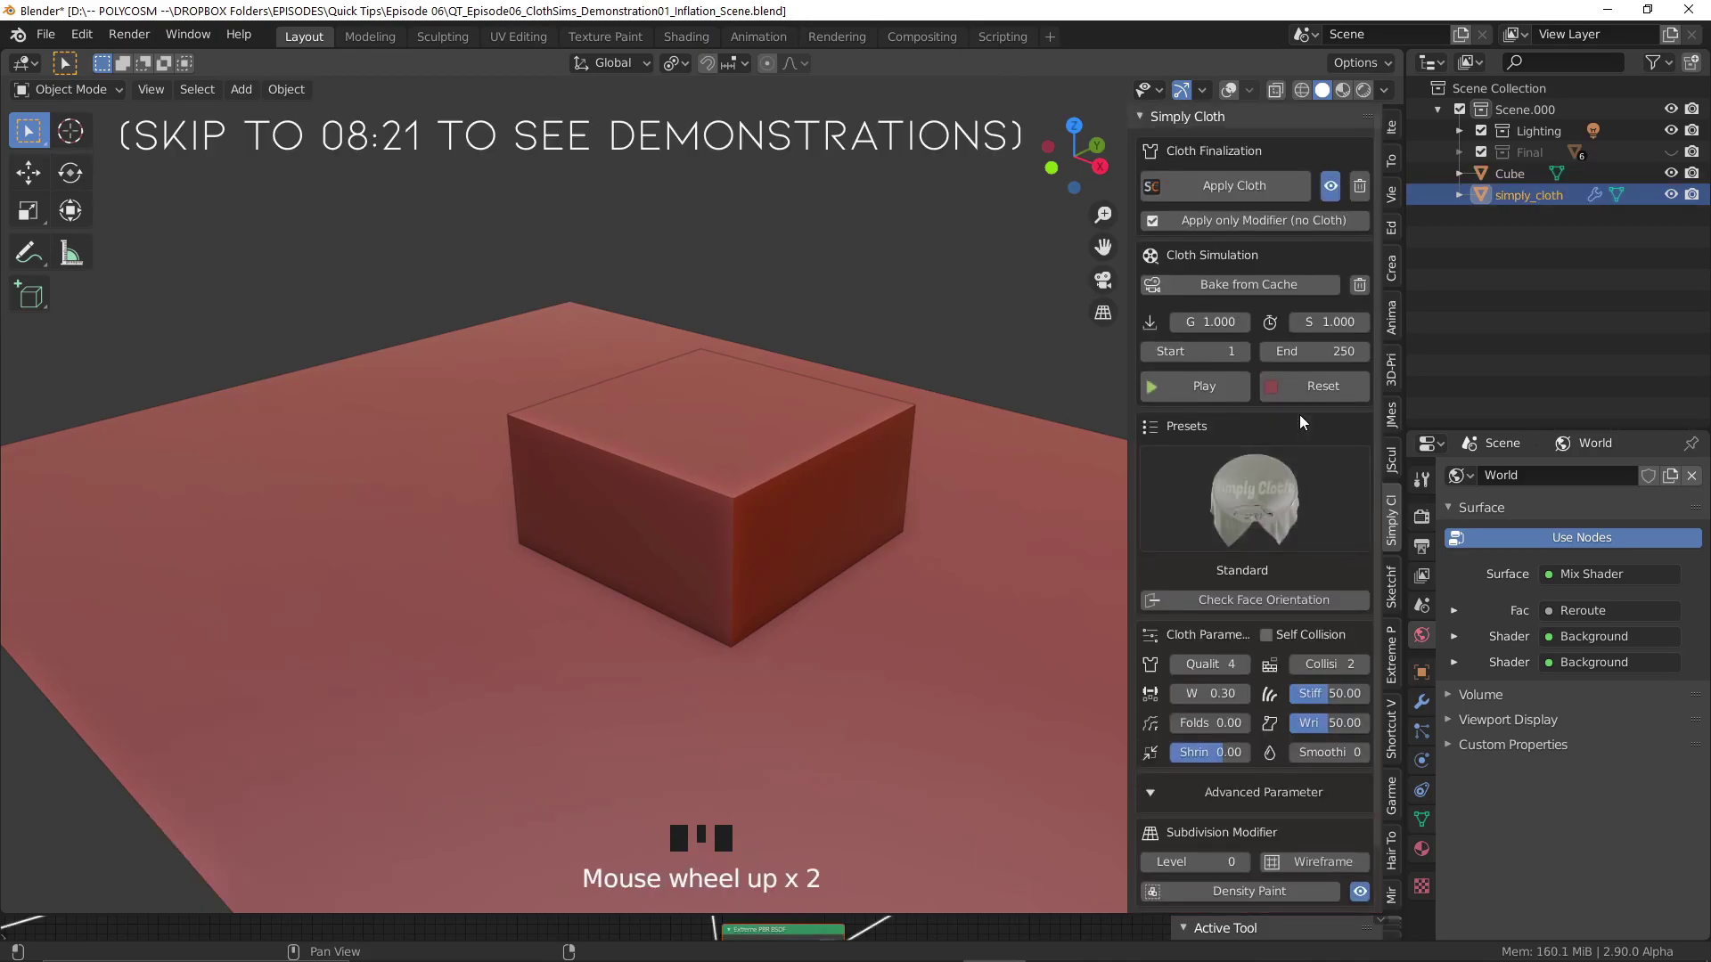
{"action": "left_click", "coordinate": [1283, 501]}
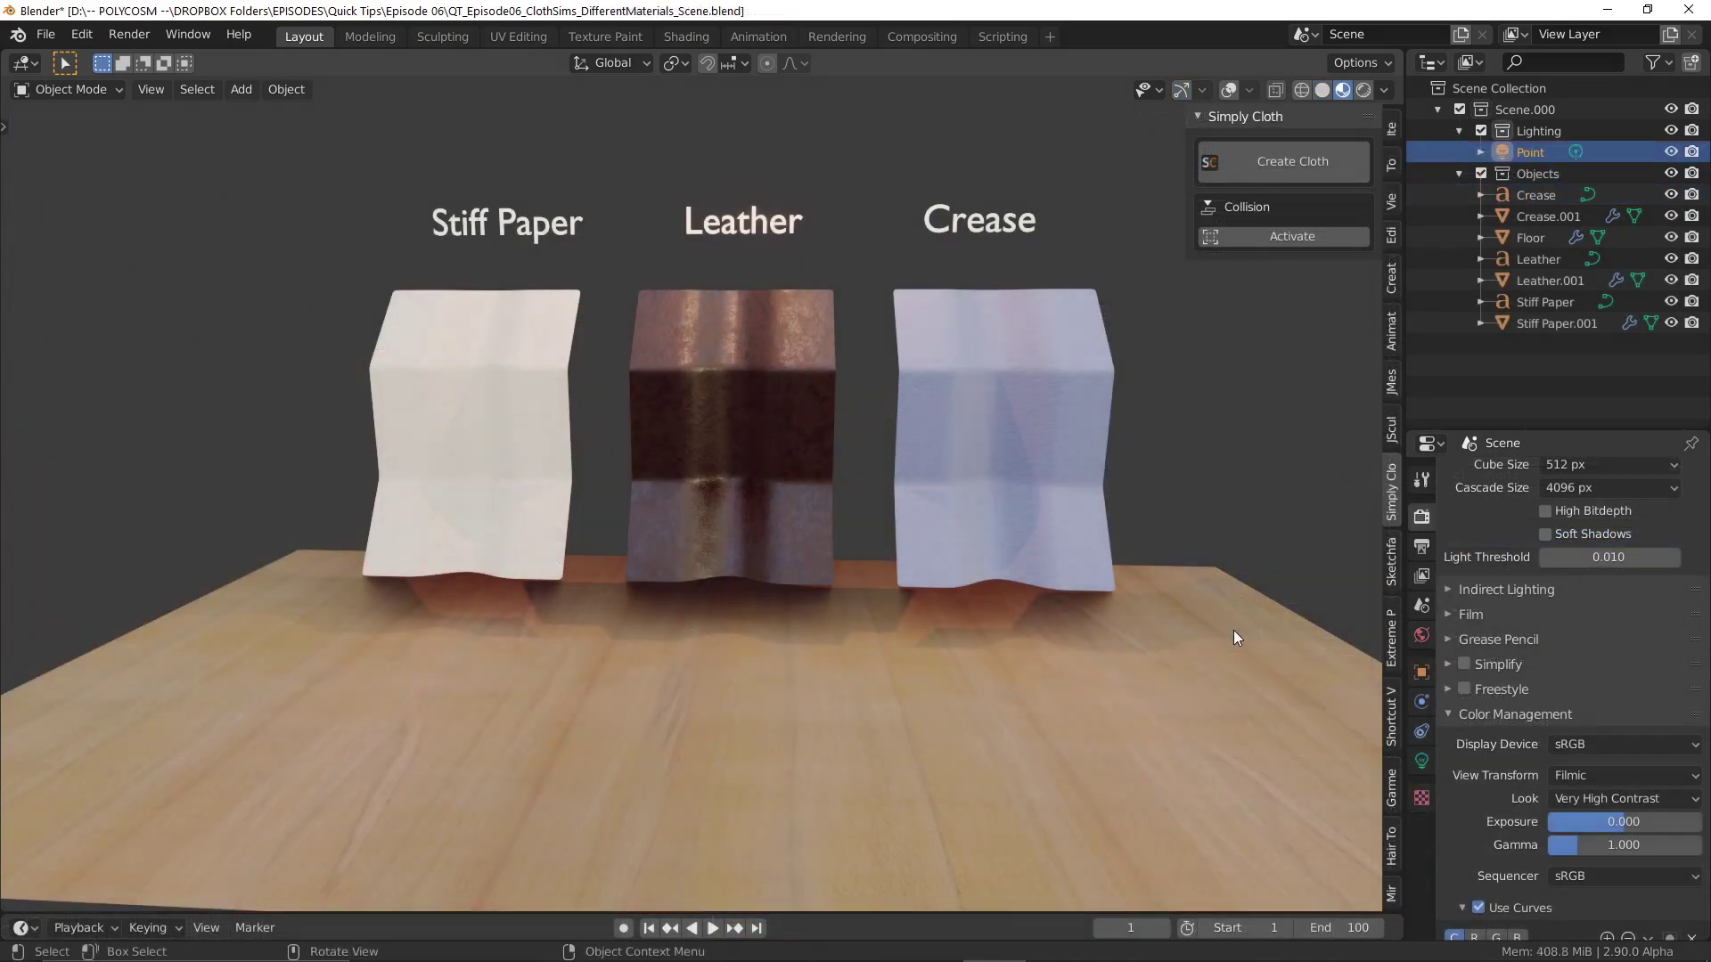
Select the leather, crease and stiff paper sheets in turn and compare their cloth presets and parameters.
{"action": "mouse_move", "coordinate": [1233, 629]}
{"action": "middle_mouse_down"}
{"action": "mouse_move", "coordinate": [1271, 623]}
{"action": "mouse_move", "coordinate": [1242, 634]}
{"action": "middle_mouse_up"}
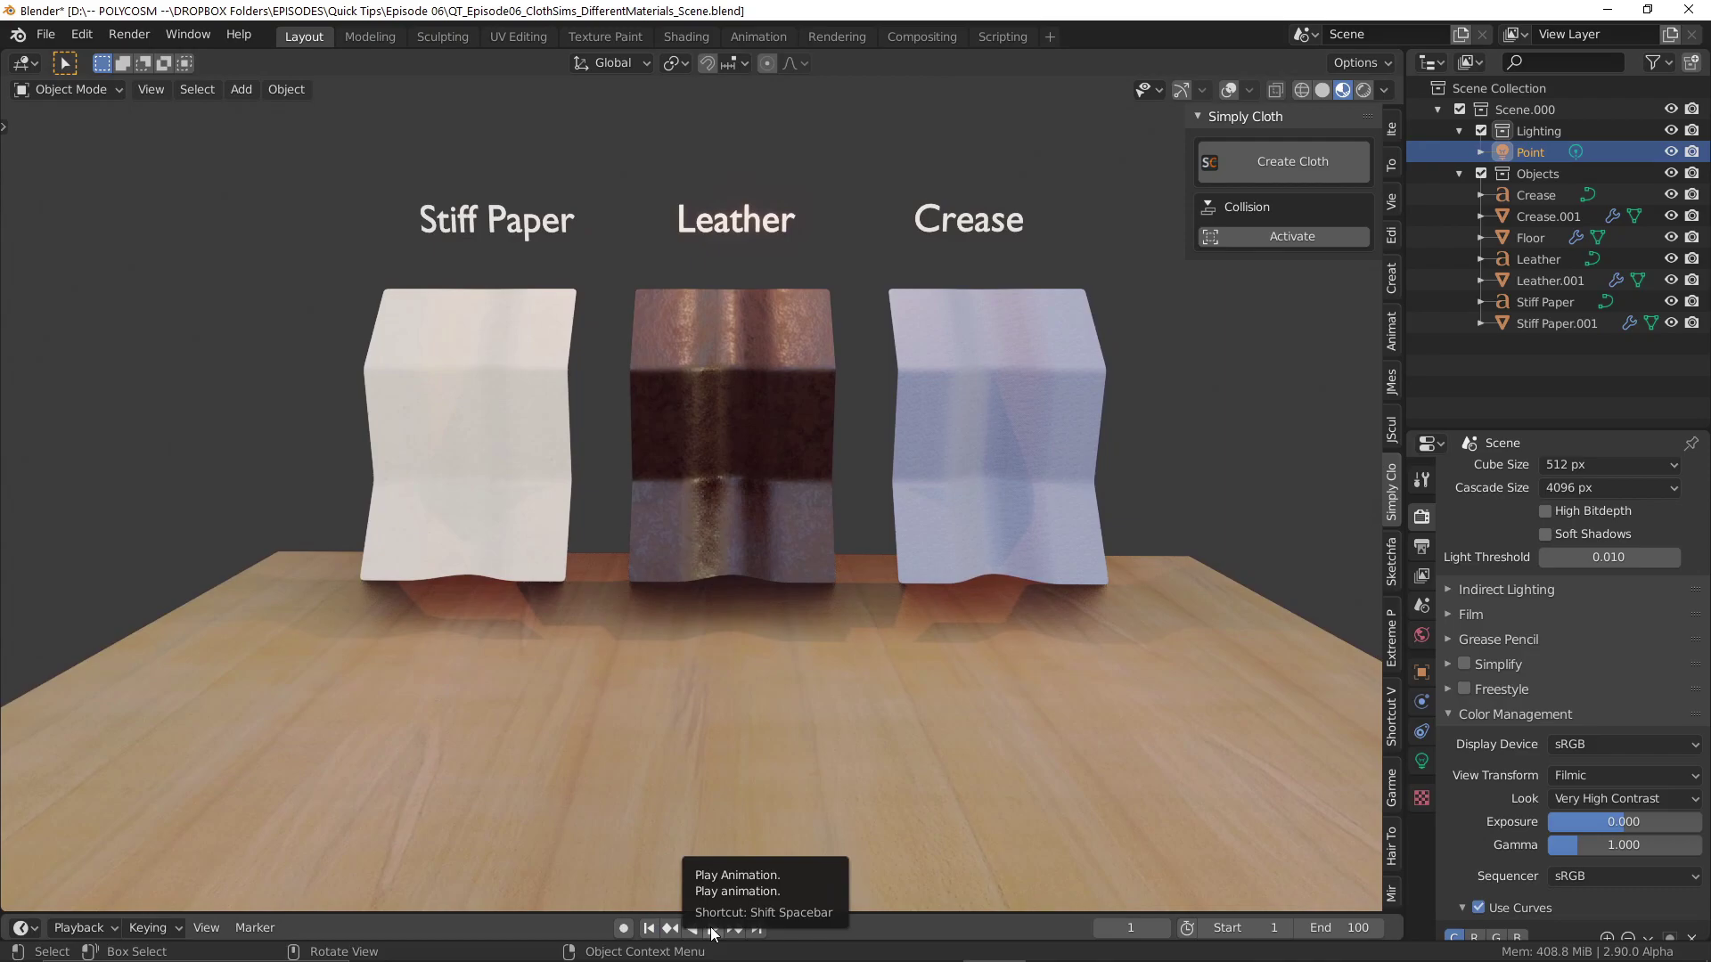
{"action": "left_click", "coordinate": [686, 478]}
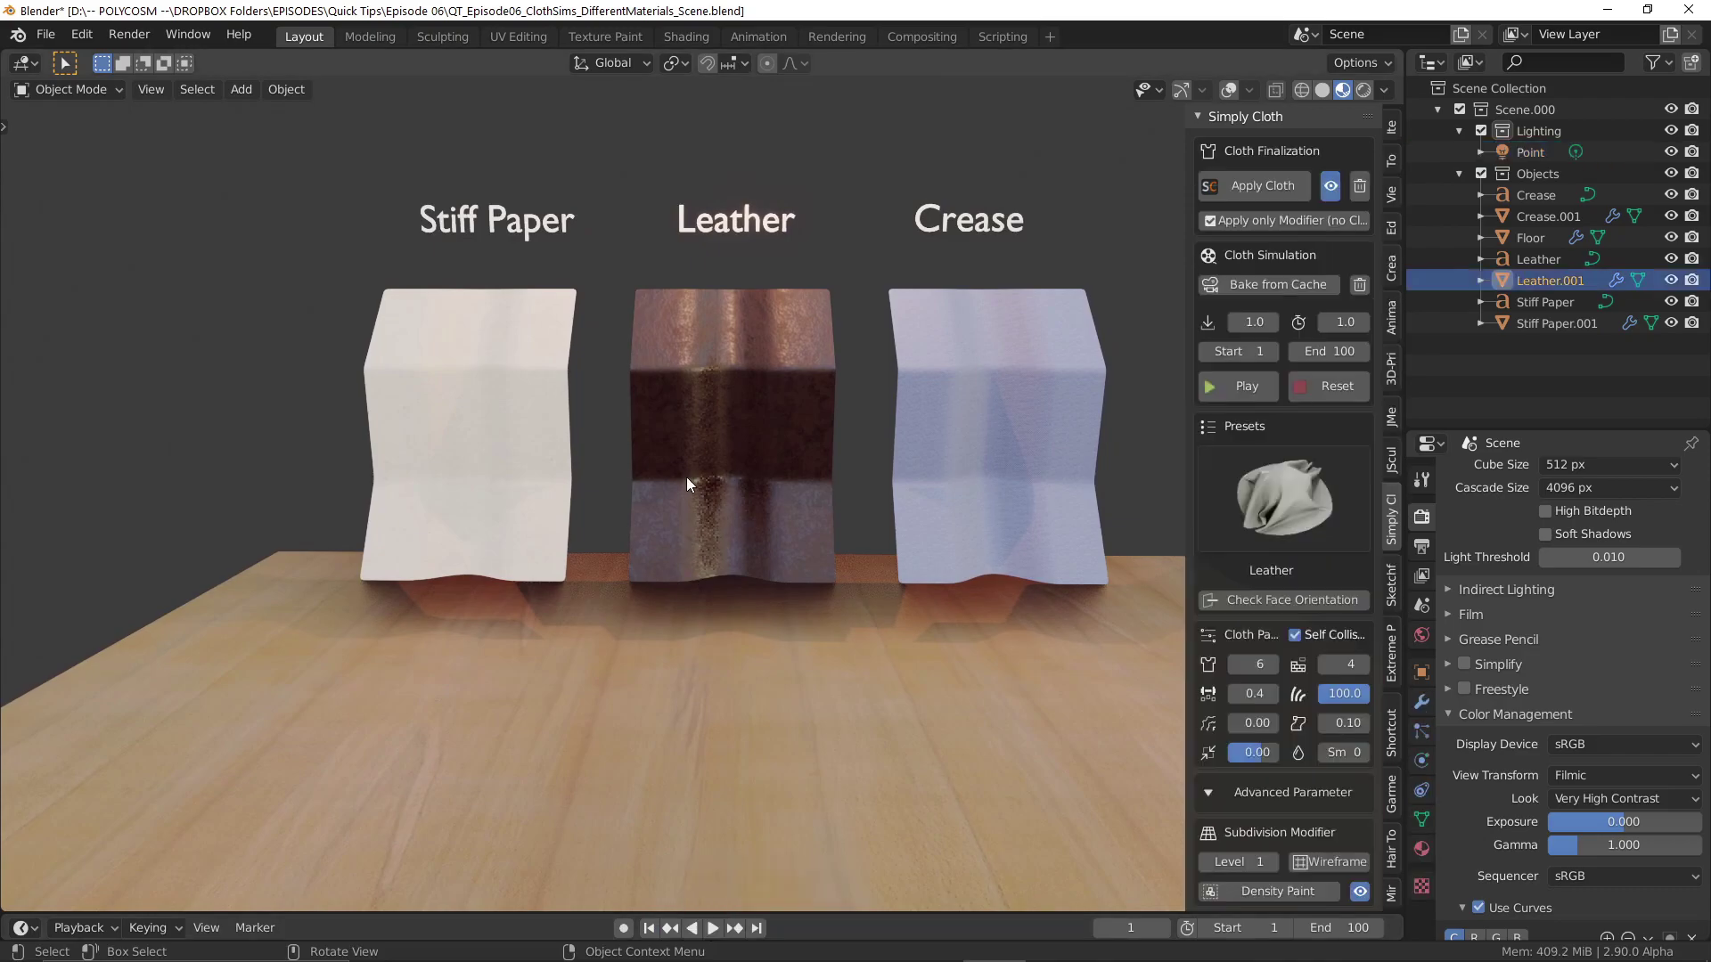
{"action": "left_click", "coordinate": [964, 437]}
{"action": "left_click", "coordinate": [534, 436]}
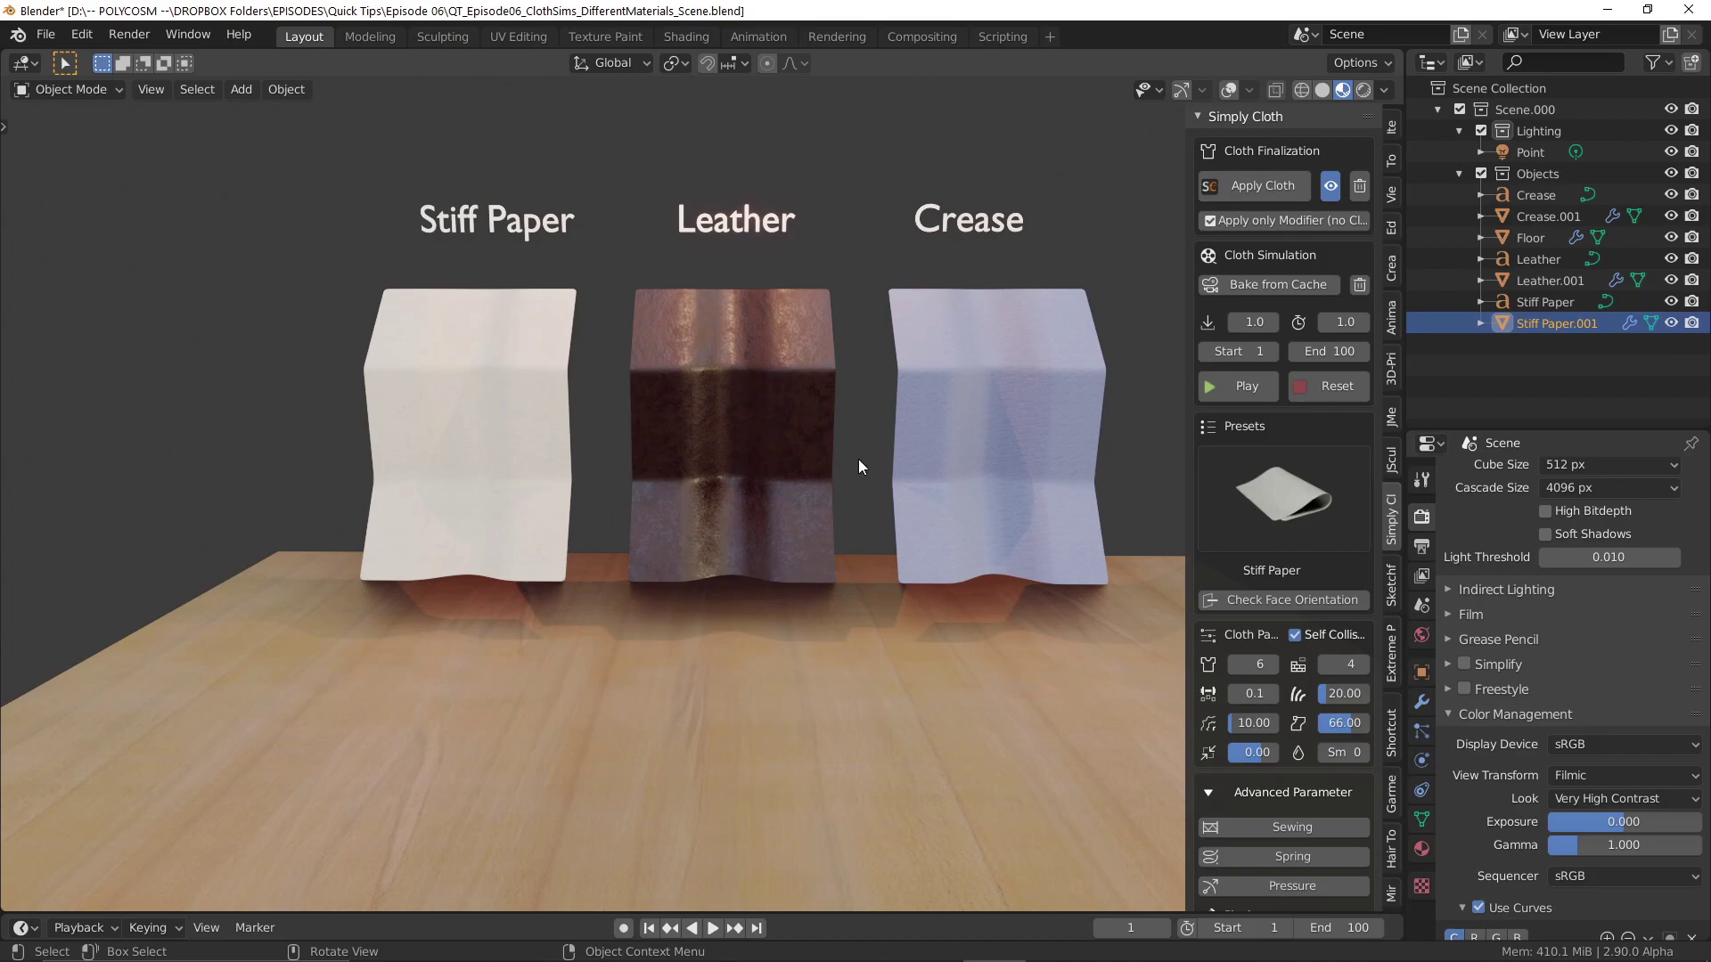
{"action": "scroll", "coordinate": [1271, 613], "scroll_direction": "down", "scroll_amount": 3}
{"action": "scroll", "coordinate": [1271, 614], "scroll_direction": "up", "scroll_amount": 2}
{"action": "scroll", "coordinate": [1230, 580], "scroll_direction": "up", "scroll_amount": 1}
Reset the simulation to the first frame, run it for the three hanging sheets and pause it at frame 48.
{"action": "left_click", "coordinate": [650, 928]}
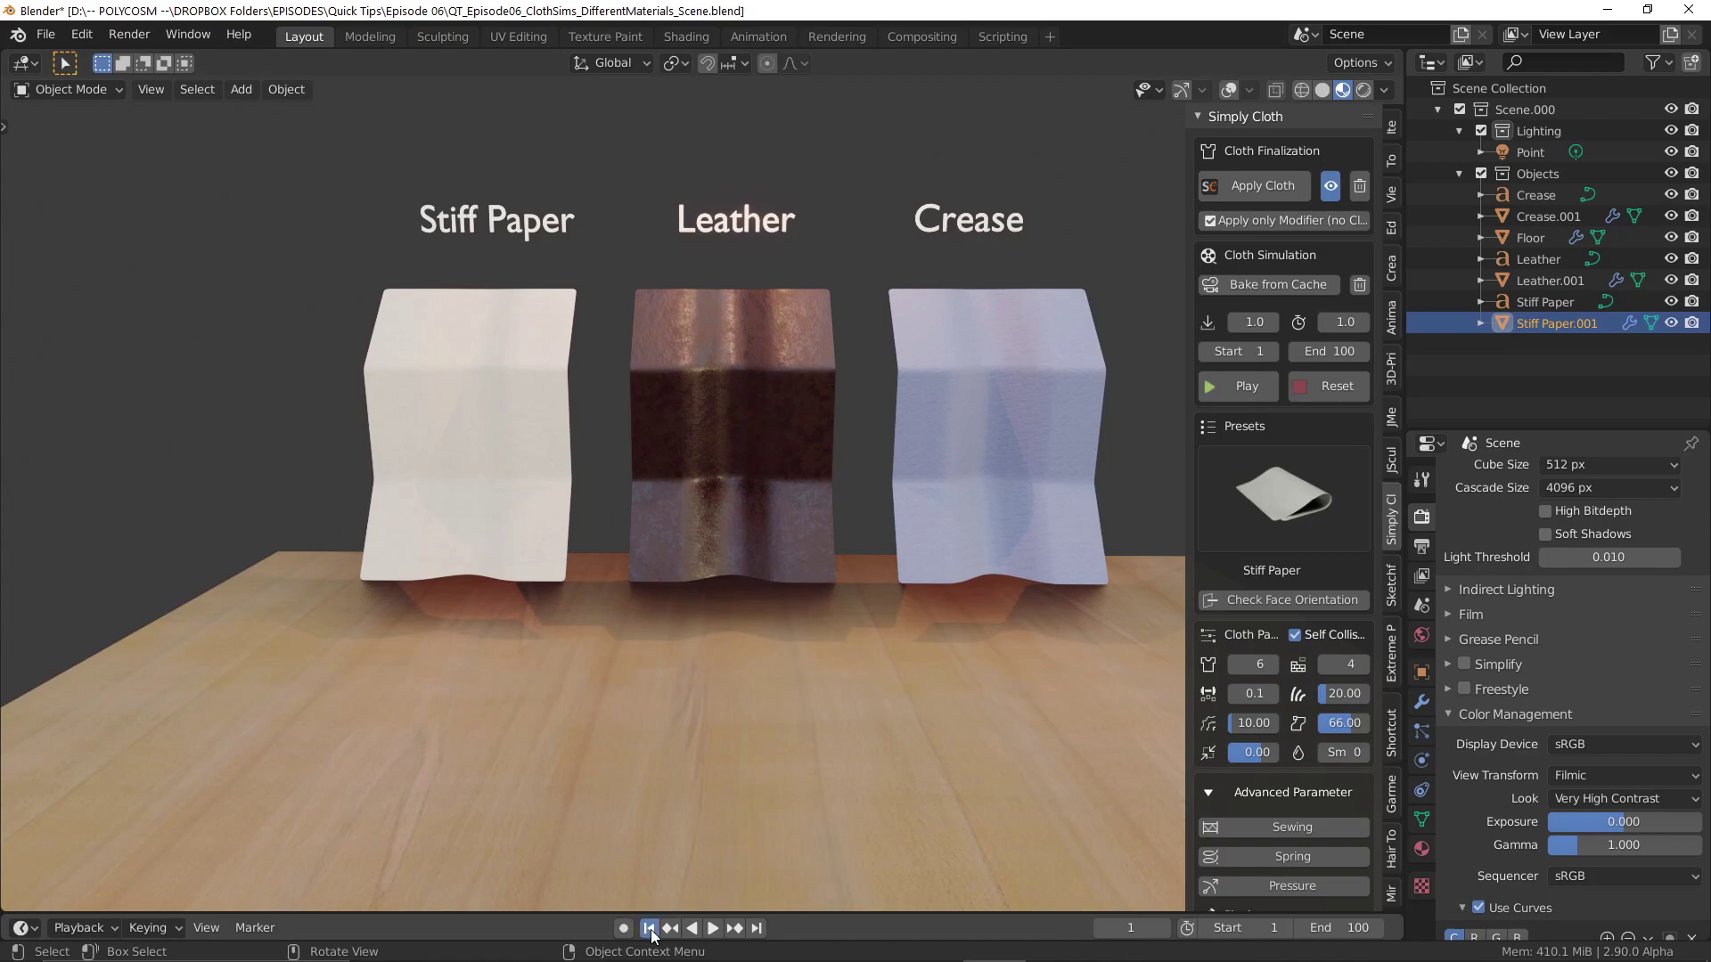
{"action": "left_click", "coordinate": [1272, 664]}
{"action": "left_click", "coordinate": [1344, 379]}
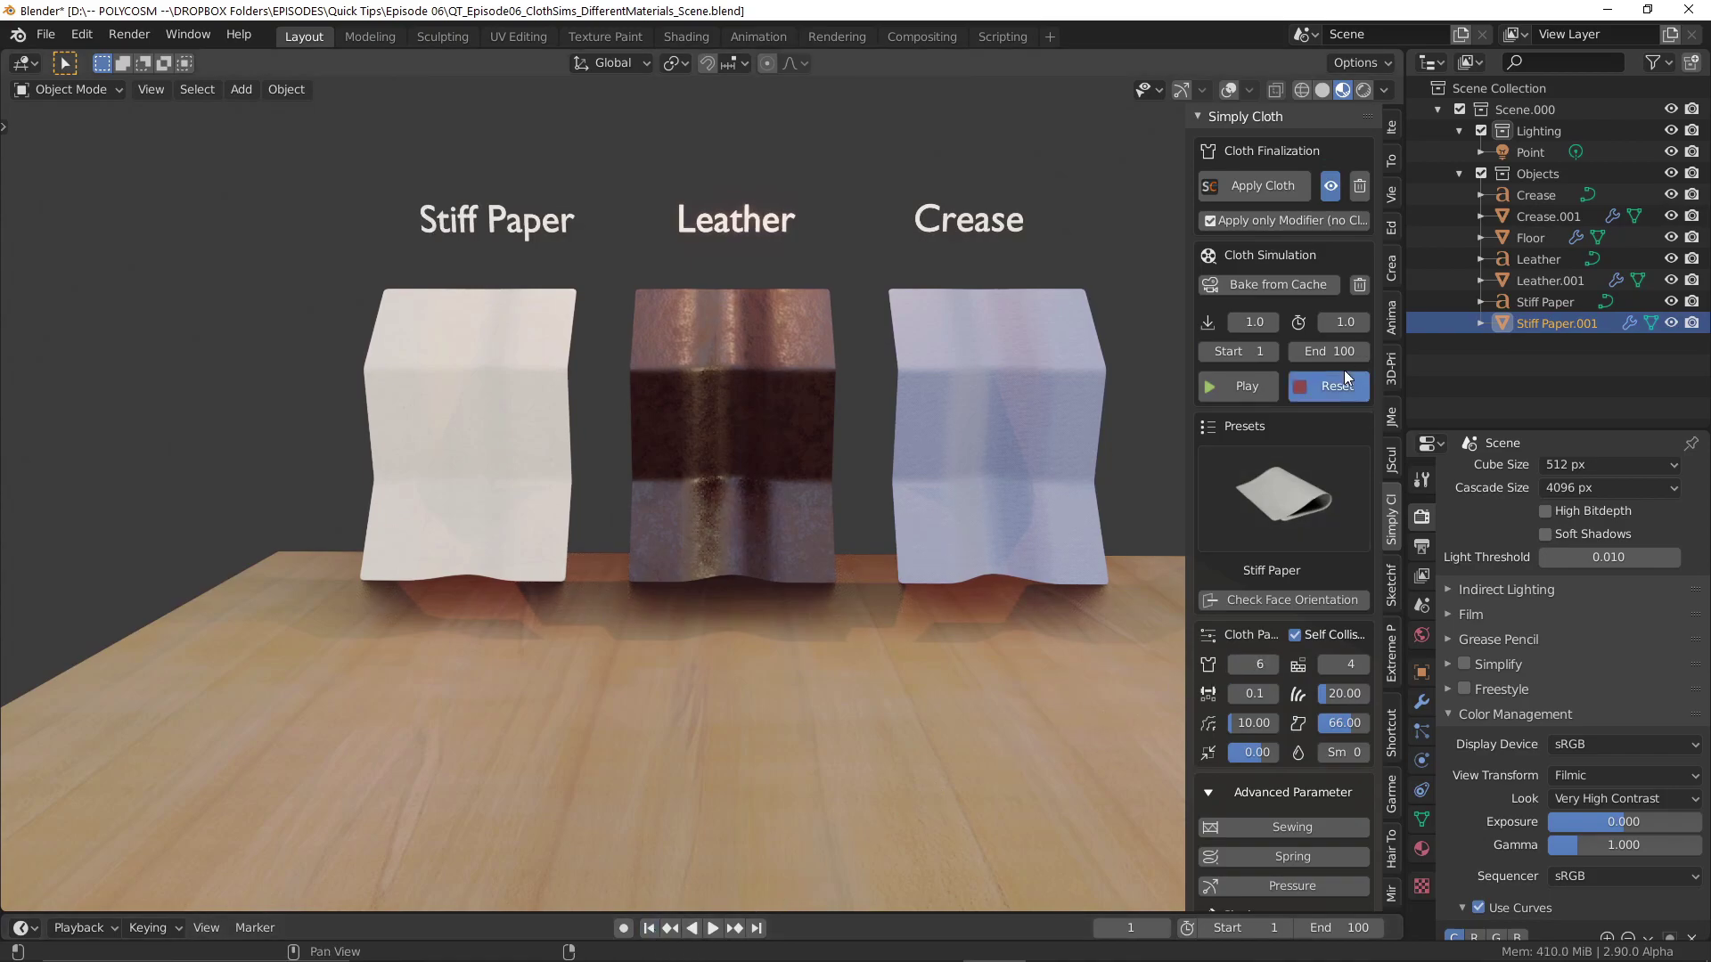
{"action": "left_click", "coordinate": [1219, 383]}
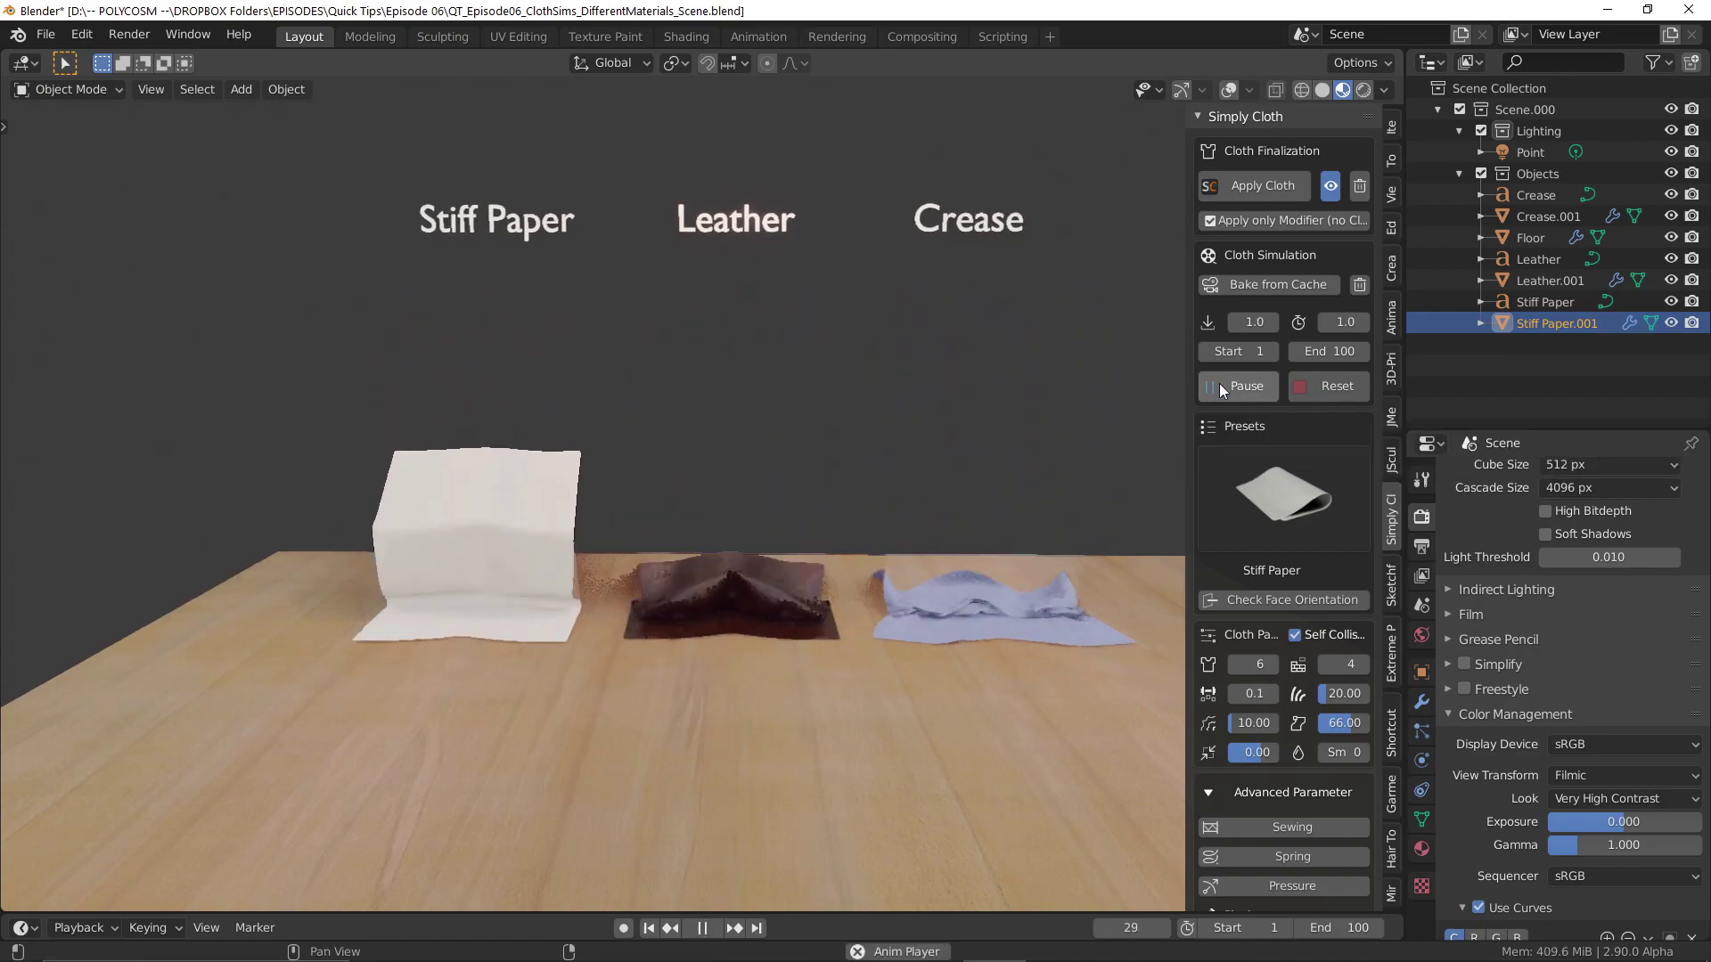
{"action": "left_click", "coordinate": [1219, 384]}
Examine the fallen crease, leather and stiff paper sheets up close to compare how their folds differ.
{"action": "middle_click_drag", "start_coordinate": [1043, 513], "coordinate": [662, 504]}
{"action": "scroll", "coordinate": [975, 526], "scroll_direction": "up", "scroll_amount": 2}
{"action": "scroll", "coordinate": [784, 483], "scroll_direction": "up", "scroll_amount": 1}
{"action": "middle_click_drag", "start_coordinate": [928, 716], "coordinate": [614, 526], "text": "shift"}
{"action": "scroll", "coordinate": [846, 511], "scroll_direction": "down", "scroll_amount": 2}
{"action": "middle_click_drag", "start_coordinate": [447, 335], "coordinate": [903, 549], "text": "shift"}
{"action": "scroll", "coordinate": [904, 549], "scroll_direction": "up", "scroll_amount": 3}
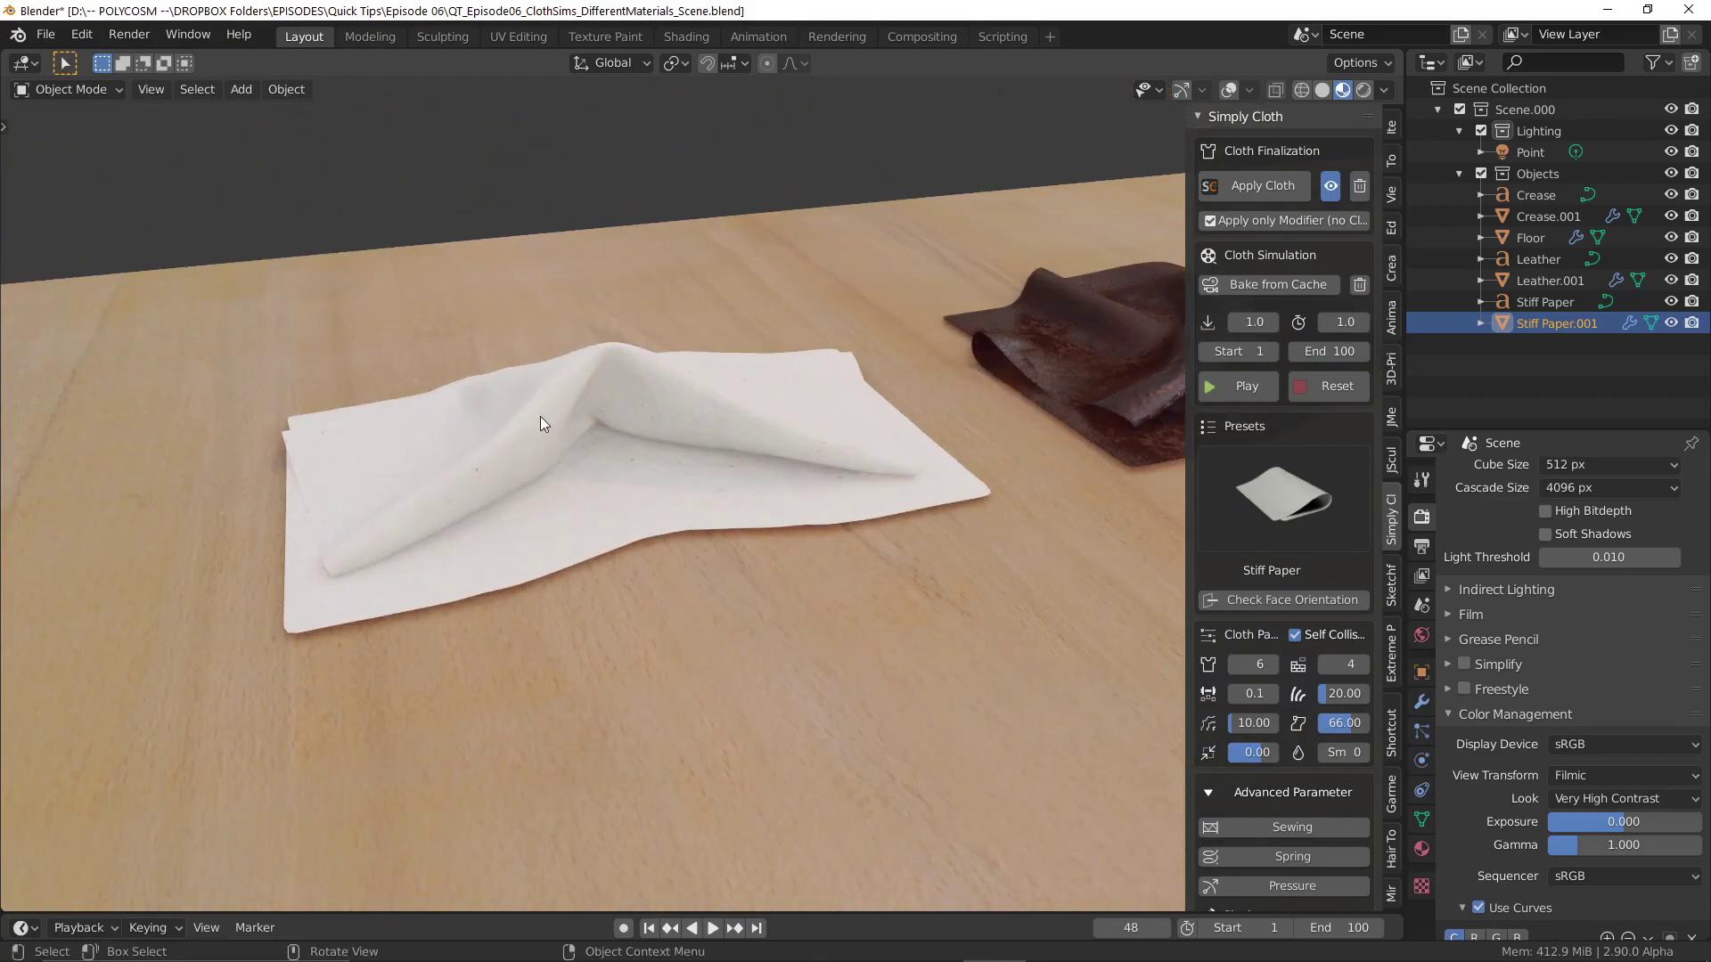
Examine the fallen stiff paper and leather sheets again from other angles and distances.
{"action": "middle_click_drag", "start_coordinate": [827, 436], "coordinate": [887, 445]}
{"action": "middle_click_drag", "start_coordinate": [590, 615], "coordinate": [890, 580]}
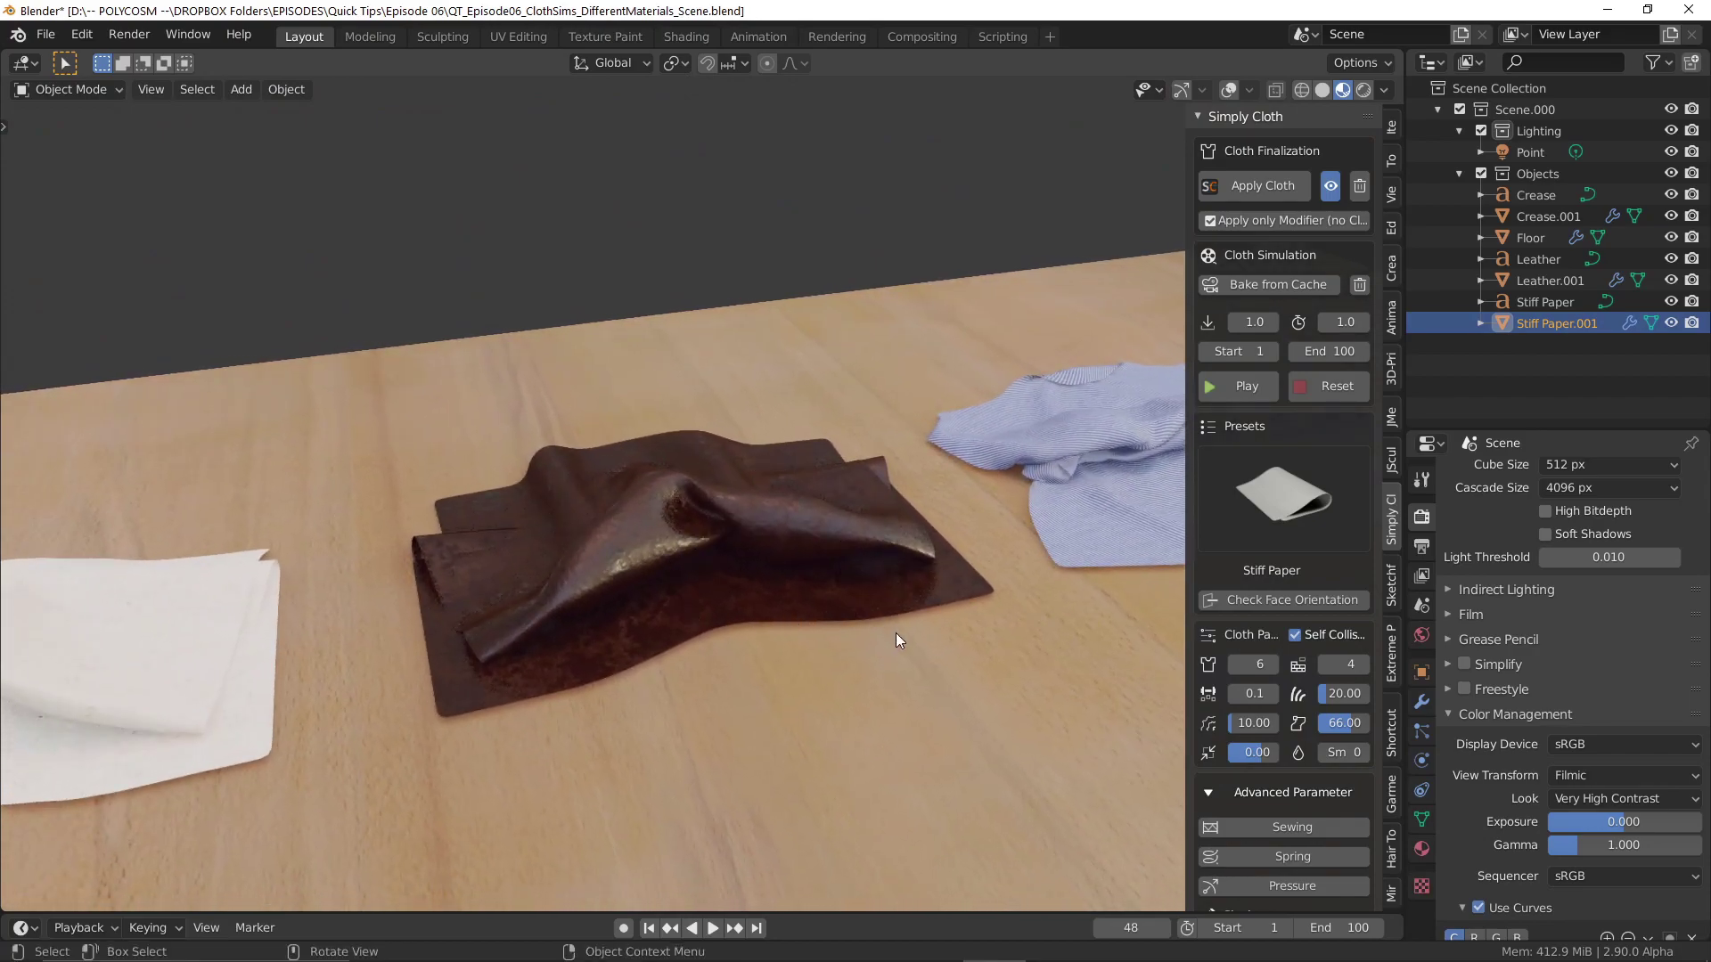
{"action": "scroll", "coordinate": [895, 640], "scroll_direction": "down", "scroll_amount": 3}
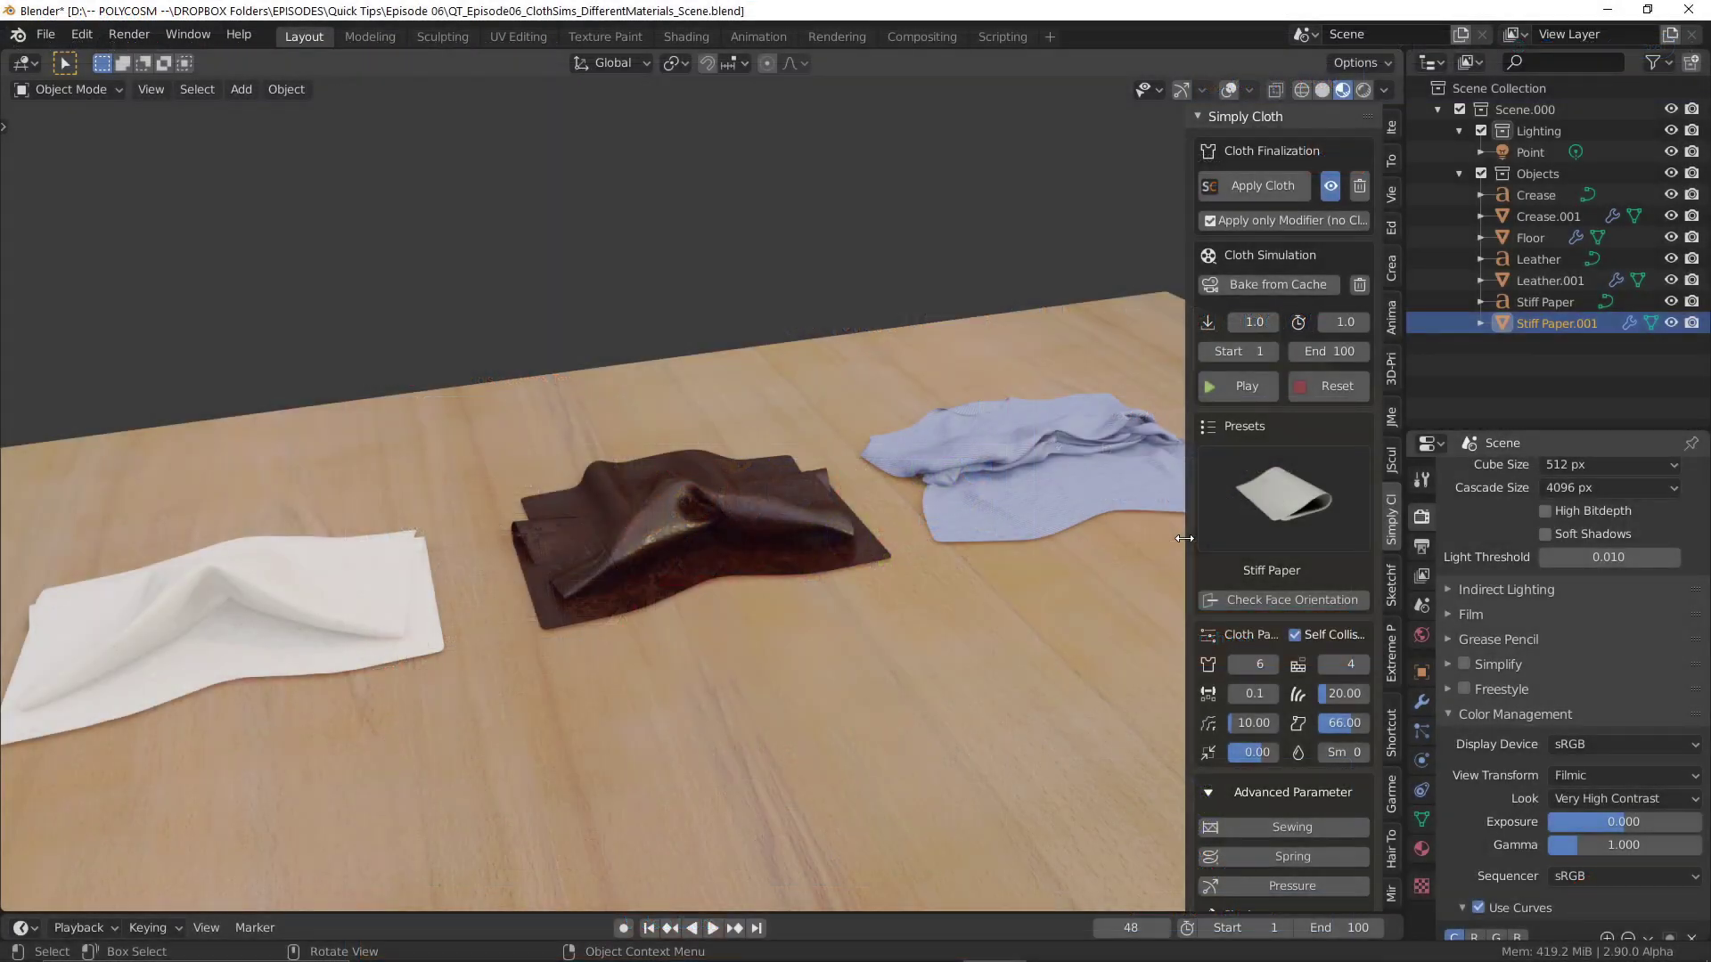
Widen the Simply Cloth settings and look through the stiff paper sheet's cloth physics properties and modifier stack.
{"action": "left_click_drag", "start_coordinate": [1323, 544], "coordinate": [966, 543]}
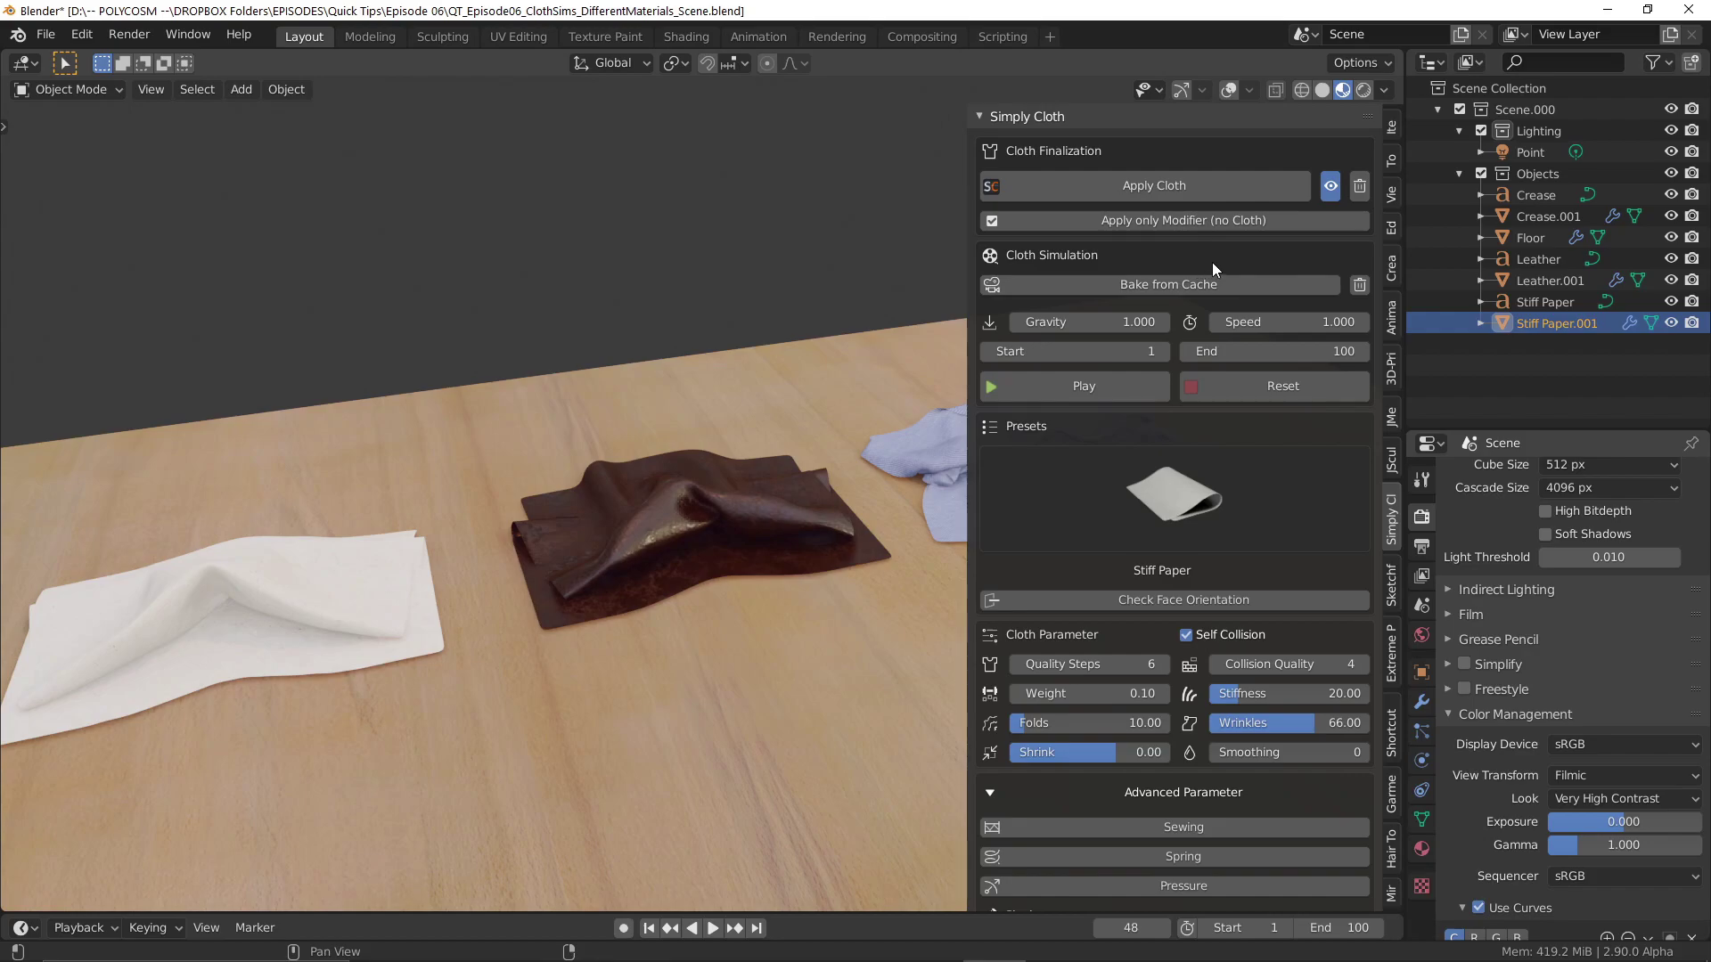
{"action": "left_click", "coordinate": [1422, 759]}
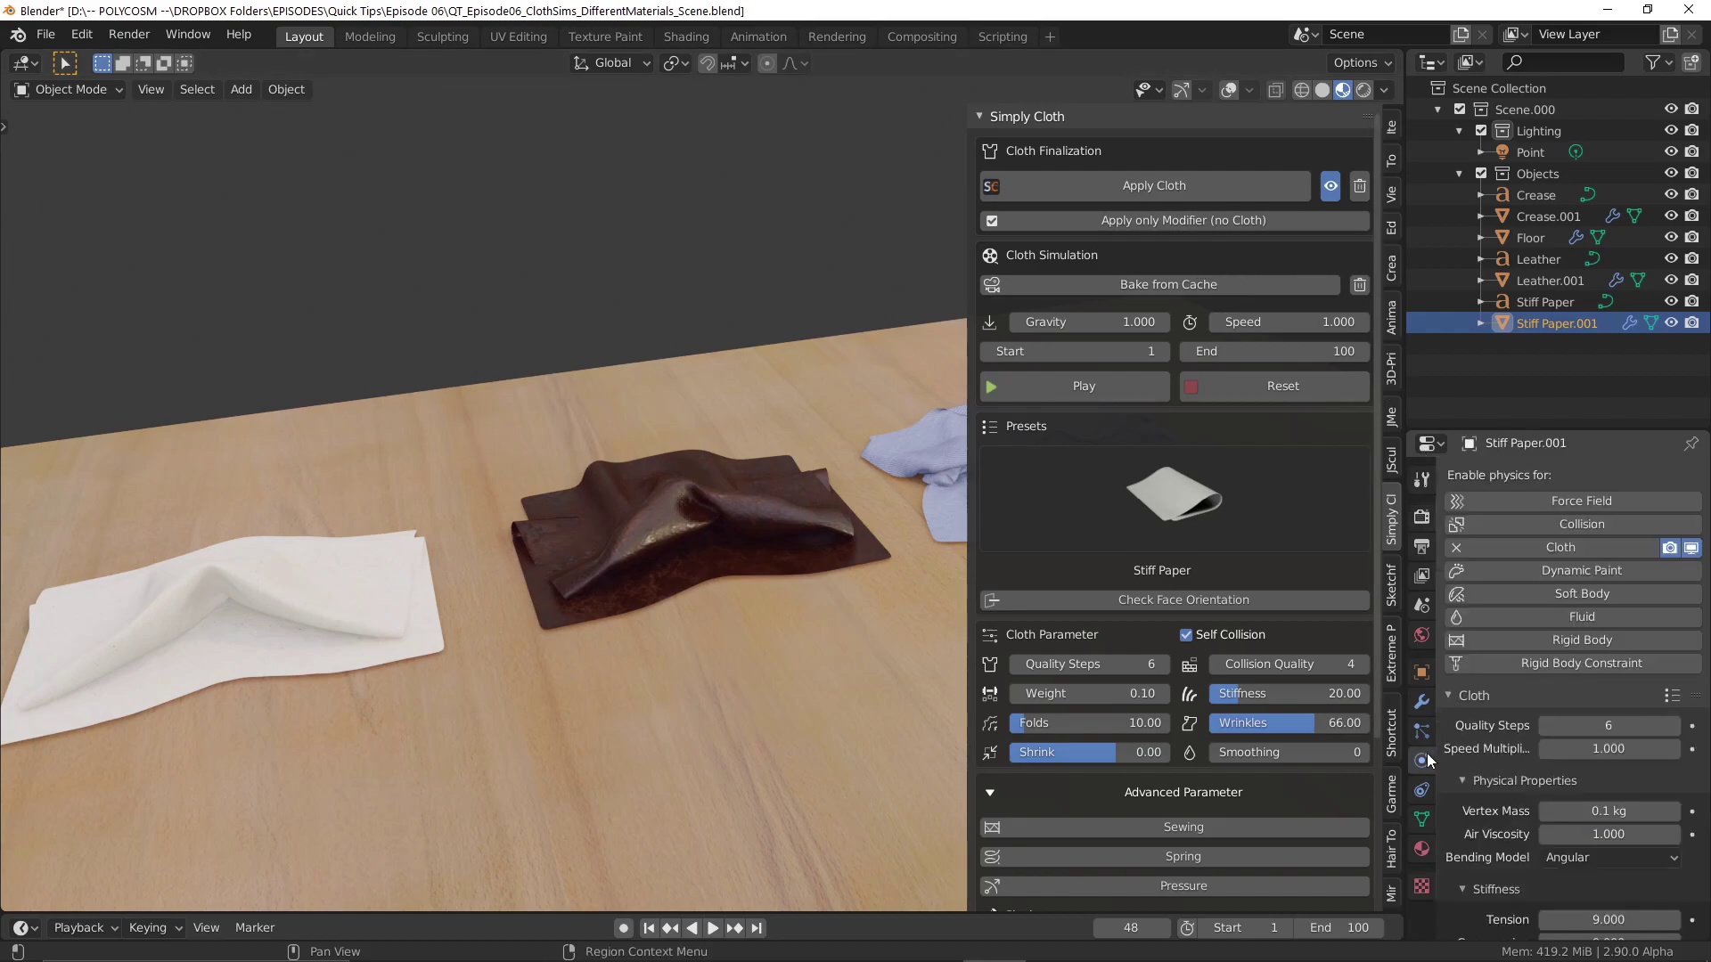
{"action": "scroll", "coordinate": [1495, 652], "scroll_direction": "down", "scroll_amount": 2}
{"action": "scroll", "coordinate": [1496, 652], "scroll_direction": "down", "scroll_amount": 10}
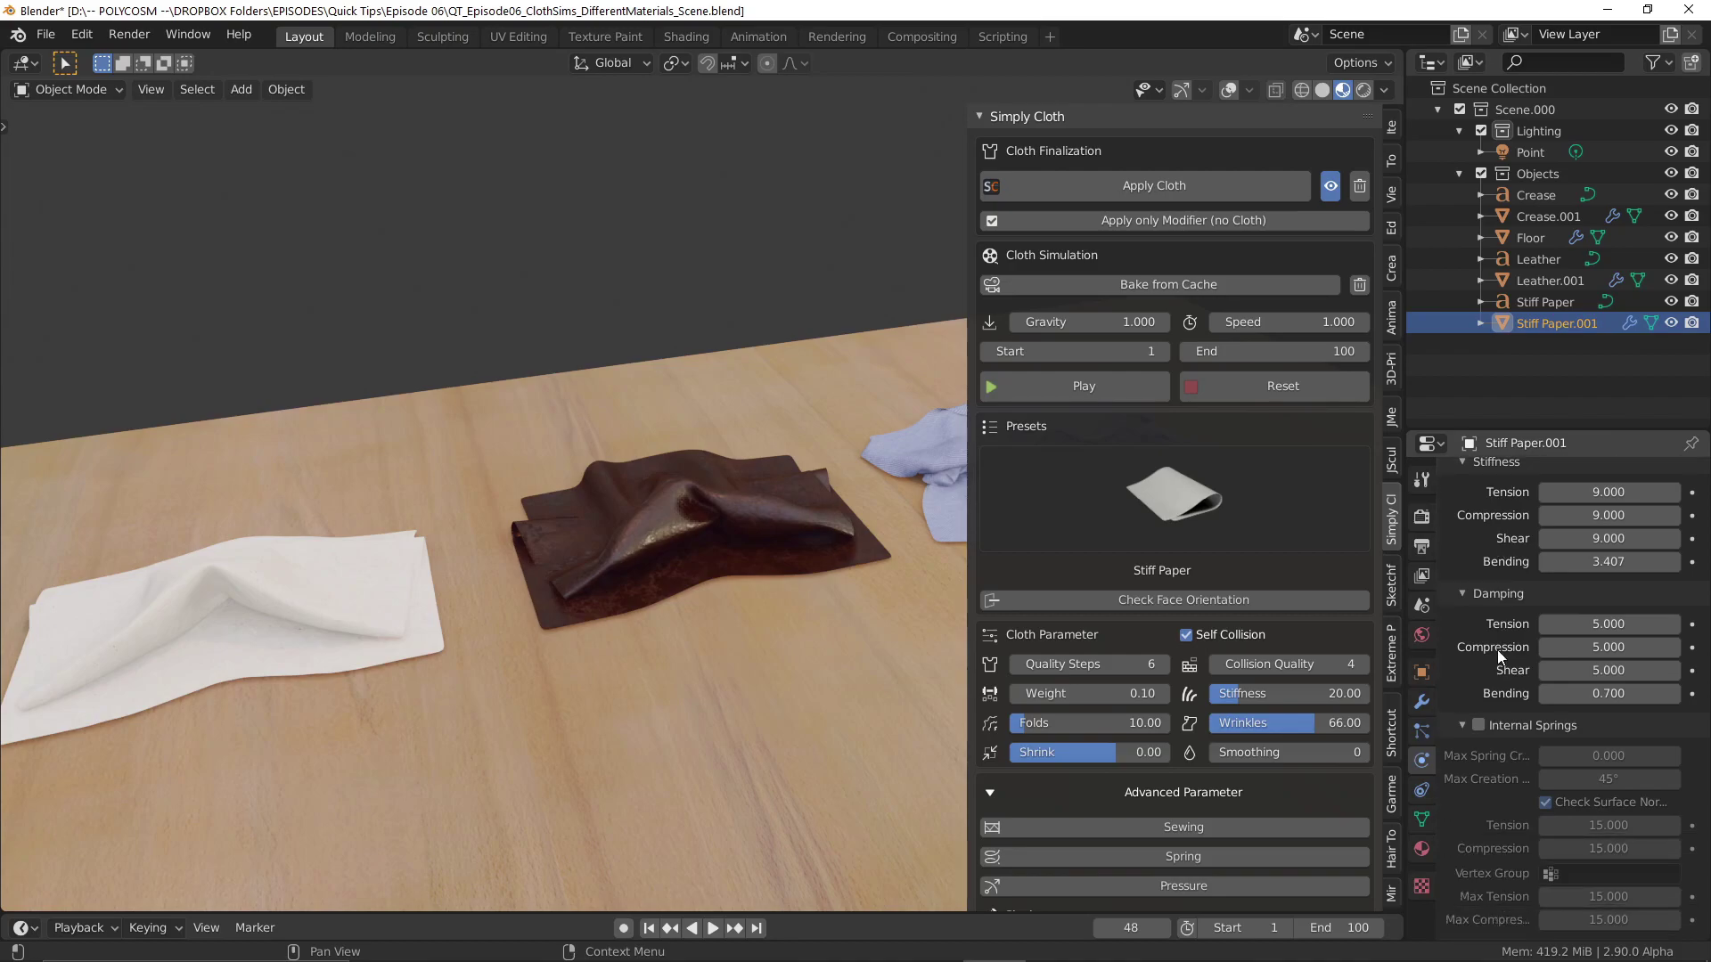
{"action": "scroll", "coordinate": [1498, 657], "scroll_direction": "down", "scroll_amount": 4}
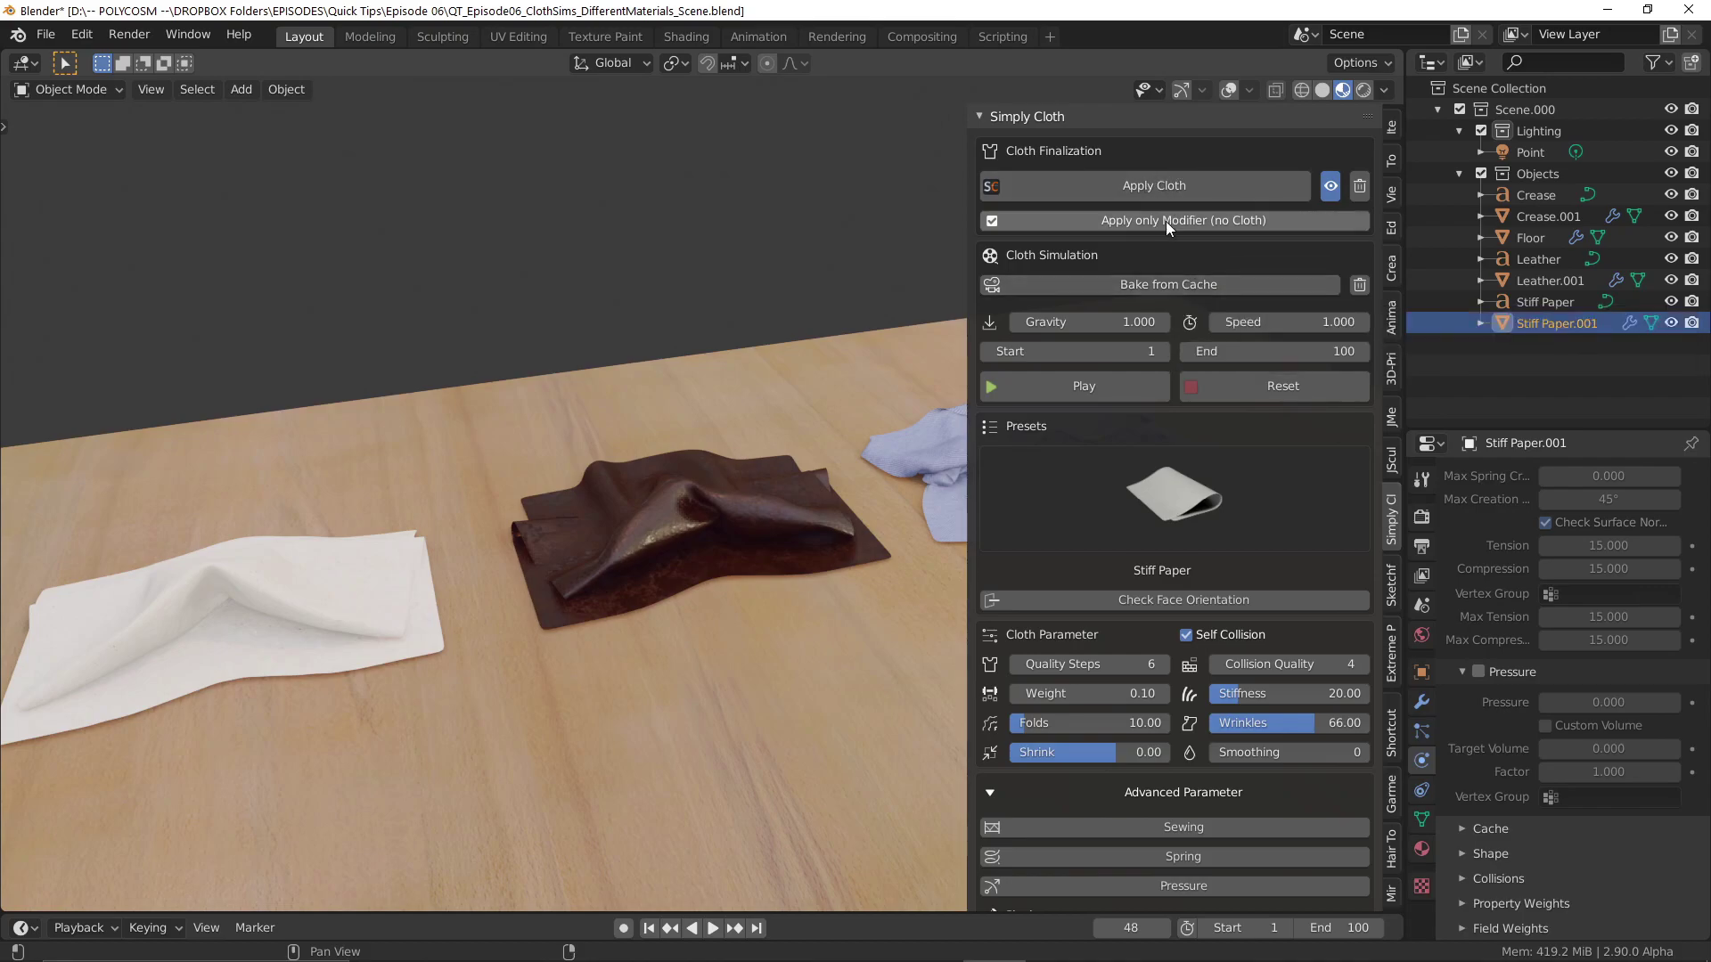
{"action": "left_click", "coordinate": [1424, 702]}
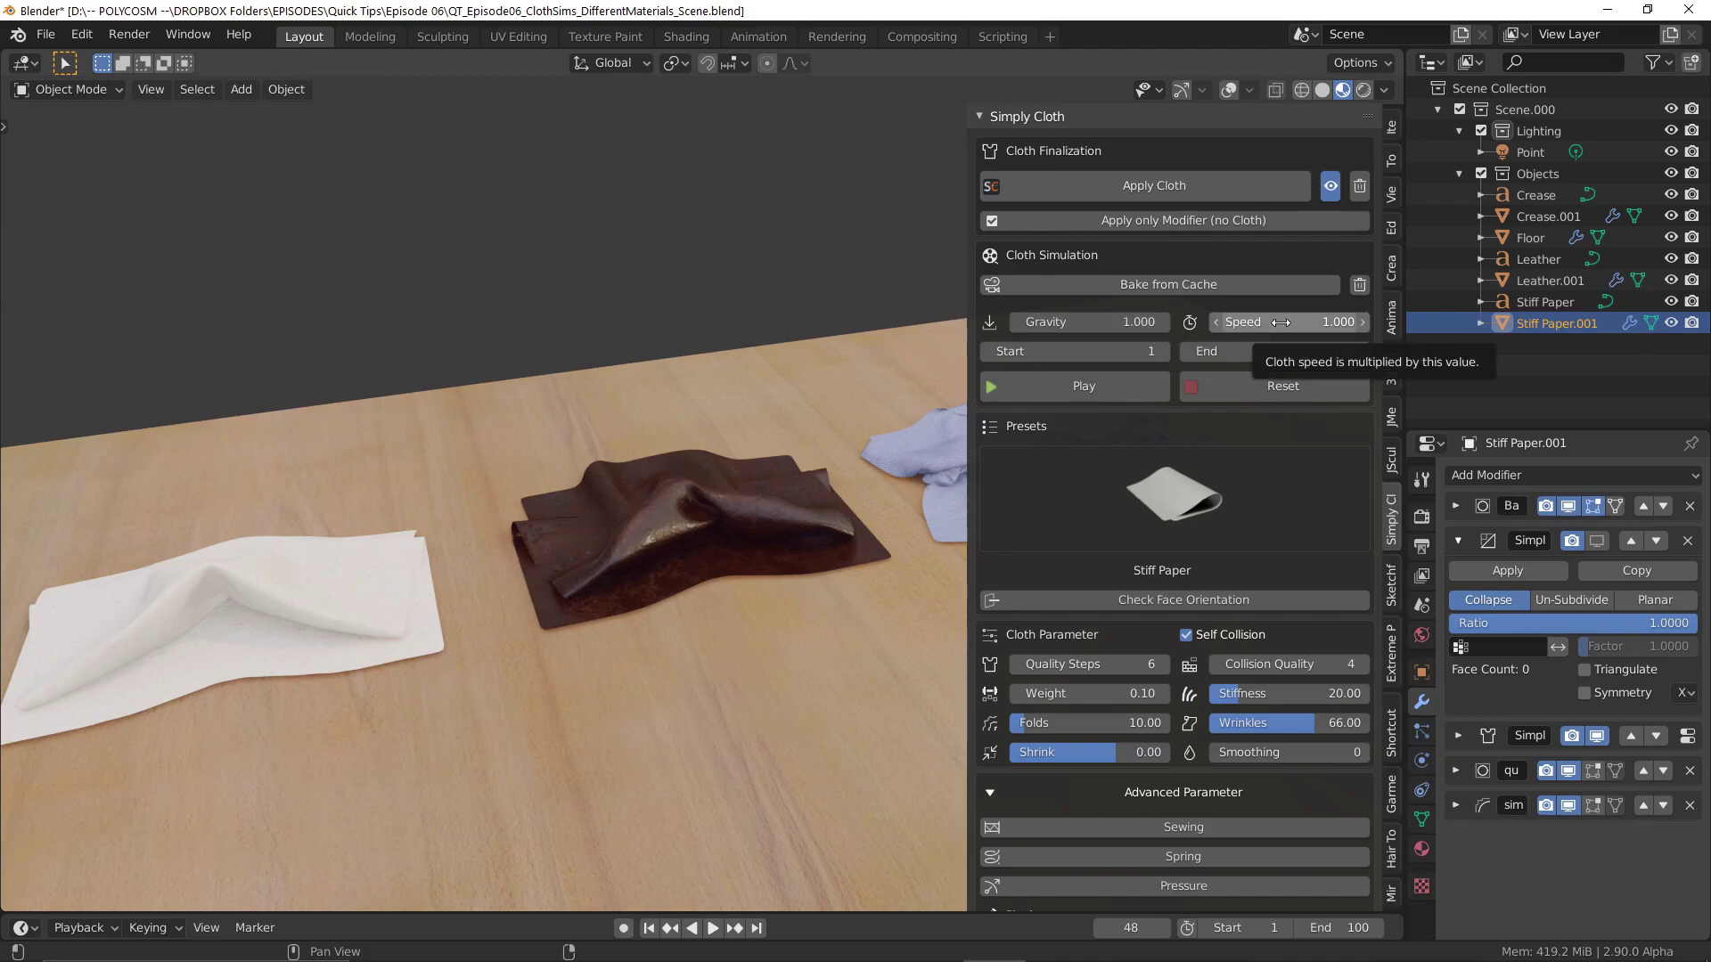
Set the stiff paper sheet's cloth simulation end frame to 50.
{"action": "left_click", "coordinate": [1245, 353]}
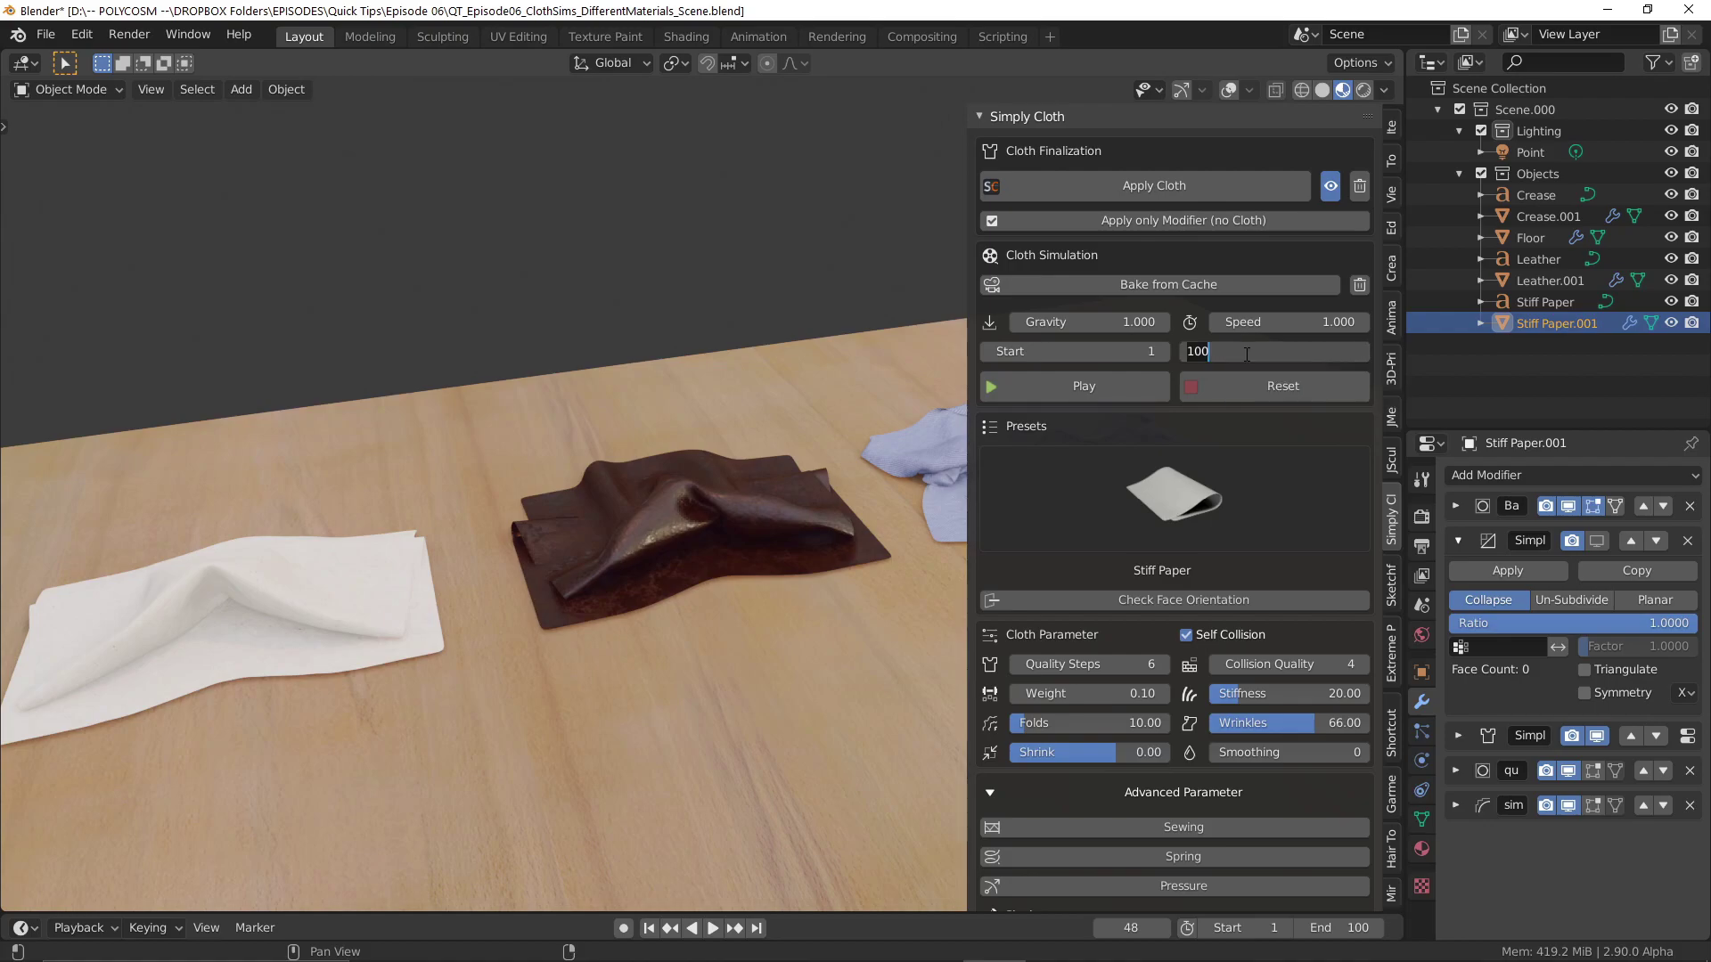
{"action": "type", "text": "50"}
{"action": "key", "text": "Return"}
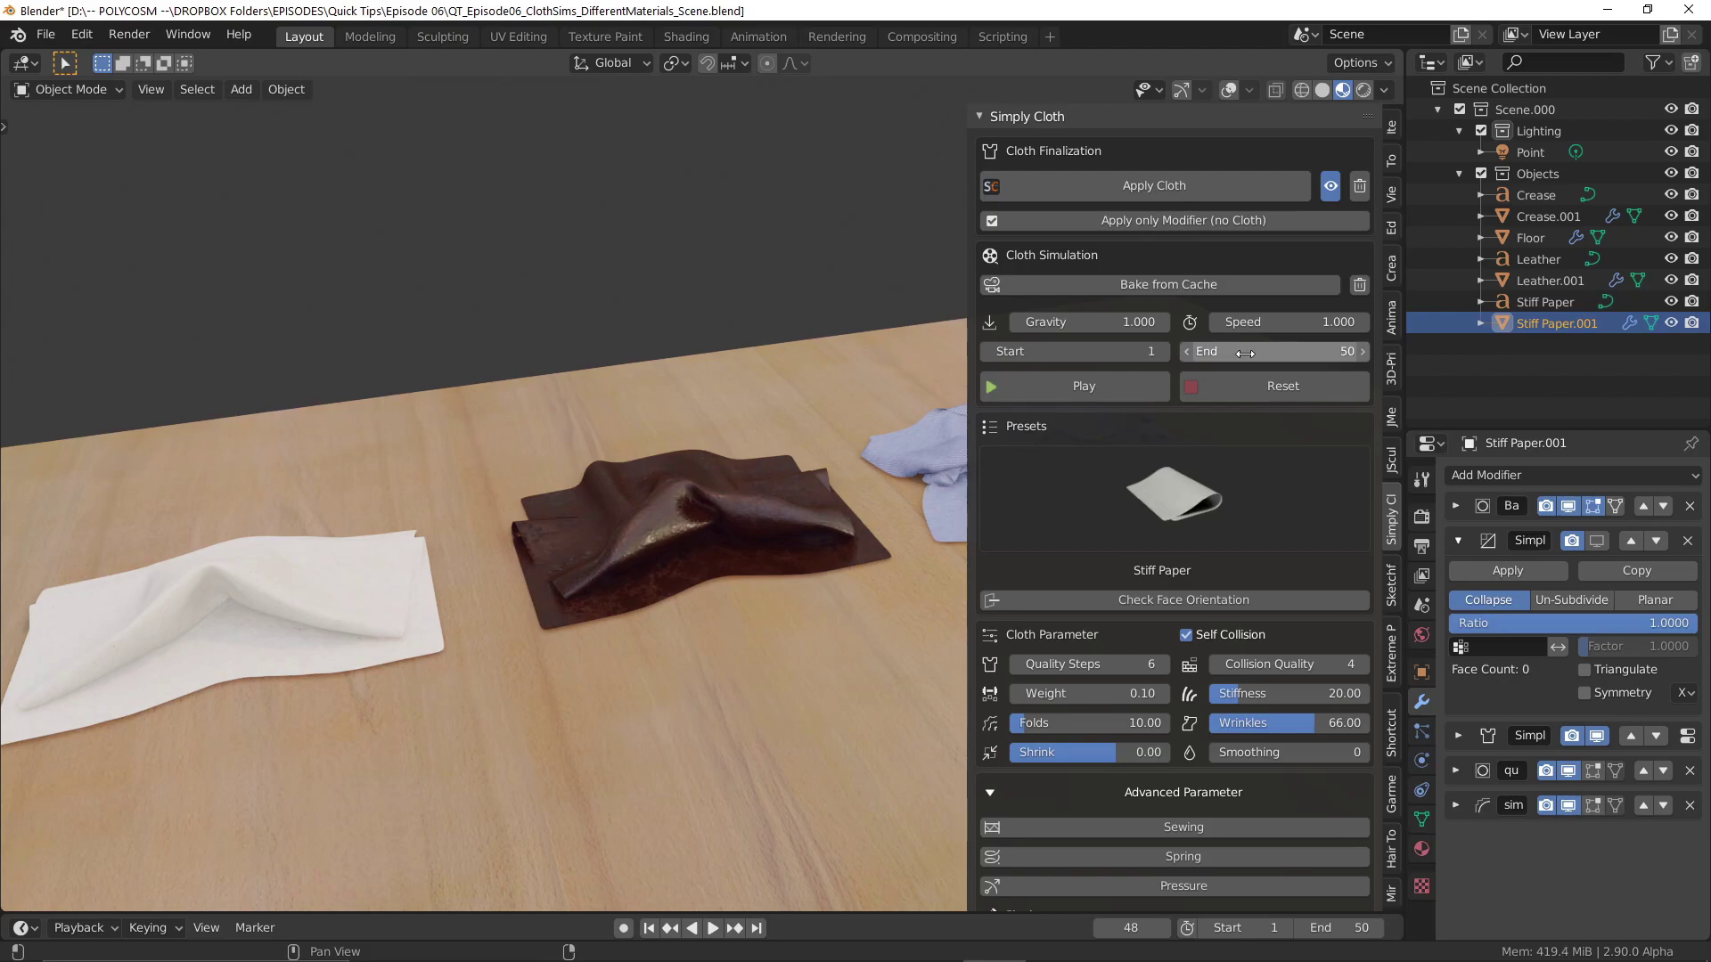
Set the stiff paper sheet's cloth simulation end frame to 500.
{"action": "left_click", "coordinate": [1295, 353]}
{"action": "type", "text": "500"}
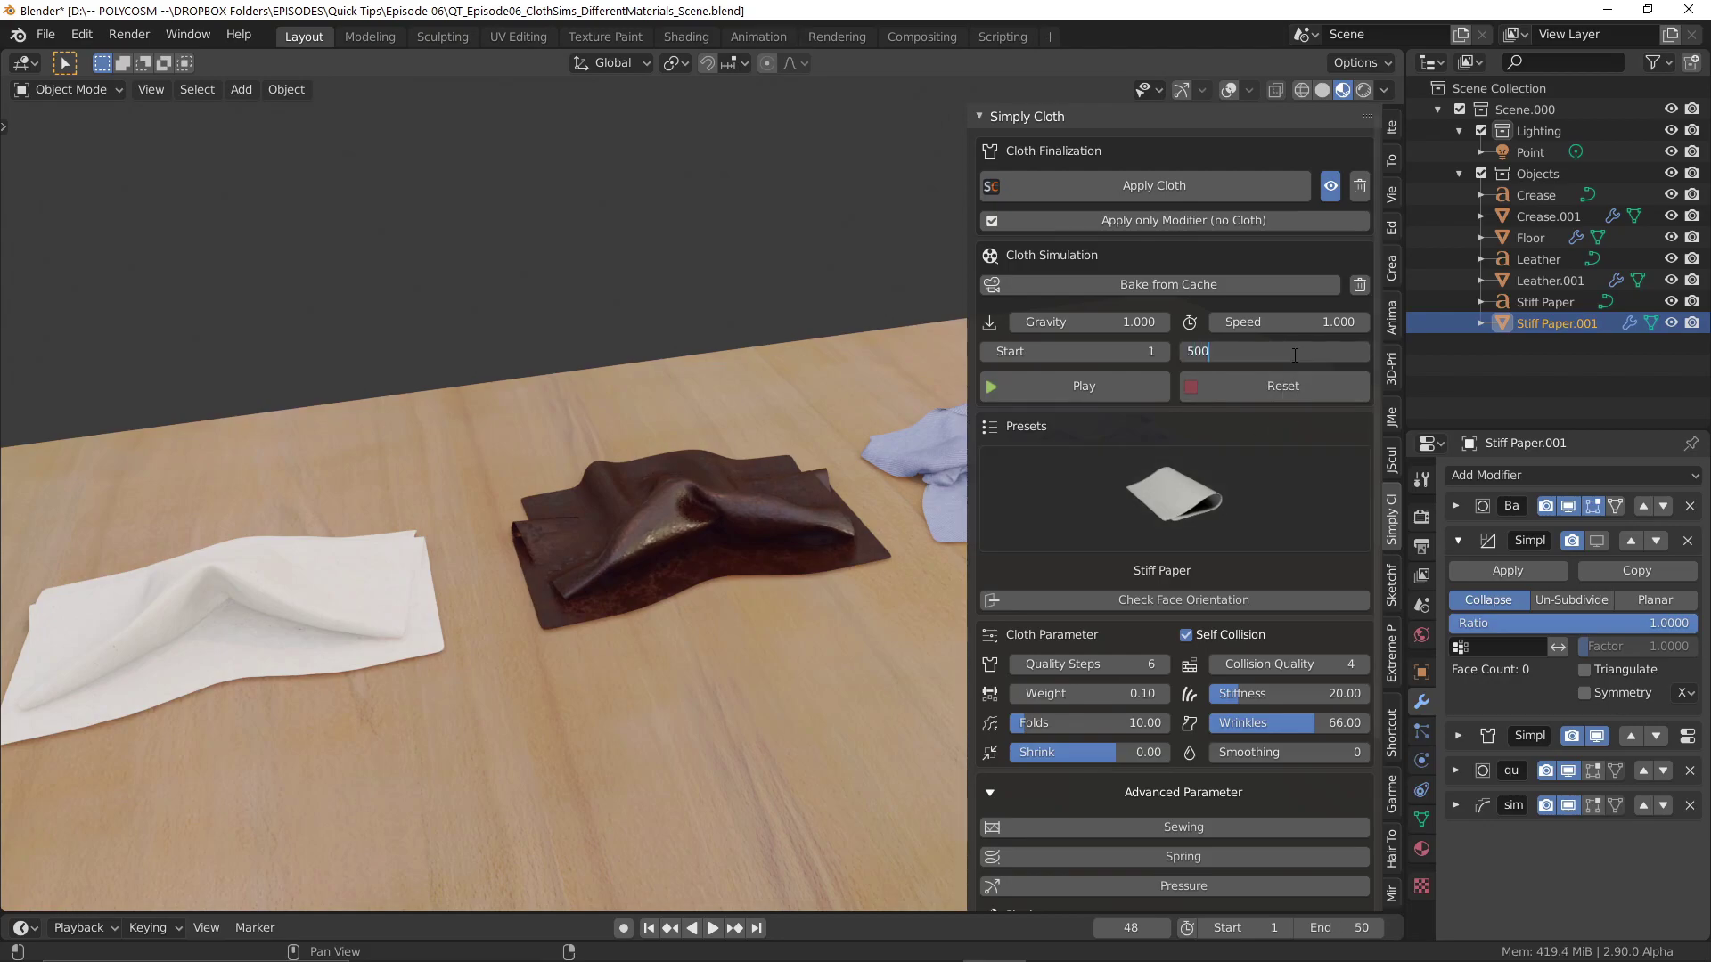
{"action": "key", "text": "Return"}
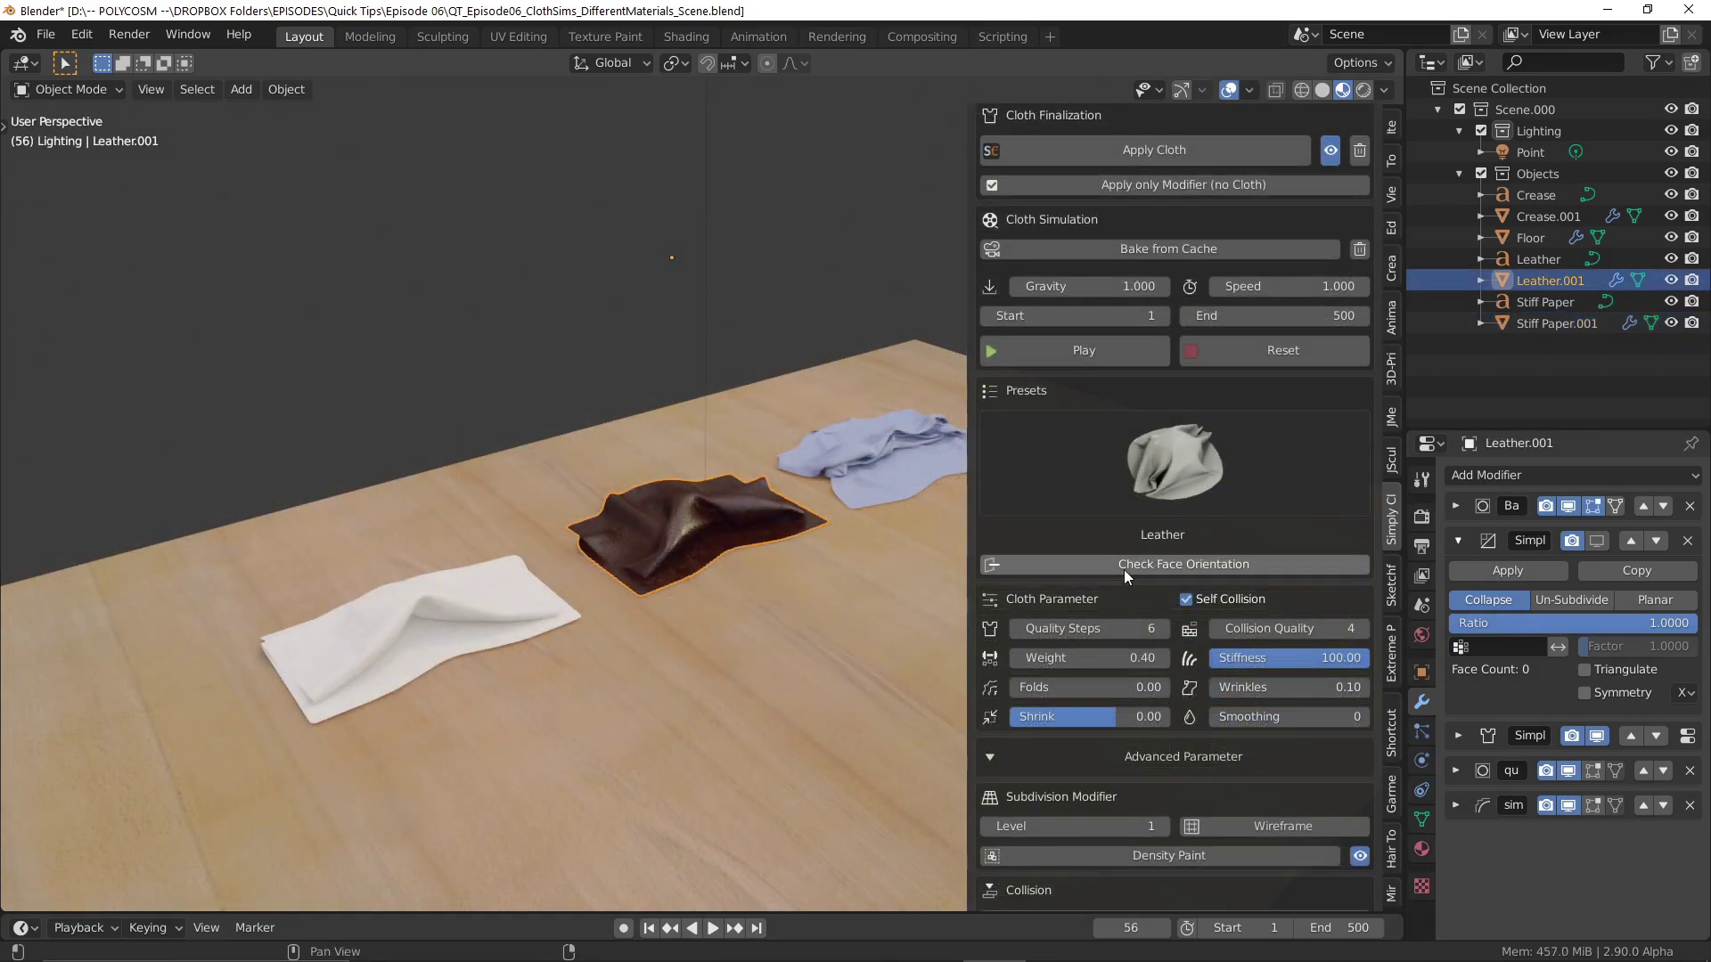
Check the face orientation of the leather sheet and inspect both sides of its mesh in Edit Mode.
{"action": "left_click", "coordinate": [1126, 572]}
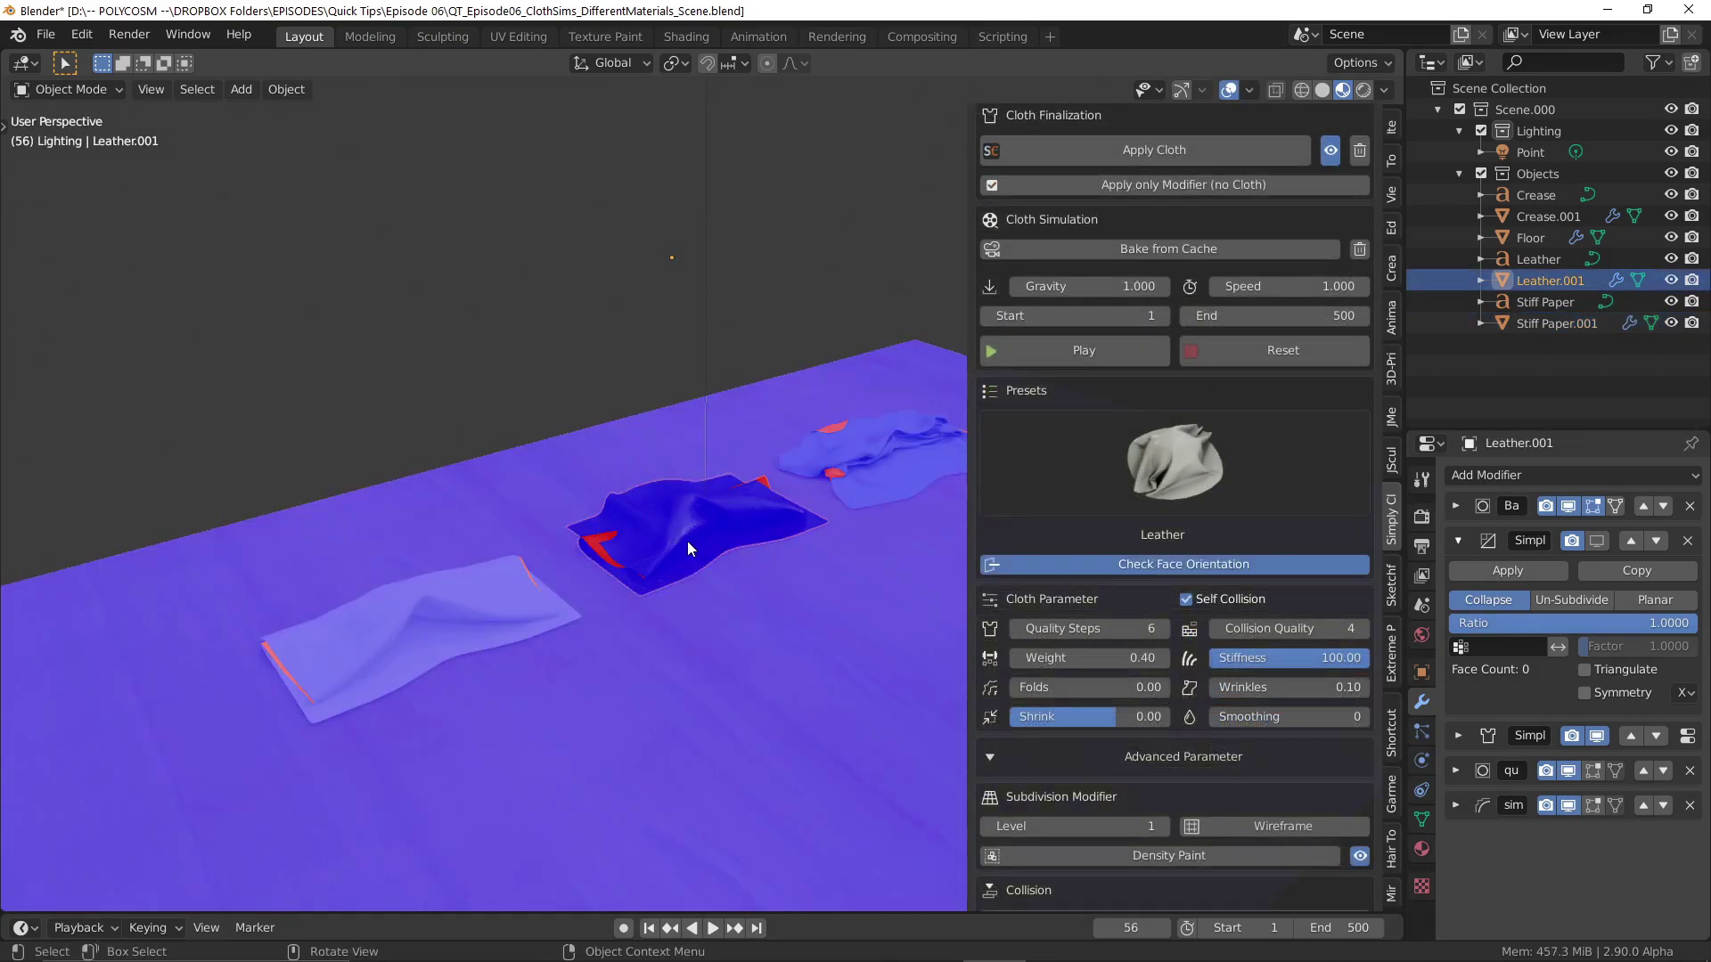
{"action": "mouse_move", "coordinate": [687, 541]}
{"action": "middle_mouse_down"}
{"action": "mouse_move", "coordinate": [677, 515]}
{"action": "mouse_move", "coordinate": [820, 517]}
{"action": "mouse_move", "coordinate": [647, 521]}
{"action": "mouse_move", "coordinate": [664, 522]}
{"action": "middle_mouse_up"}
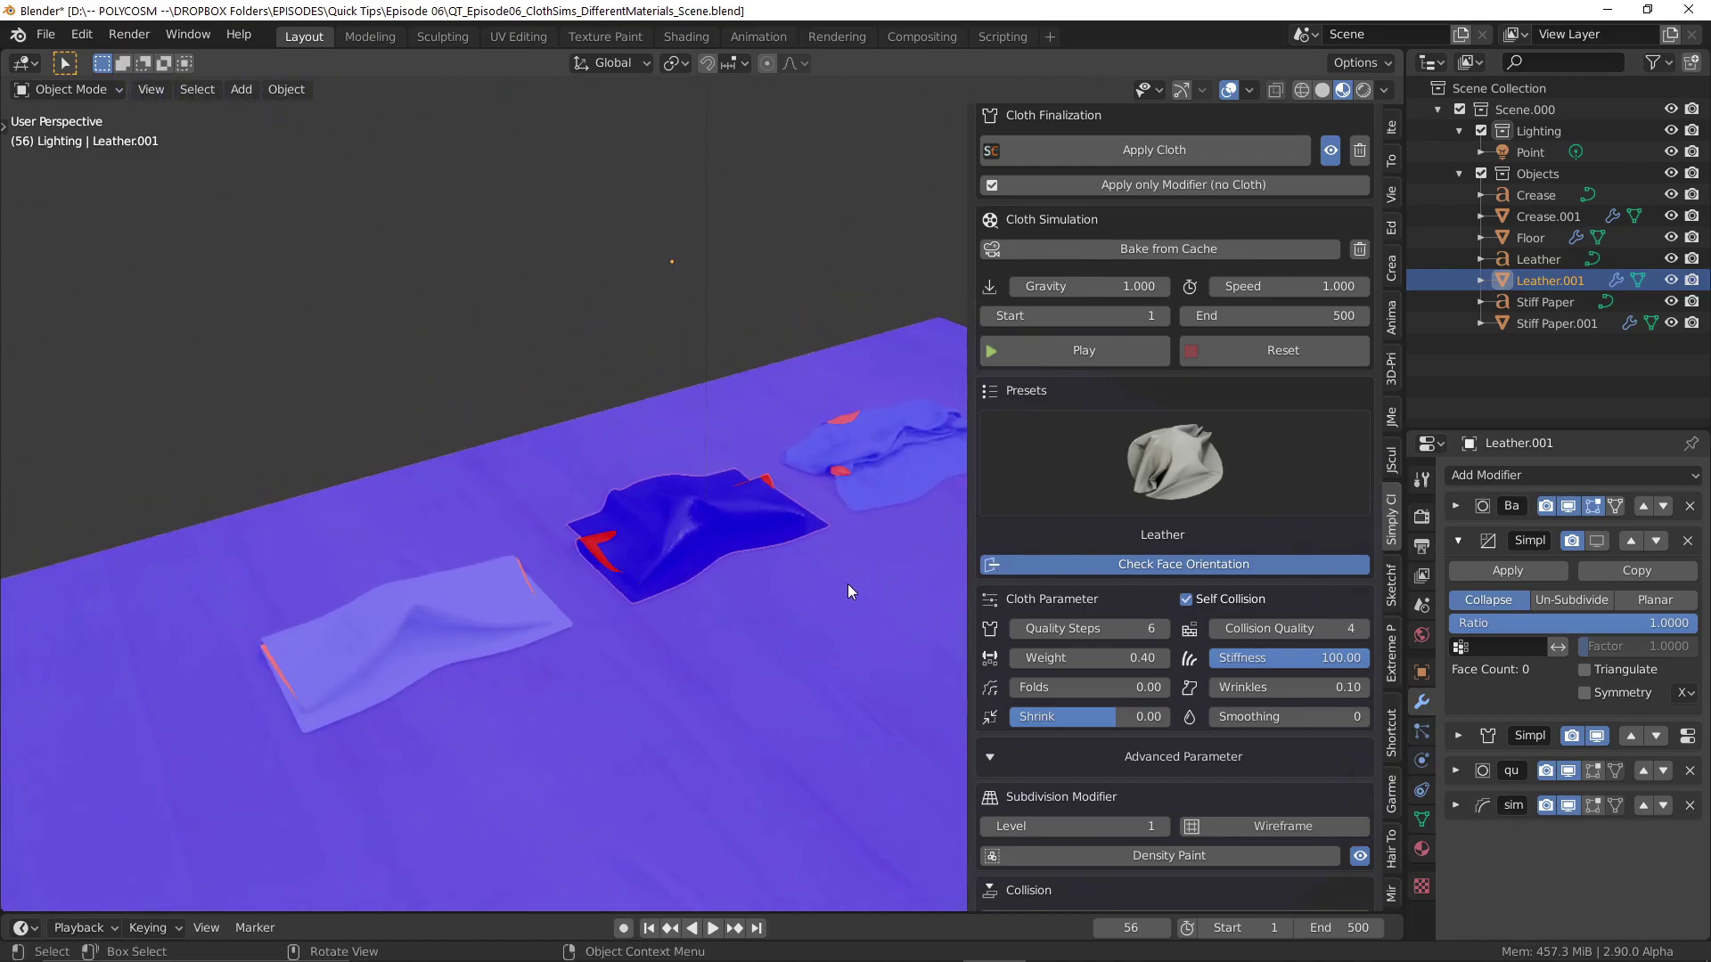
{"action": "middle_click_drag", "start_coordinate": [798, 569], "coordinate": [874, 560]}
{"action": "key", "text": "Tab"}
{"action": "middle_click_drag", "start_coordinate": [778, 475], "coordinate": [775, 340]}
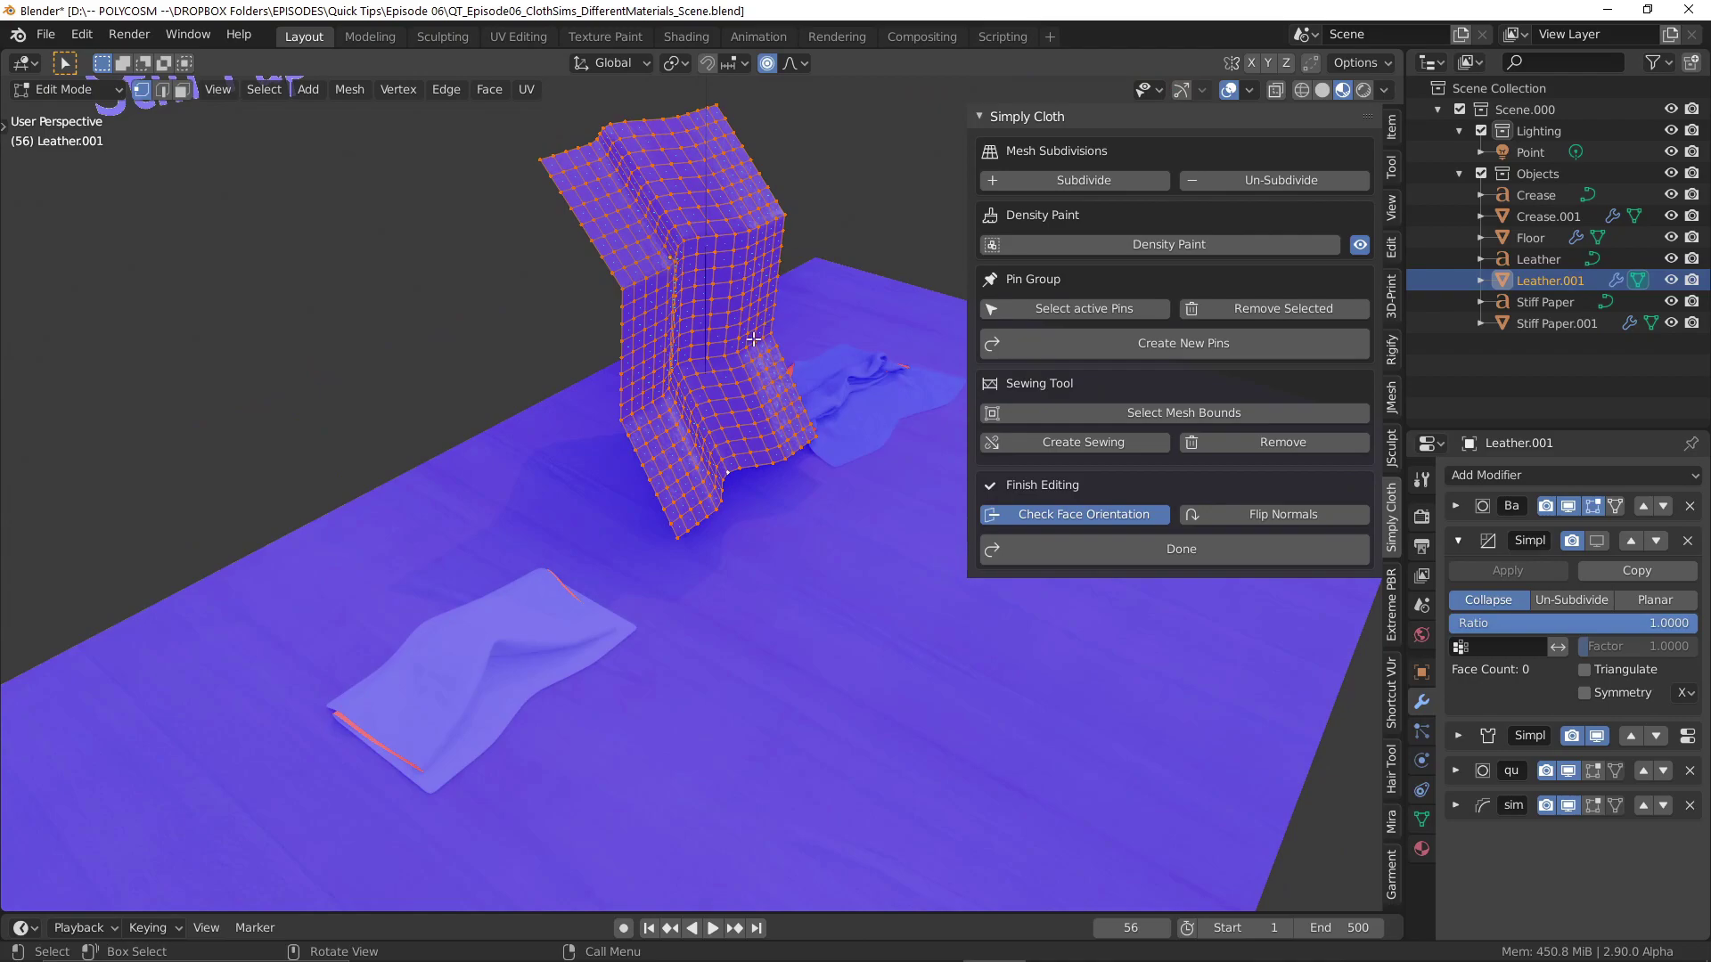
{"action": "middle_click_drag", "start_coordinate": [697, 402], "coordinate": [775, 386]}
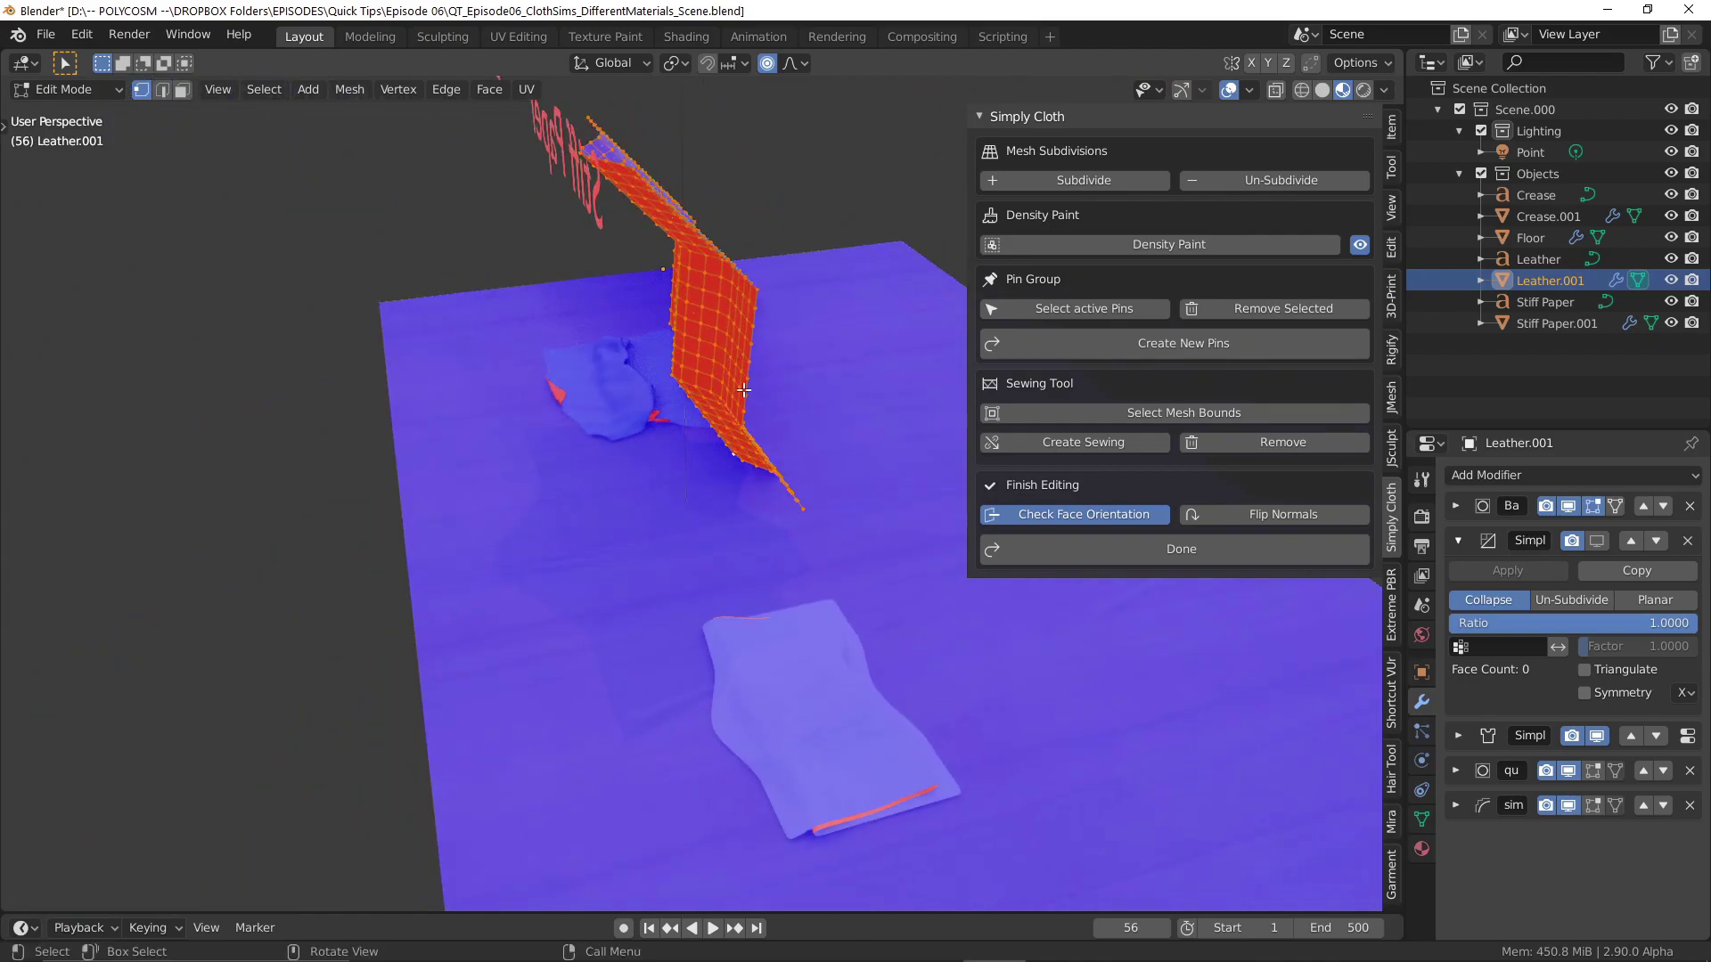
{"action": "middle_click_drag", "start_coordinate": [853, 462], "coordinate": [695, 464]}
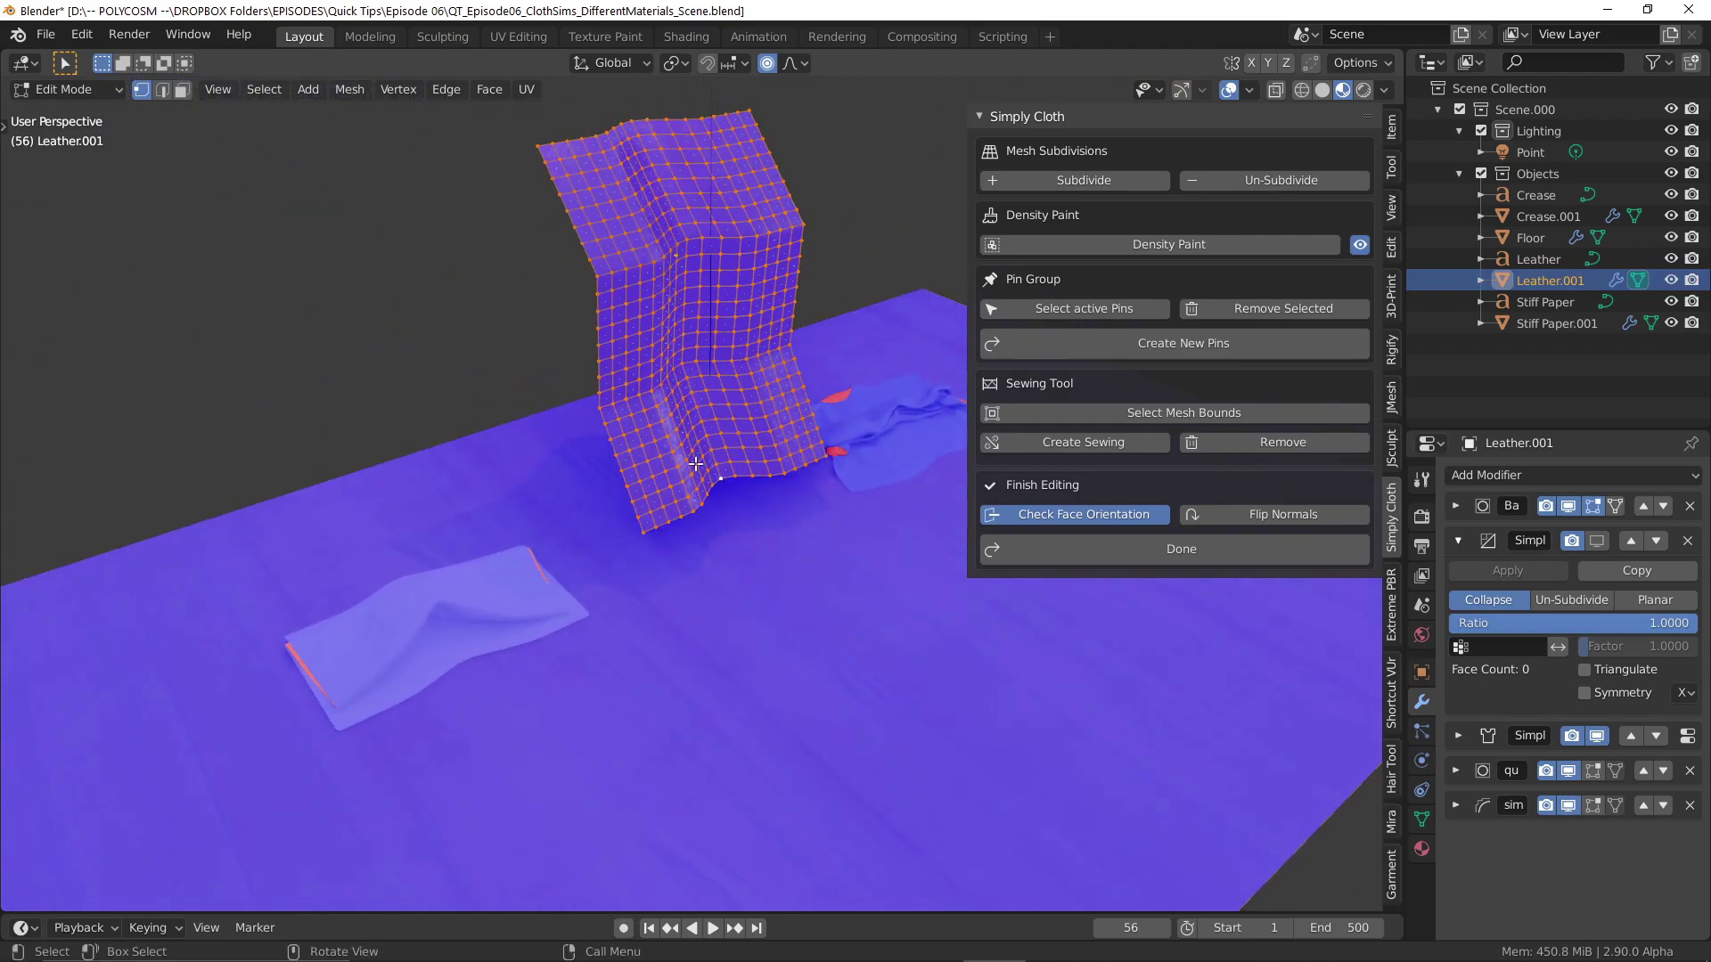
Flip the leather mesh's normals and flip them back, finish editing and turn off the face orientation check.
{"action": "left_click", "coordinate": [1235, 521]}
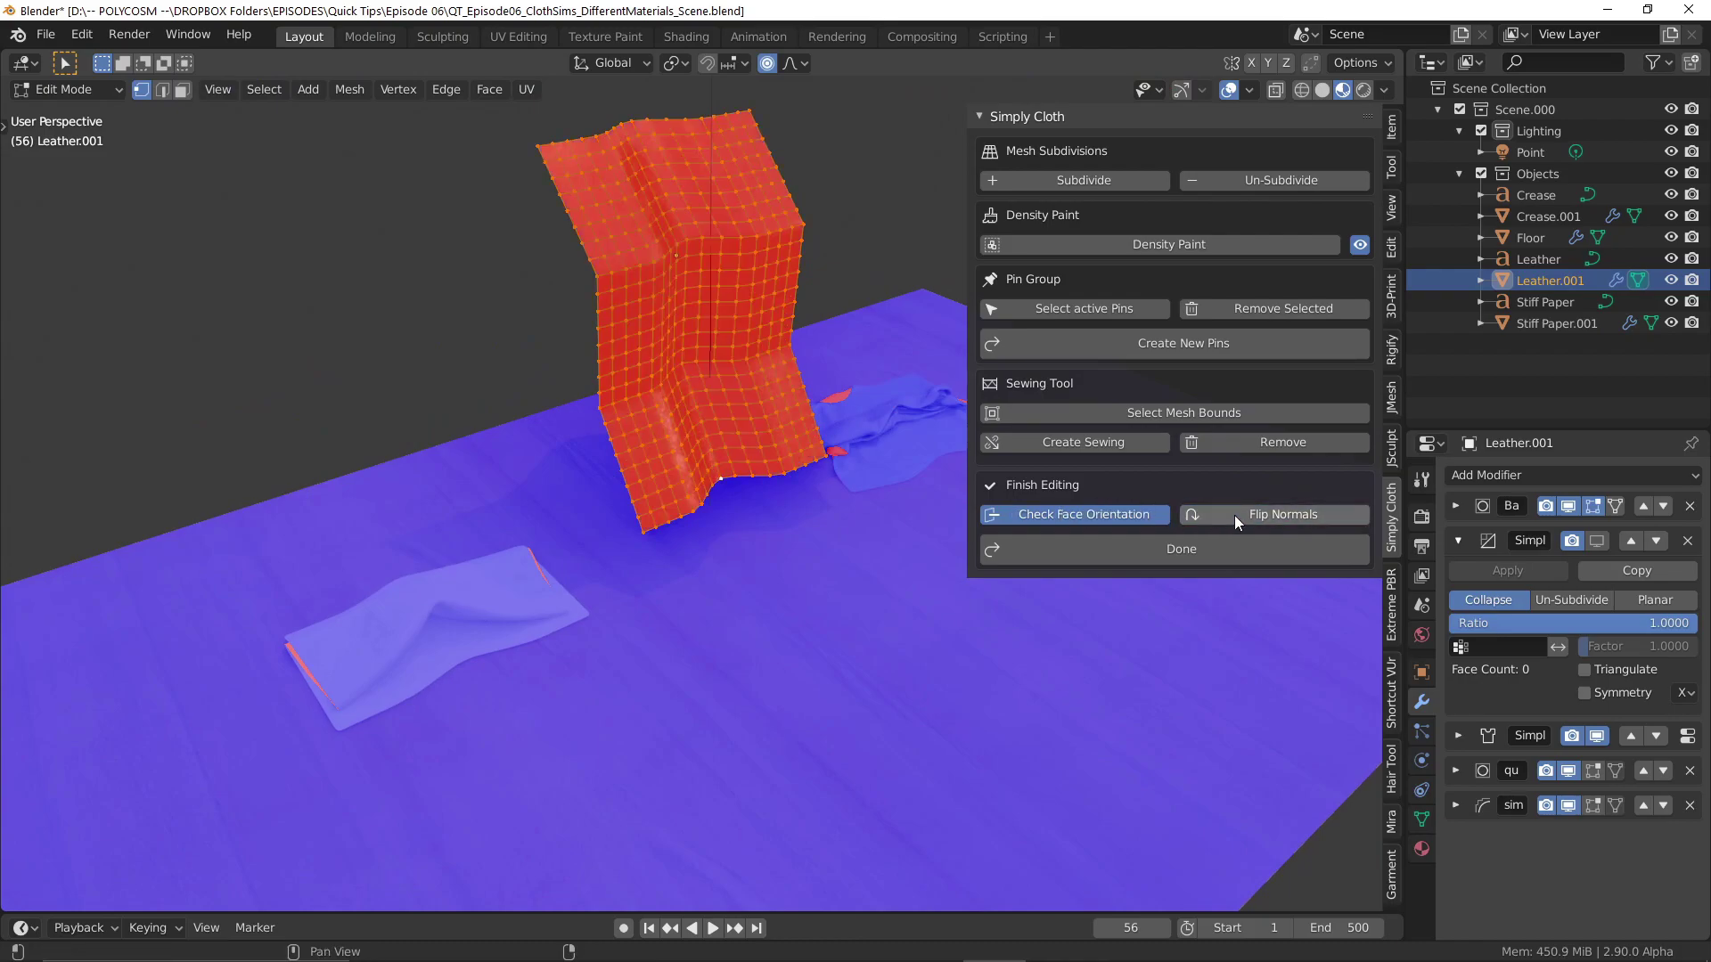
{"action": "left_click", "coordinate": [1236, 519]}
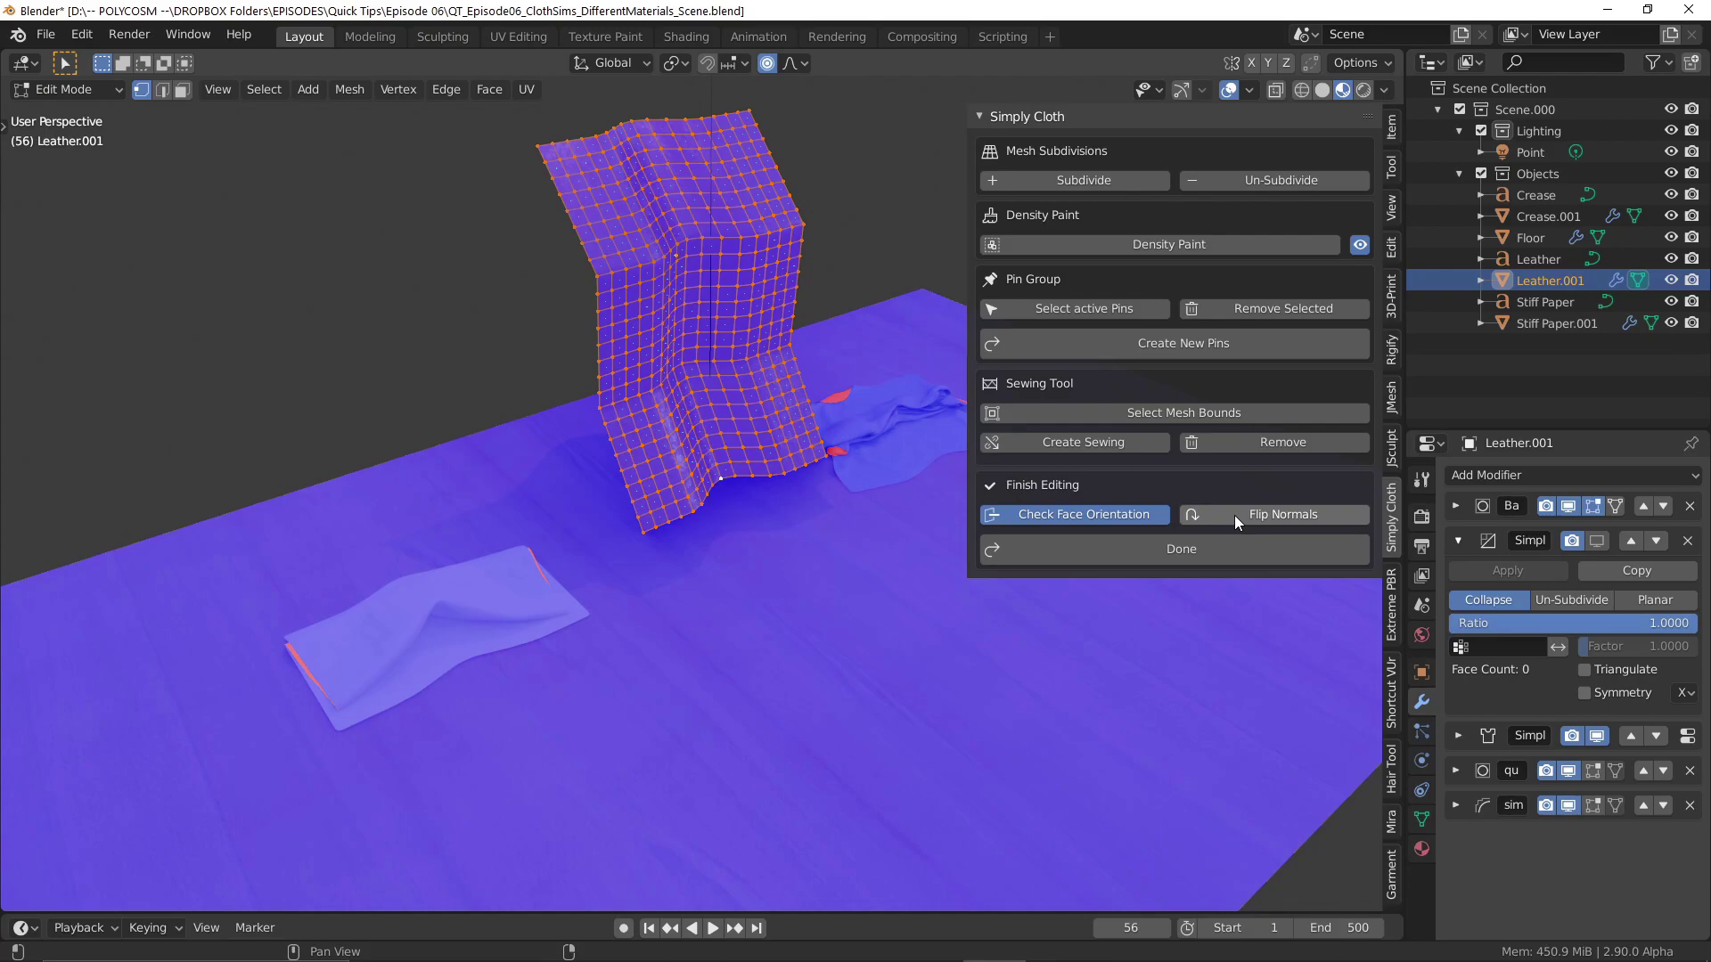
{"action": "left_click", "coordinate": [1051, 549]}
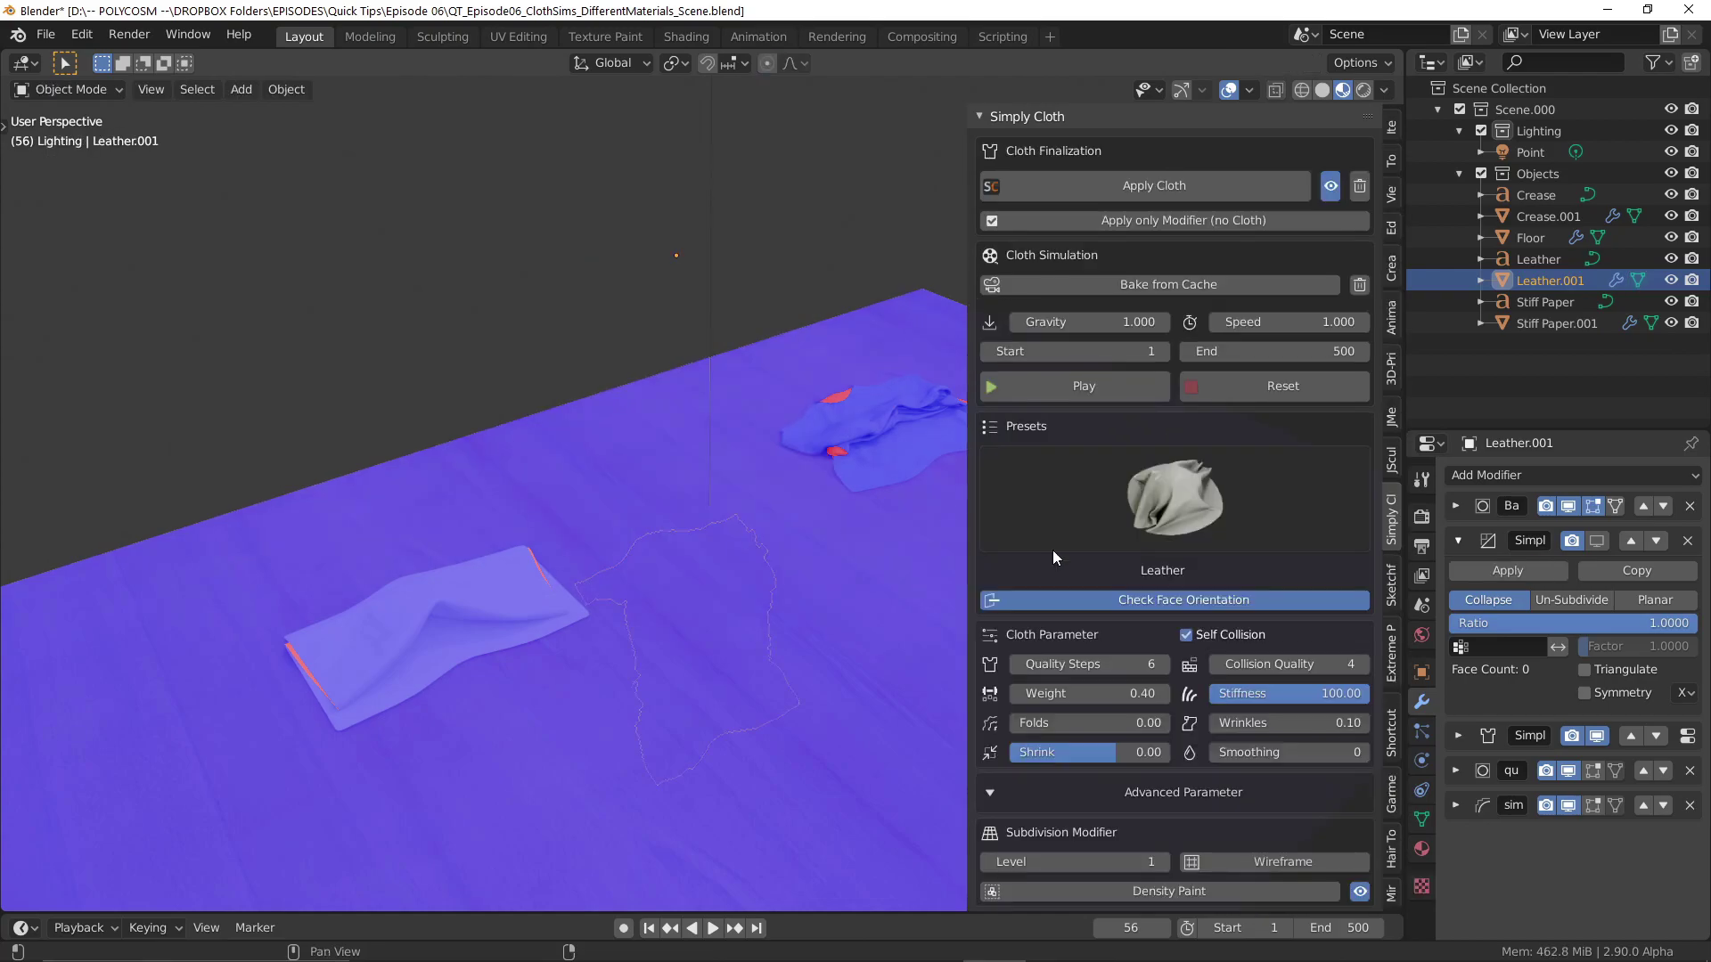
{"action": "left_click", "coordinate": [1181, 601]}
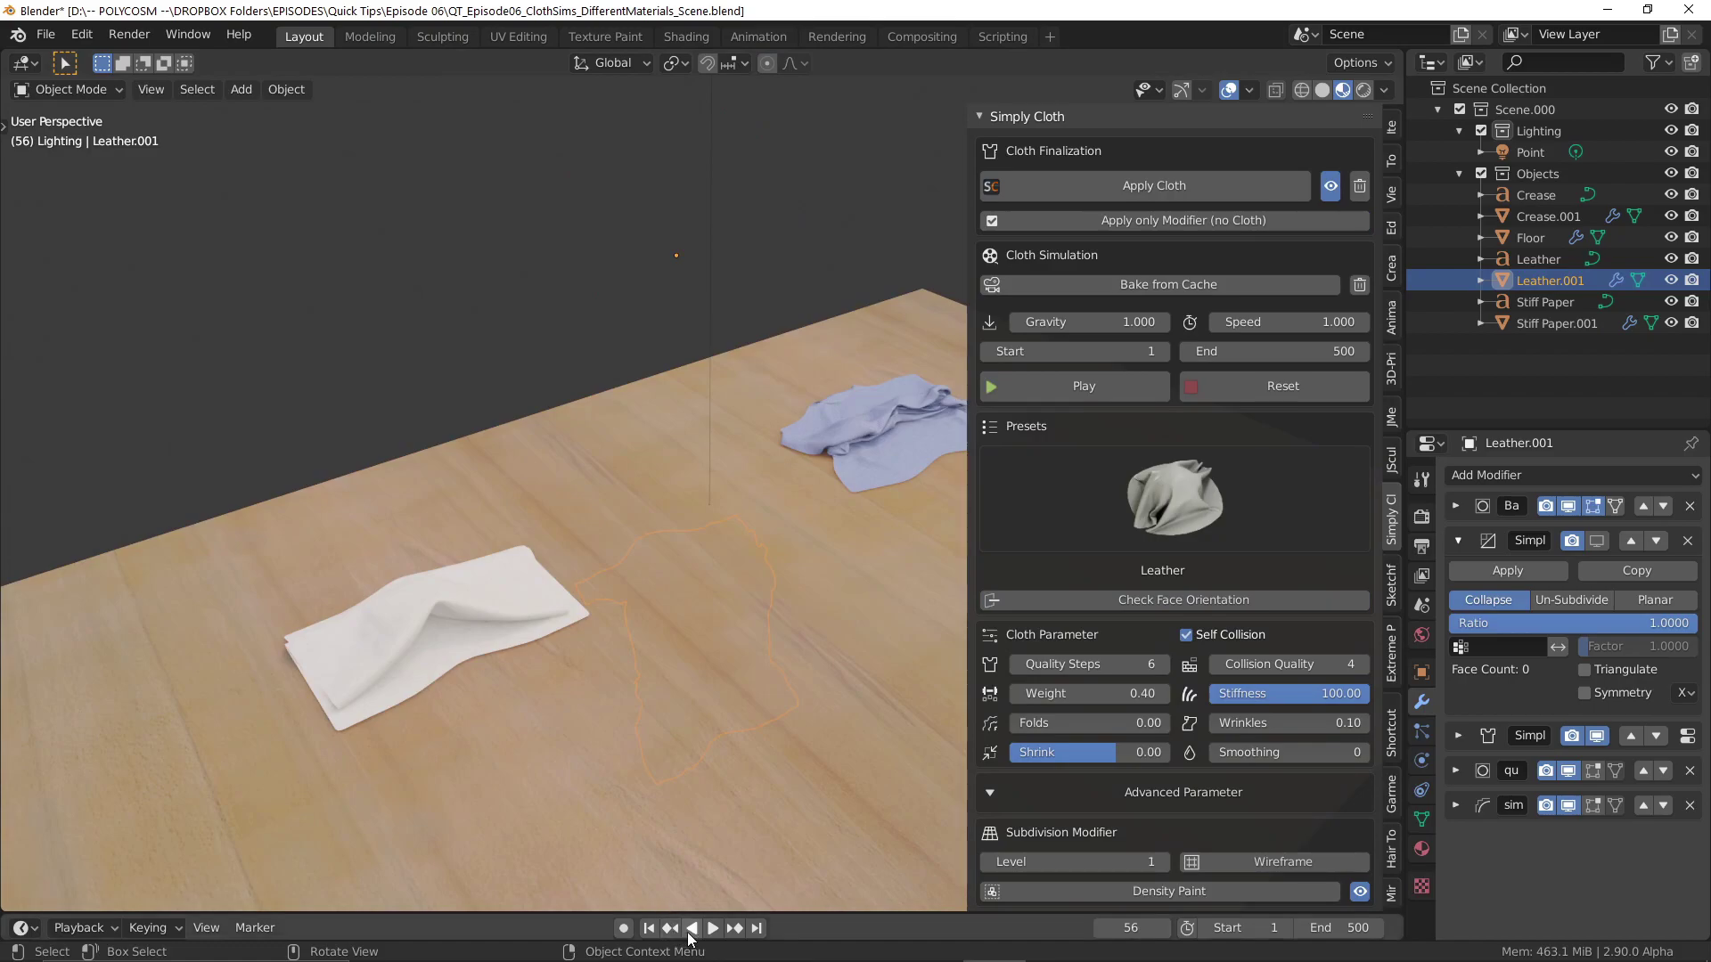
View the three hanging sheets from the front and compare the crease and leather sheets' cloth parameters.
{"action": "middle_click_drag", "start_coordinate": [875, 699], "coordinate": [810, 699]}
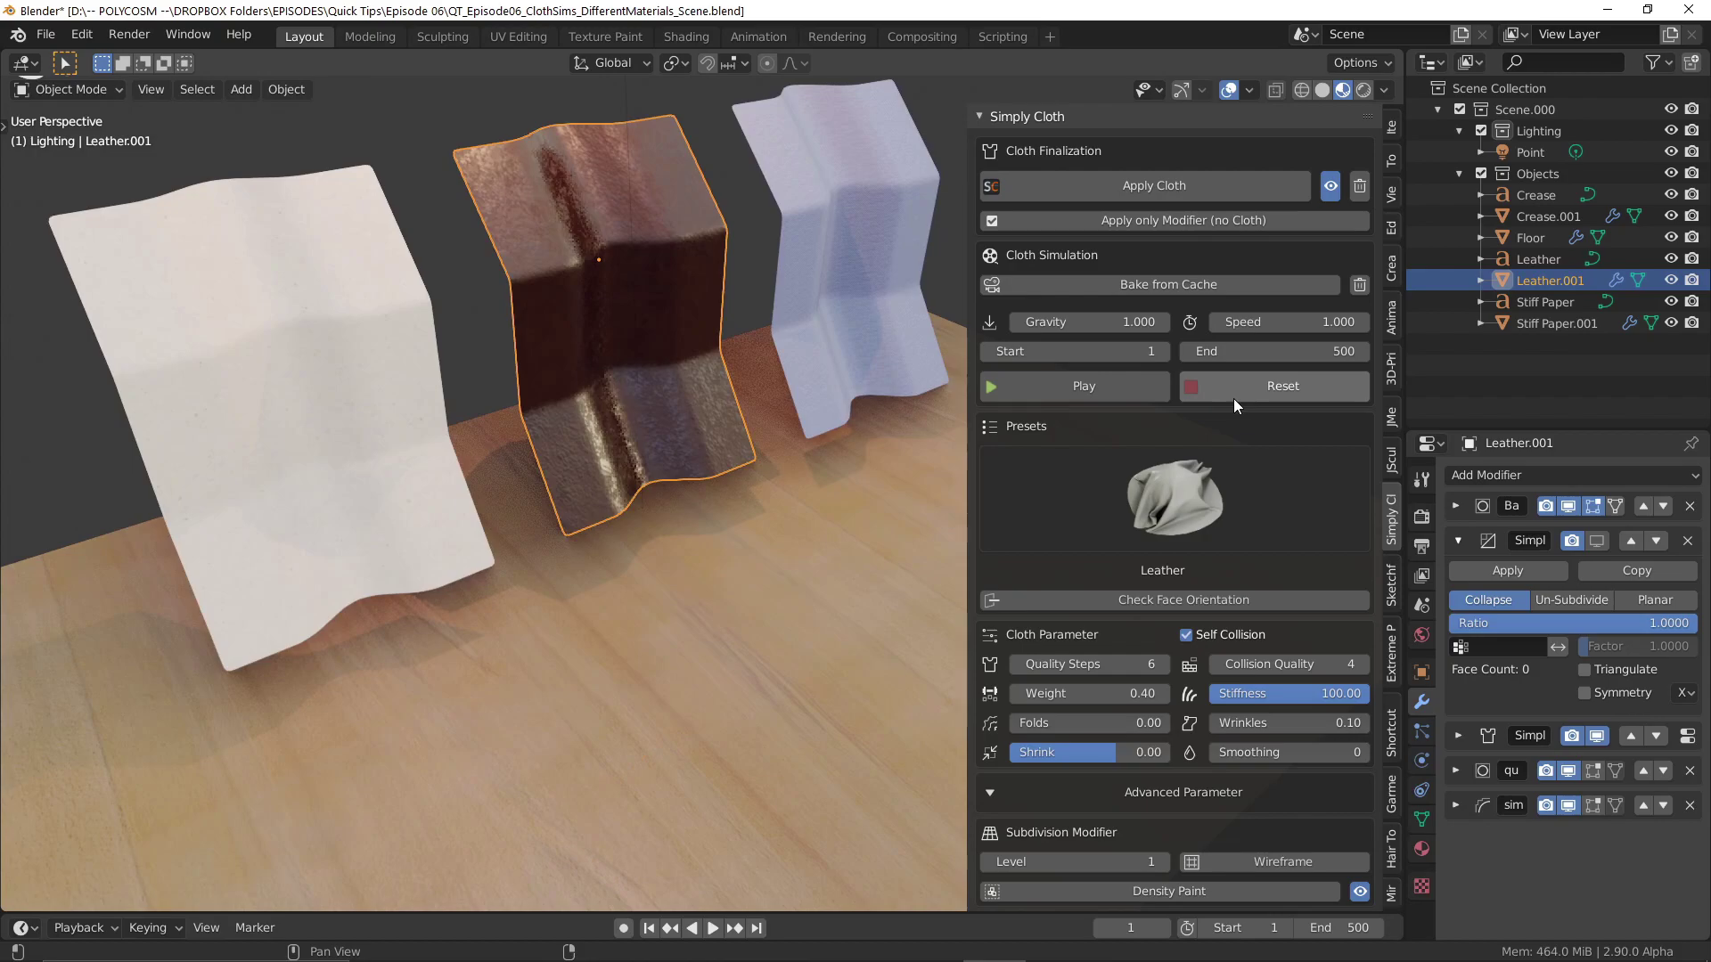
{"action": "scroll", "coordinate": [896, 421], "scroll_direction": "down", "scroll_amount": 2}
{"action": "middle_click_drag", "start_coordinate": [896, 420], "coordinate": [830, 415]}
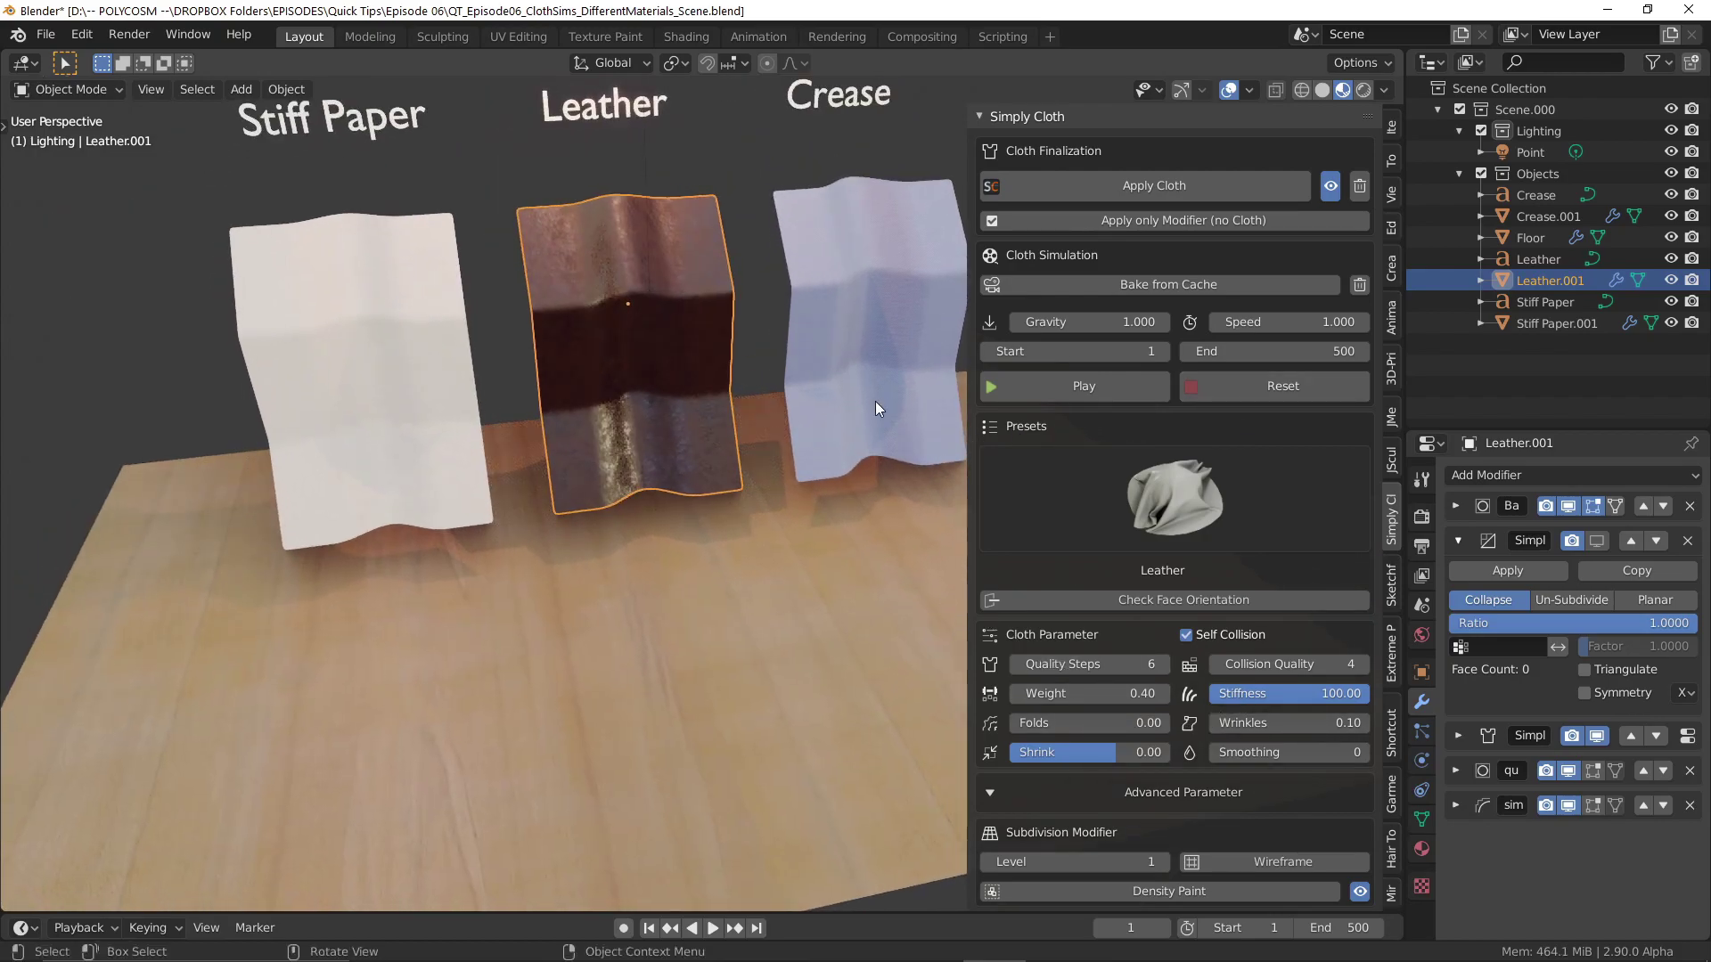
{"action": "middle_click_drag", "start_coordinate": [861, 399], "coordinate": [789, 440]}
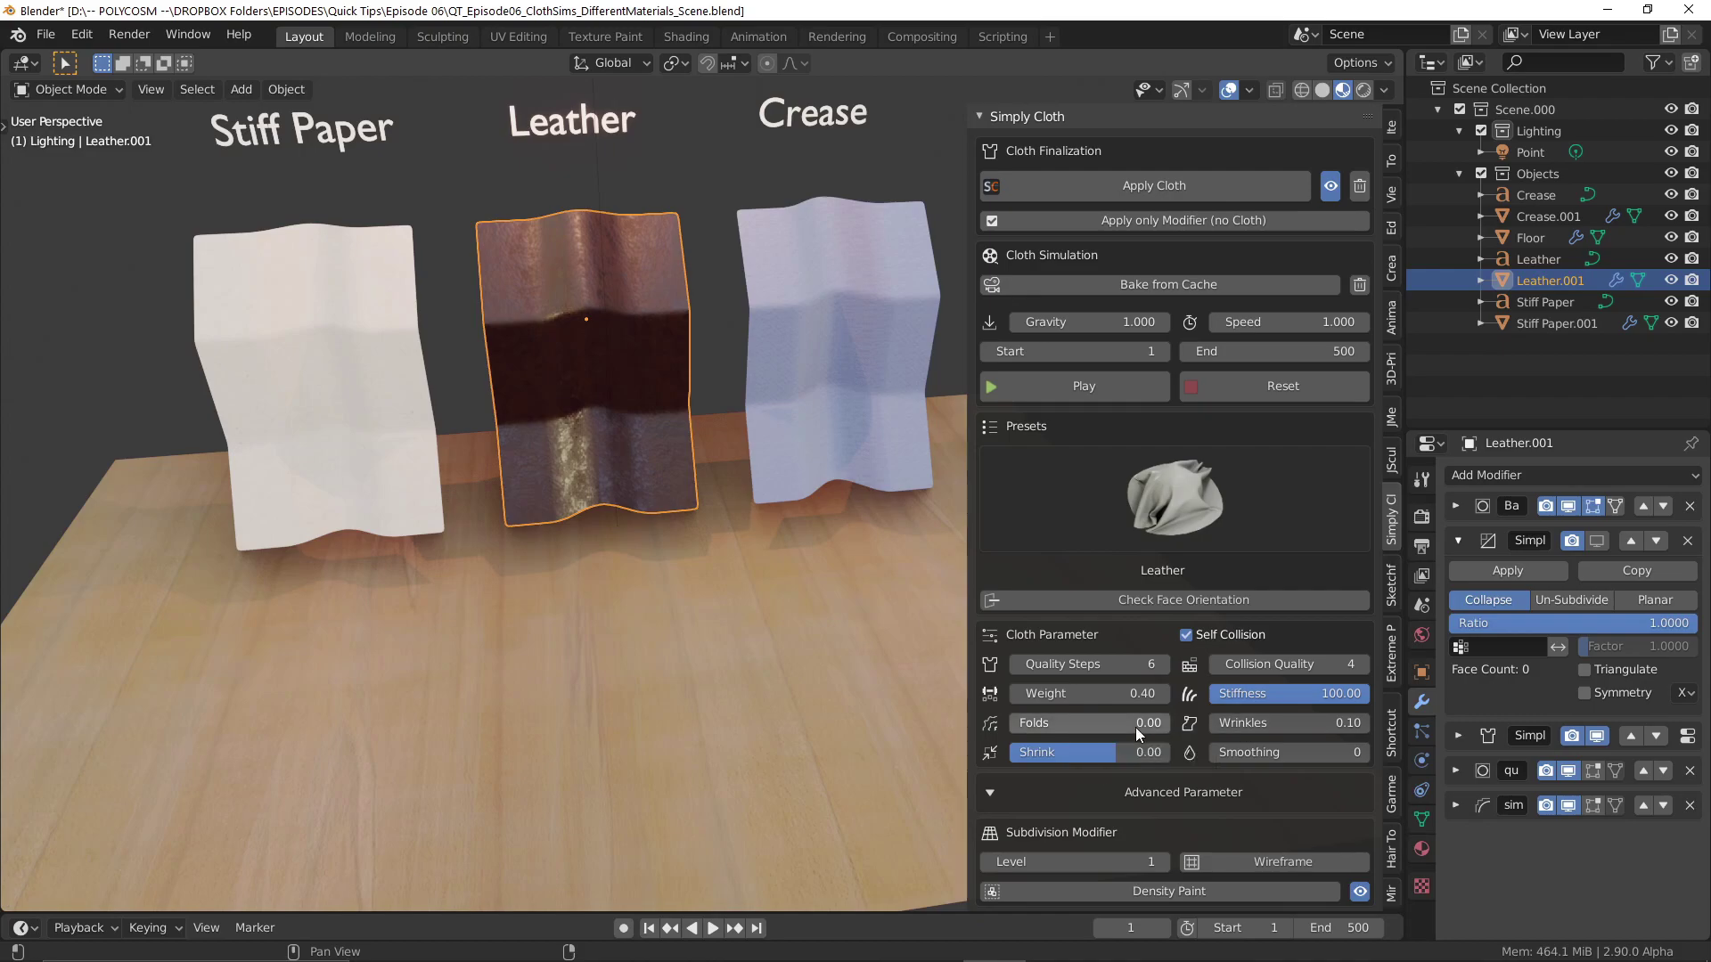
{"action": "left_click", "coordinate": [756, 289]}
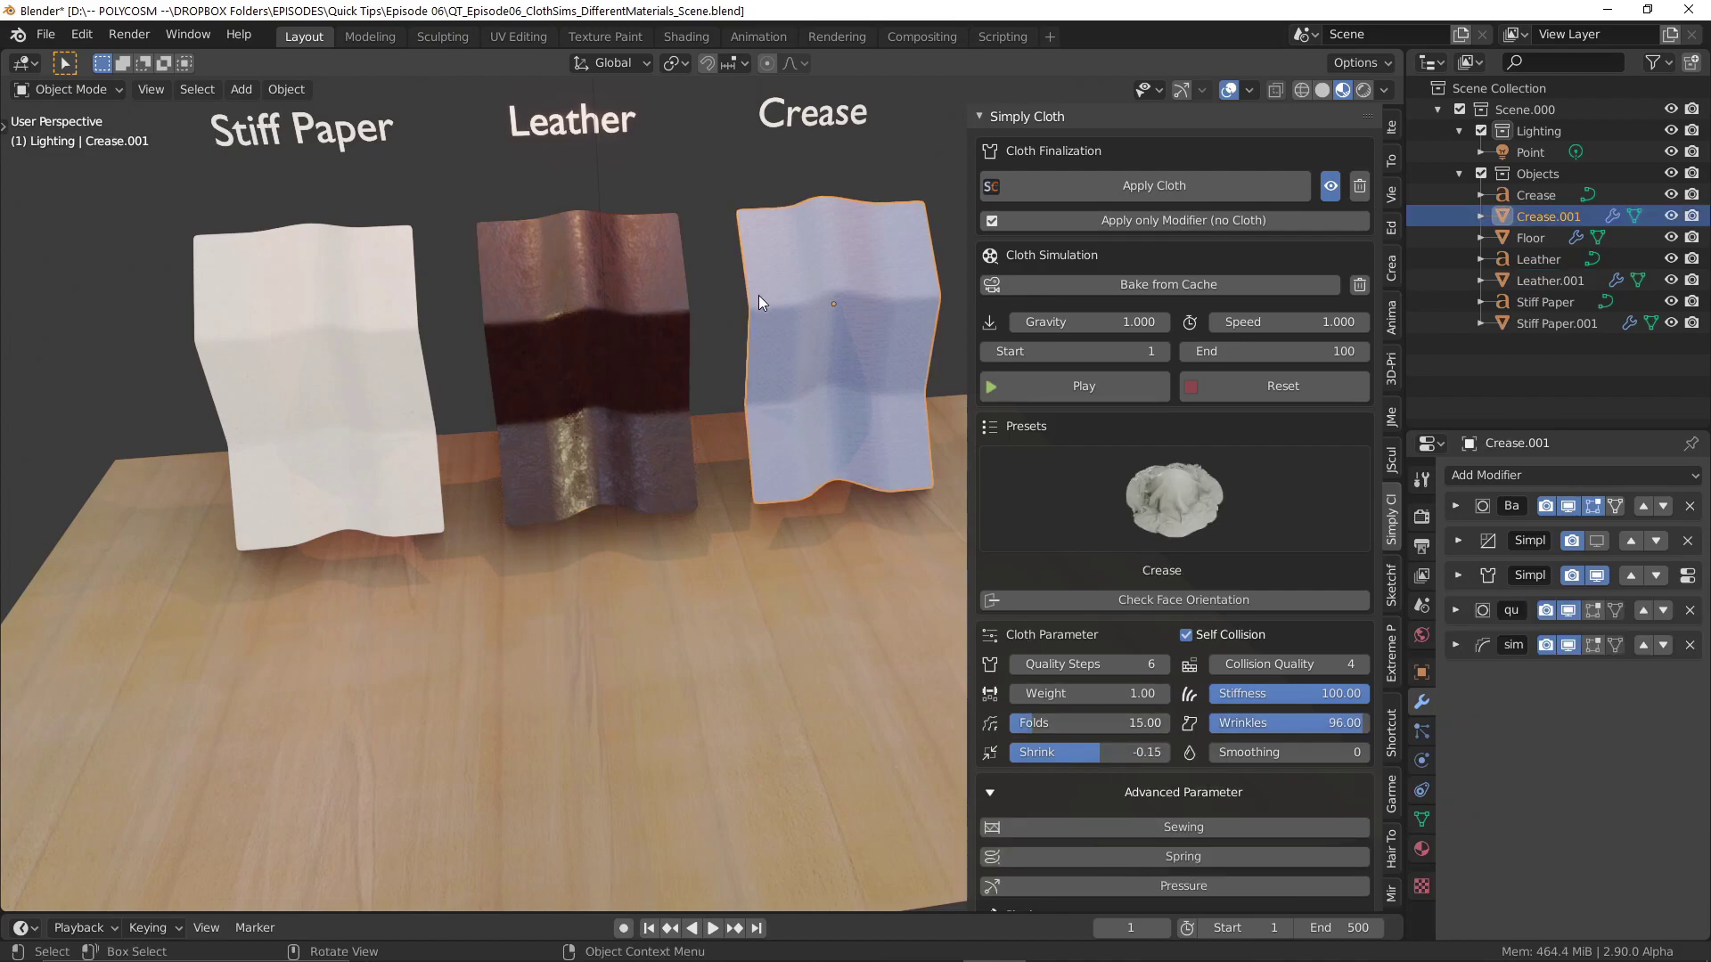
{"action": "left_click", "coordinate": [665, 313]}
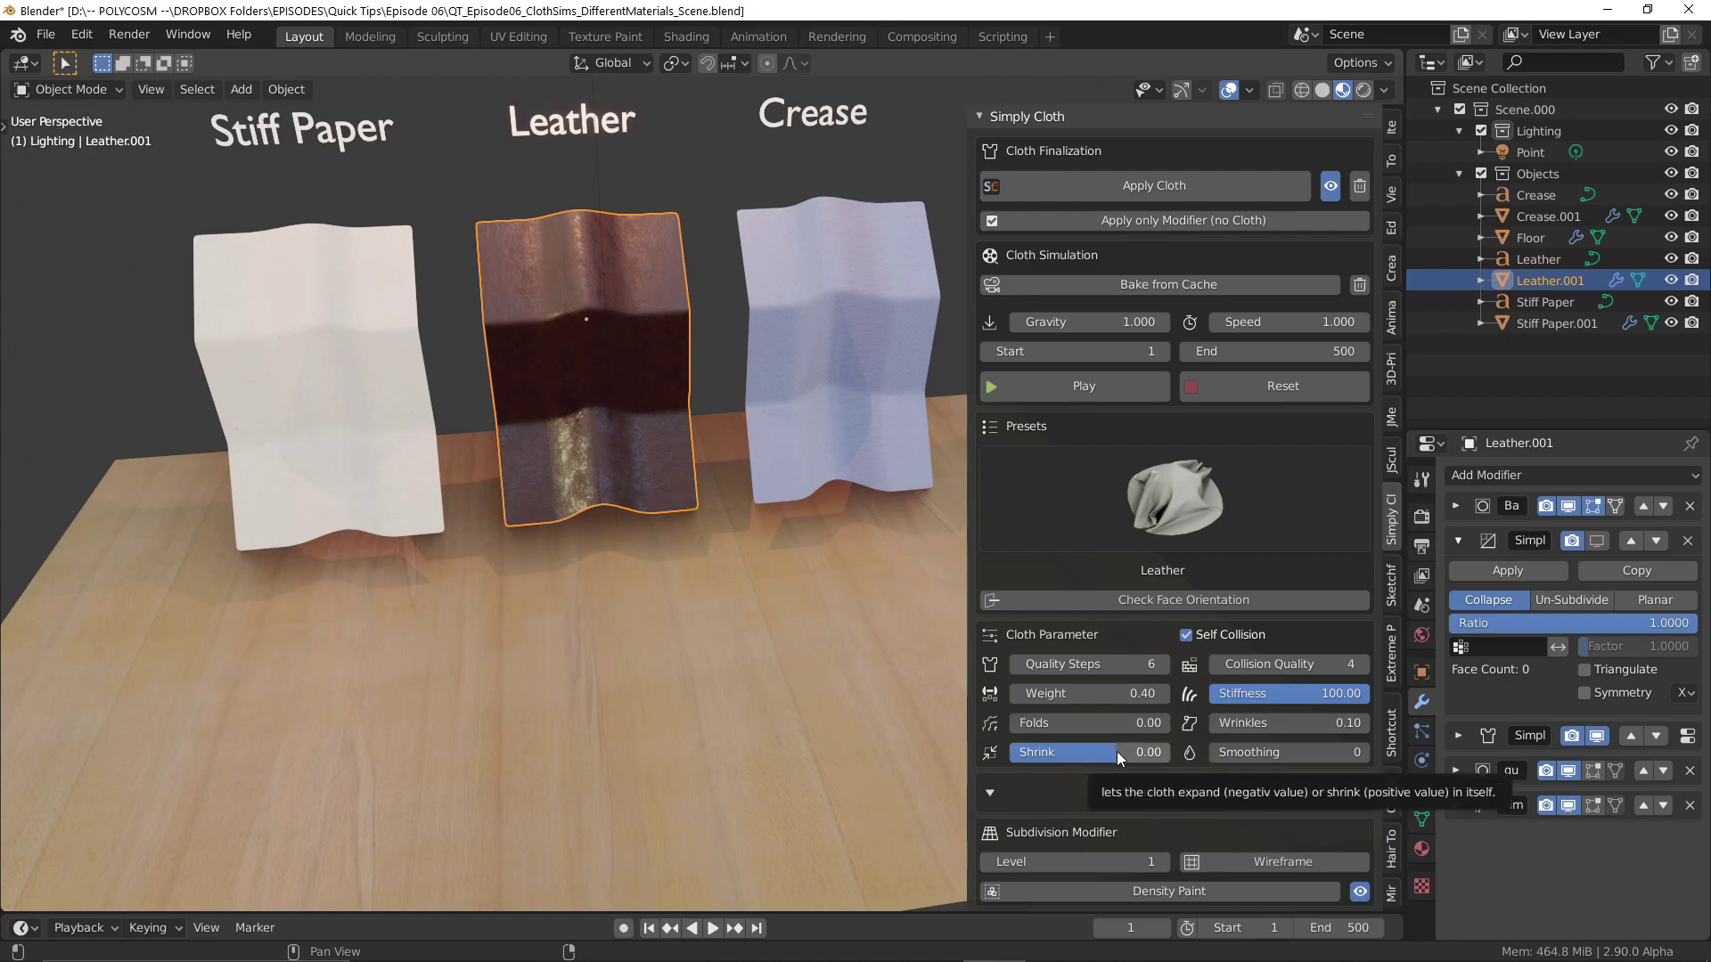
{"action": "left_click", "coordinate": [886, 418]}
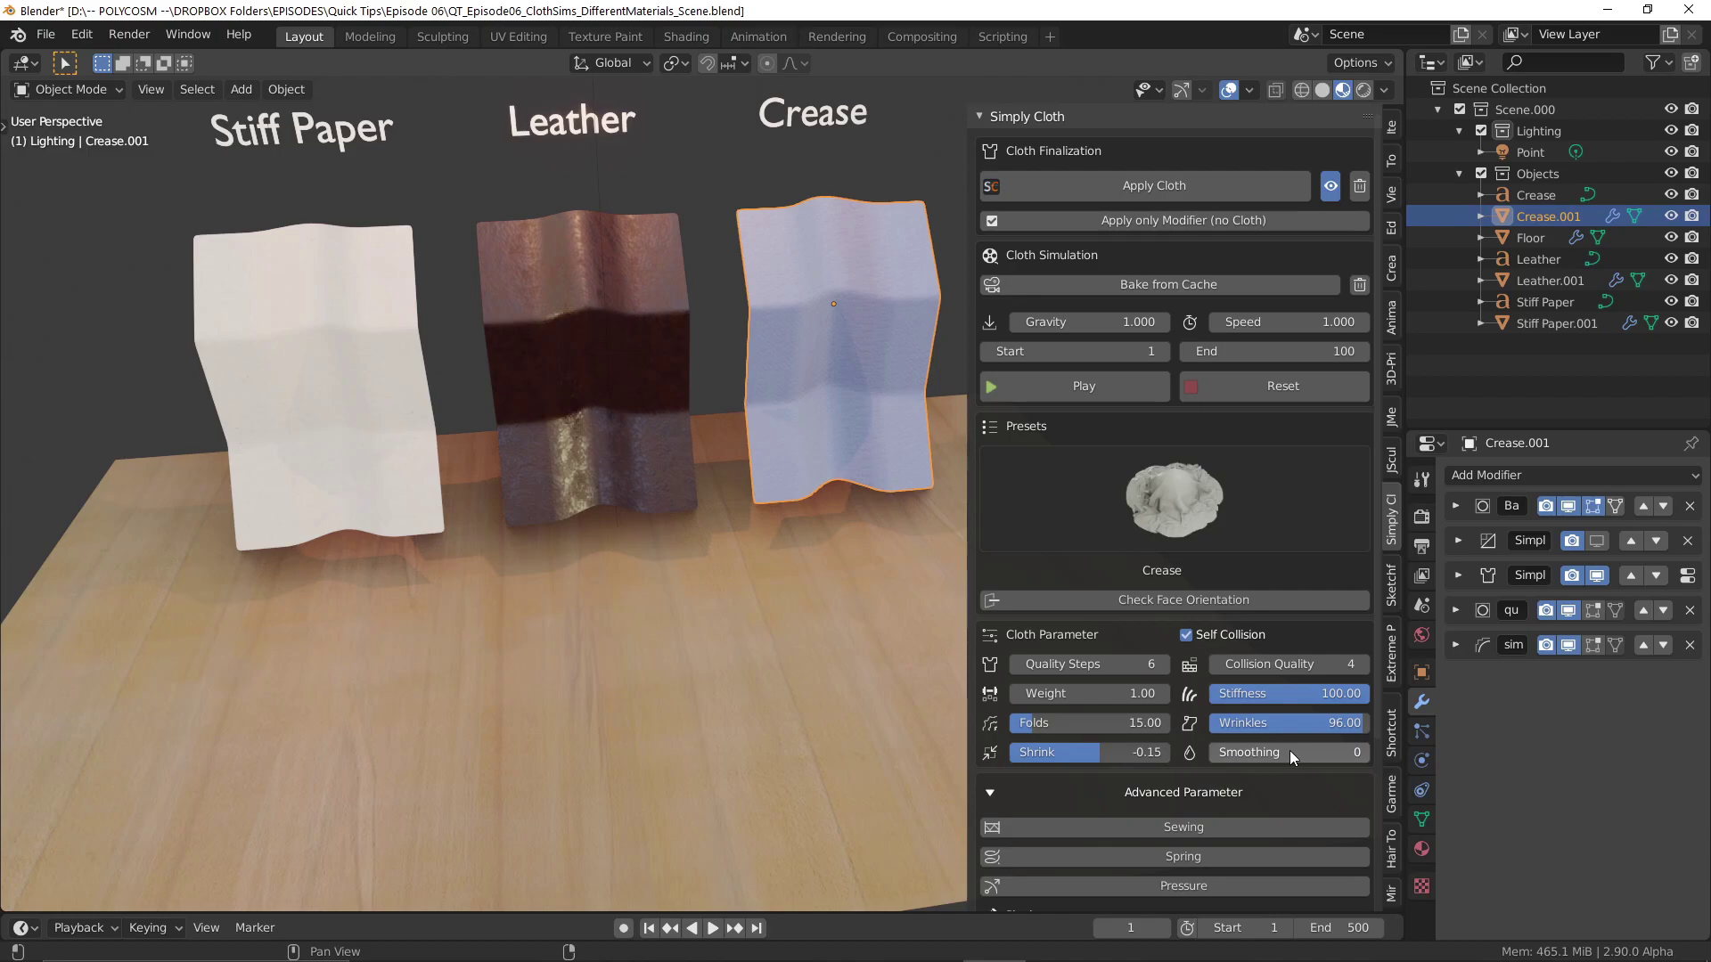
Expand the crease sheet's advanced cloth parameters and the settings of its decimate modifier.
{"action": "scroll", "coordinate": [1291, 751], "scroll_direction": "down", "scroll_amount": 2}
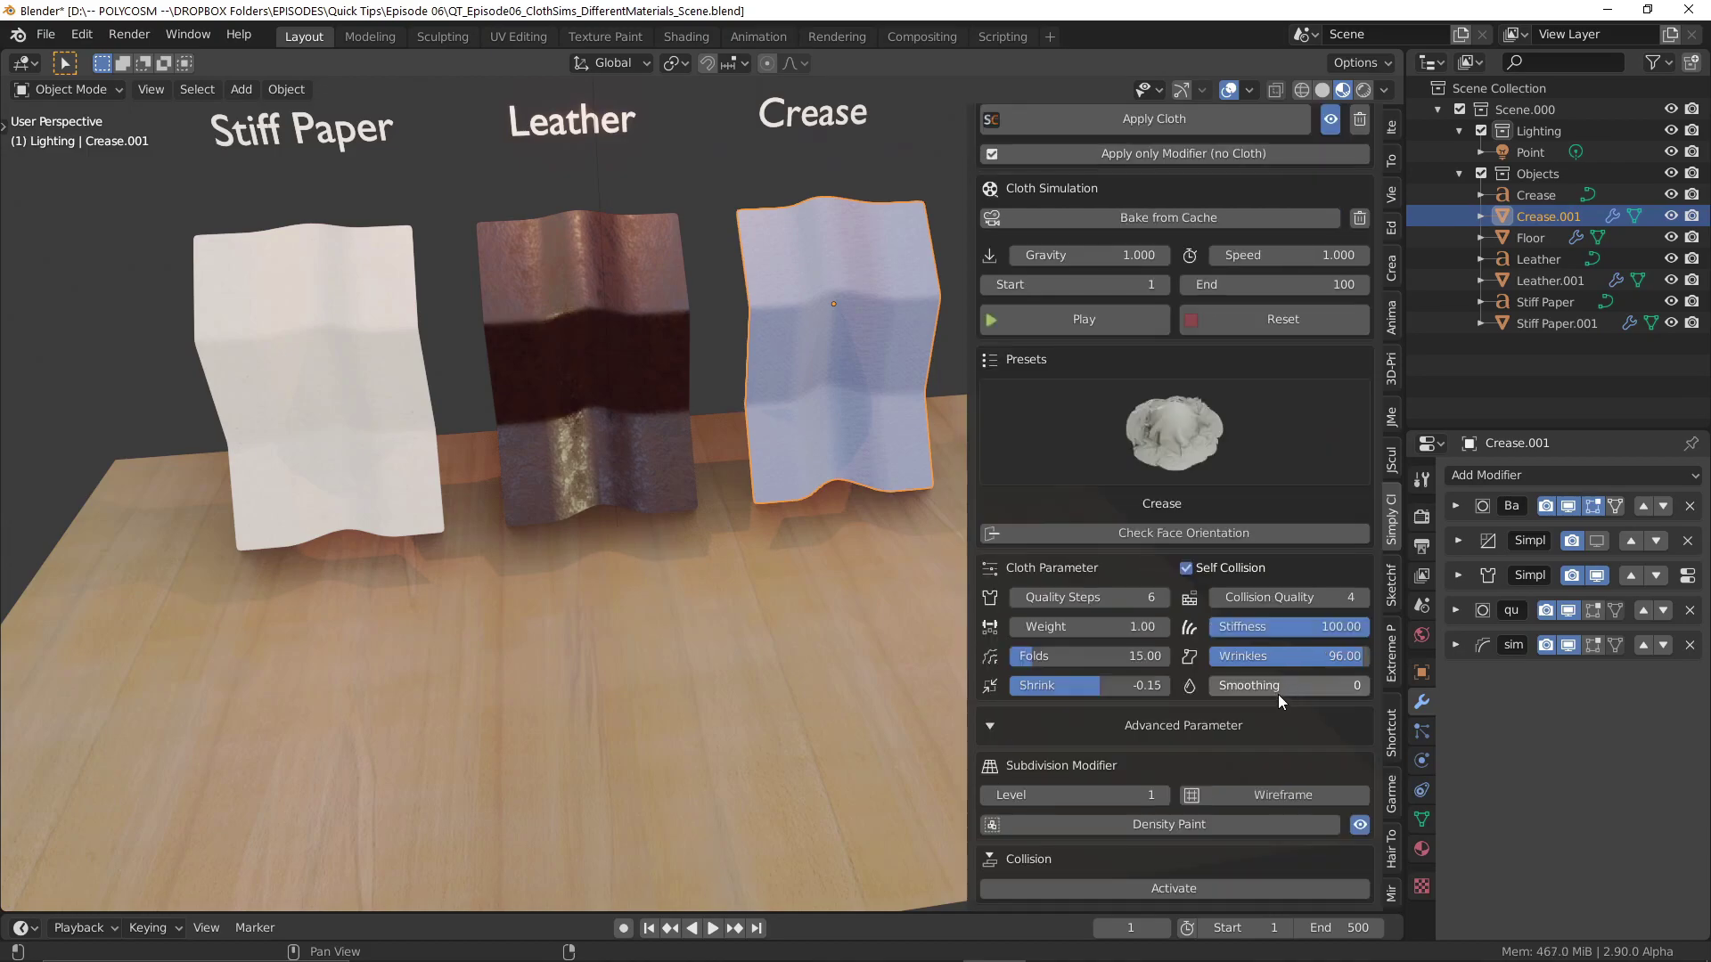
{"action": "left_click", "coordinate": [1183, 725]}
{"action": "scroll", "coordinate": [1184, 727], "scroll_direction": "down", "scroll_amount": 4}
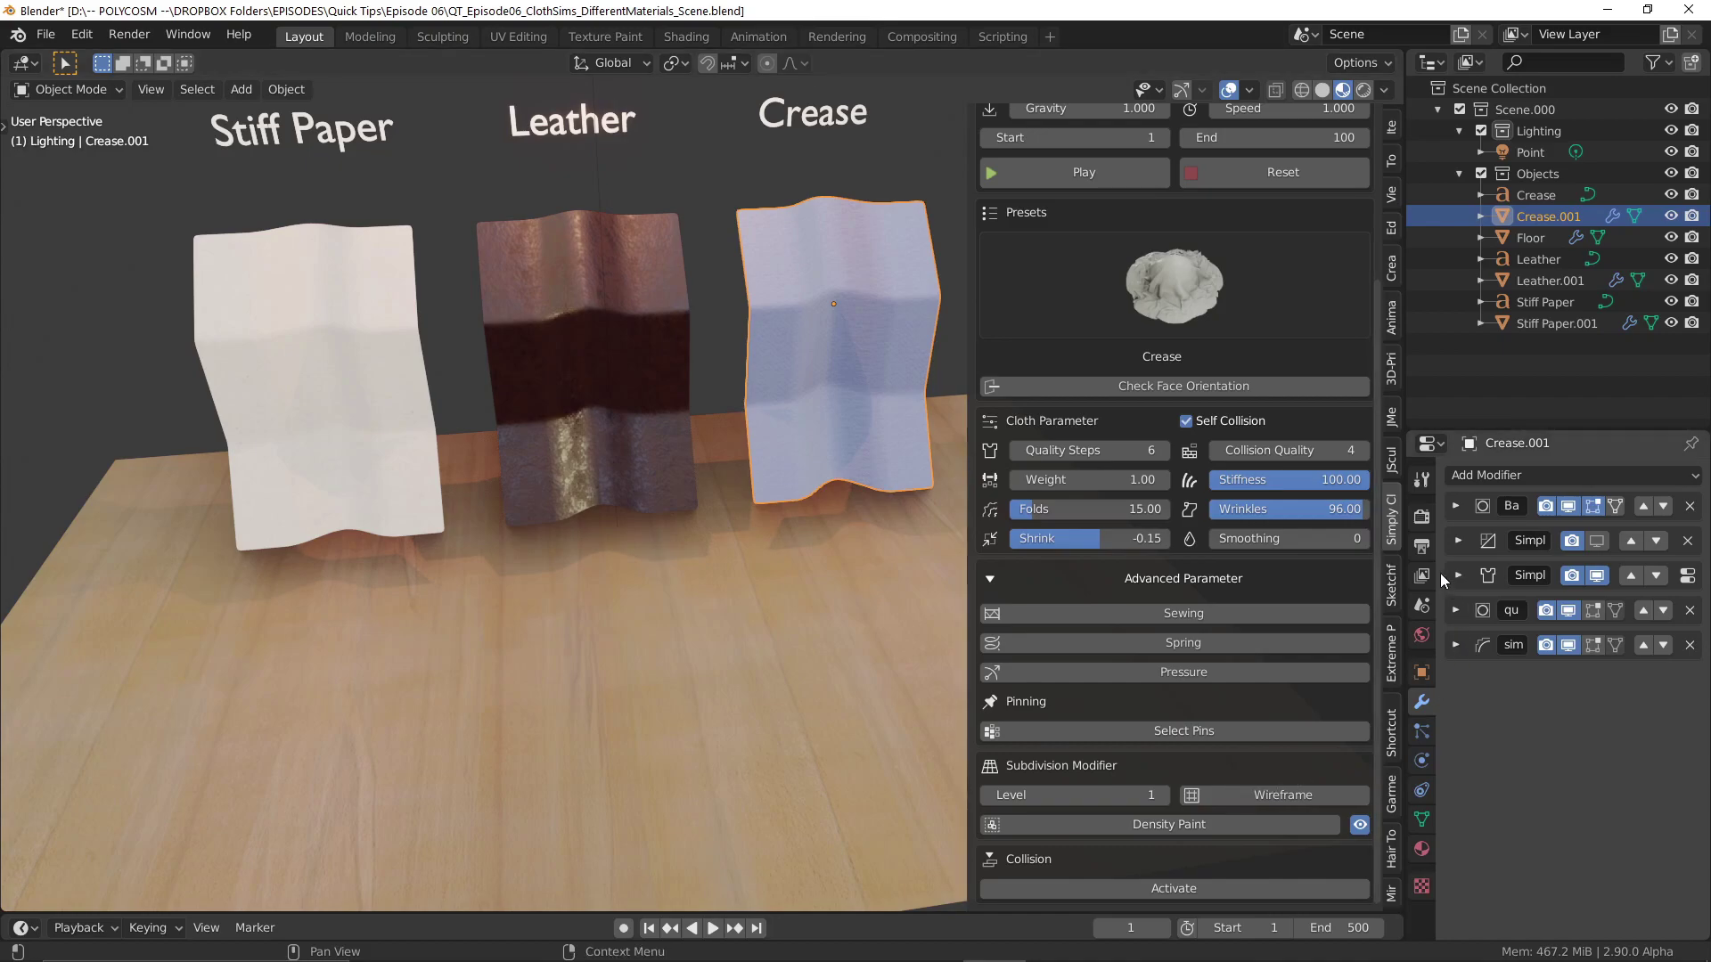
{"action": "left_click", "coordinate": [1454, 543]}
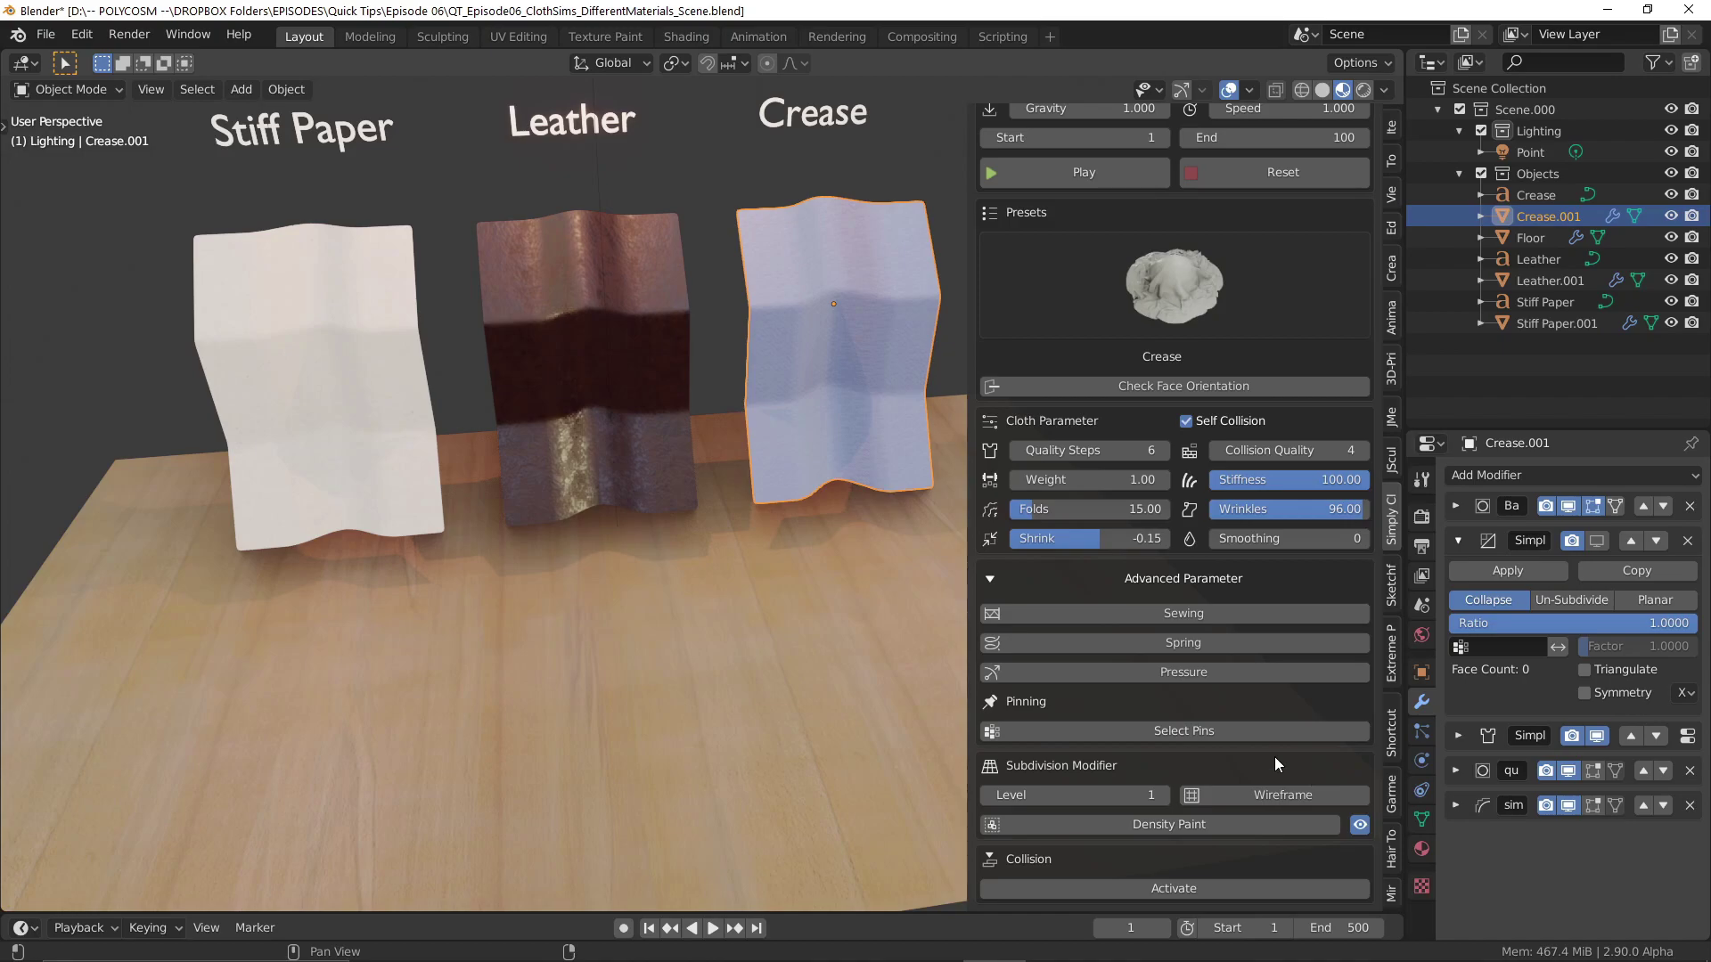
Toggle the Simply Cloth wireframe display on and off to inspect the mesh density of the sheets.
{"action": "left_click", "coordinate": [1275, 794]}
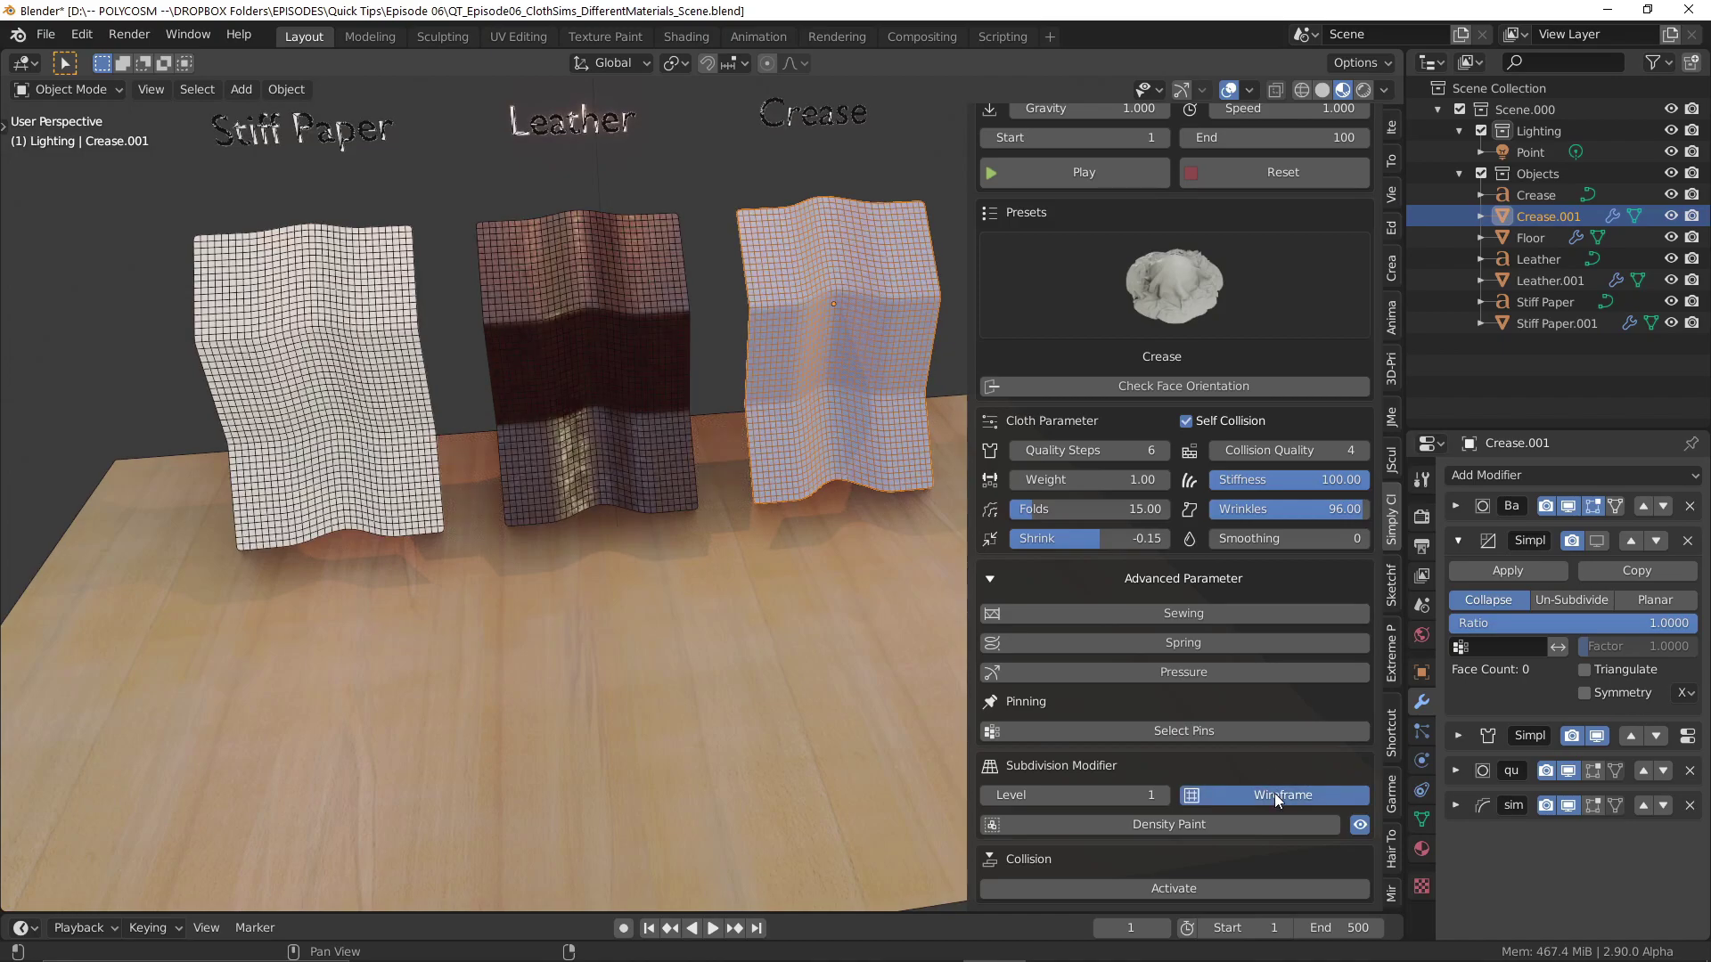
{"action": "left_click", "coordinate": [1275, 794]}
{"action": "left_click", "coordinate": [1274, 794]}
{"action": "left_click", "coordinate": [1273, 795]}
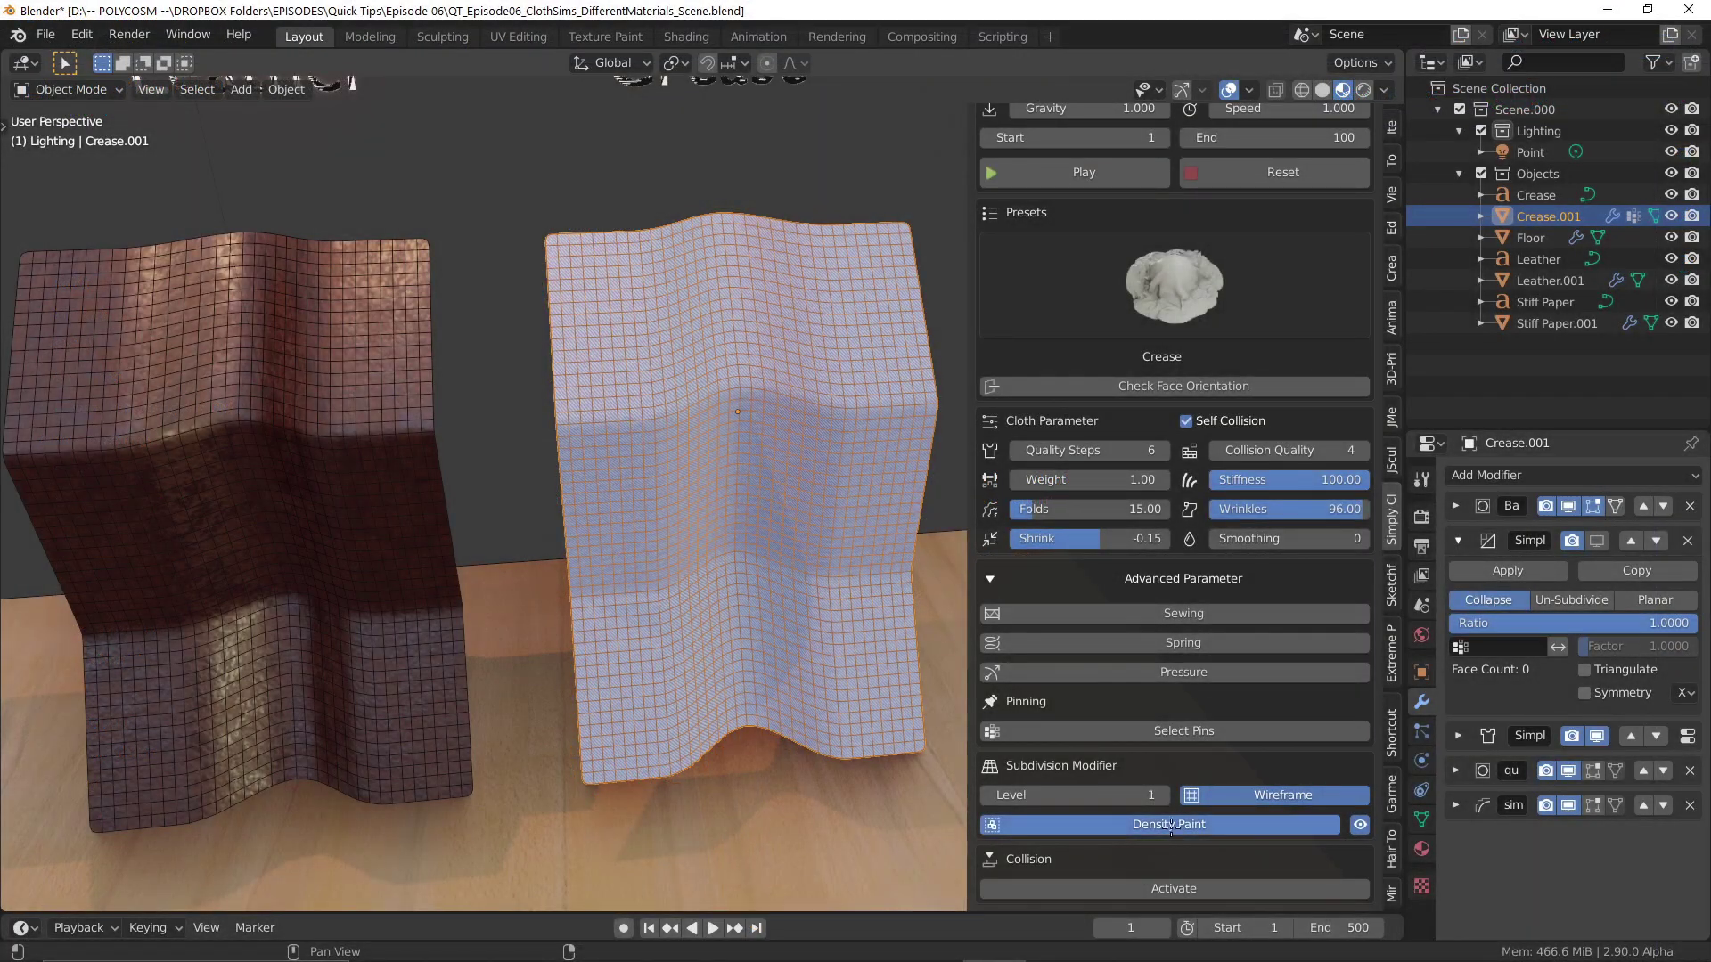
Start Density Paint on the crease sheet and paint a round patch in its upper middle with weight 0.573.
{"action": "left_click", "coordinate": [1171, 827]}
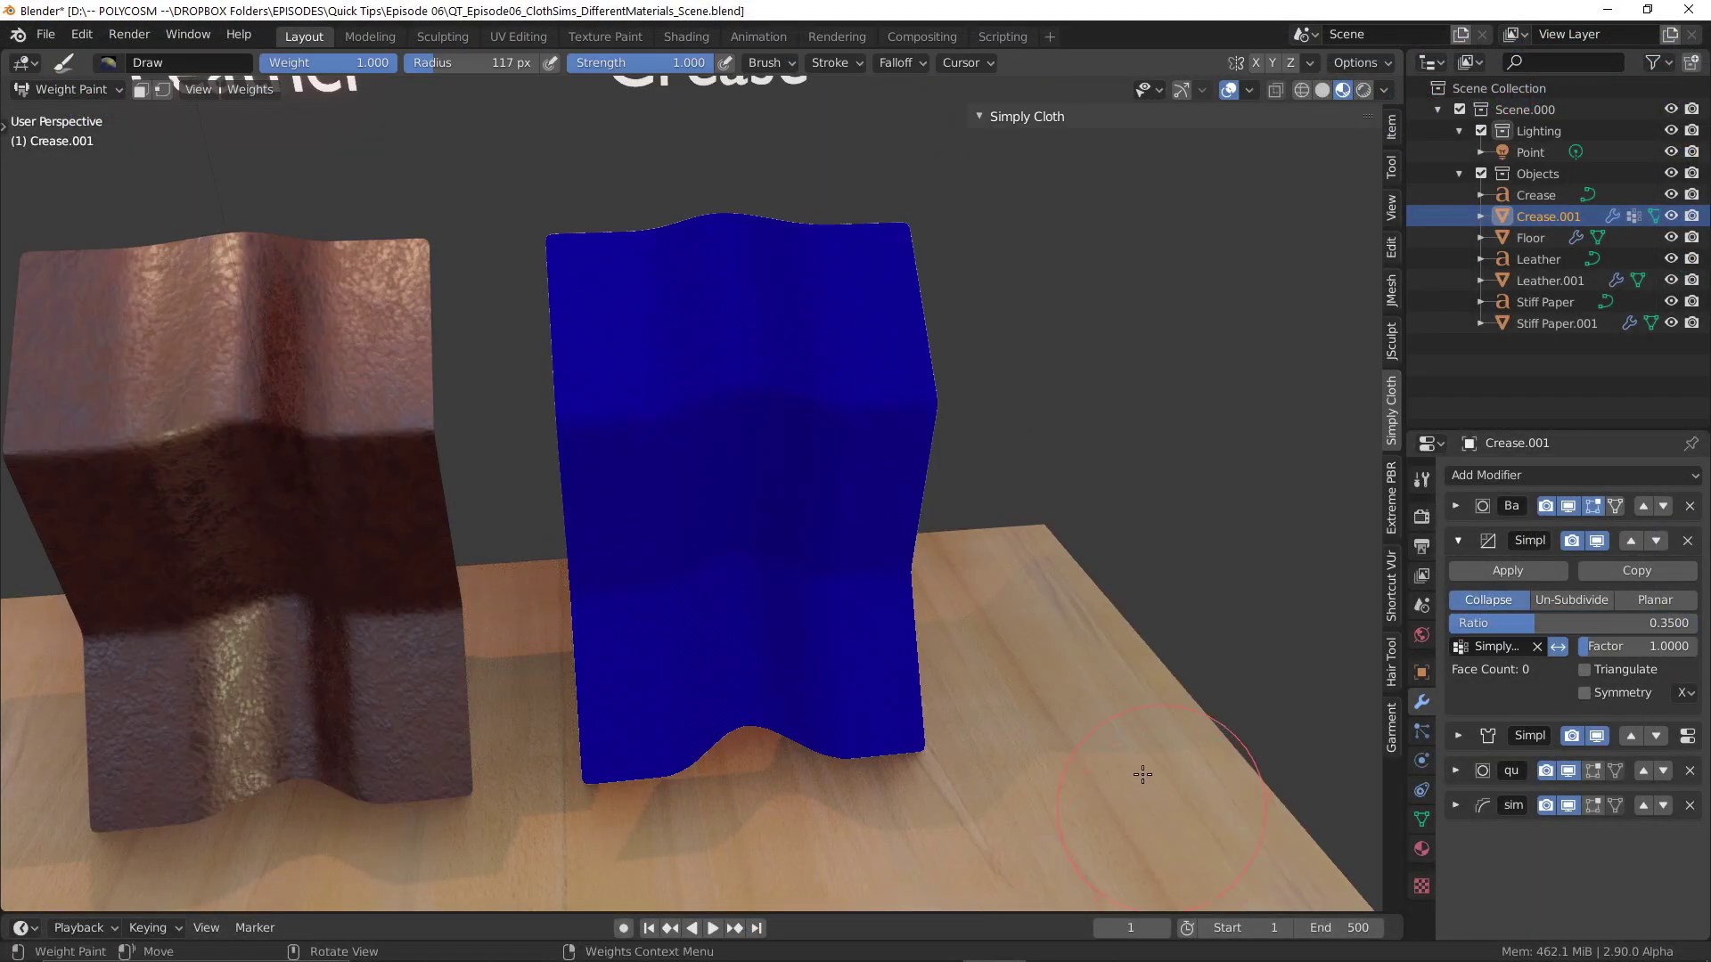
{"action": "mouse_move", "coordinate": [810, 344]}
{"action": "middle_mouse_down"}
{"action": "mouse_move", "coordinate": [749, 370]}
{"action": "mouse_move", "coordinate": [802, 362]}
{"action": "middle_mouse_up"}
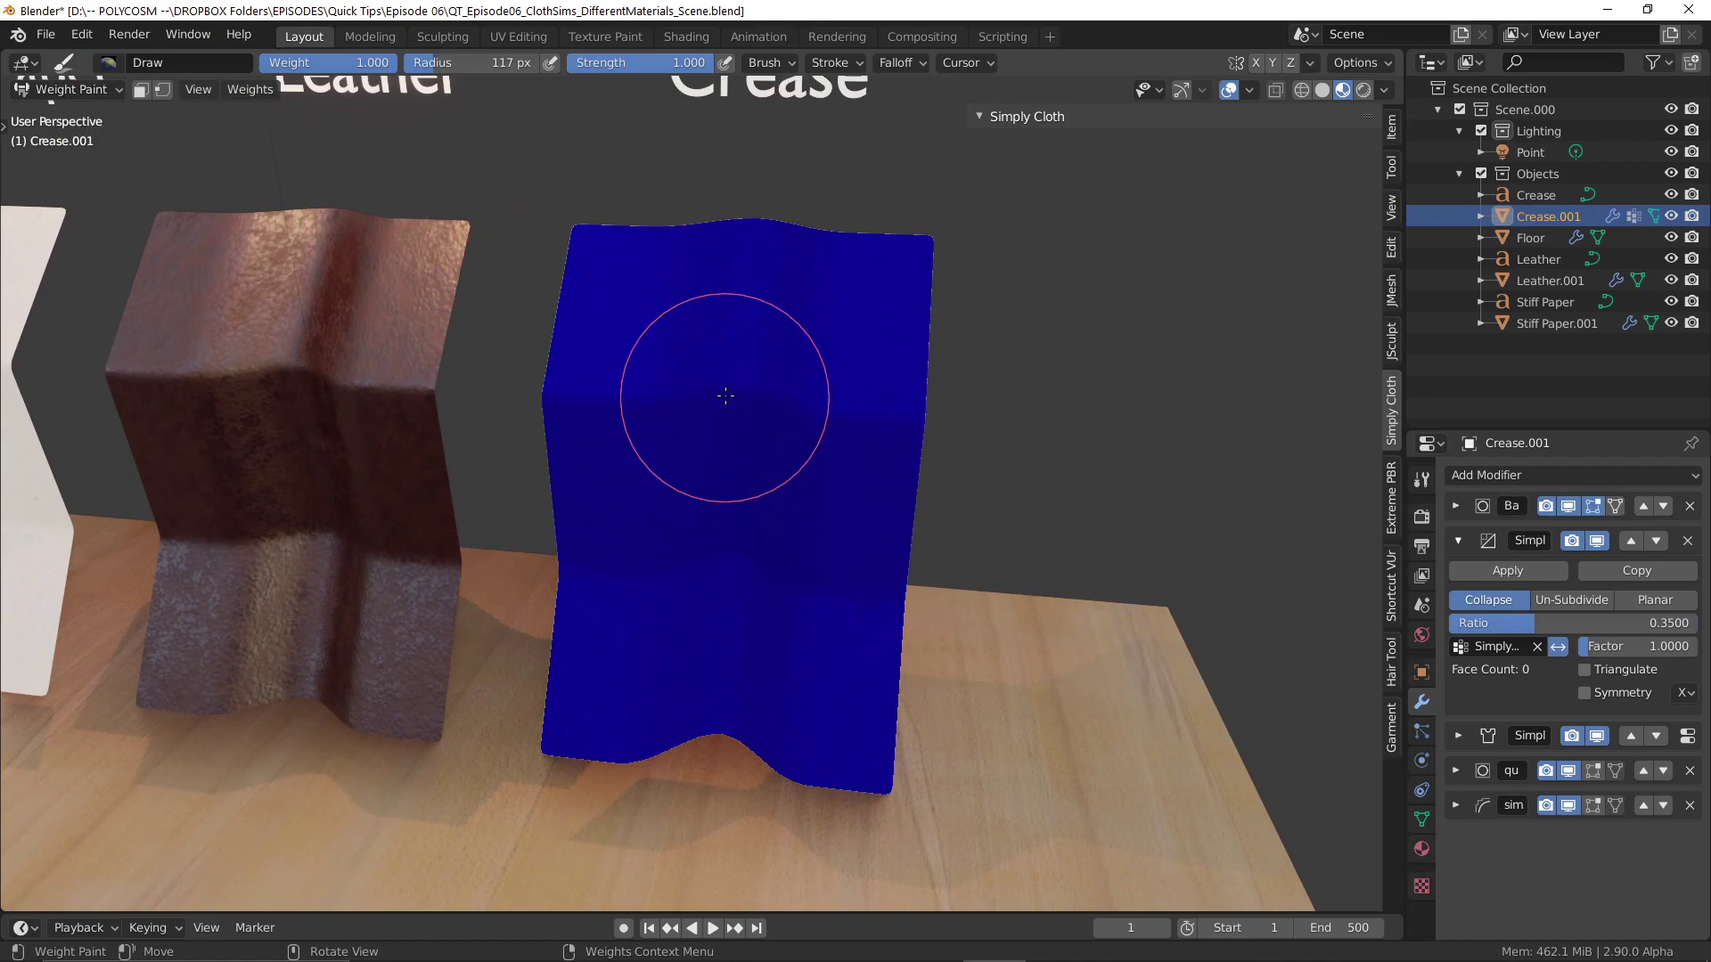
{"action": "mouse_move", "coordinate": [727, 396]}
{"action": "left_mouse_down"}
{"action": "mouse_move", "coordinate": [718, 338]}
{"action": "mouse_move", "coordinate": [766, 343]}
{"action": "mouse_move", "coordinate": [700, 374]}
{"action": "mouse_move", "coordinate": [798, 428]}
{"action": "mouse_move", "coordinate": [734, 490]}
{"action": "left_mouse_up"}
{"action": "left_click_drag", "start_coordinate": [287, 60], "coordinate": [229, 60]}
{"action": "mouse_move", "coordinate": [718, 464]}
{"action": "left_mouse_down"}
{"action": "mouse_move", "coordinate": [737, 393]}
{"action": "mouse_move", "coordinate": [712, 368]}
{"action": "mouse_move", "coordinate": [777, 357]}
{"action": "mouse_move", "coordinate": [710, 331]}
{"action": "left_mouse_up"}
{"action": "left_click", "coordinate": [250, 89]}
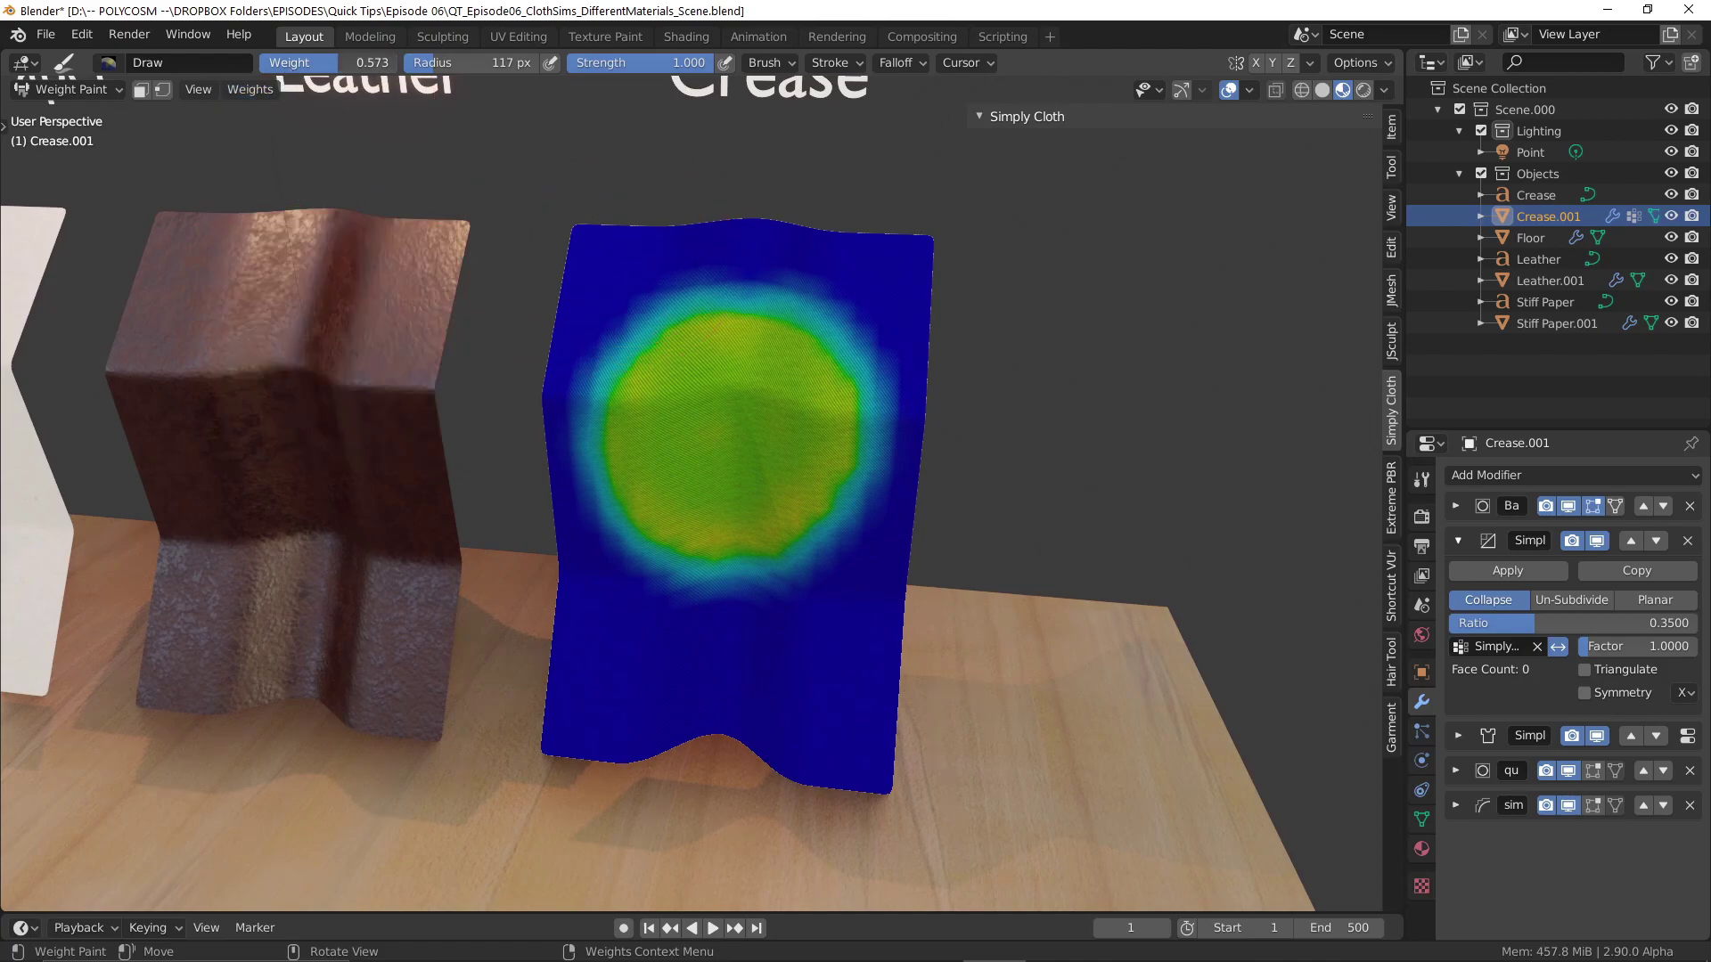
Set the brush weight to 1.000 and paint a smaller area in the upper part of the crease sheet's patch.
{"action": "left_click_drag", "start_coordinate": [340, 62], "coordinate": [397, 62]}
{"action": "mouse_move", "coordinate": [718, 386]}
{"action": "left_mouse_down"}
{"action": "mouse_move", "coordinate": [704, 370]}
{"action": "mouse_move", "coordinate": [753, 346]}
{"action": "mouse_move", "coordinate": [686, 374]}
{"action": "mouse_move", "coordinate": [740, 407]}
{"action": "mouse_move", "coordinate": [764, 324]}
{"action": "mouse_move", "coordinate": [753, 337]}
{"action": "left_mouse_up"}
{"action": "mouse_move", "coordinate": [753, 337]}
{"action": "middle_mouse_down"}
{"action": "mouse_move", "coordinate": [784, 339]}
{"action": "mouse_move", "coordinate": [759, 343]}
{"action": "middle_mouse_up"}
Return the crease sheet to Object Mode and toggle the Simply Cloth wireframe to inspect the density-painted mesh.
{"action": "left_click", "coordinate": [87, 91]}
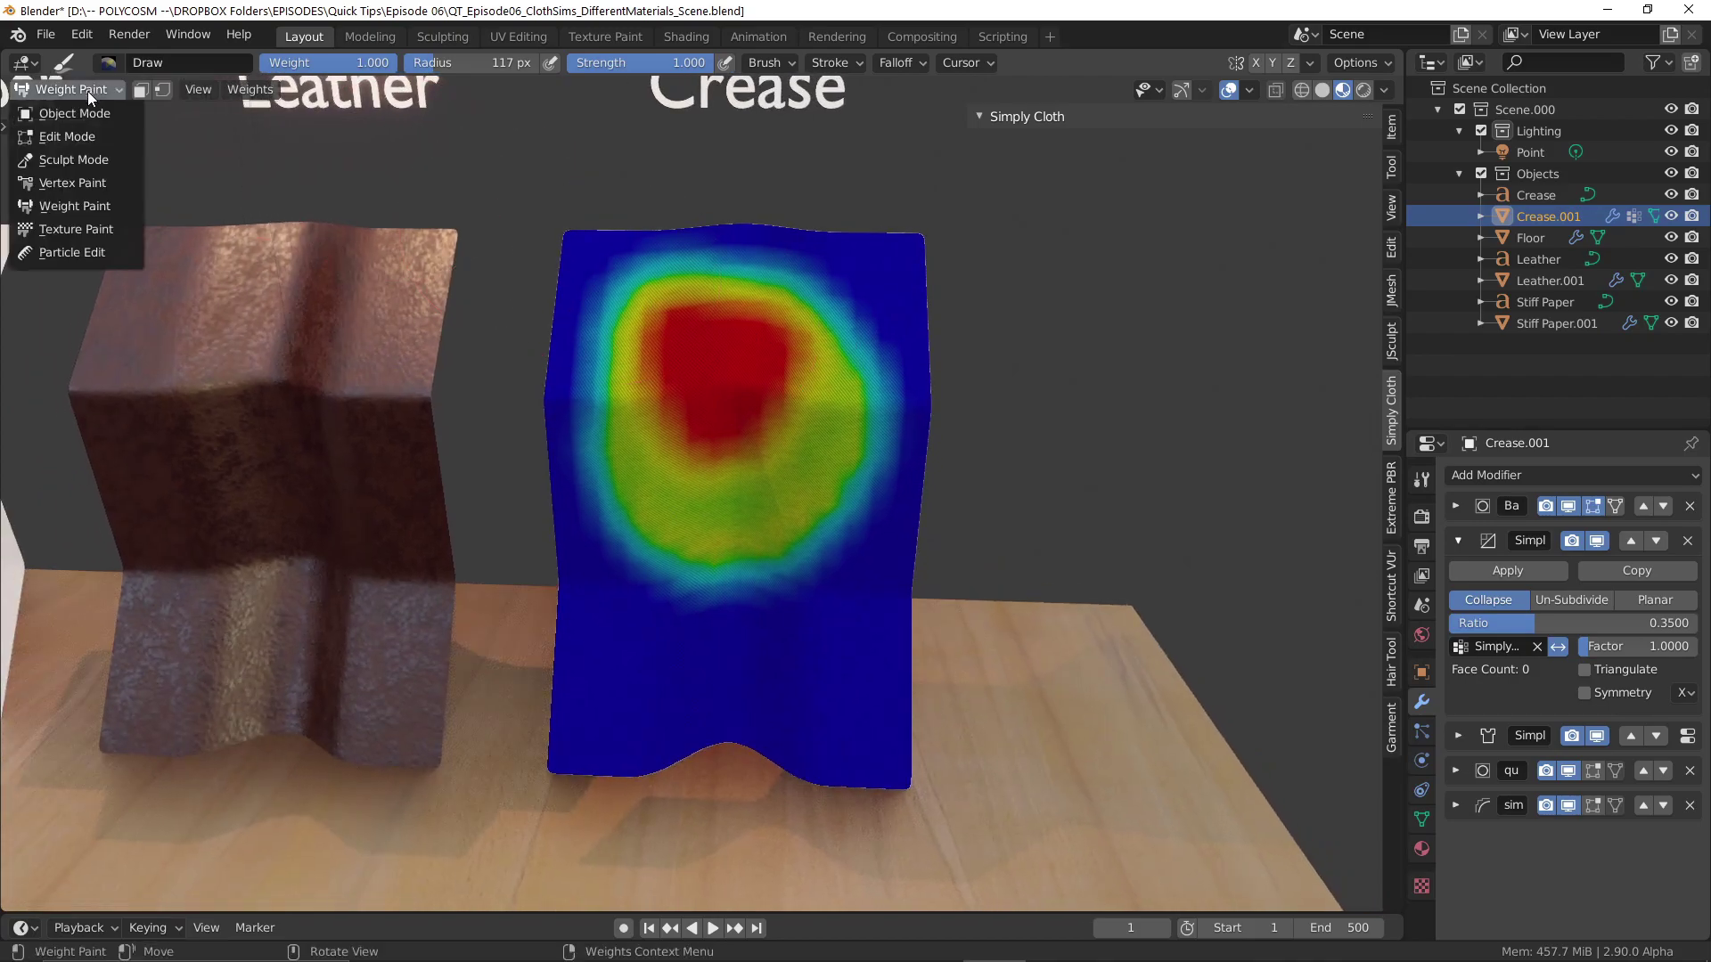
{"action": "left_click", "coordinate": [88, 111]}
{"action": "scroll", "coordinate": [1190, 590], "scroll_direction": "down", "scroll_amount": 6}
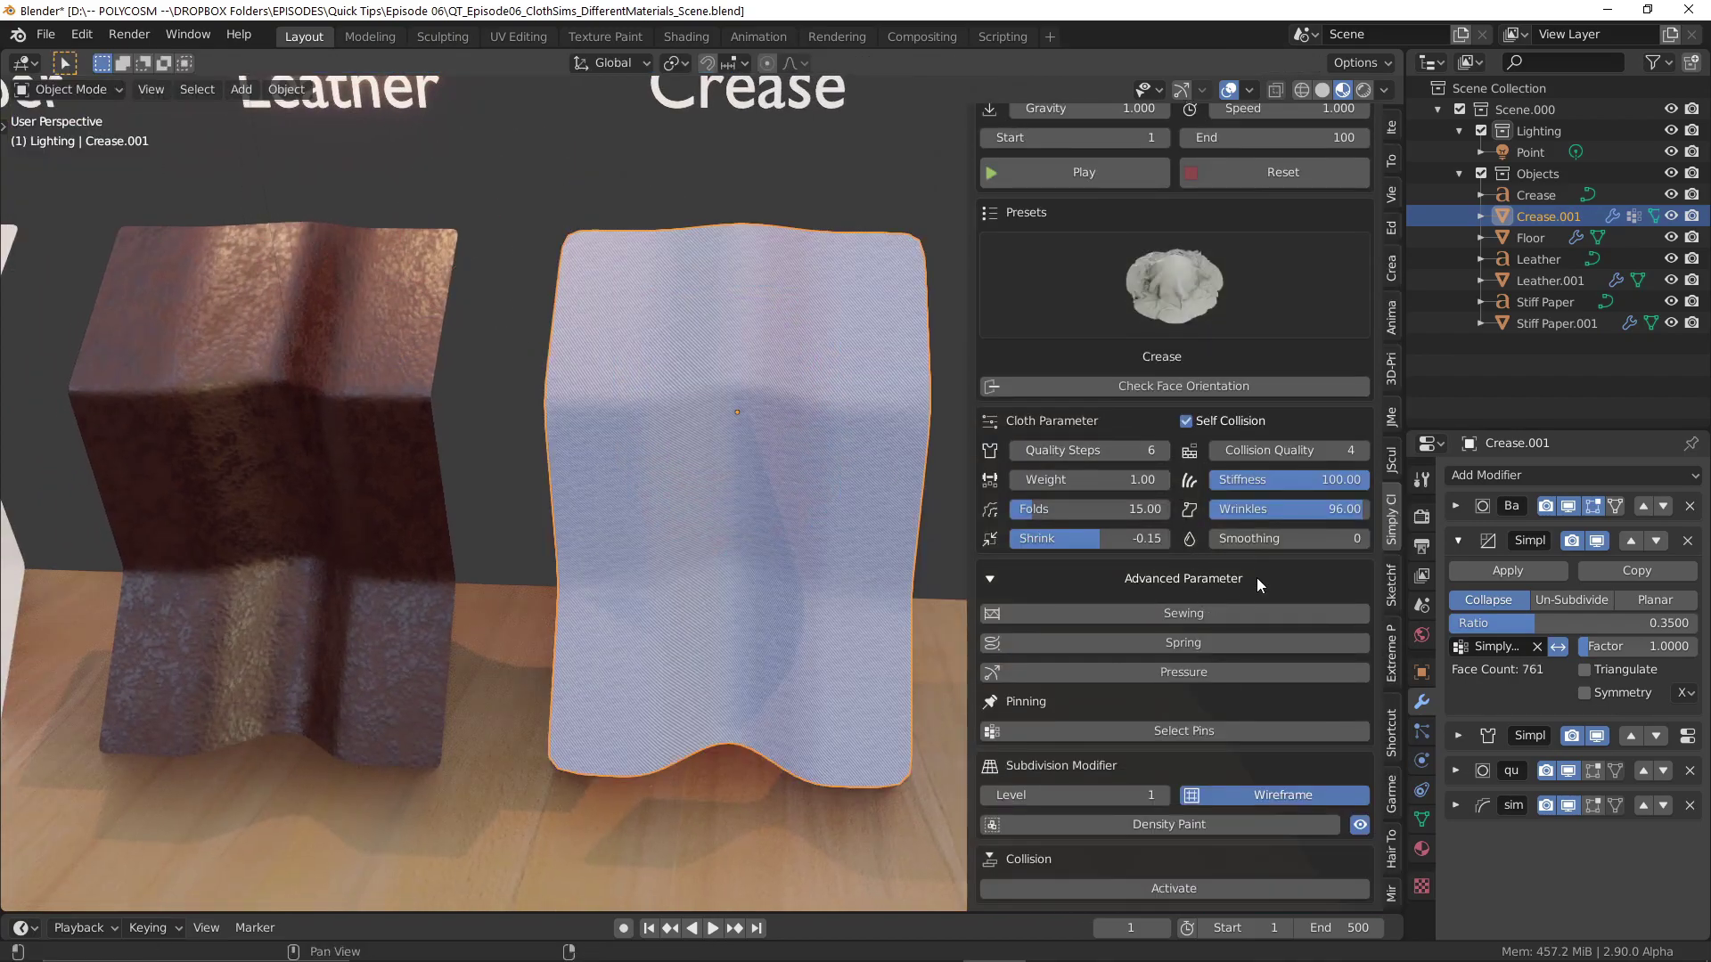
{"action": "left_click", "coordinate": [1276, 795]}
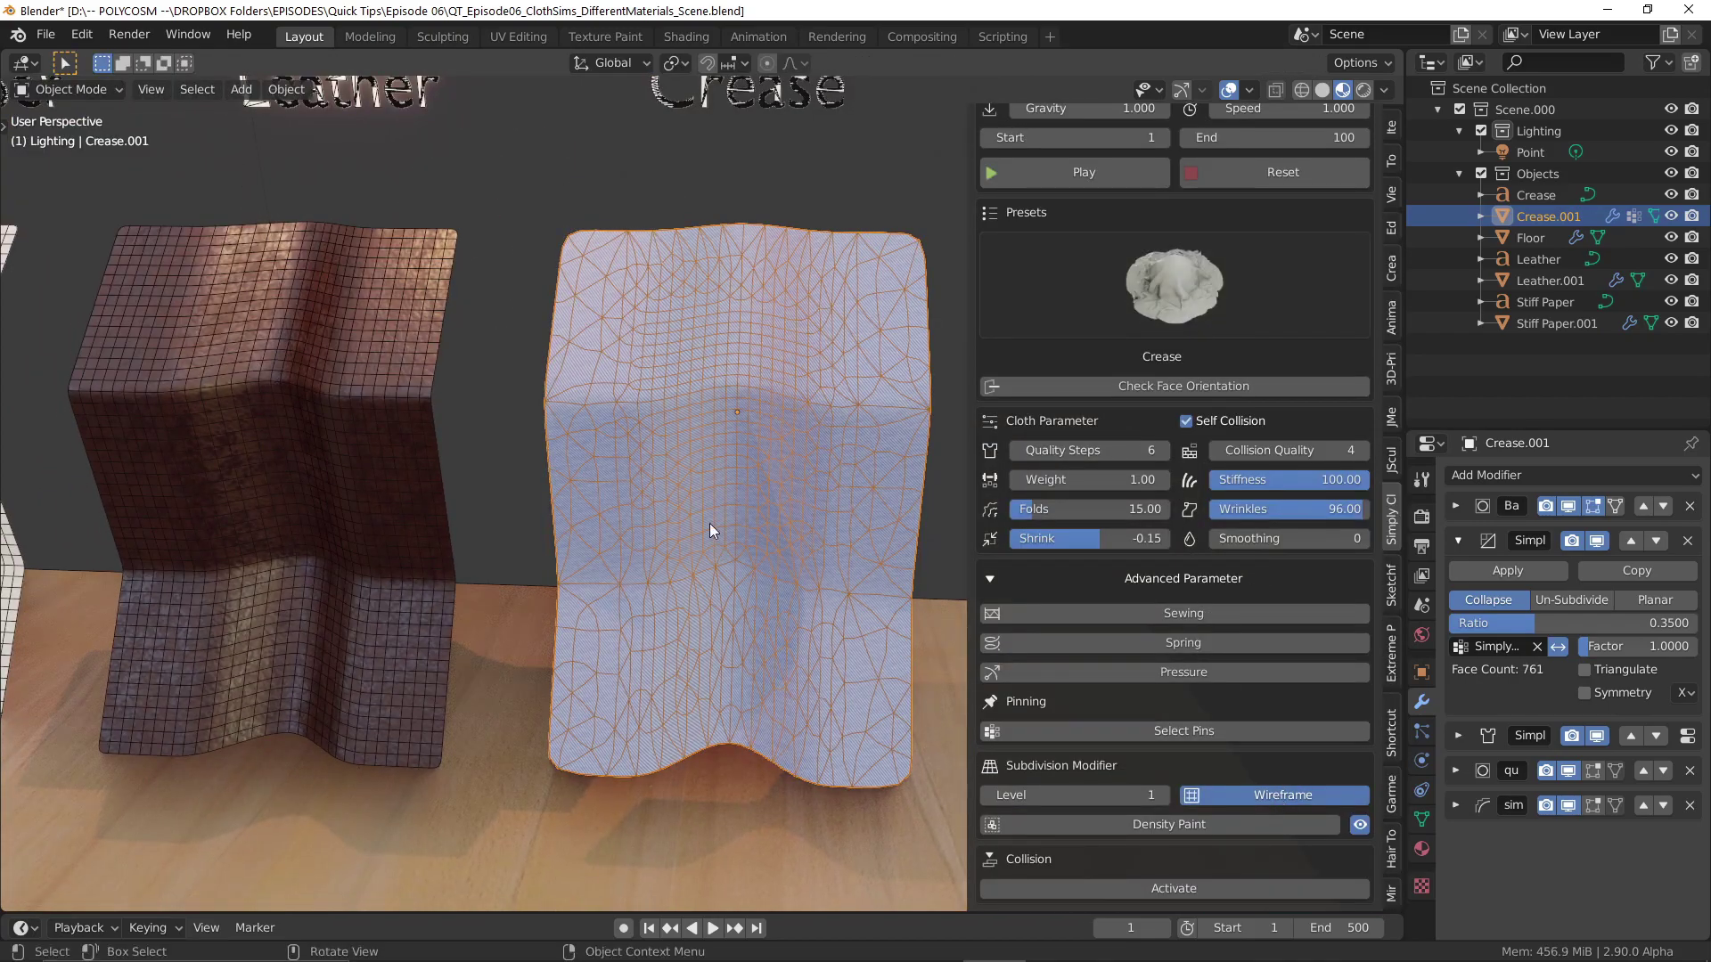
{"action": "scroll", "coordinate": [713, 517], "scroll_direction": "up", "scroll_amount": 3}
{"action": "middle_click_drag", "start_coordinate": [807, 481], "coordinate": [681, 359]}
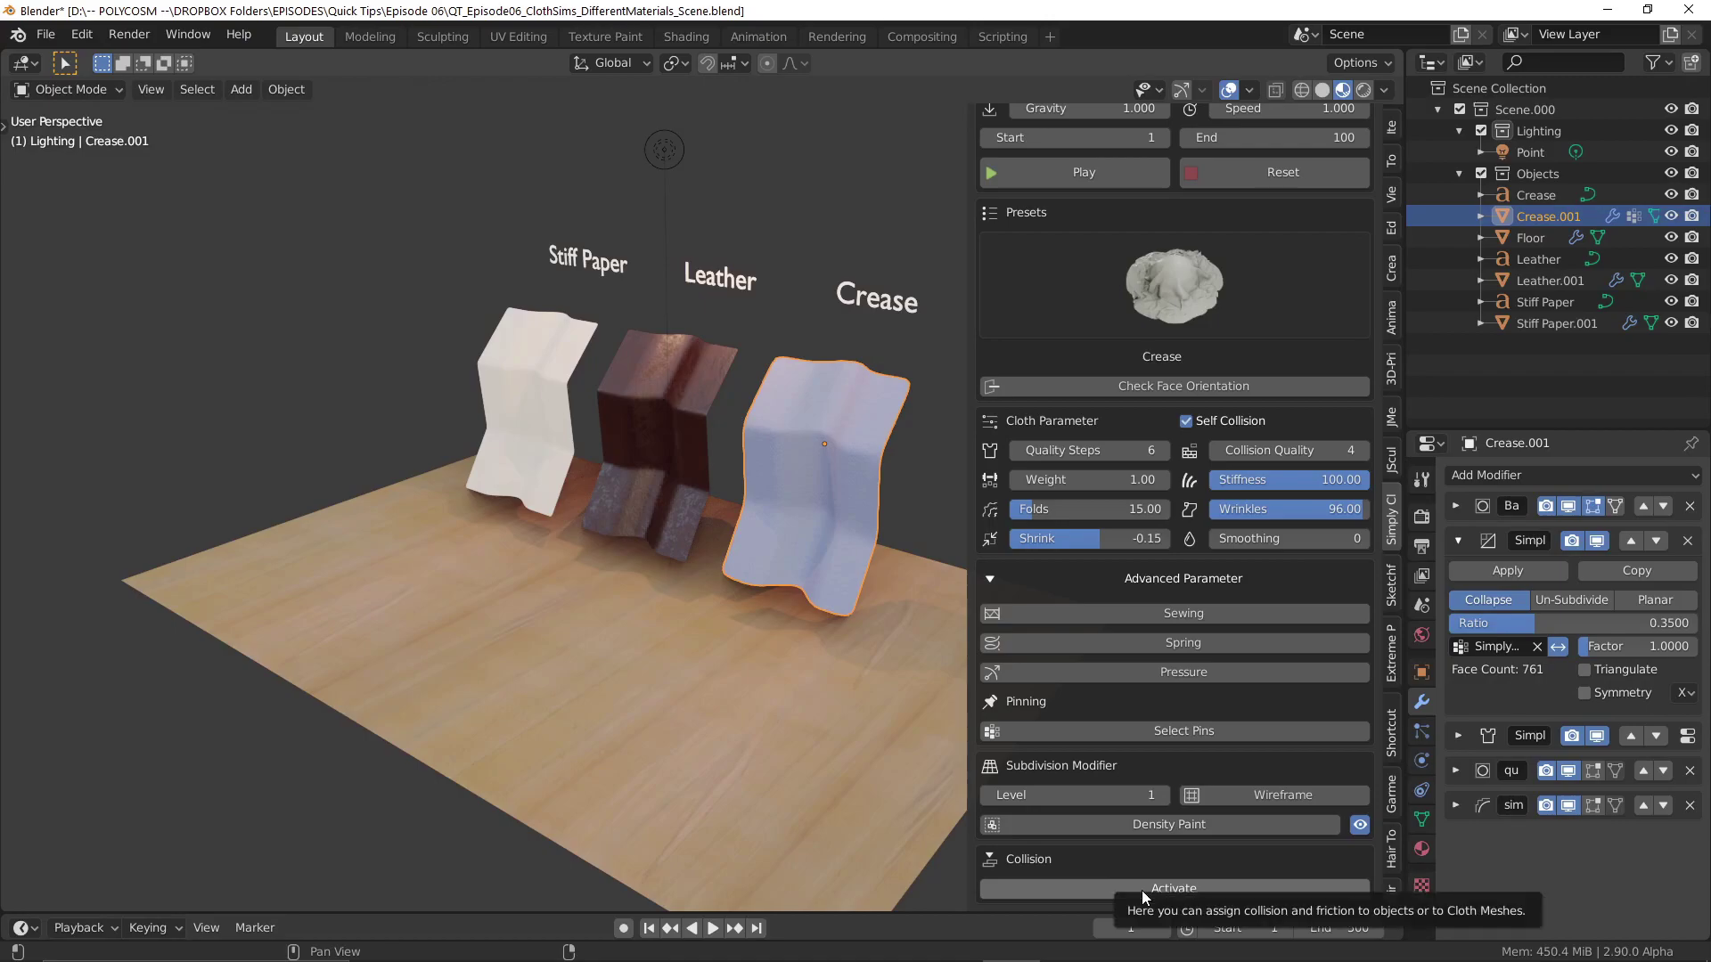
Add a cube at the middle of the floor and activate Simply Cloth collision on it.
{"action": "left_click", "coordinate": [581, 671]}
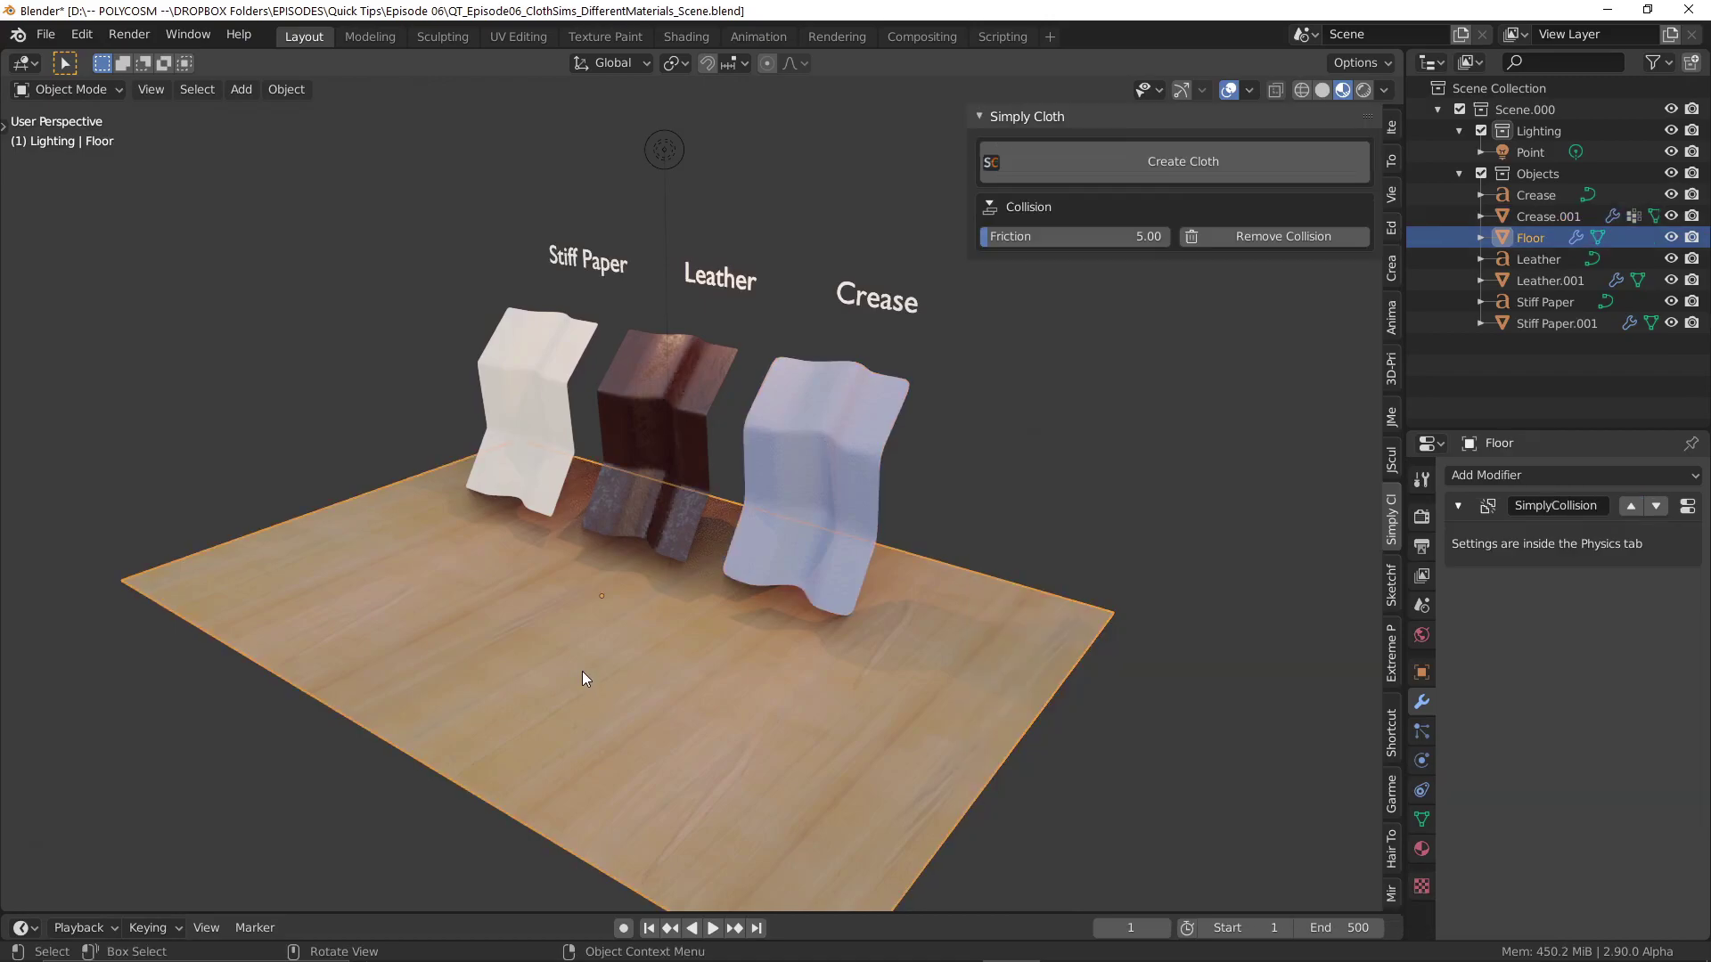
{"action": "key", "text": "shift+a"}
{"action": "mouse_move", "coordinate": [533, 408]}
{"action": "left_click", "coordinate": [675, 460]}
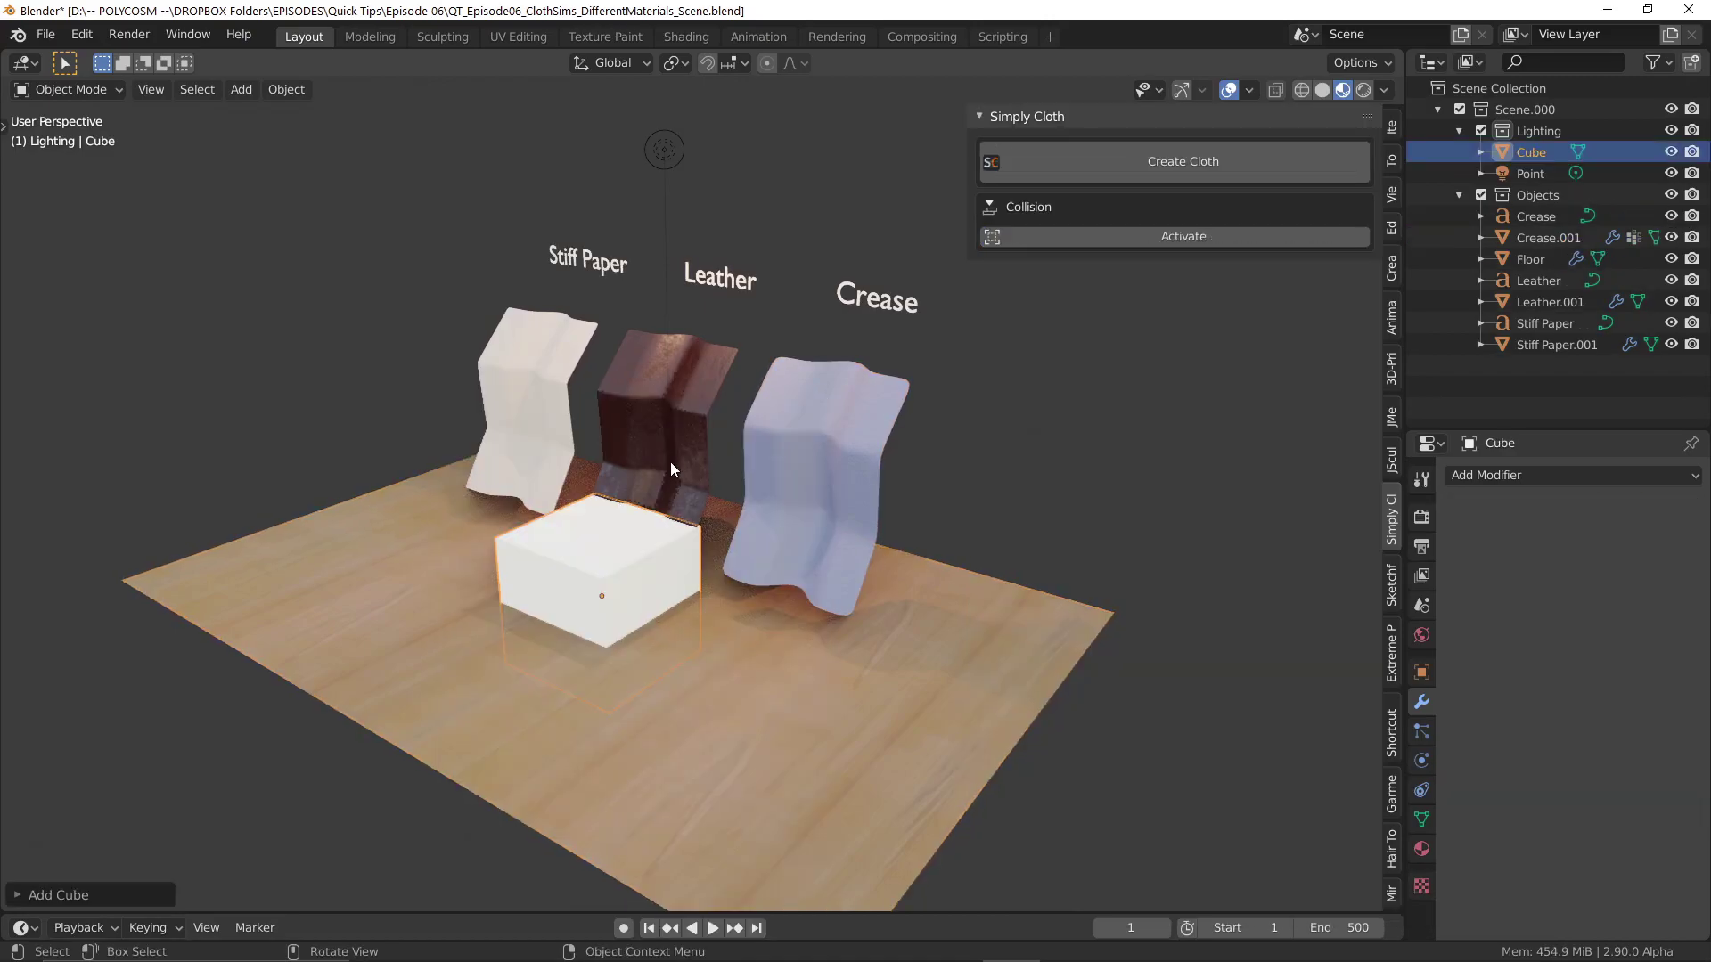
{"action": "left_click", "coordinate": [1202, 237]}
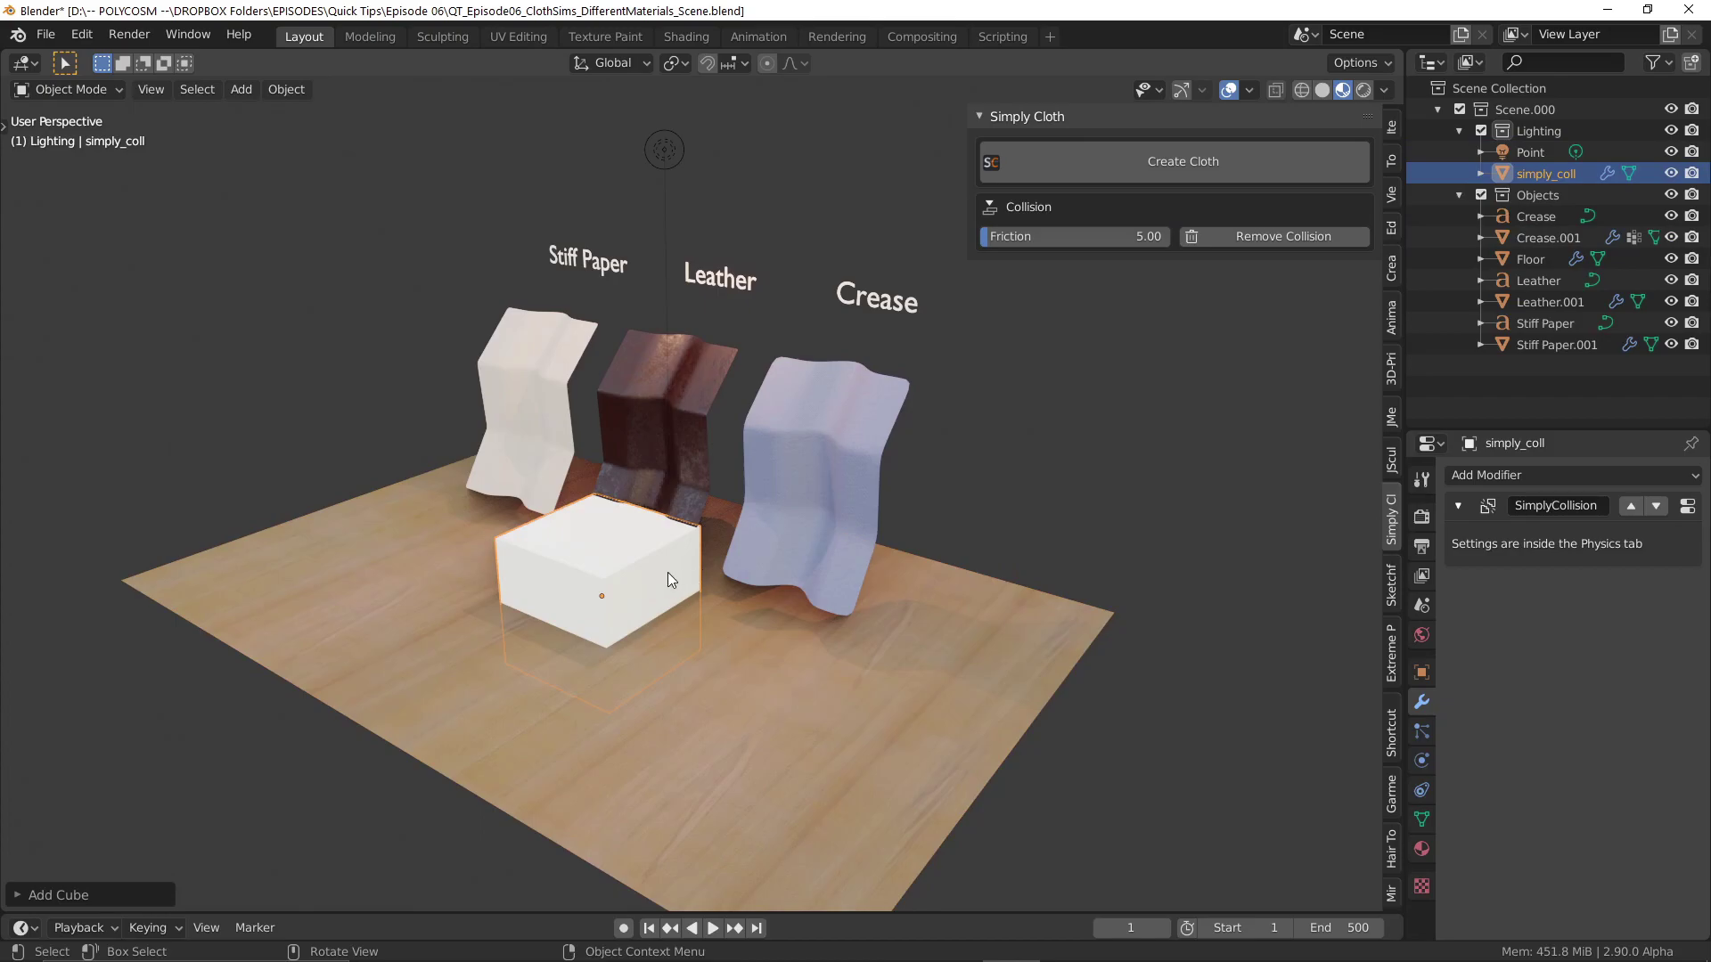
Delete the collision cube and enter mesh editing on the crease sheet.
{"action": "key", "text": "Delete"}
{"action": "left_click", "coordinate": [692, 607]}
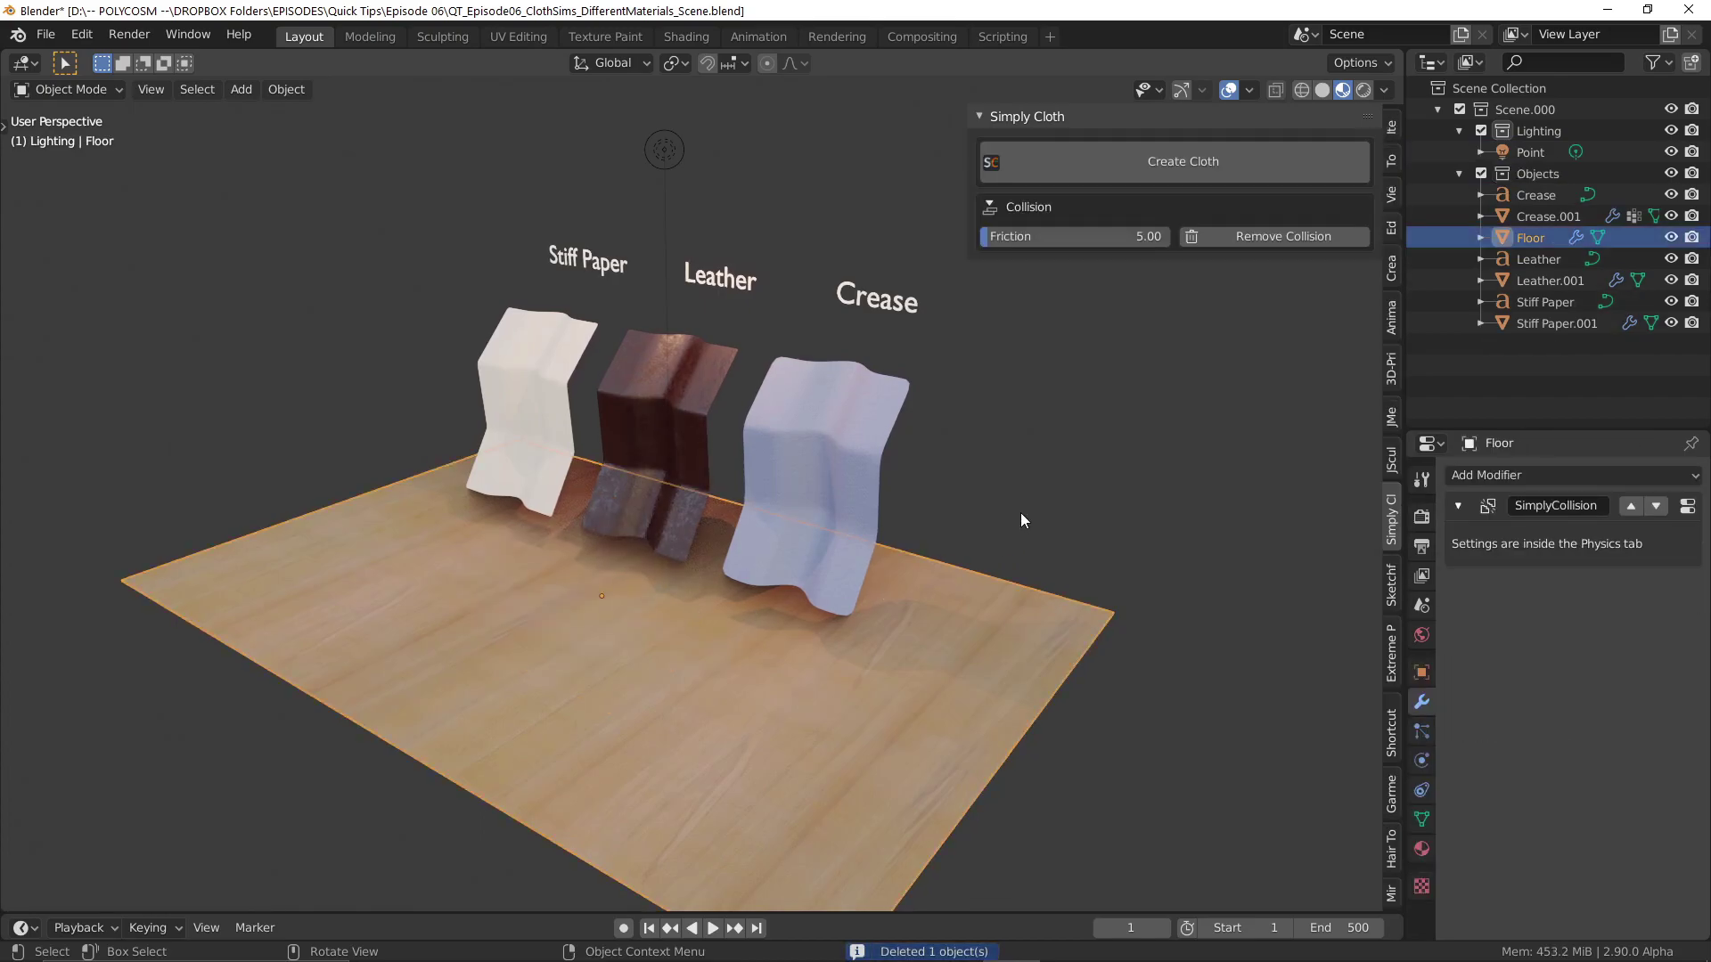
{"action": "left_click", "coordinate": [853, 433]}
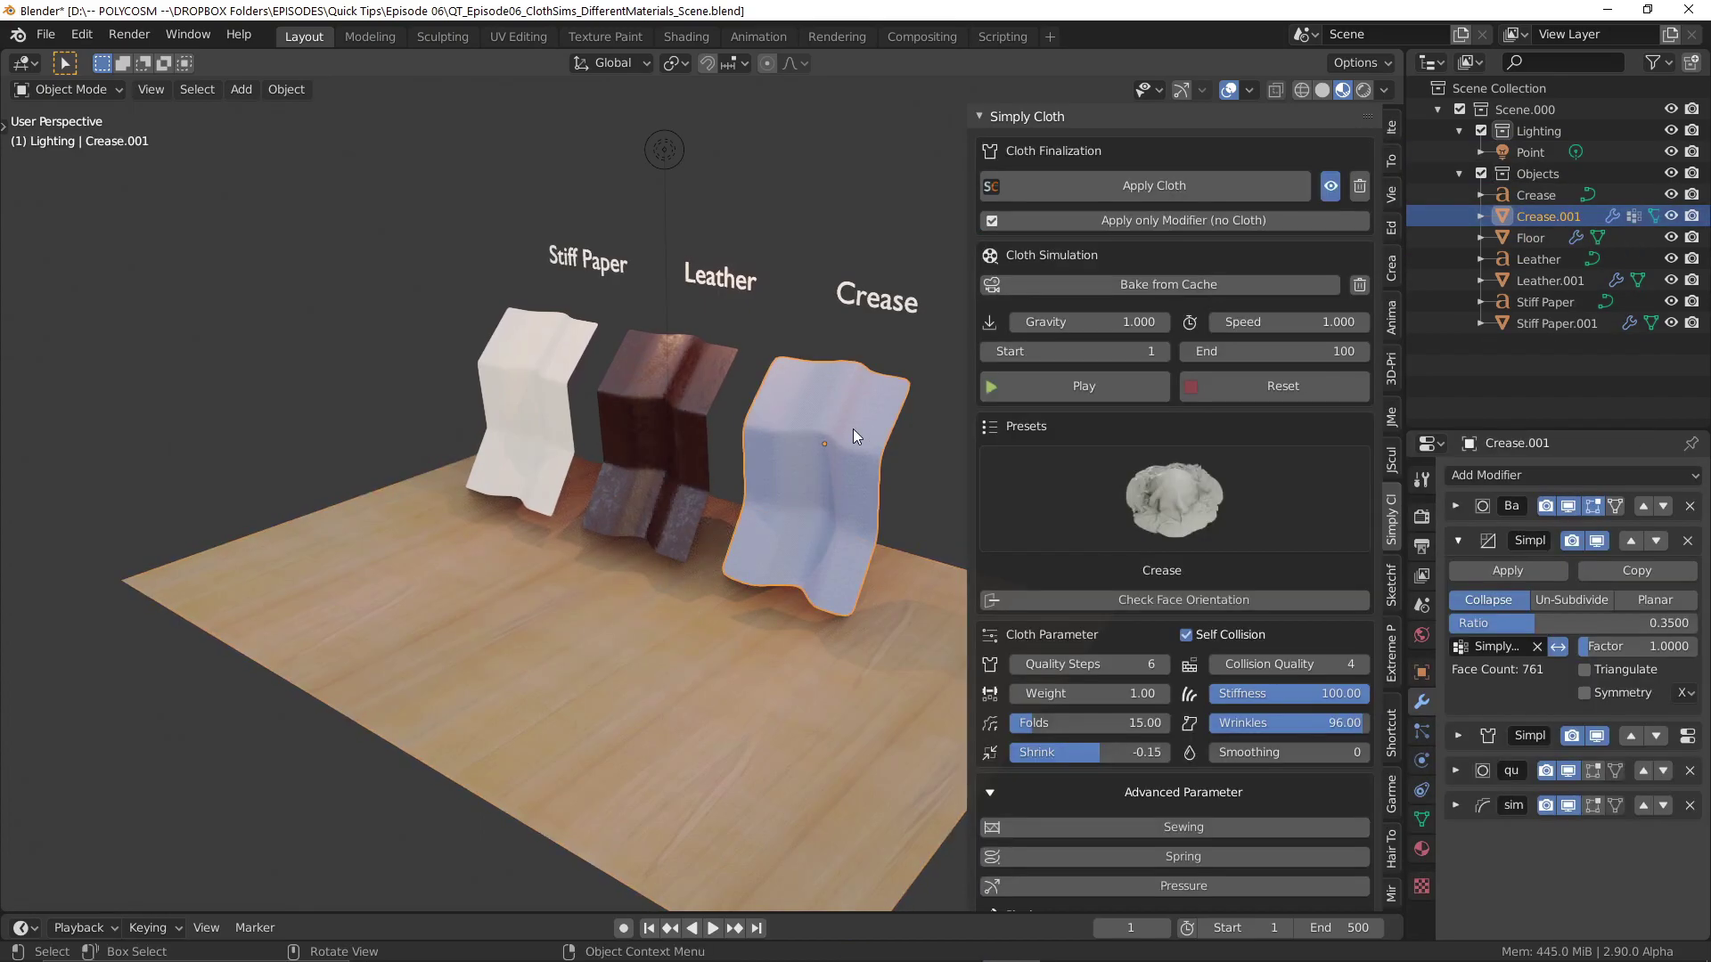
{"action": "key", "text": "Tab"}
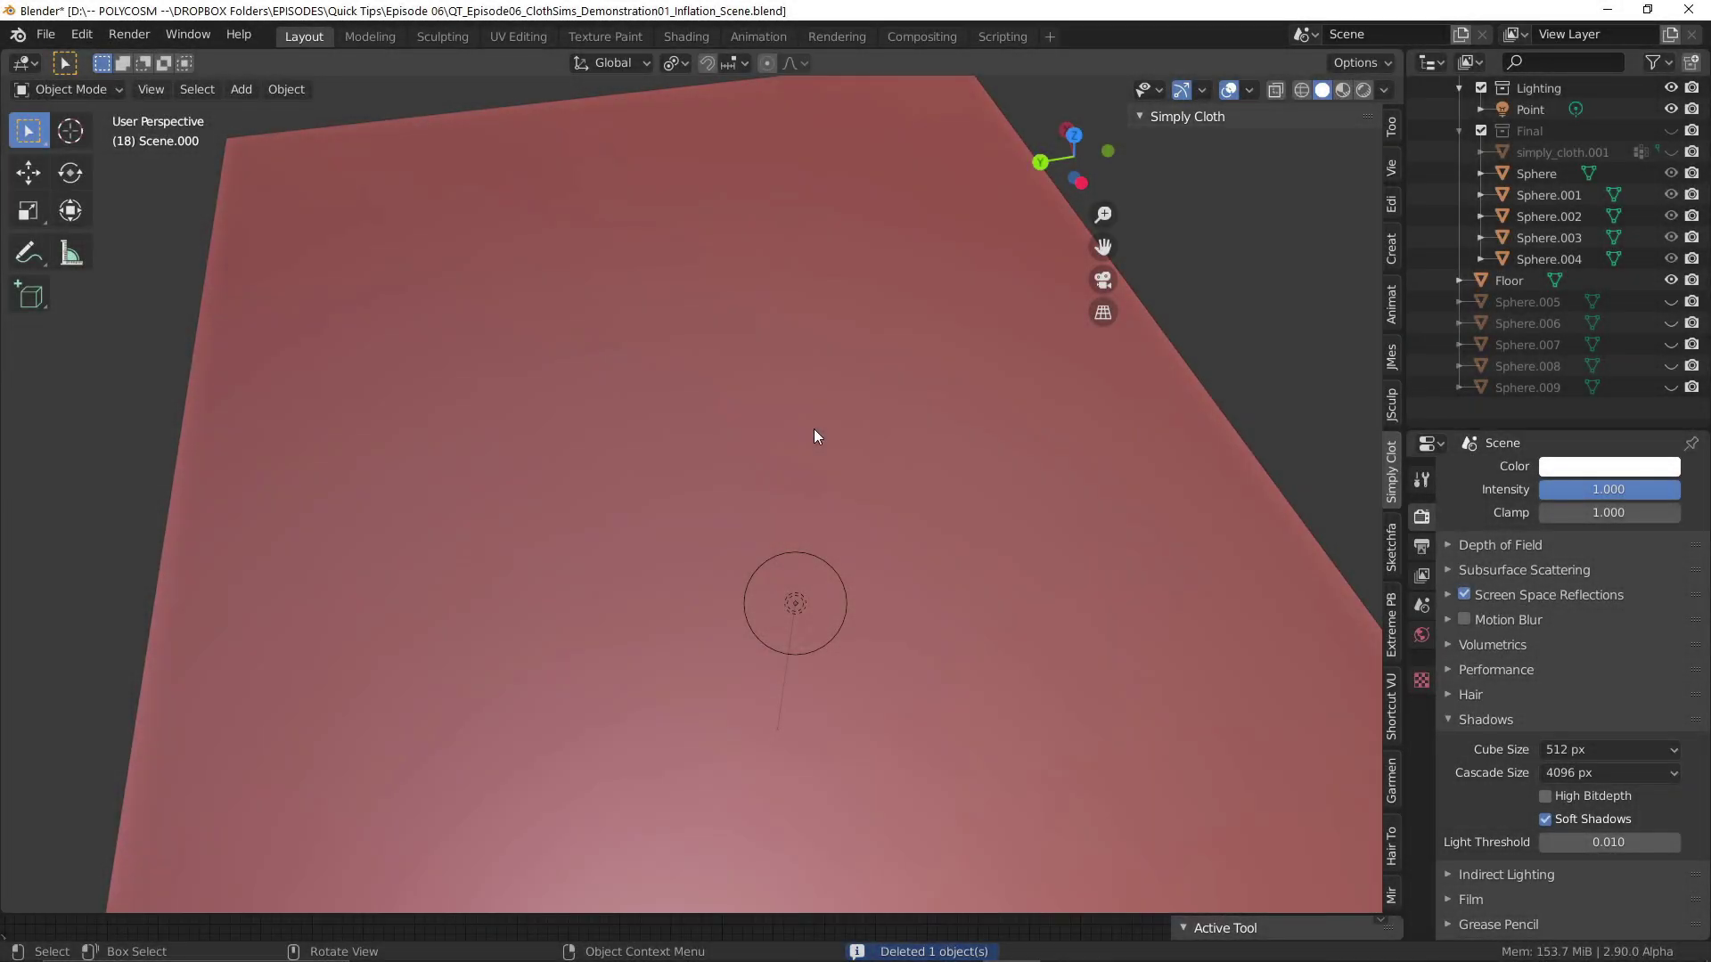
Add a 2 m cube at the centre of the floor in the inflation scene.
{"action": "key", "text": "shift+a"}
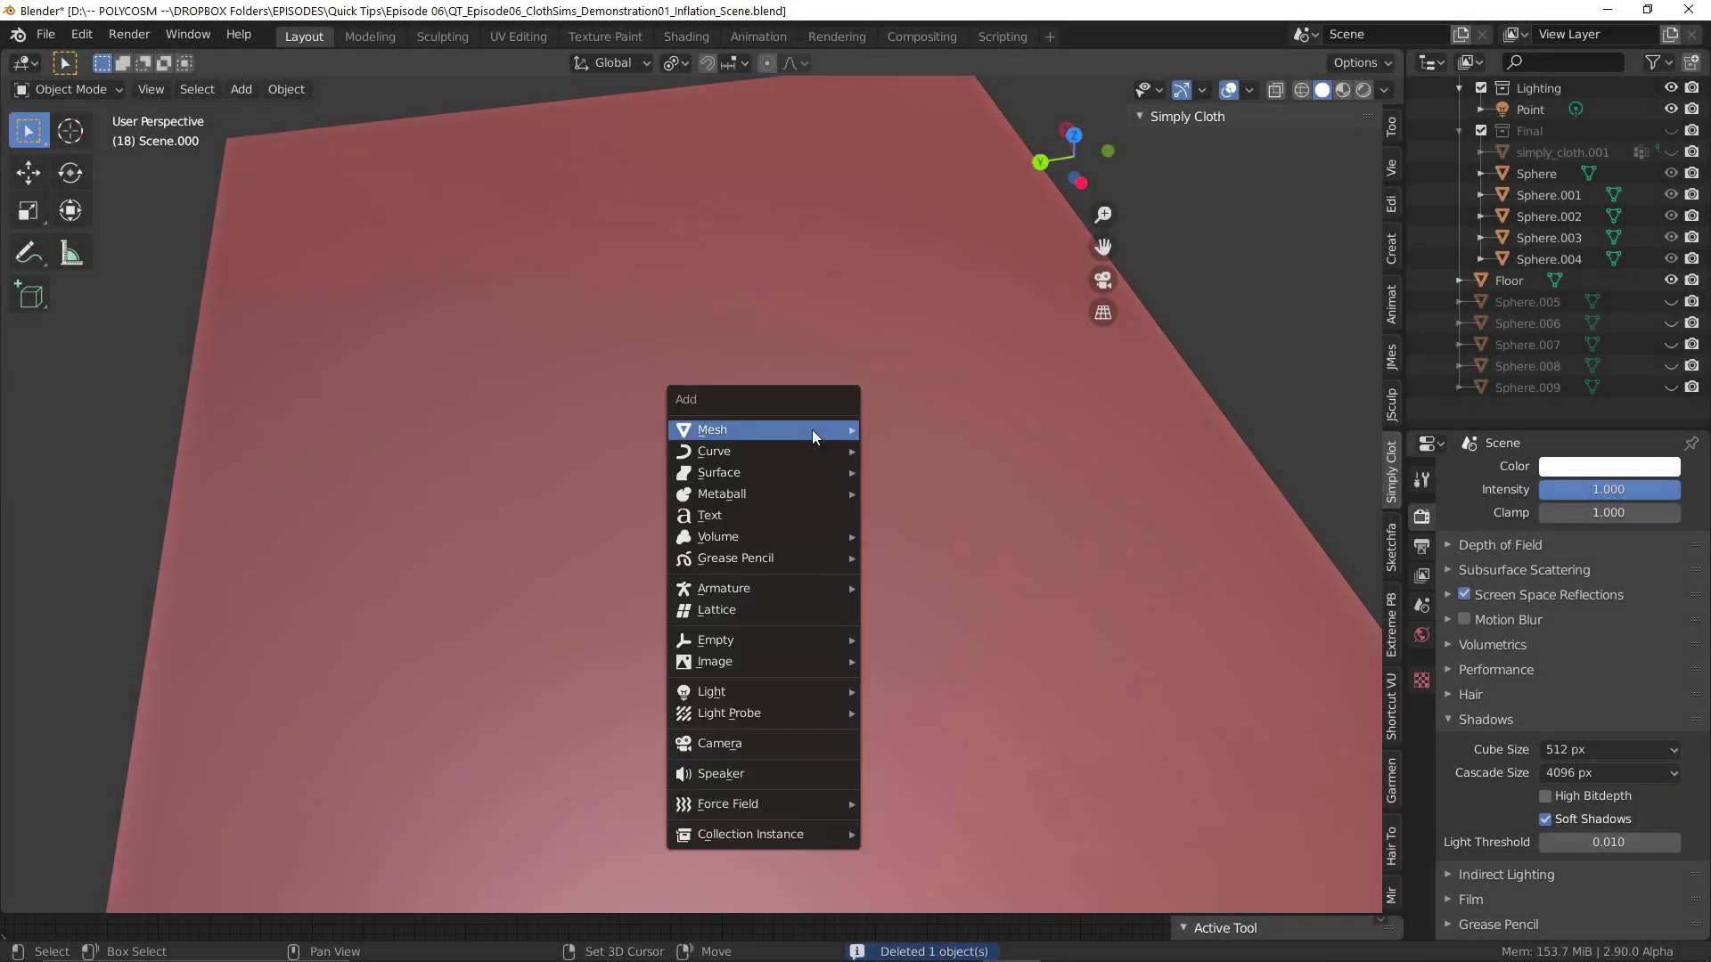
{"action": "mouse_move", "coordinate": [811, 430]}
{"action": "left_click", "coordinate": [928, 473]}
{"action": "middle_click_drag", "start_coordinate": [929, 474], "coordinate": [968, 376]}
Scale the cube along Z by about -0.13 into a flat slab and raise it along Z onto the floor.
{"action": "key", "text": "s"}
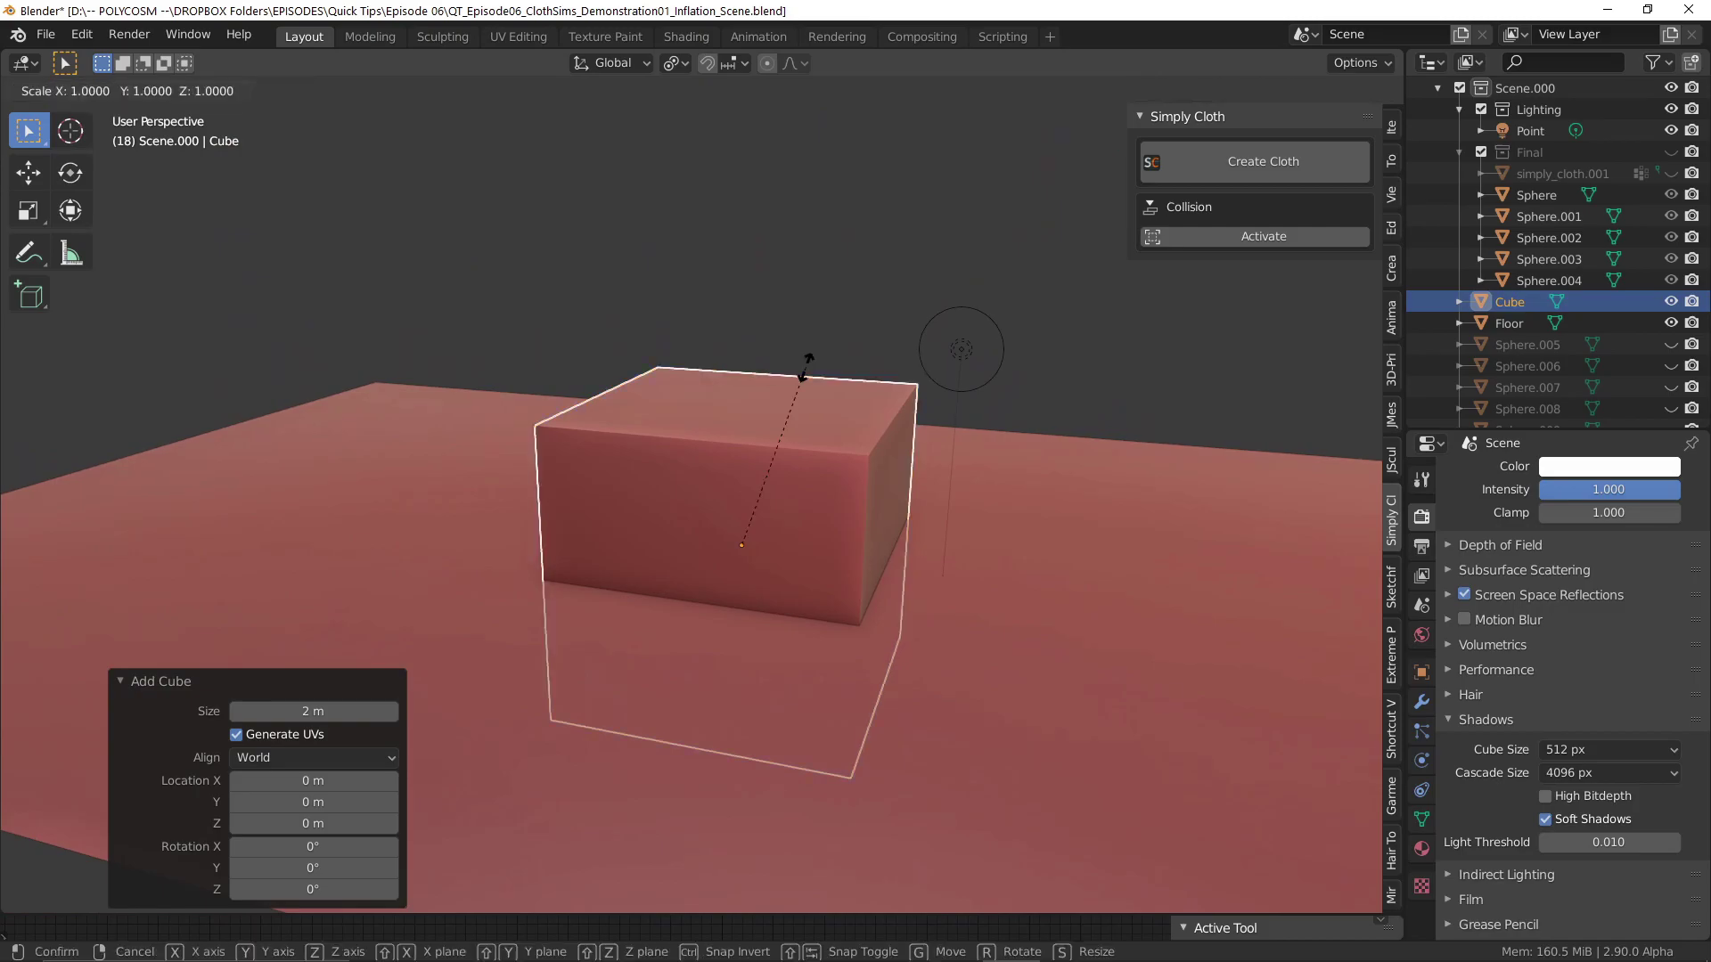
{"action": "key", "text": "z"}
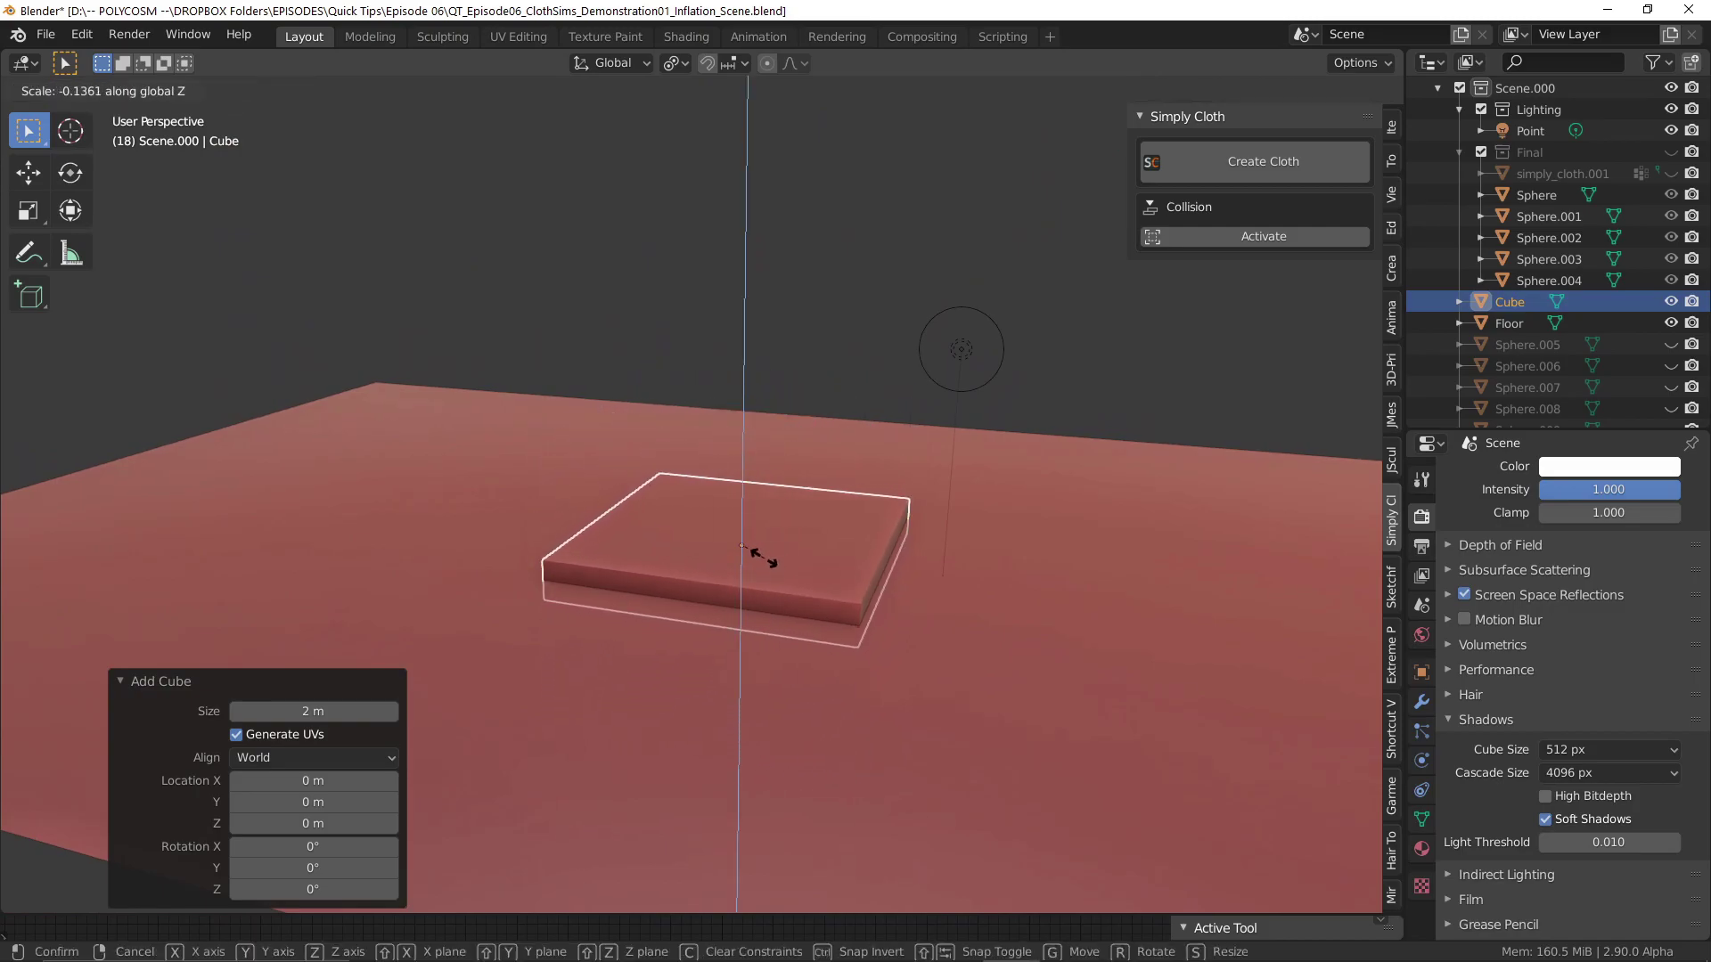
{"action": "left_click", "coordinate": [763, 557]}
{"action": "key", "text": "z"}
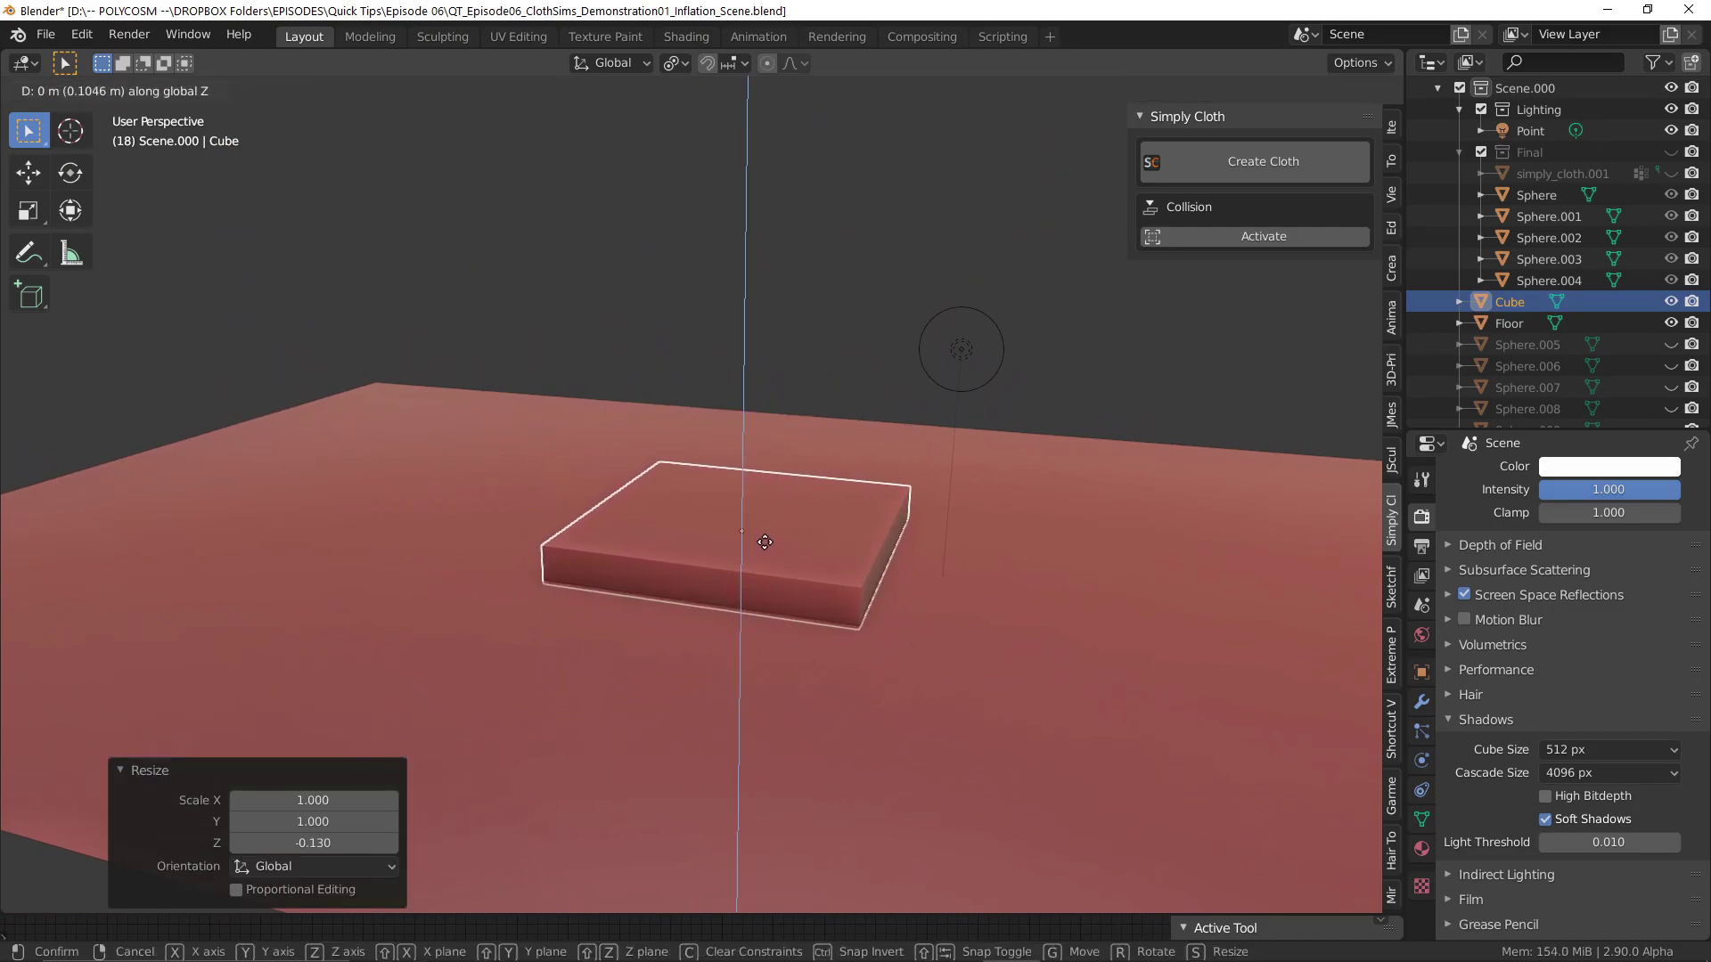
{"action": "left_click", "coordinate": [790, 501]}
{"action": "middle_click_drag", "start_coordinate": [789, 497], "coordinate": [755, 607]}
Subdivide the flat slab's mesh repeatedly with one cut each time until its top face is an 8 by 8 grid.
{"action": "key", "text": "Tab"}
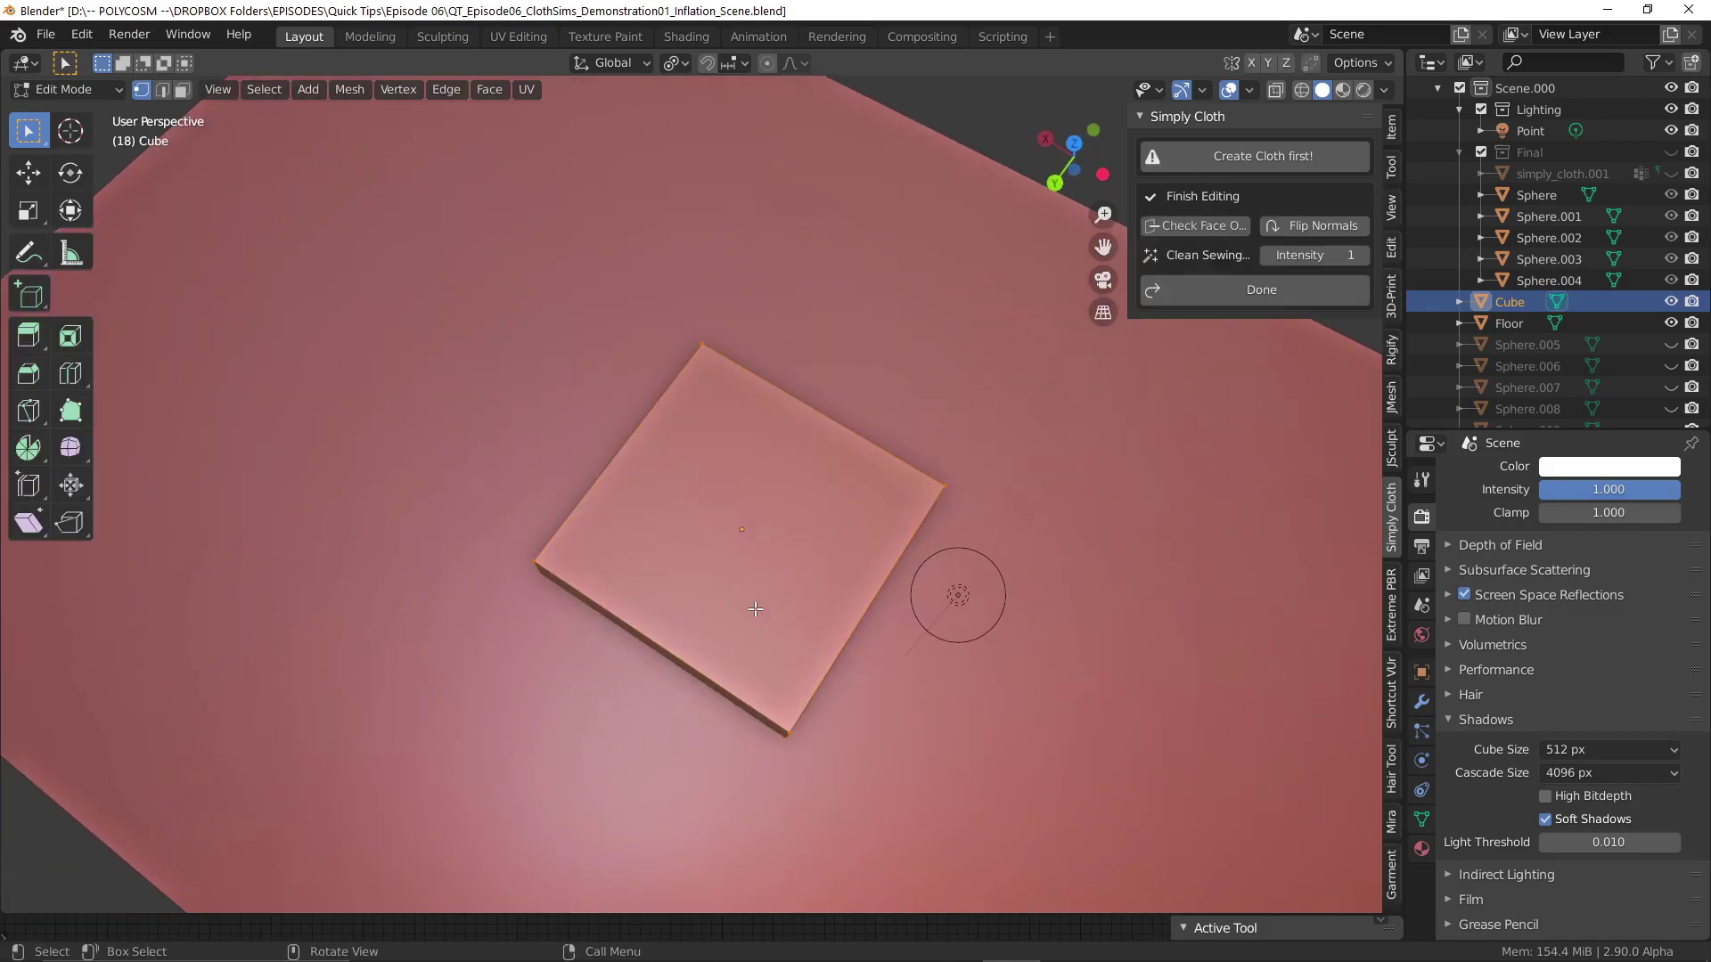
{"action": "right_click", "coordinate": [754, 496]}
{"action": "left_click", "coordinate": [754, 444]}
{"action": "right_click", "coordinate": [752, 481]}
{"action": "left_click", "coordinate": [748, 449]}
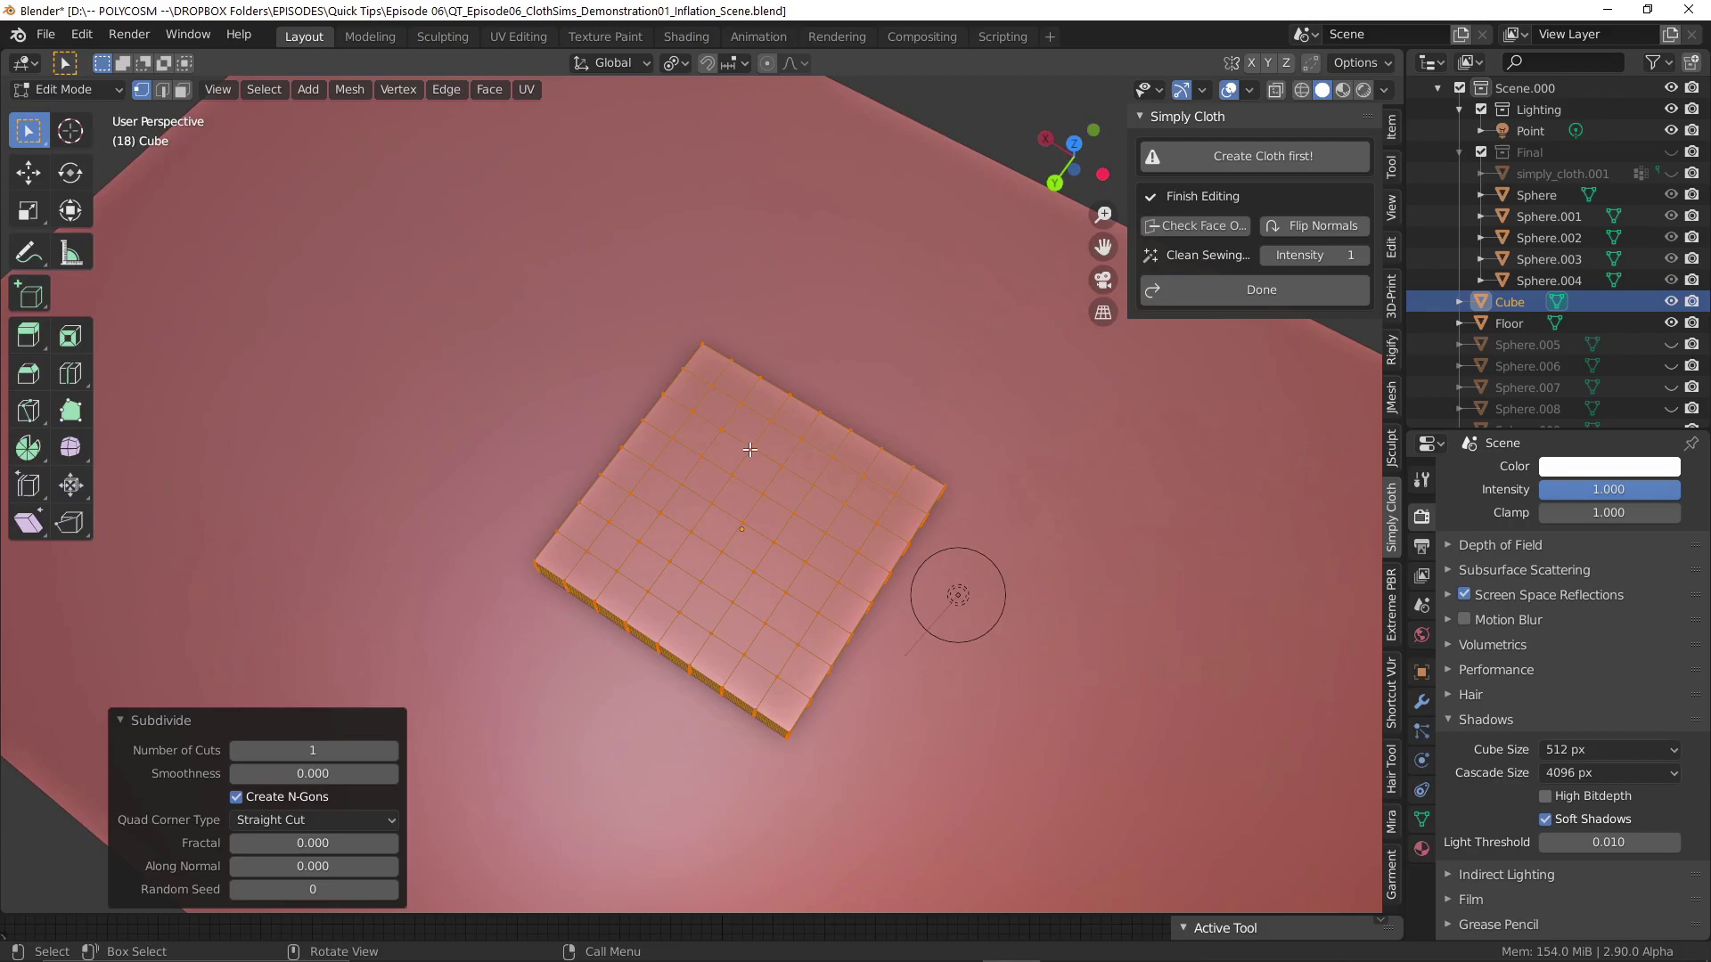
{"action": "middle_click_drag", "start_coordinate": [750, 450], "coordinate": [668, 443]}
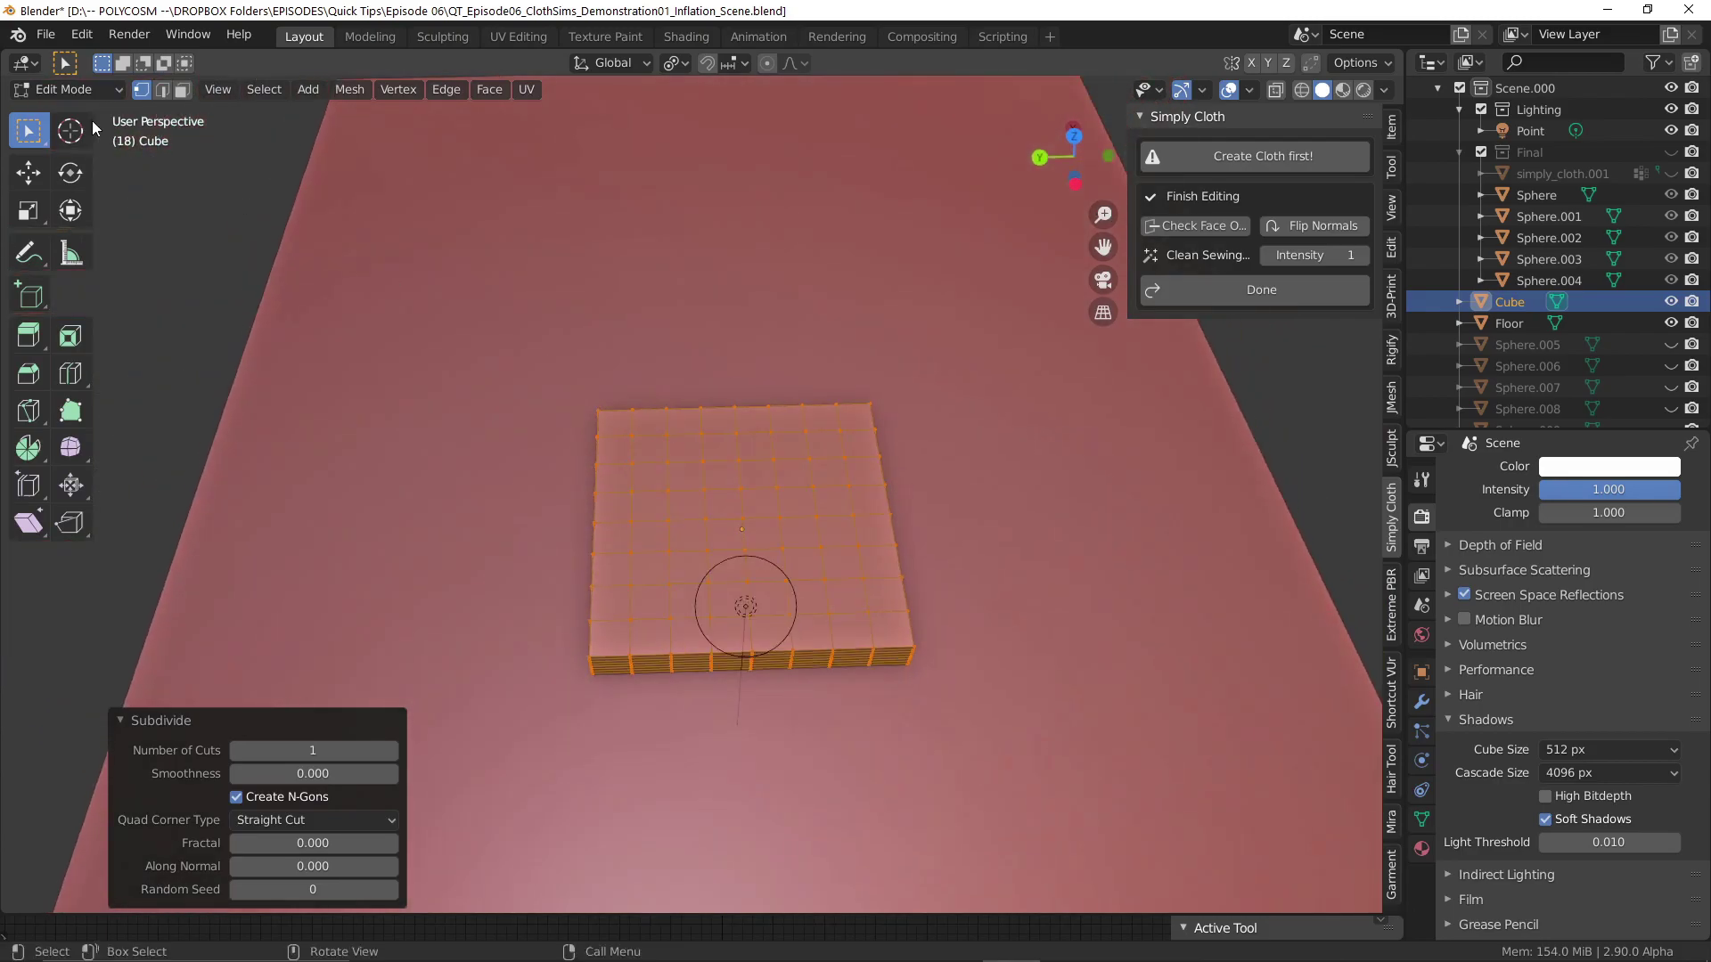
Leave mesh editing, turn the slab into a Simply Cloth object and apply the Pressure preset.
{"action": "left_click", "coordinate": [1262, 290]}
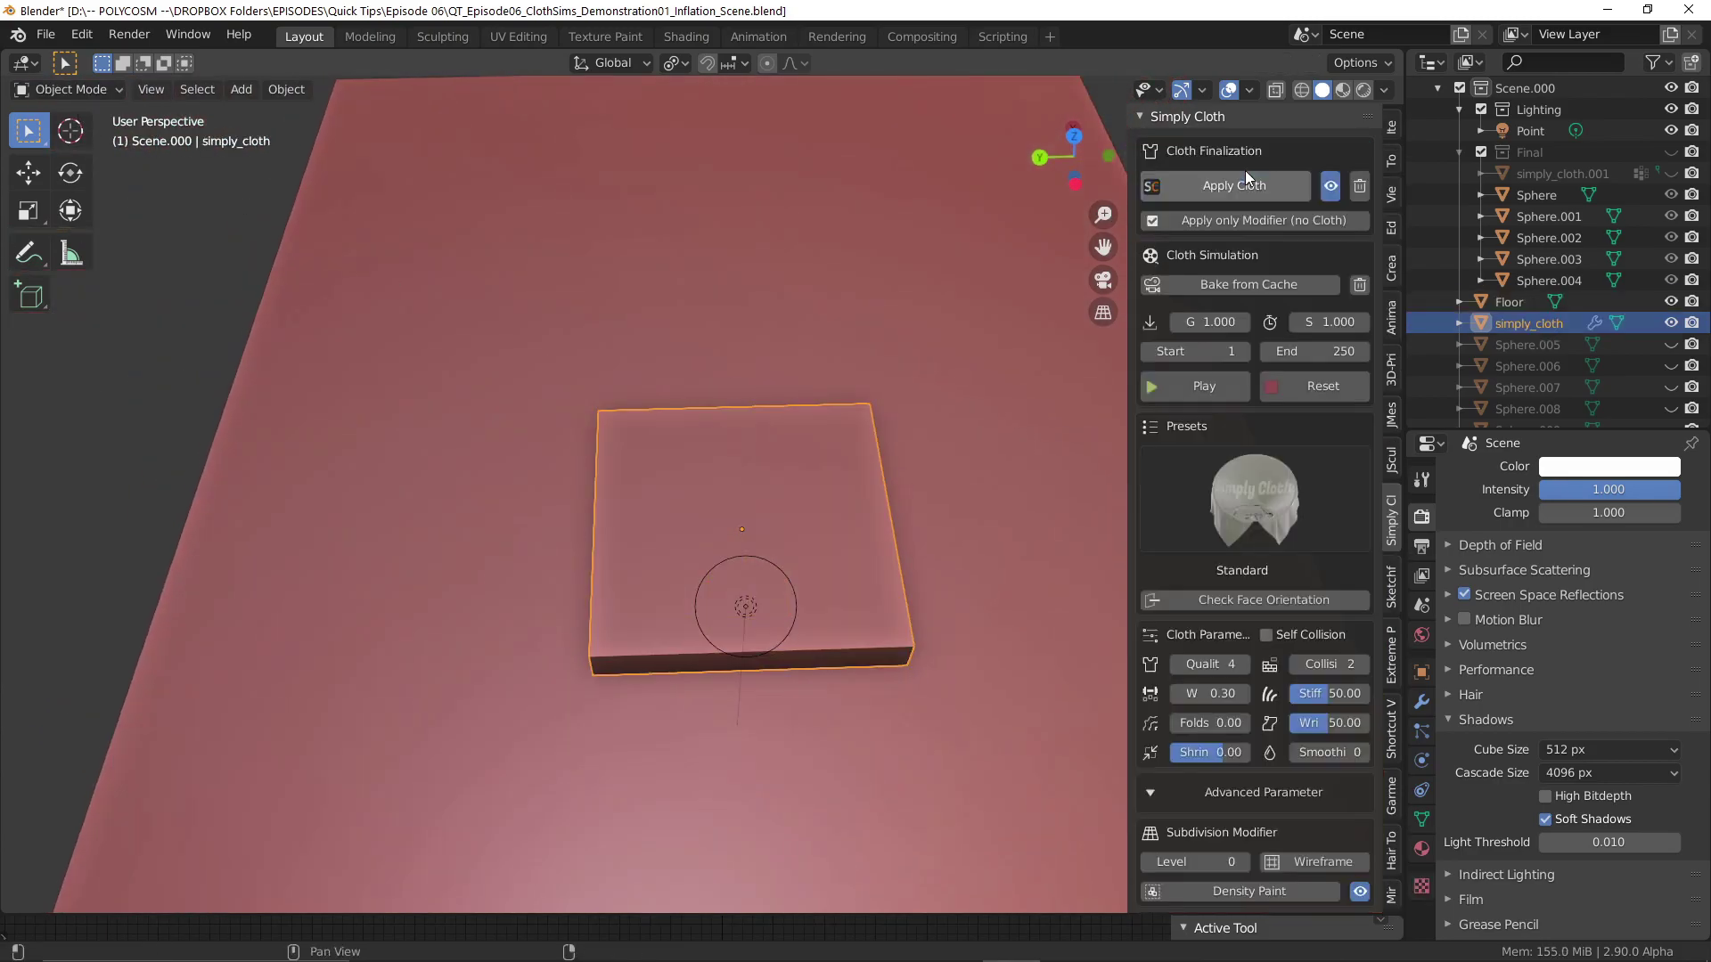
{"action": "left_click", "coordinate": [1250, 542]}
{"action": "left_click", "coordinate": [594, 772]}
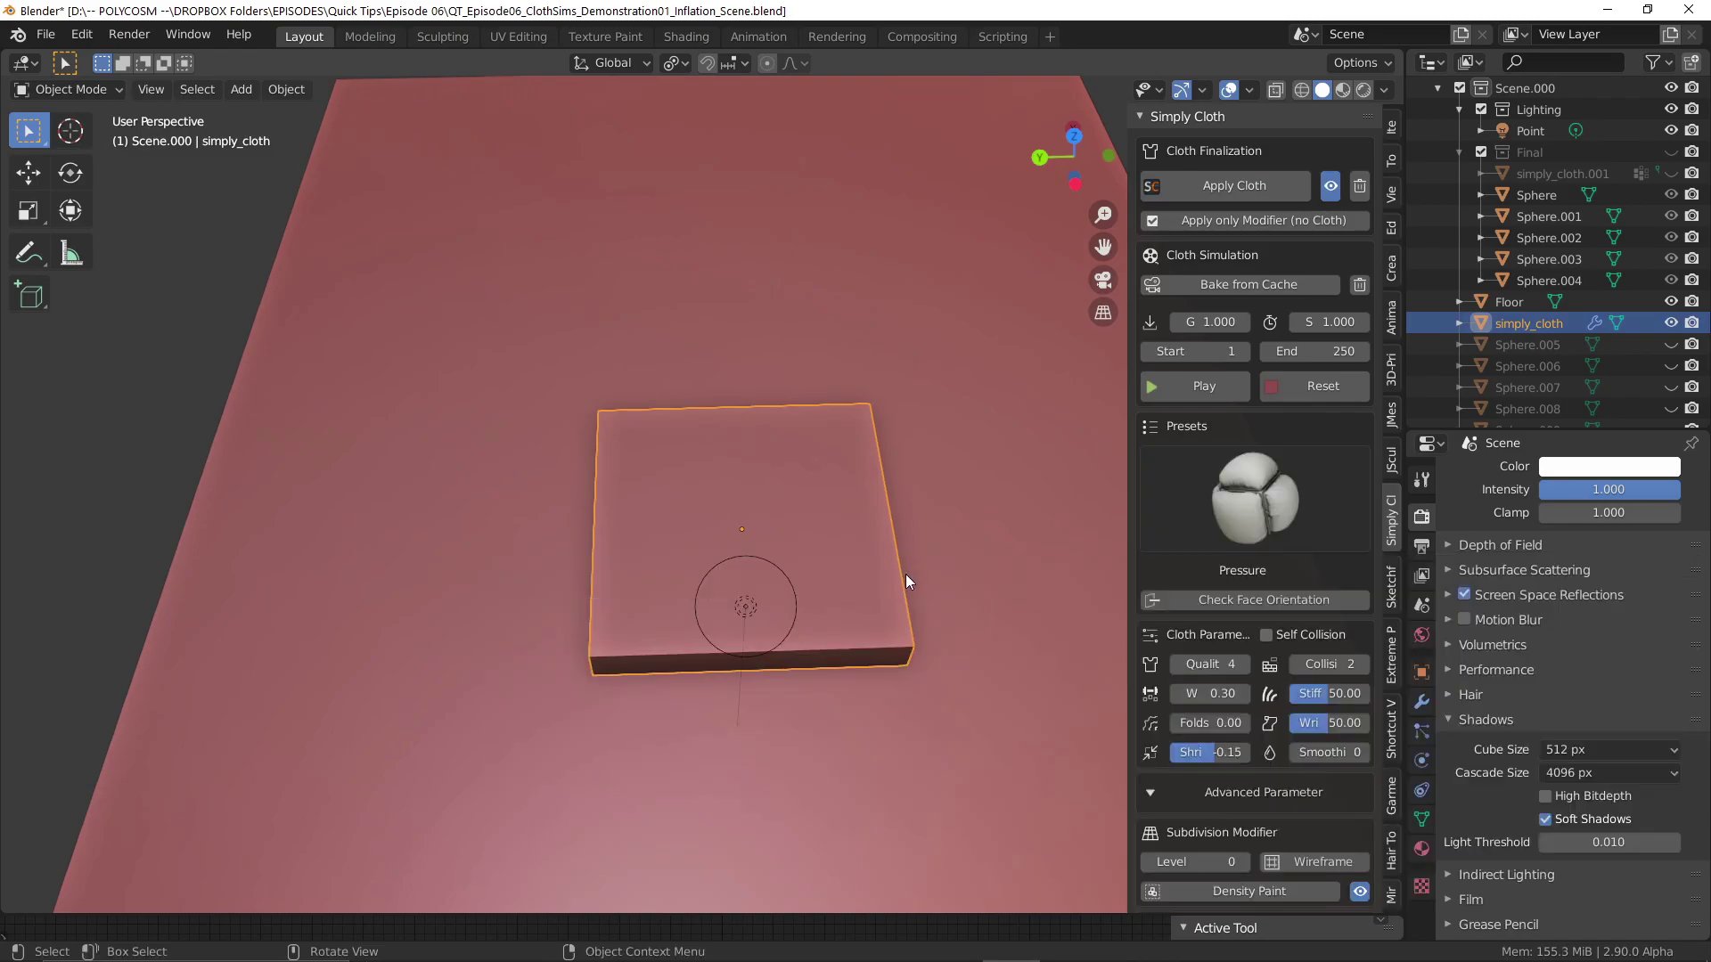
In Edit Mode, select four inner vertices in a square on the slab's top face and create new pins from them.
{"action": "middle_click_drag", "start_coordinate": [906, 574], "coordinate": [882, 477]}
{"action": "key", "text": "Tab"}
{"action": "left_click", "coordinate": [1074, 167]}
{"action": "scroll", "coordinate": [869, 485], "scroll_direction": "up", "scroll_amount": 4}
{"action": "left_click_drag", "start_coordinate": [1078, 639], "coordinate": [505, 523]}
{"action": "middle_click_drag", "start_coordinate": [527, 508], "coordinate": [660, 563]}
{"action": "scroll", "coordinate": [662, 575], "scroll_direction": "up", "scroll_amount": 3}
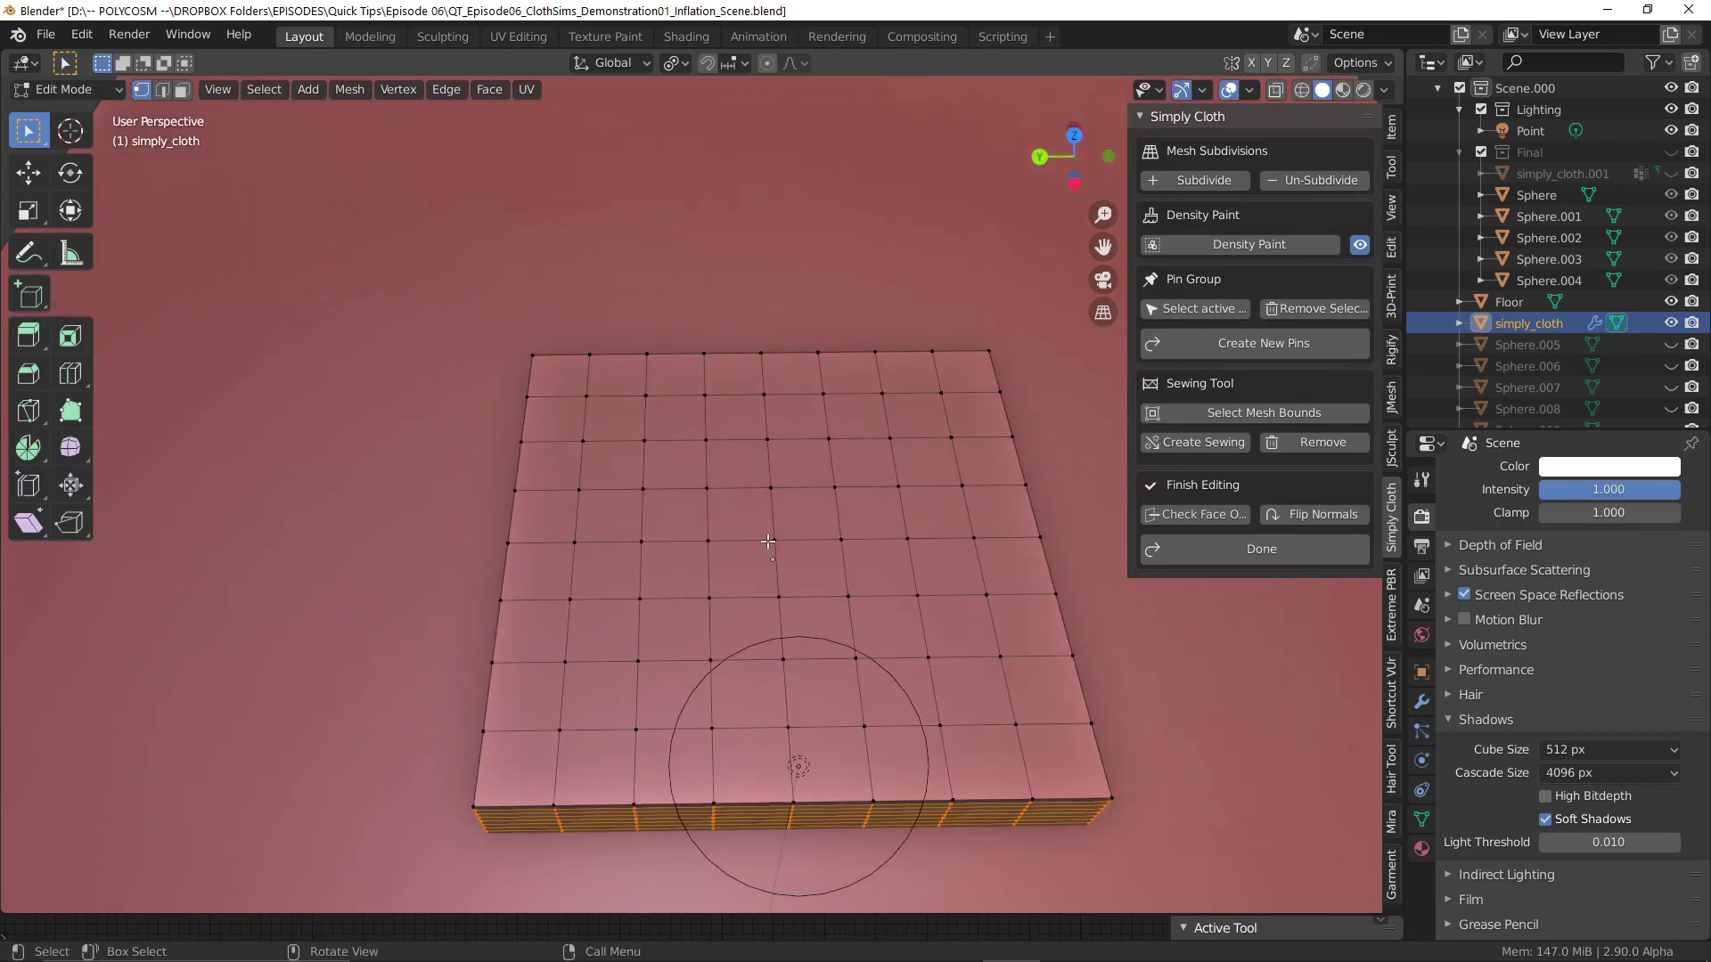
{"action": "middle_click_drag", "start_coordinate": [769, 541], "coordinate": [720, 498]}
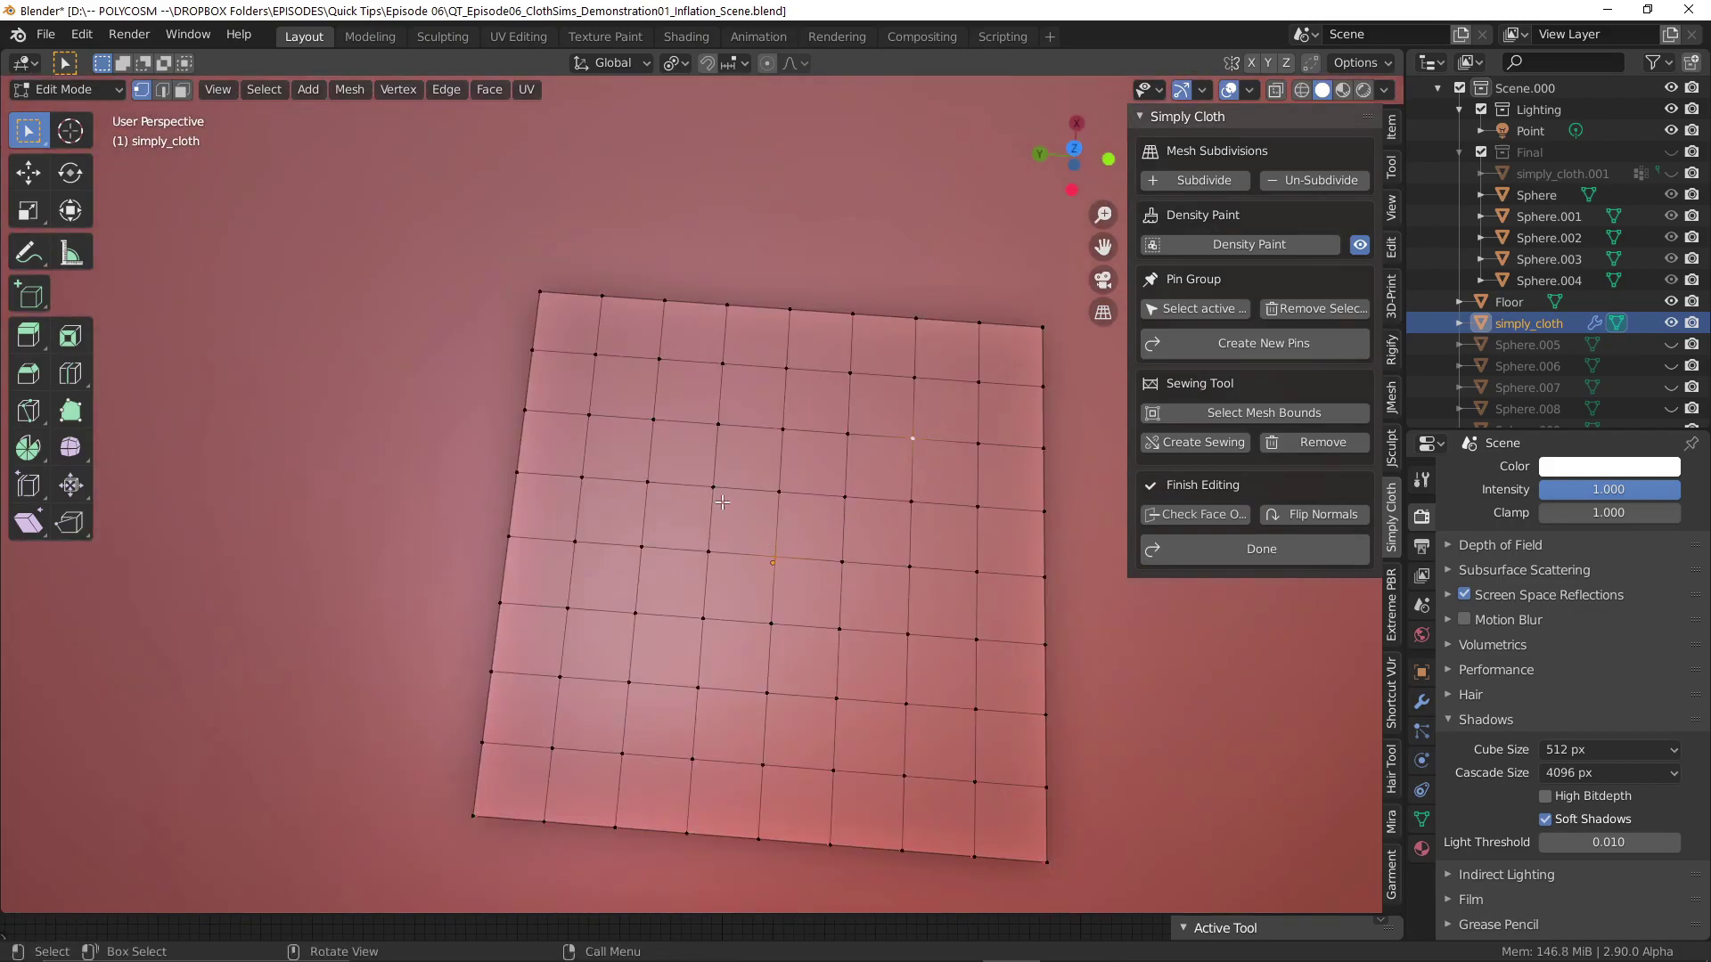
{"action": "left_click", "coordinate": [630, 679], "text": "shift"}
{"action": "left_click", "coordinate": [907, 704], "text": "shift"}
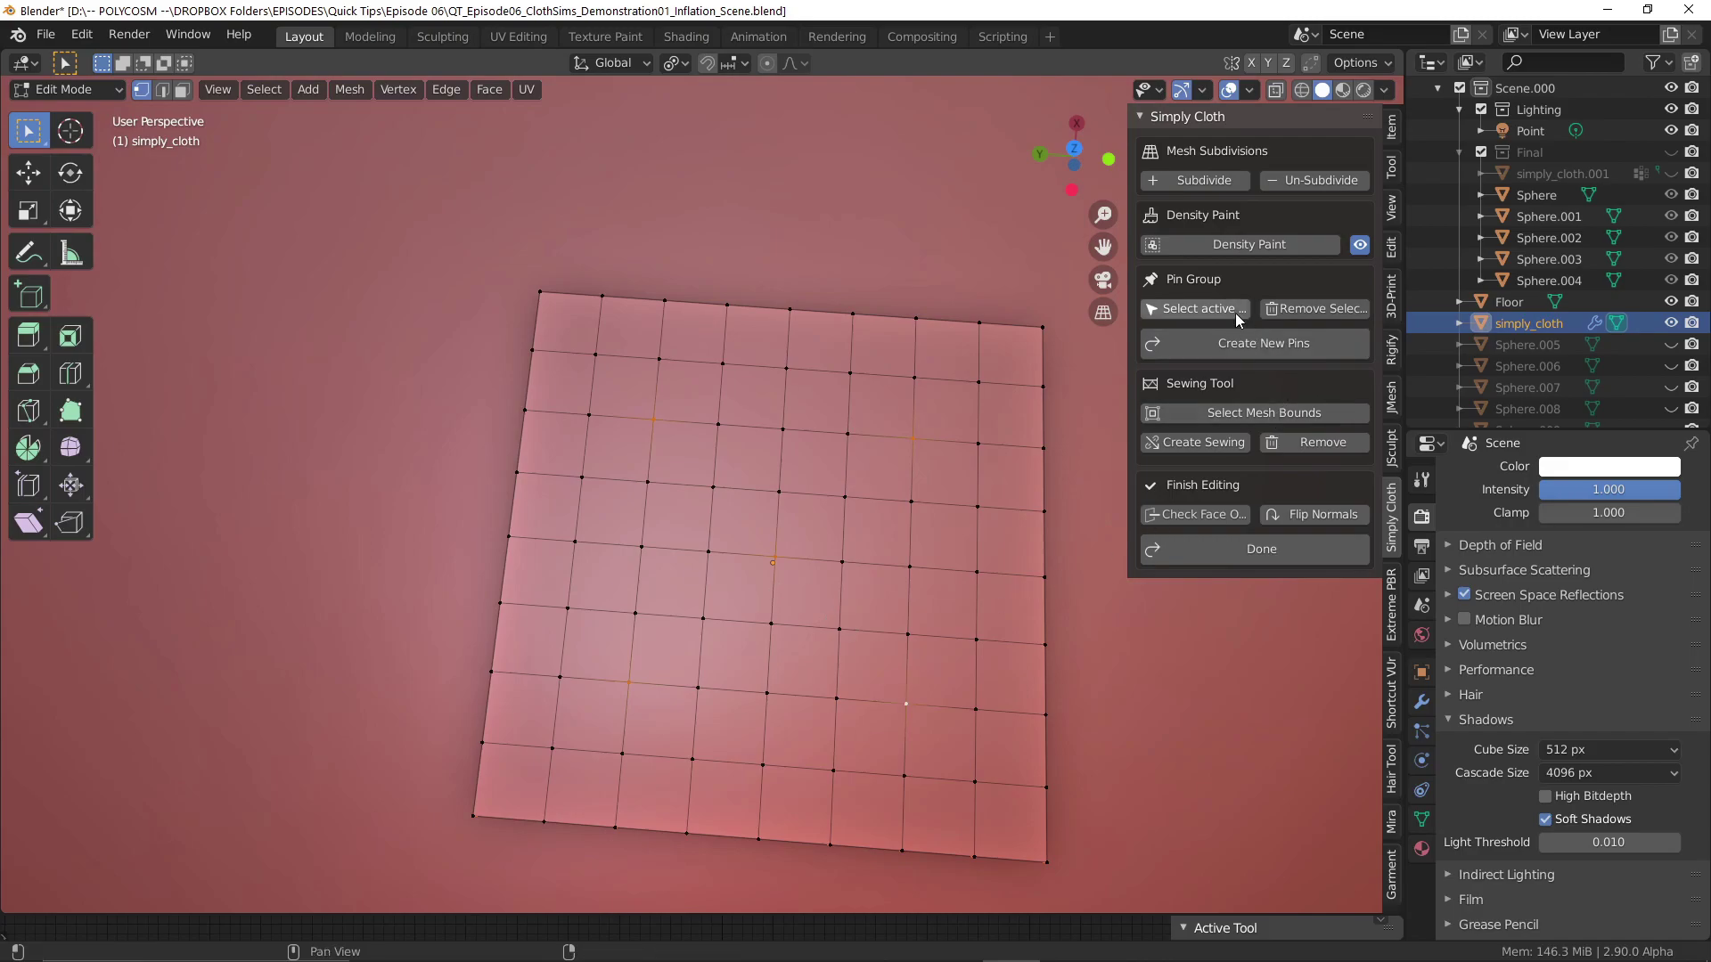
{"action": "left_click", "coordinate": [1246, 344]}
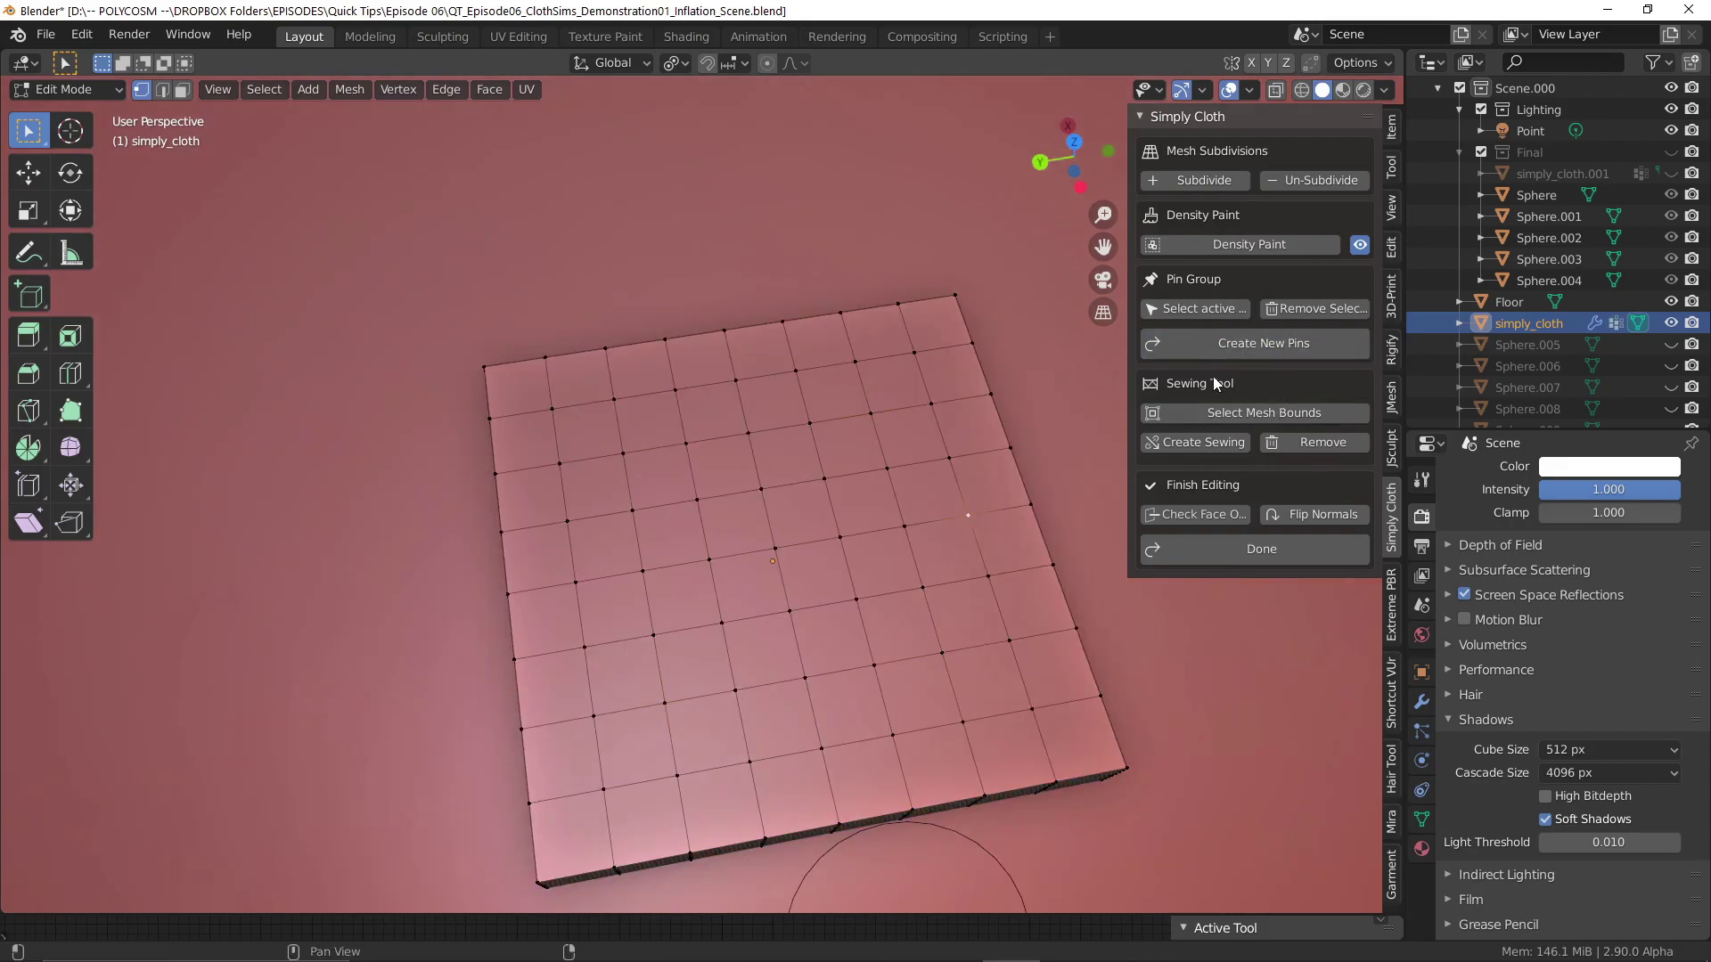
Return to Object Mode, play the slab's pressure simulation and pause it to inspect the inflated shape.
{"action": "middle_click_drag", "start_coordinate": [845, 588], "coordinate": [869, 534]}
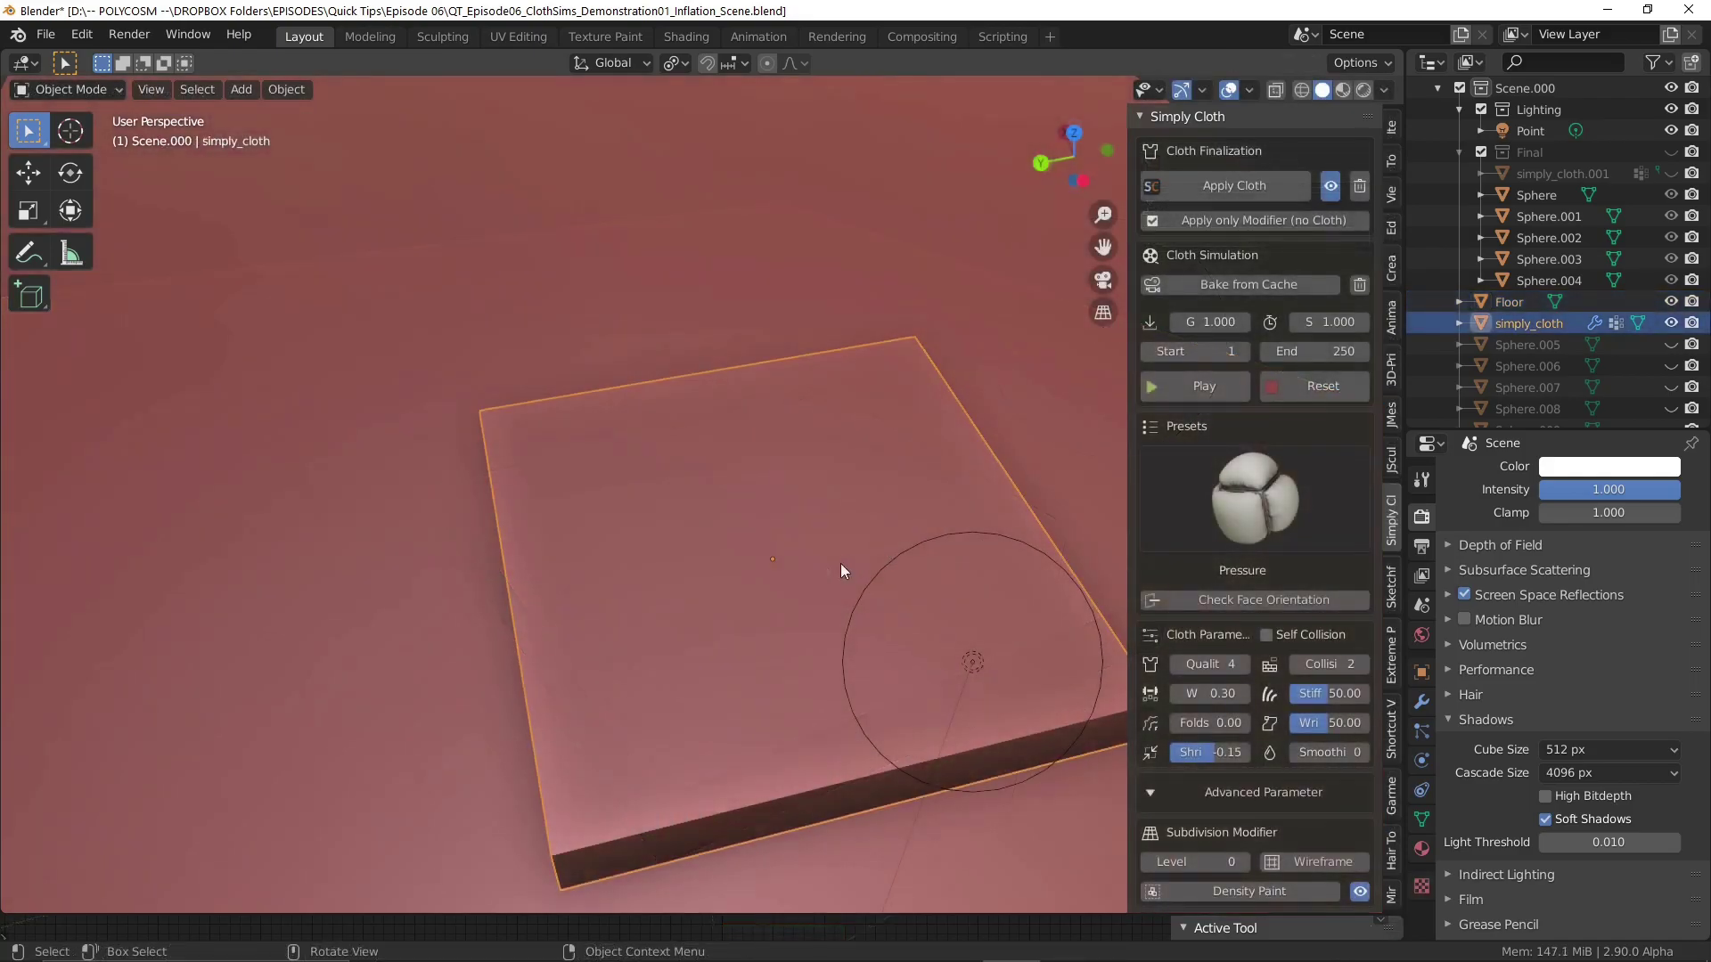
{"action": "left_click", "coordinate": [1216, 385]}
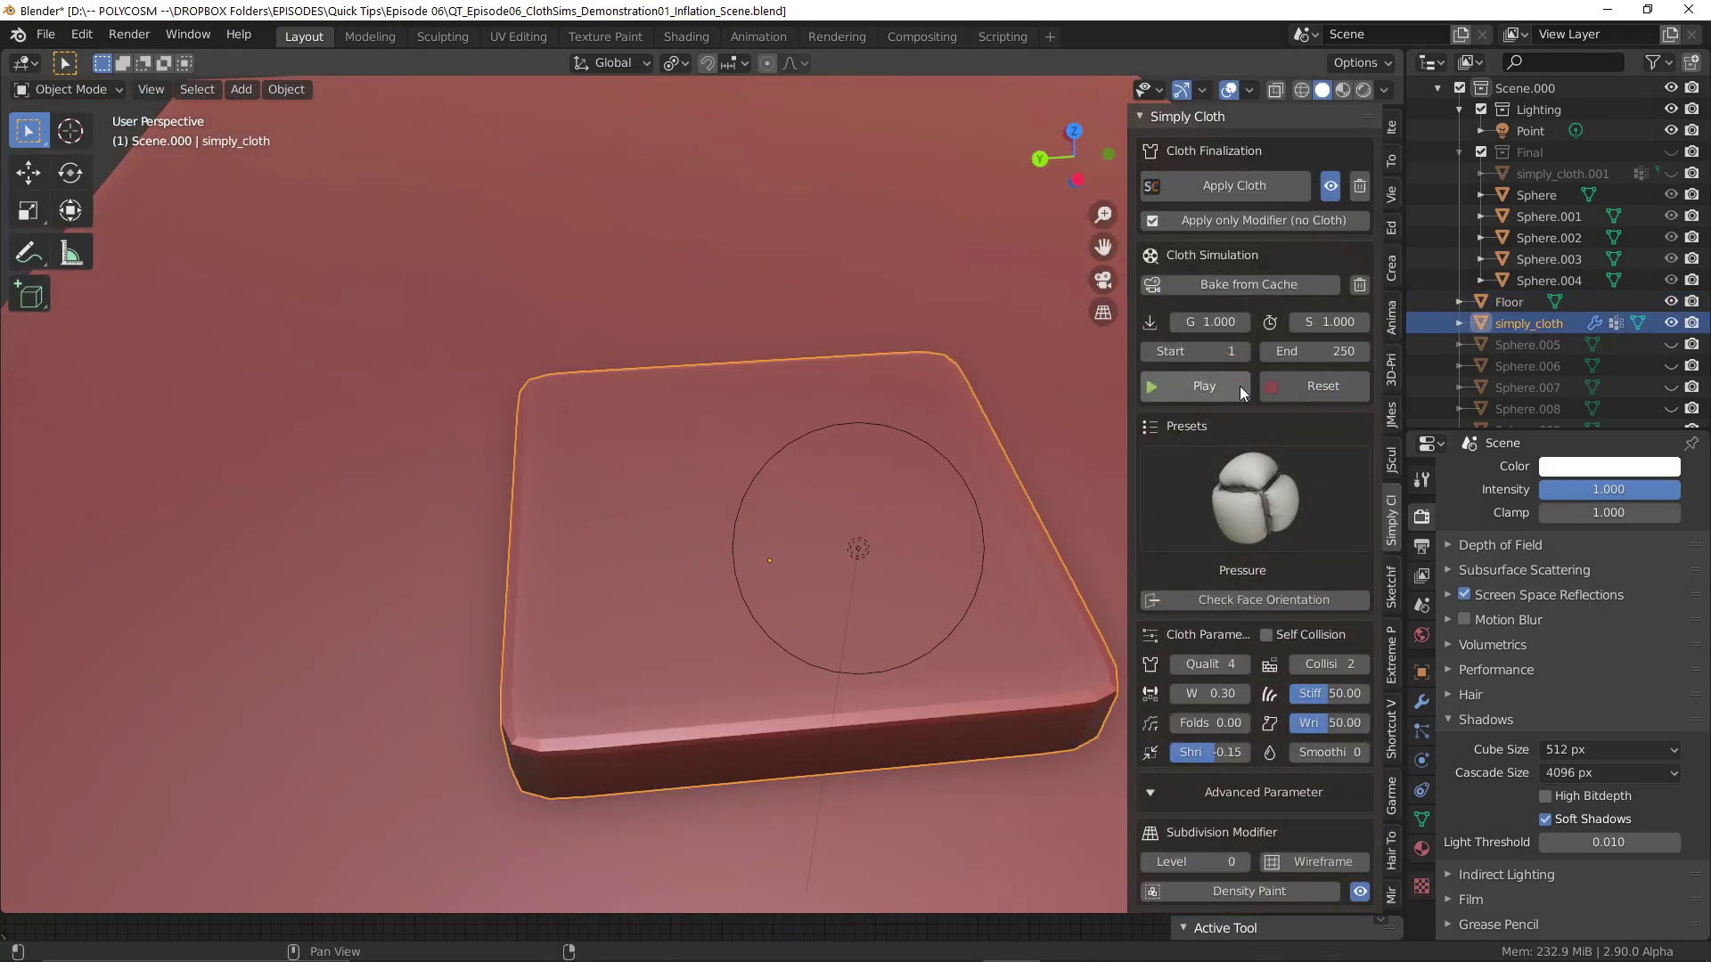
{"action": "left_click", "coordinate": [1216, 385]}
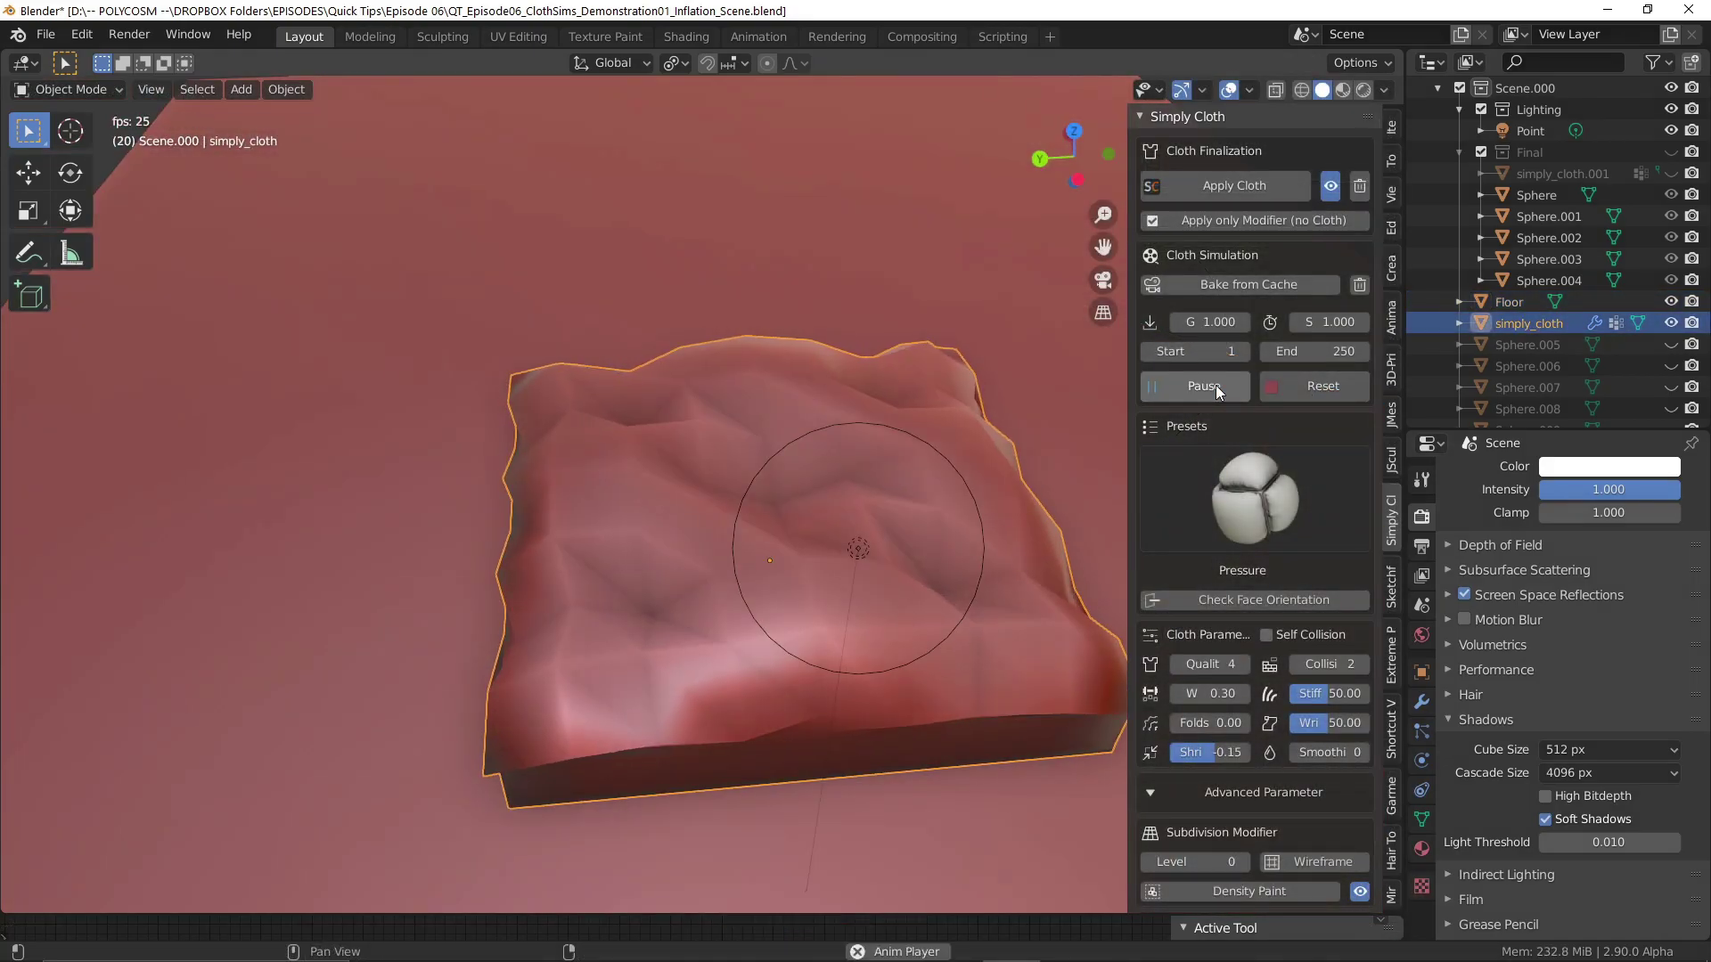
{"action": "left_click", "coordinate": [1215, 385]}
{"action": "middle_click_drag", "start_coordinate": [810, 496], "coordinate": [814, 551]}
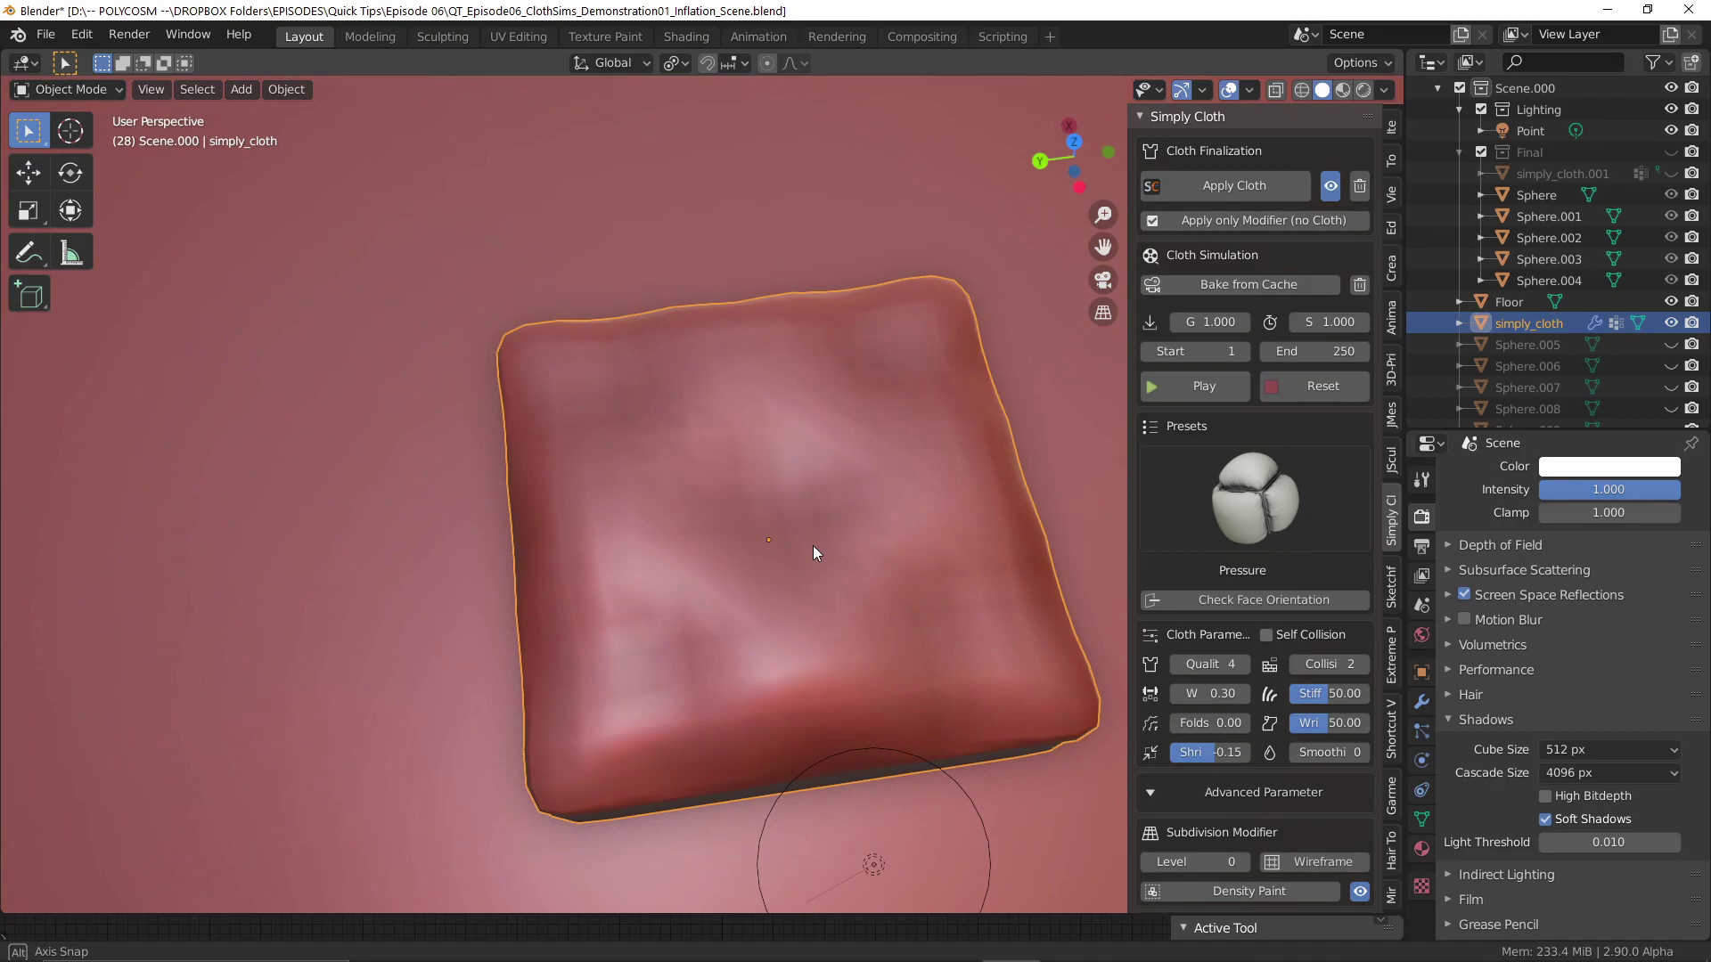
Reset the slab's simulation, set the subdivision modifier level to 2 and play the simulation again.
{"action": "left_click", "coordinate": [1296, 390]}
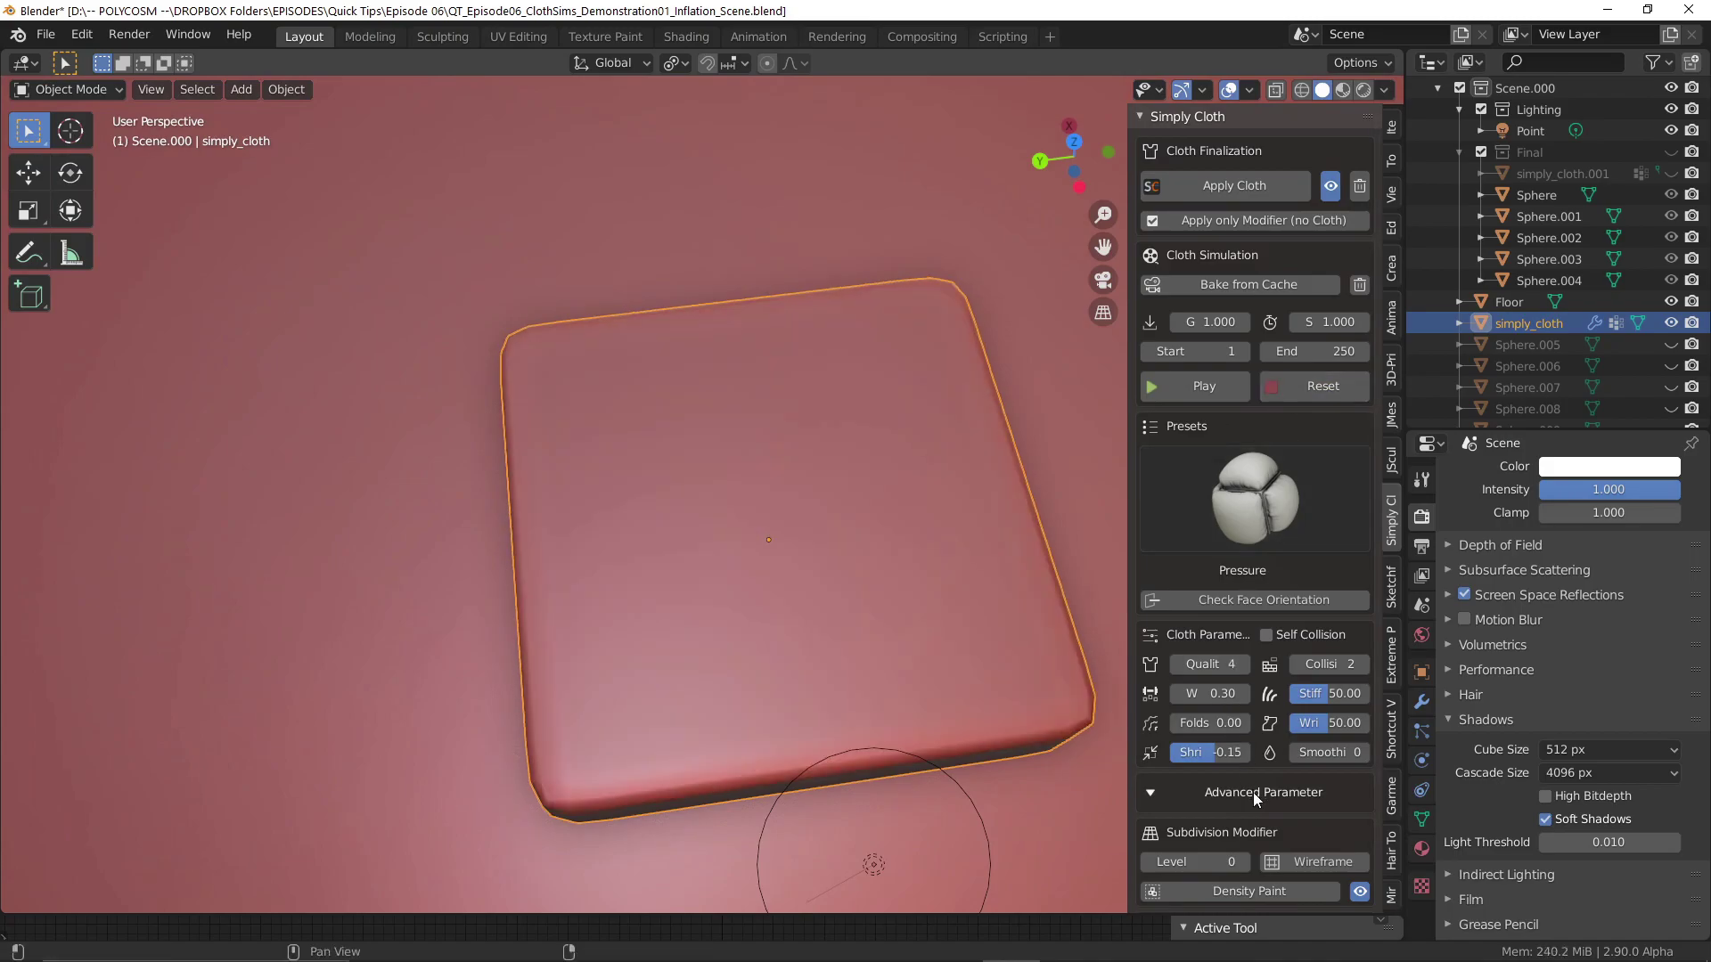
{"action": "scroll", "coordinate": [1253, 793], "scroll_direction": "down", "scroll_amount": 2}
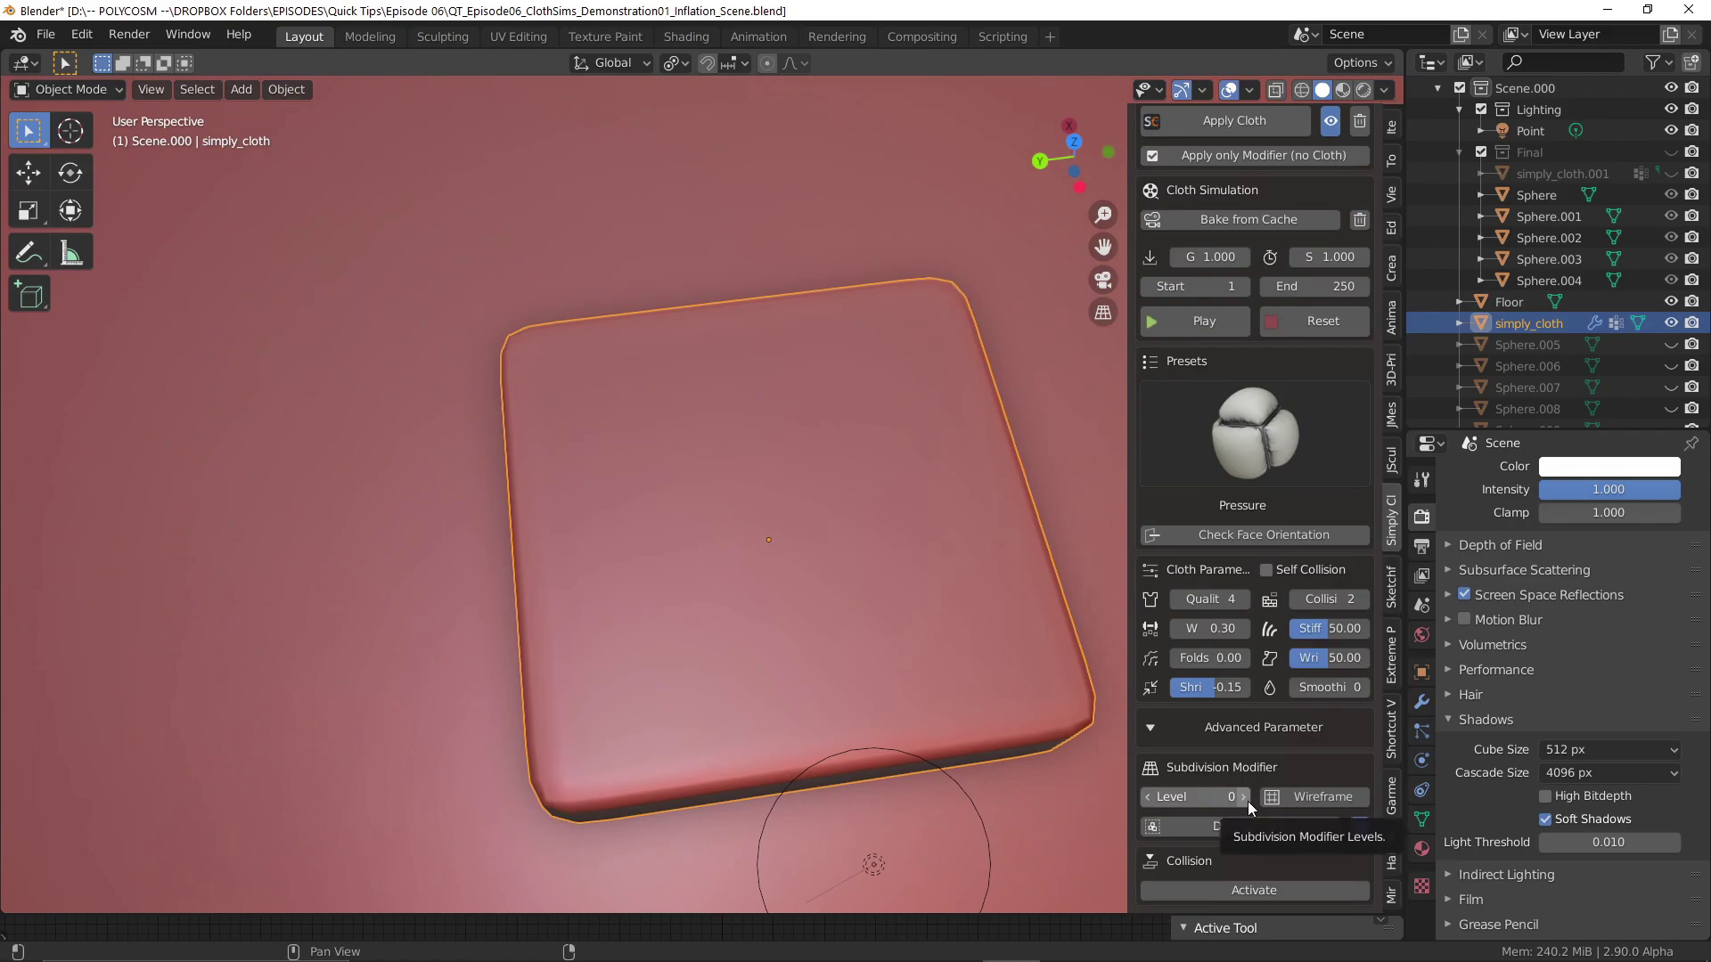
{"action": "left_click", "coordinate": [1244, 797]}
{"action": "left_click", "coordinate": [1244, 797]}
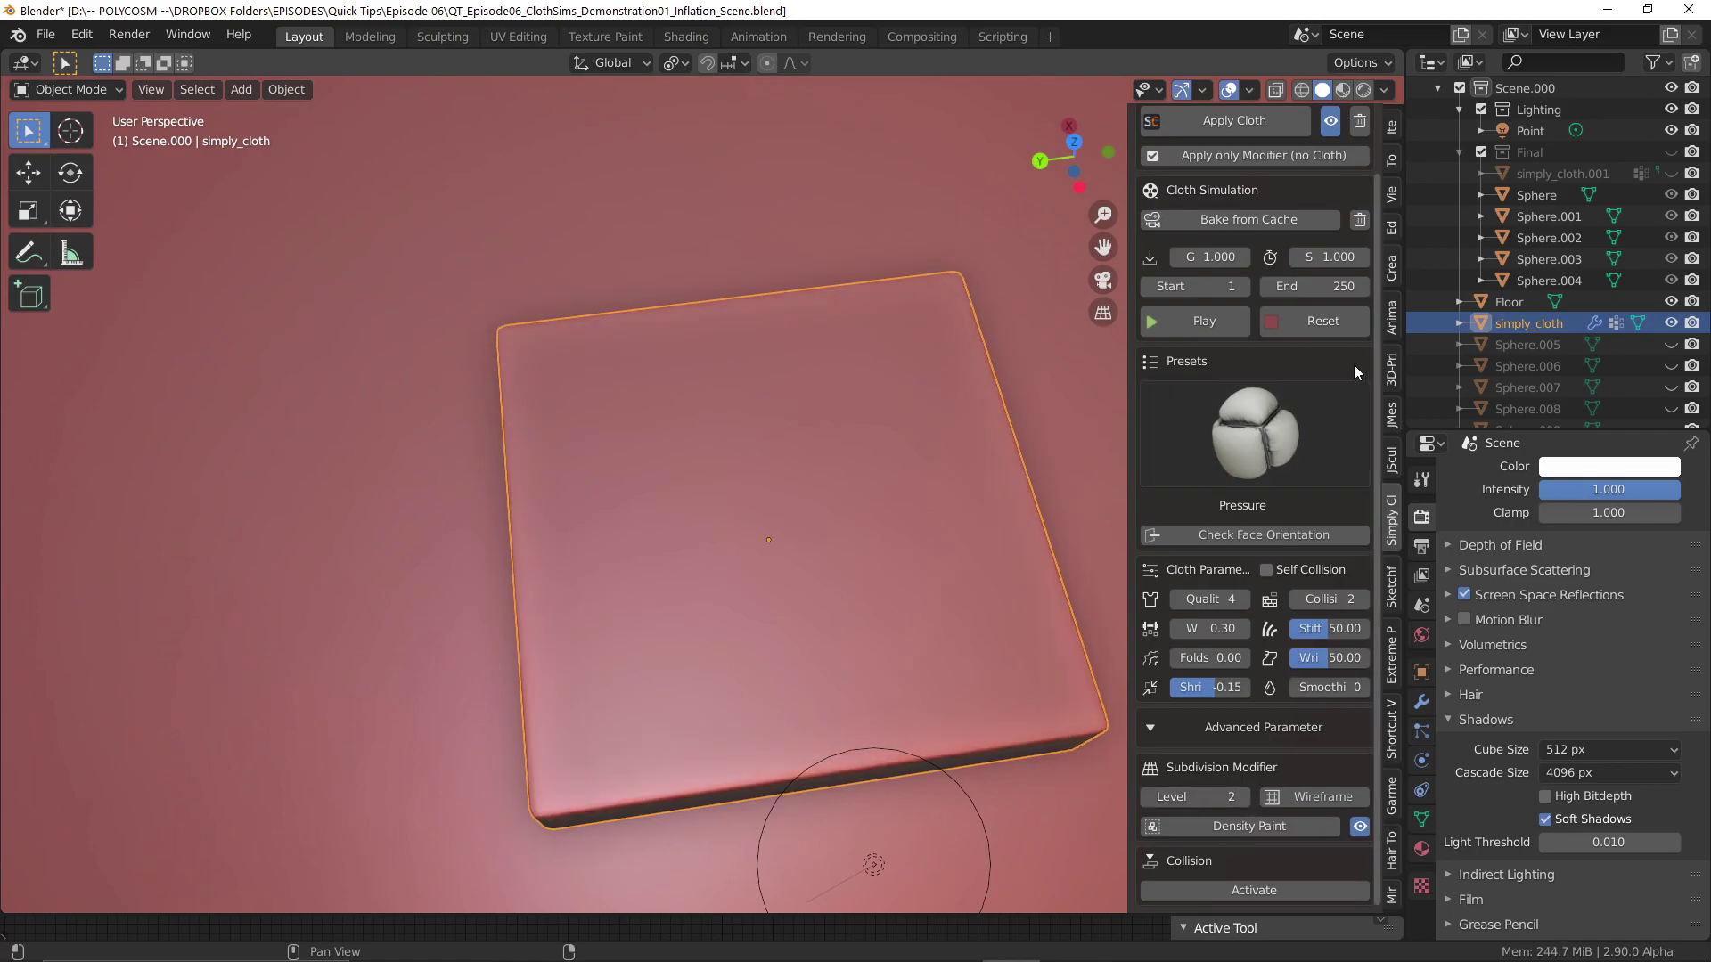
{"action": "left_click", "coordinate": [1221, 322]}
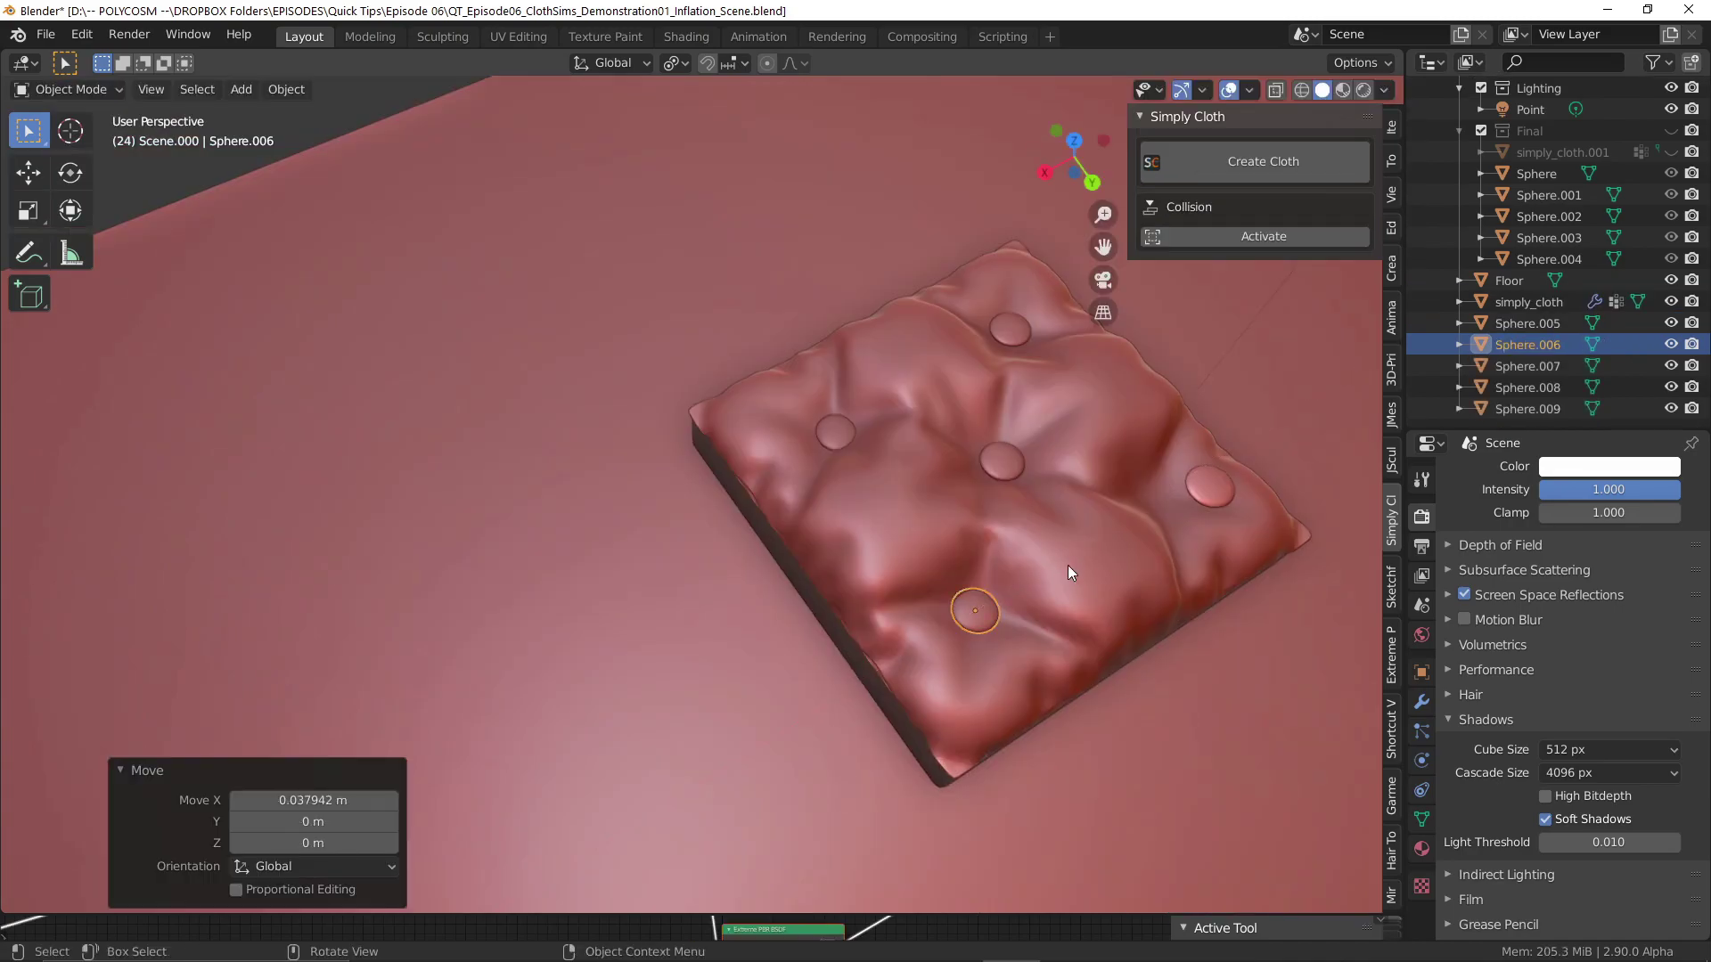
{"action": "middle_click_drag", "start_coordinate": [1068, 573], "coordinate": [774, 613], "text": "shift"}
{"action": "left_click", "coordinate": [891, 538]}
{"action": "middle_click_drag", "start_coordinate": [894, 540], "coordinate": [779, 469]}
{"action": "key", "text": "g"}
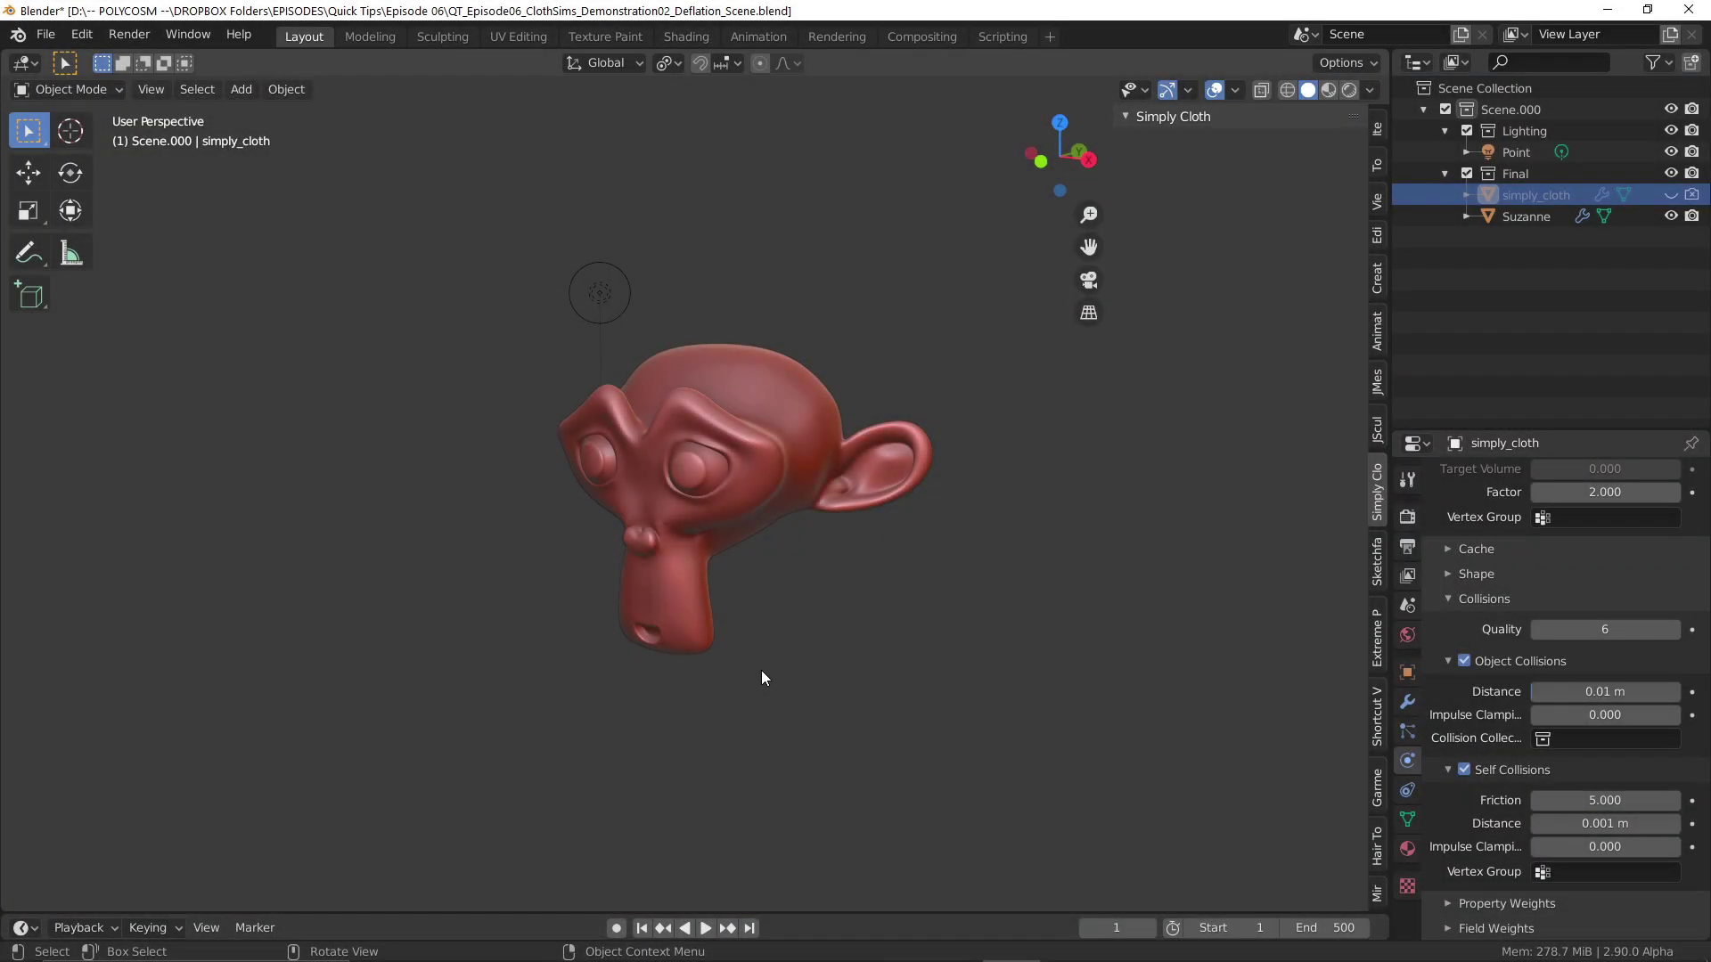
Add a Round Cube at the Suzanne head in the deflation scene and set its radius to about 3.40.
{"action": "middle_click_drag", "start_coordinate": [761, 670], "coordinate": [837, 667]}
{"action": "scroll", "coordinate": [733, 659], "scroll_direction": "up", "scroll_amount": 1}
{"action": "scroll", "coordinate": [838, 667], "scroll_direction": "down", "scroll_amount": 1}
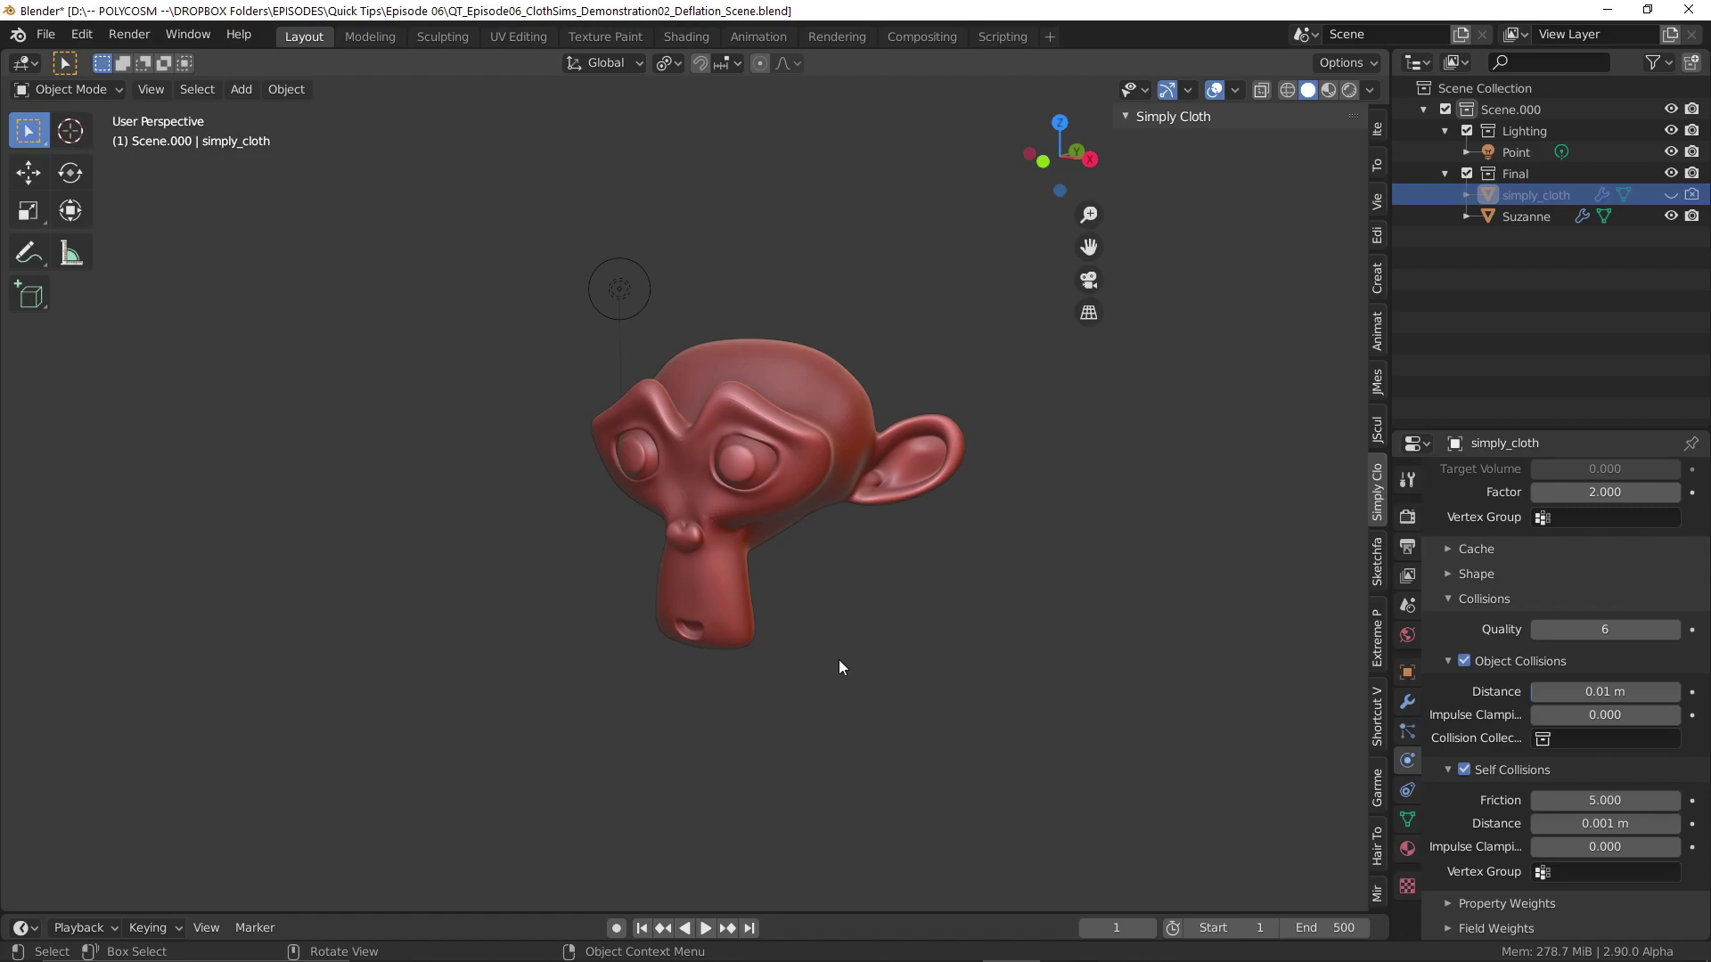
{"action": "key", "text": "shift+a"}
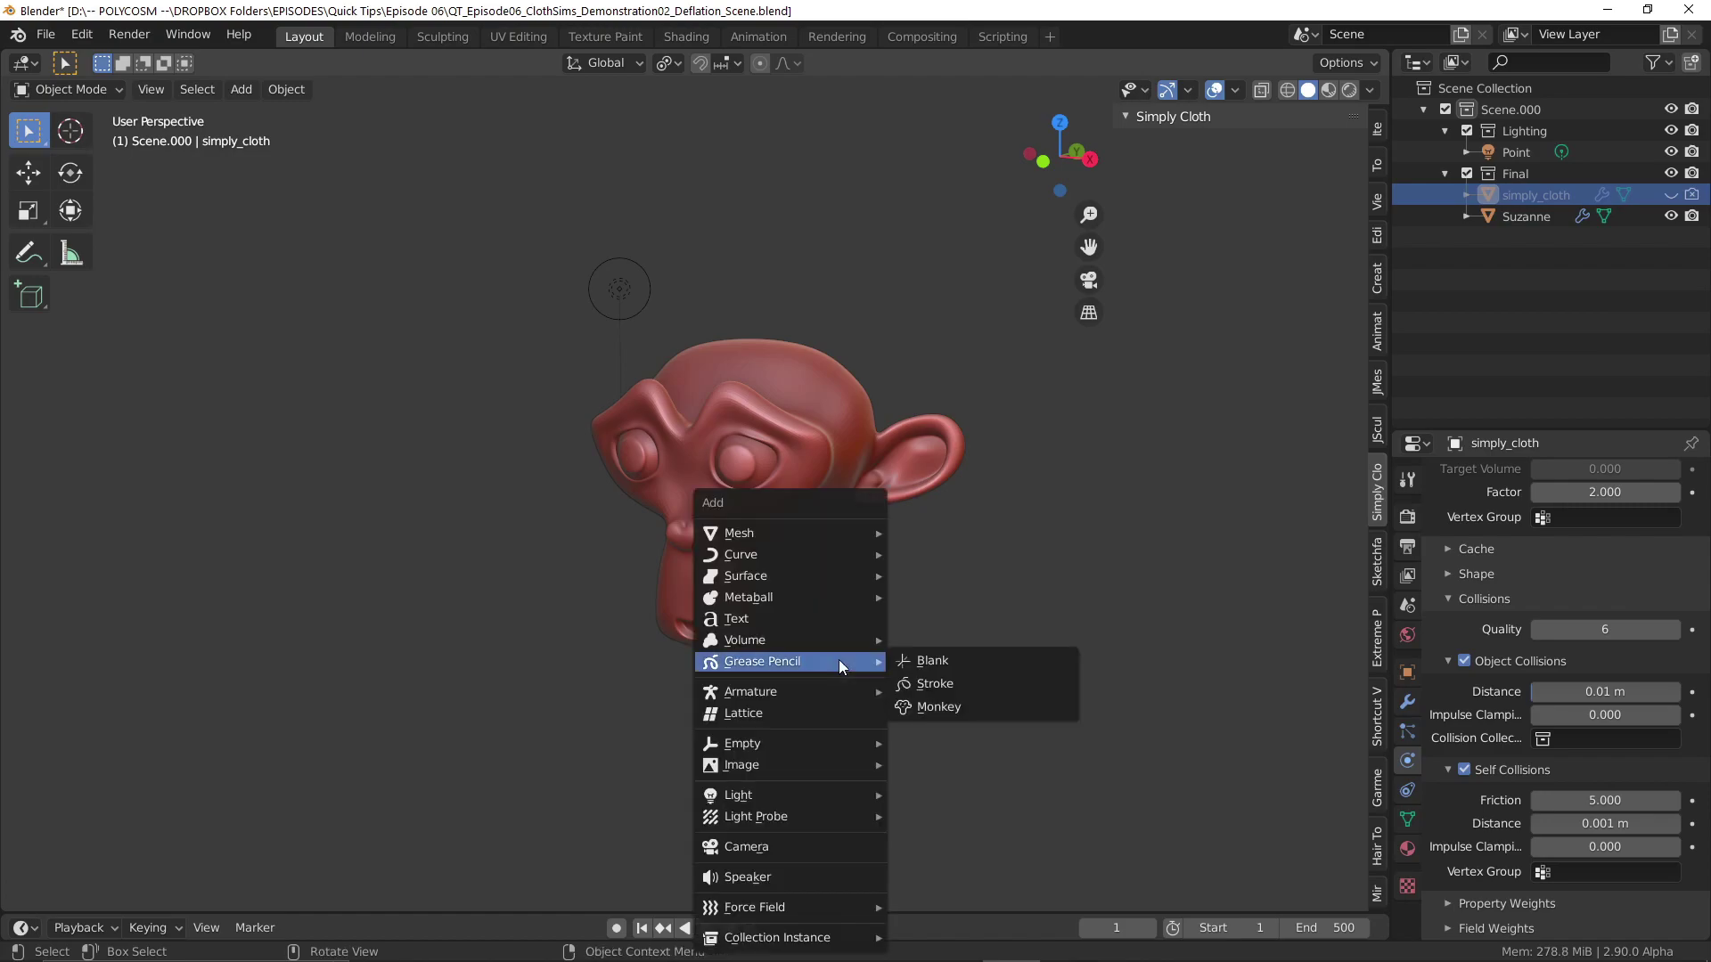
{"action": "mouse_move", "coordinate": [800, 531]}
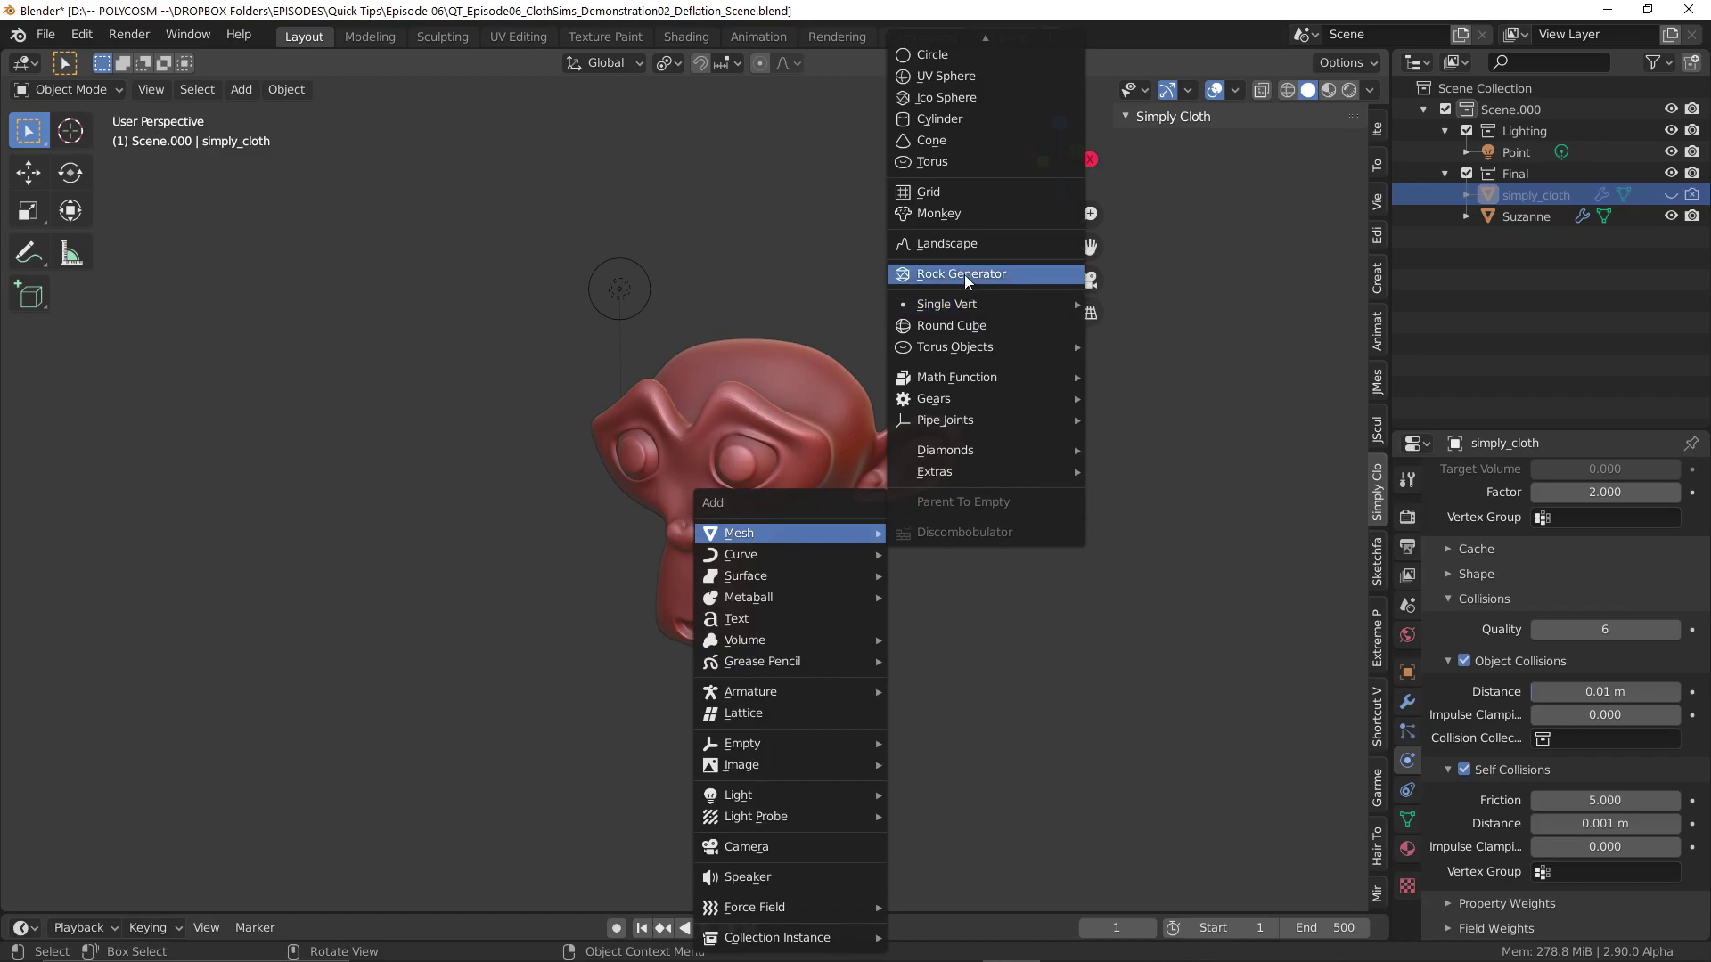
{"action": "left_click", "coordinate": [951, 325]}
{"action": "left_click_drag", "start_coordinate": [259, 389], "coordinate": [321, 390]}
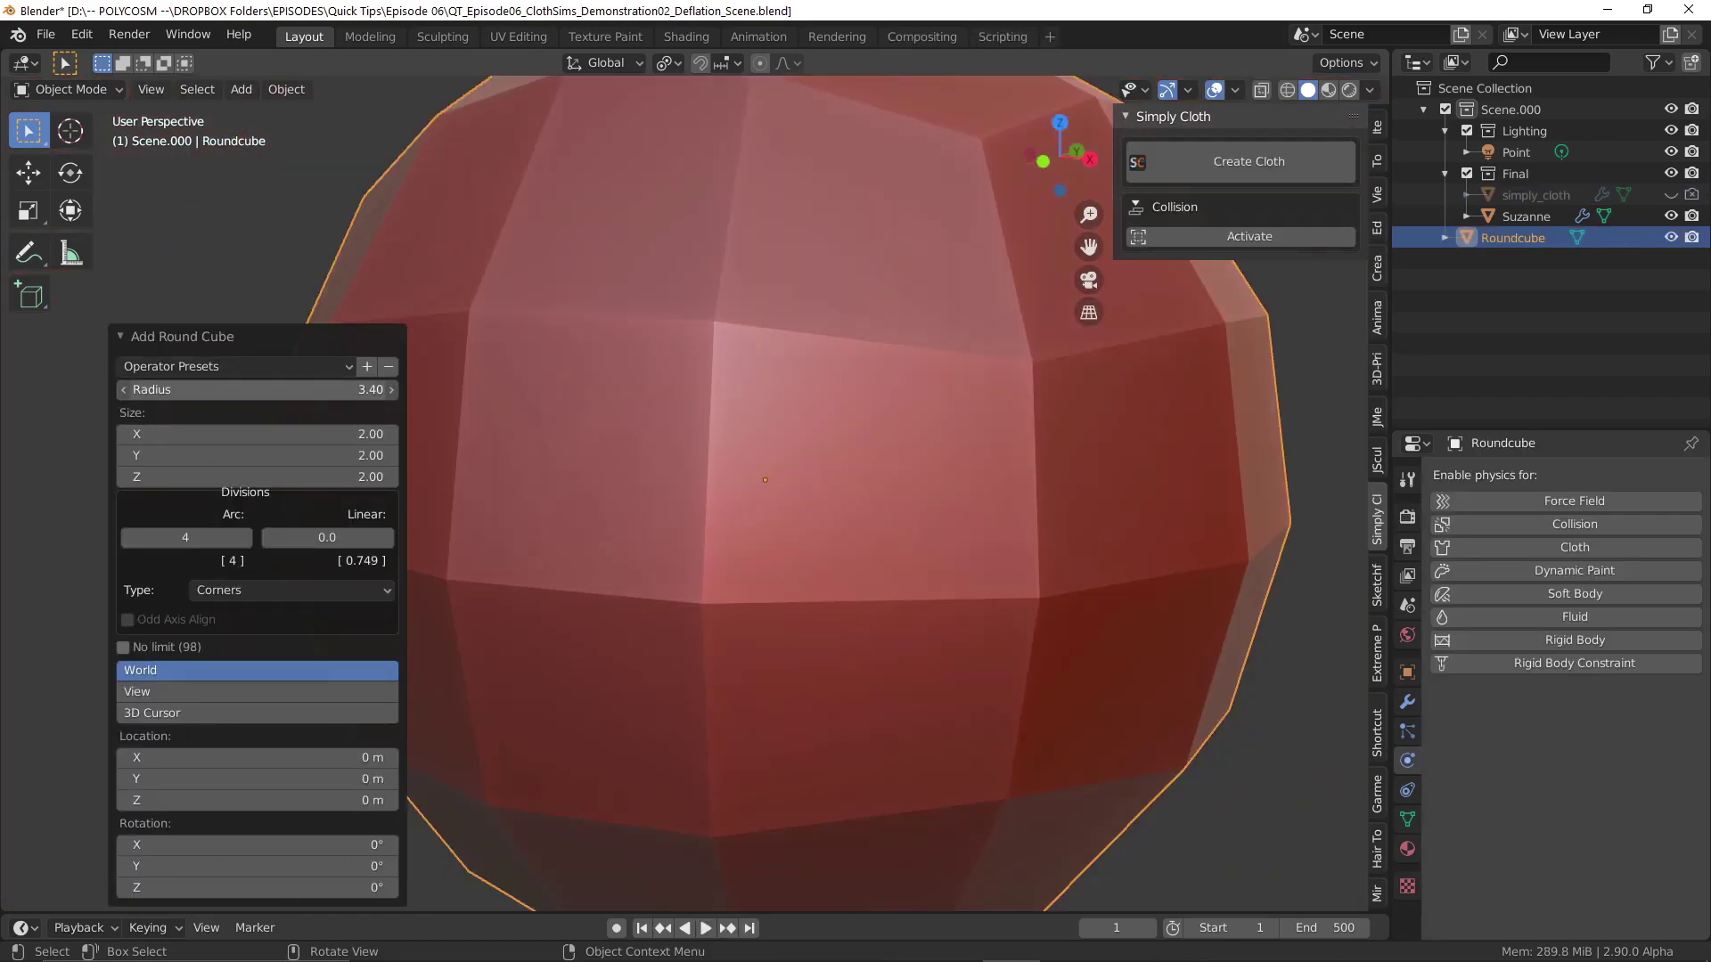
Add a Subdivision Surface modifier to the round cube, raise its viewport subdivision level and apply the modifier.
{"action": "scroll", "coordinate": [730, 485], "scroll_direction": "down", "scroll_amount": 6}
{"action": "left_click", "coordinate": [1407, 702]}
{"action": "left_click", "coordinate": [1566, 475]}
{"action": "left_click", "coordinate": [1293, 812]}
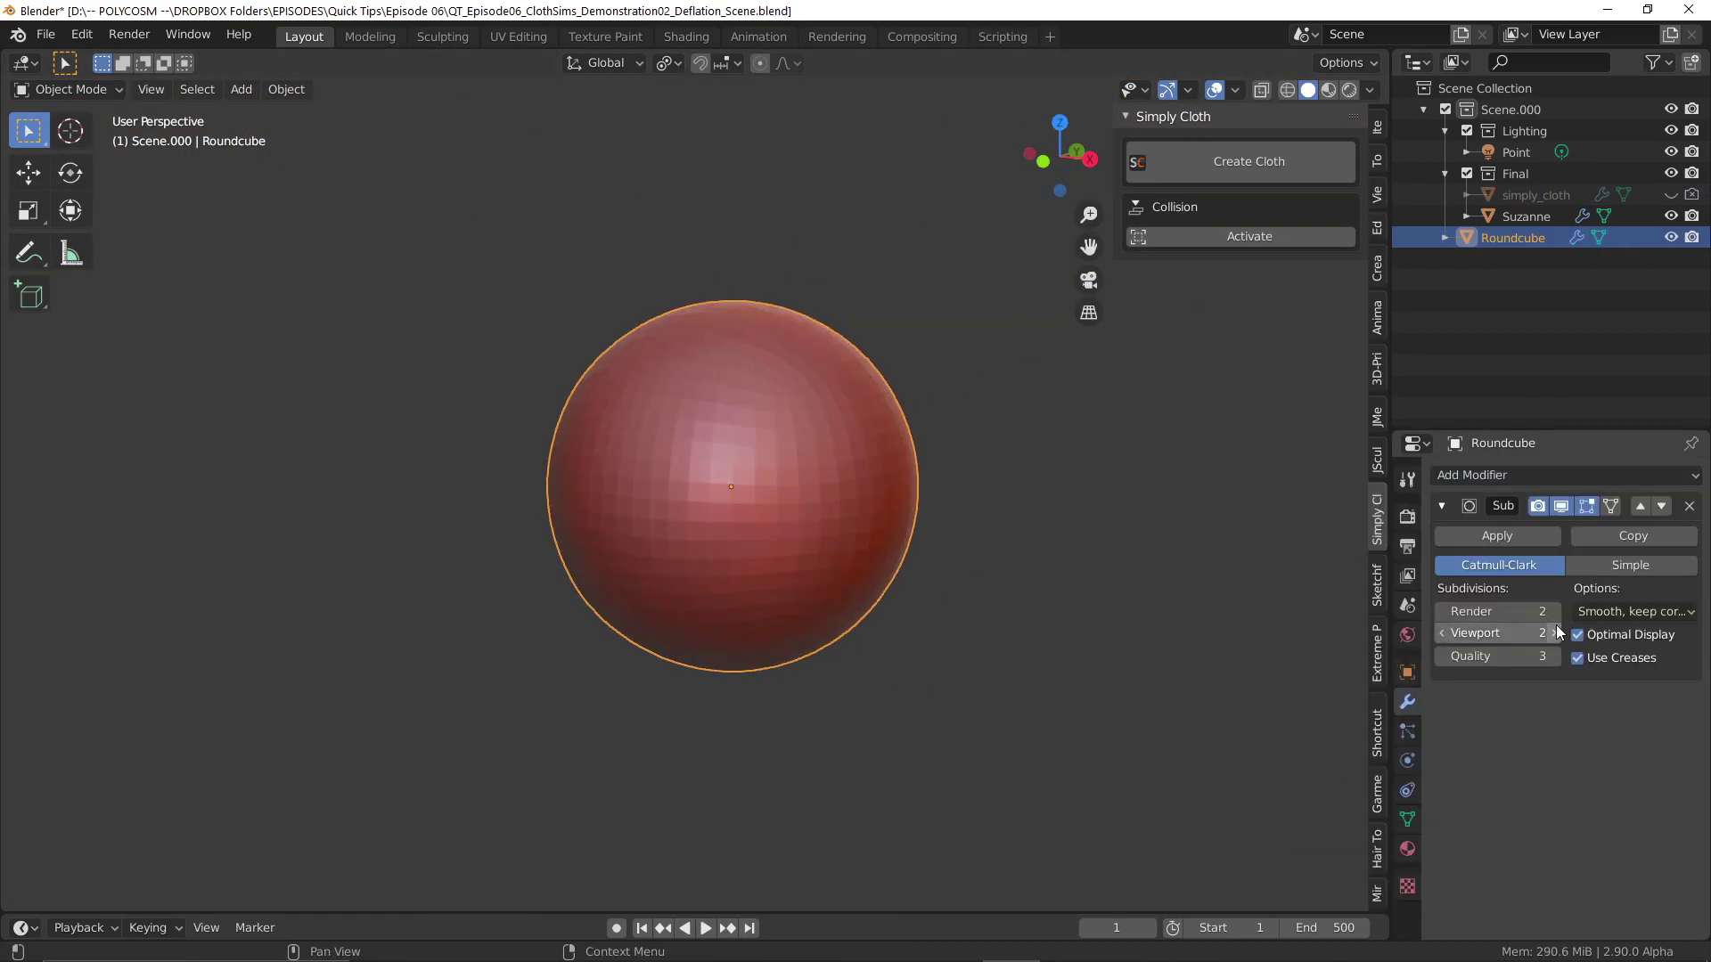
{"action": "left_click", "coordinate": [1556, 633]}
{"action": "left_click", "coordinate": [1556, 632]}
{"action": "left_click", "coordinate": [1539, 539]}
In Edit Mode with X-ray on in front view, select the lower half of the sphere's vertices and delete them.
{"action": "key", "text": "Tab"}
{"action": "left_click", "coordinate": [1043, 162]}
{"action": "scroll", "coordinate": [843, 447], "scroll_direction": "up", "scroll_amount": 3}
{"action": "key", "text": "alt+z"}
{"action": "left_click_drag", "start_coordinate": [1080, 802], "coordinate": [343, 499]}
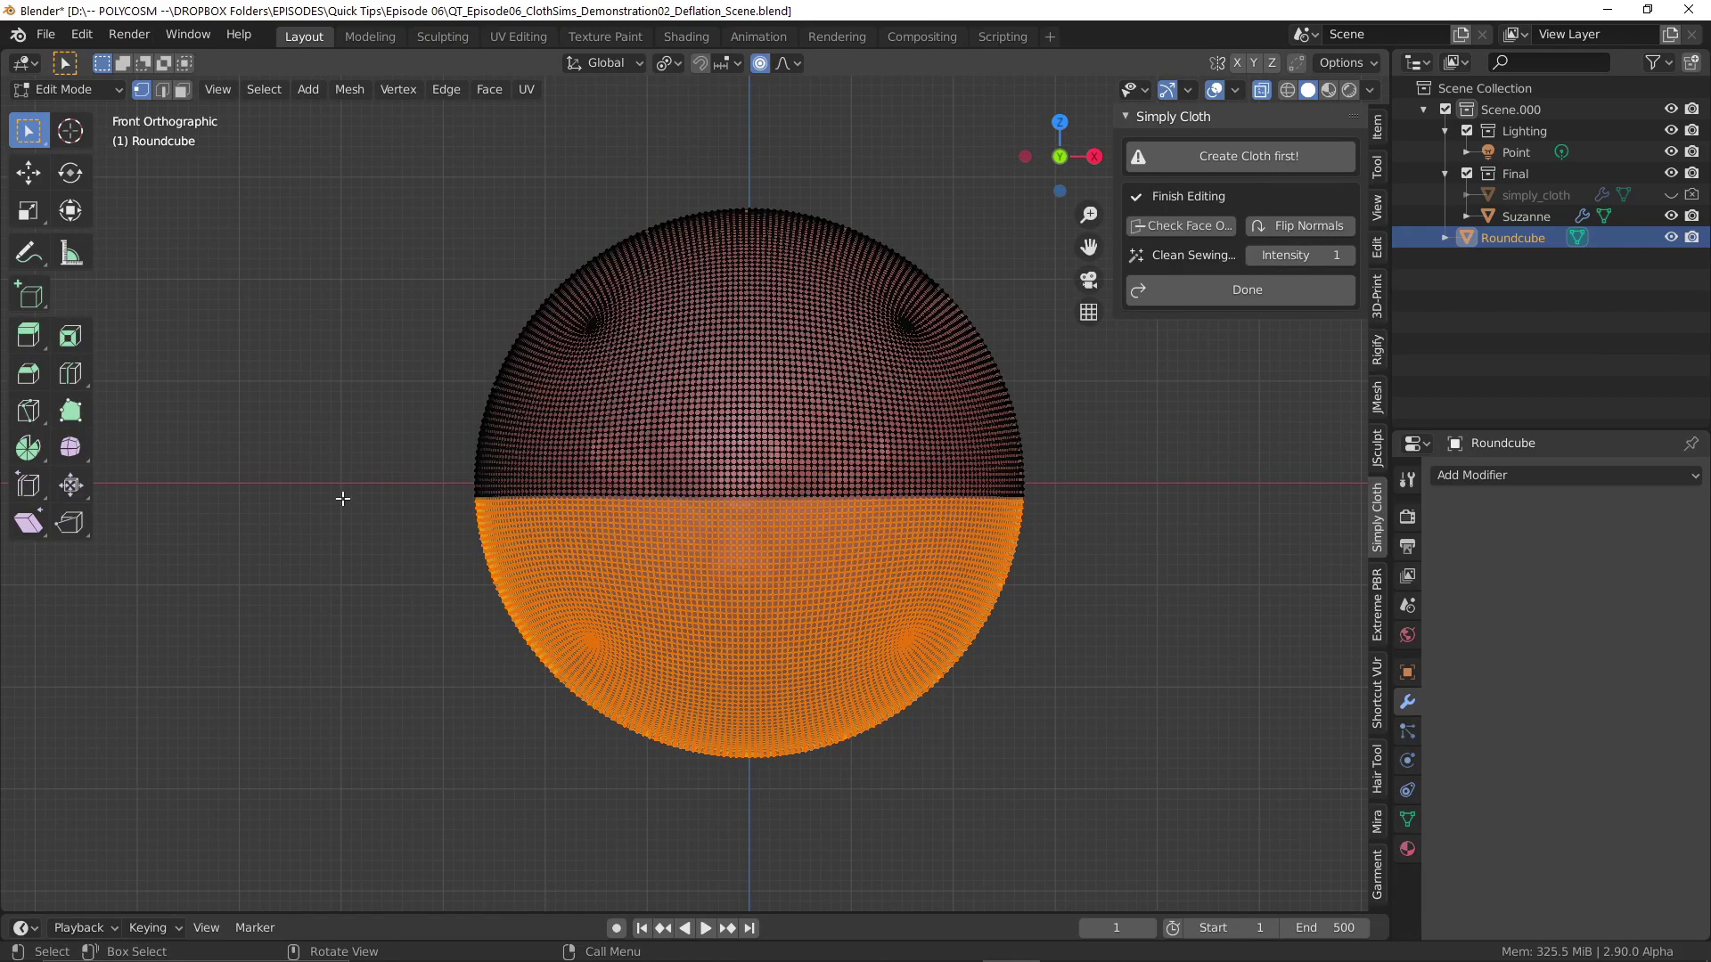
{"action": "key", "text": "x"}
{"action": "left_click", "coordinate": [724, 368]}
Scale the remaining dome to about 0.693, lower it along Z over the head and return to Object Mode with X-ray off.
{"action": "key", "text": "a"}
{"action": "key", "text": "o"}
{"action": "key", "text": "s"}
{"action": "left_click", "coordinate": [900, 246]}
{"action": "key", "text": "g"}
{"action": "key", "text": "z"}
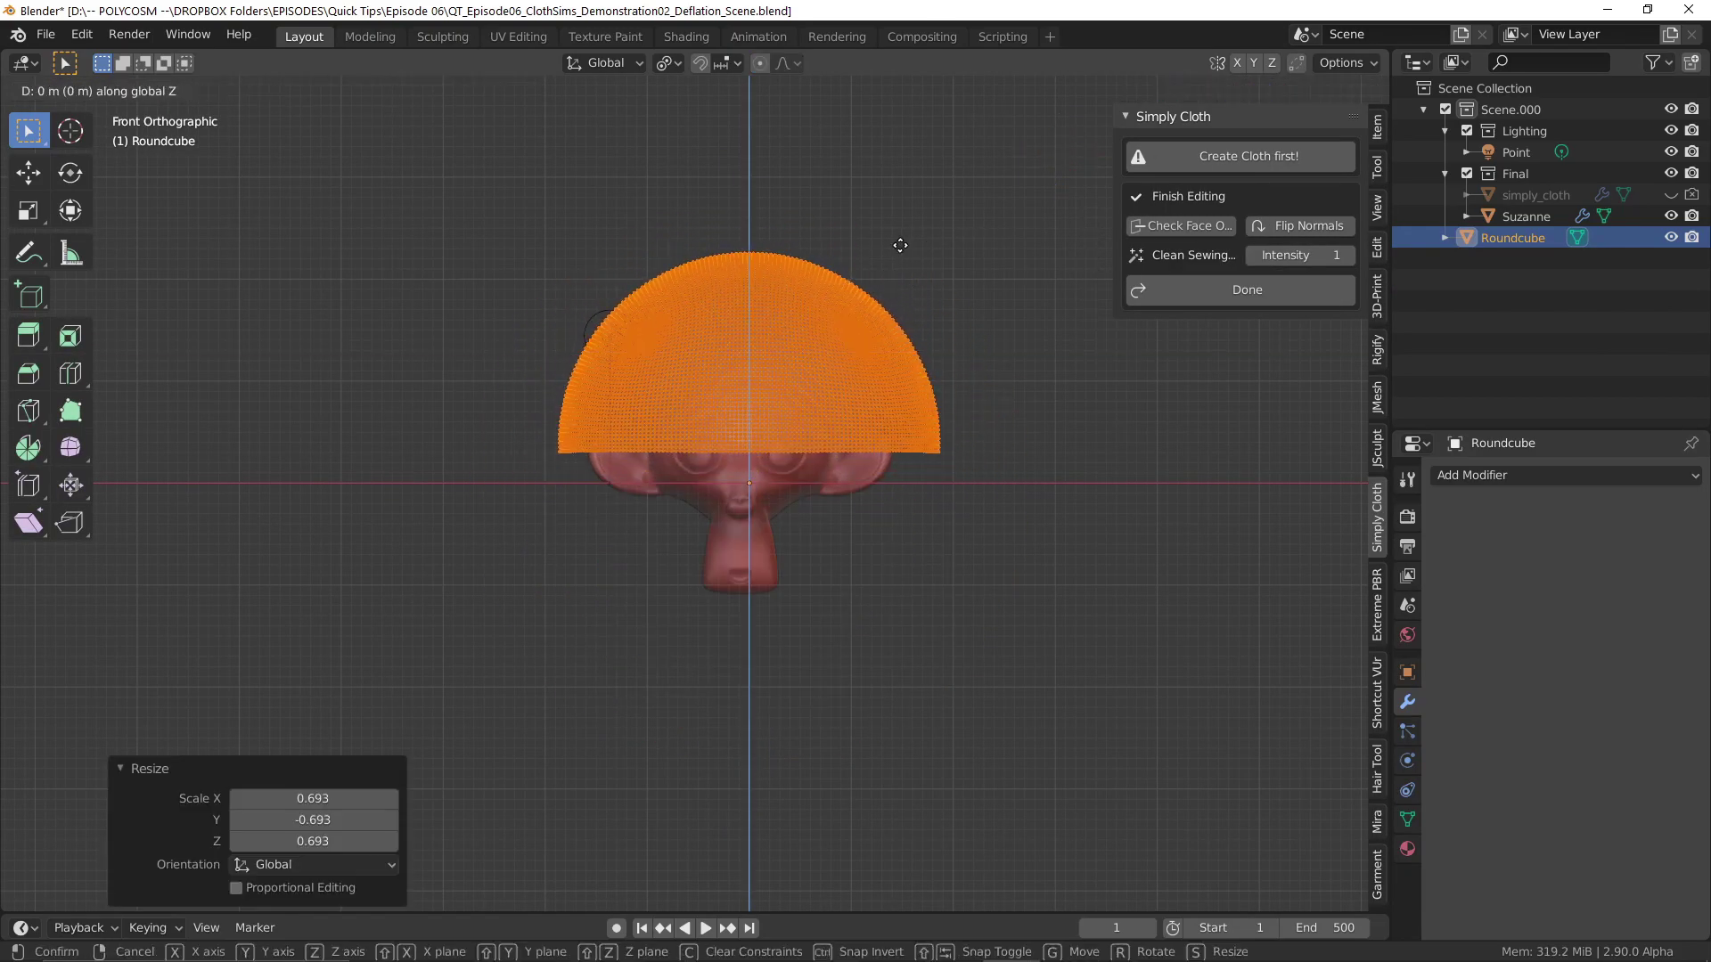
{"action": "left_click", "coordinate": [900, 367]}
{"action": "middle_click_drag", "start_coordinate": [900, 366], "coordinate": [775, 401]}
{"action": "key", "text": "alt+z"}
{"action": "key", "text": "Tab"}
Activate collision on the Suzanne head and create a cloth from the dome.
{"action": "middle_click_drag", "start_coordinate": [624, 312], "coordinate": [561, 230]}
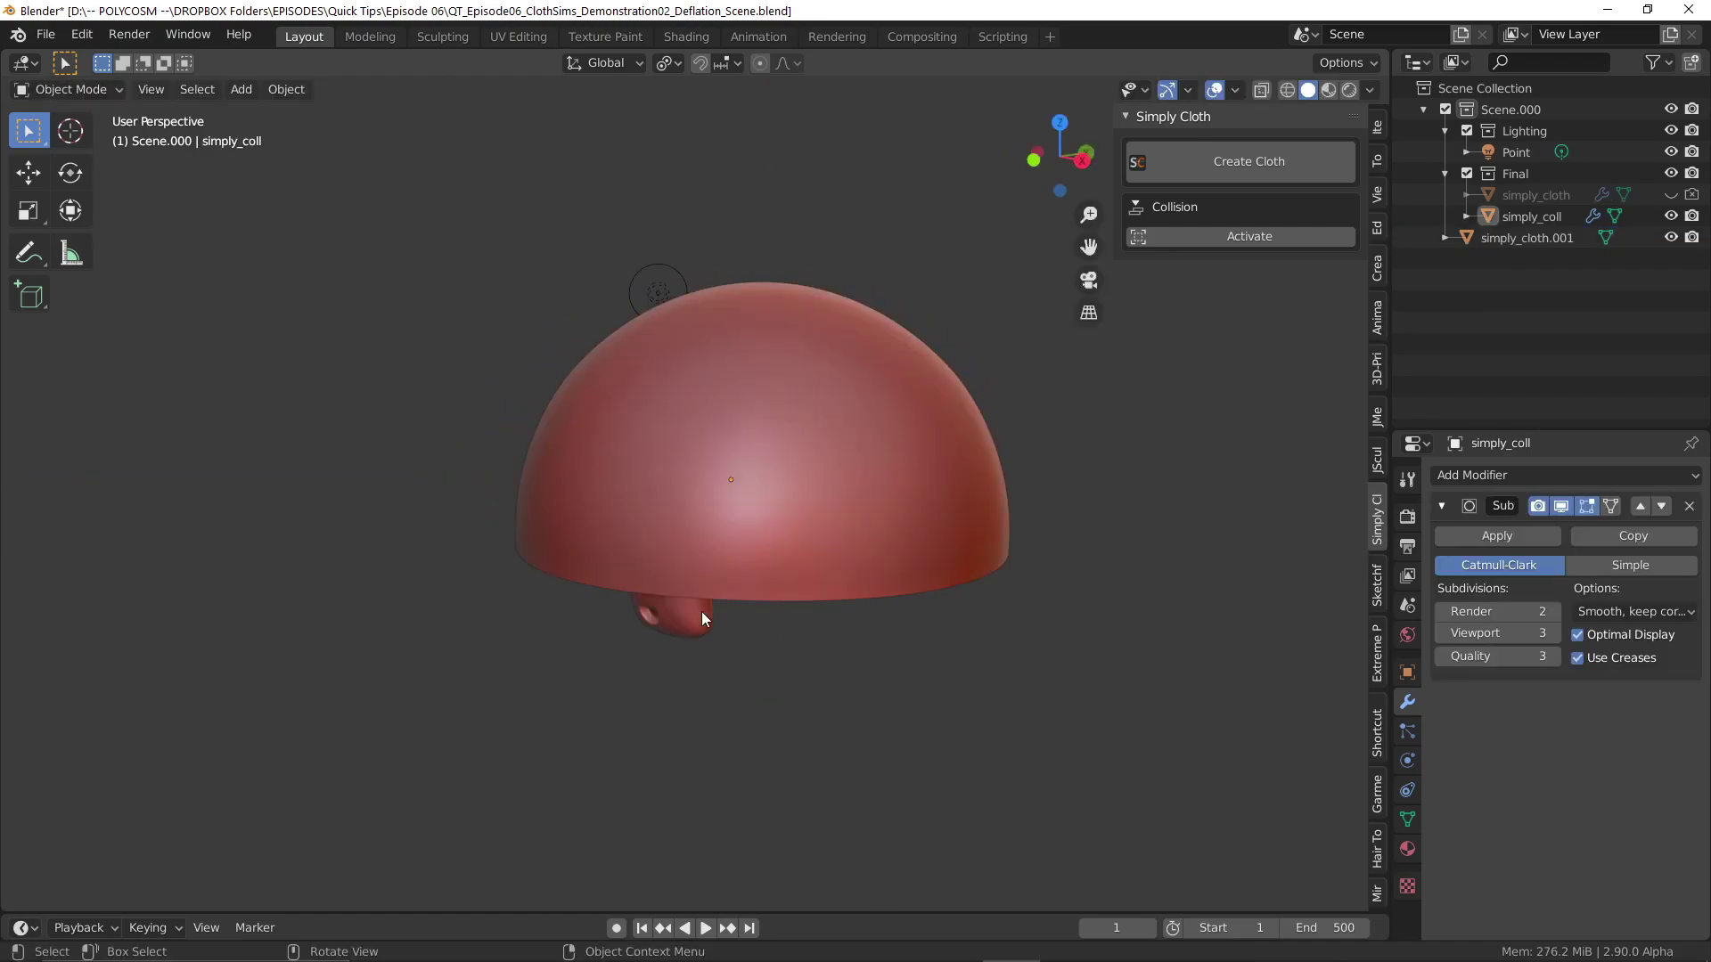
{"action": "left_click", "coordinate": [704, 620]}
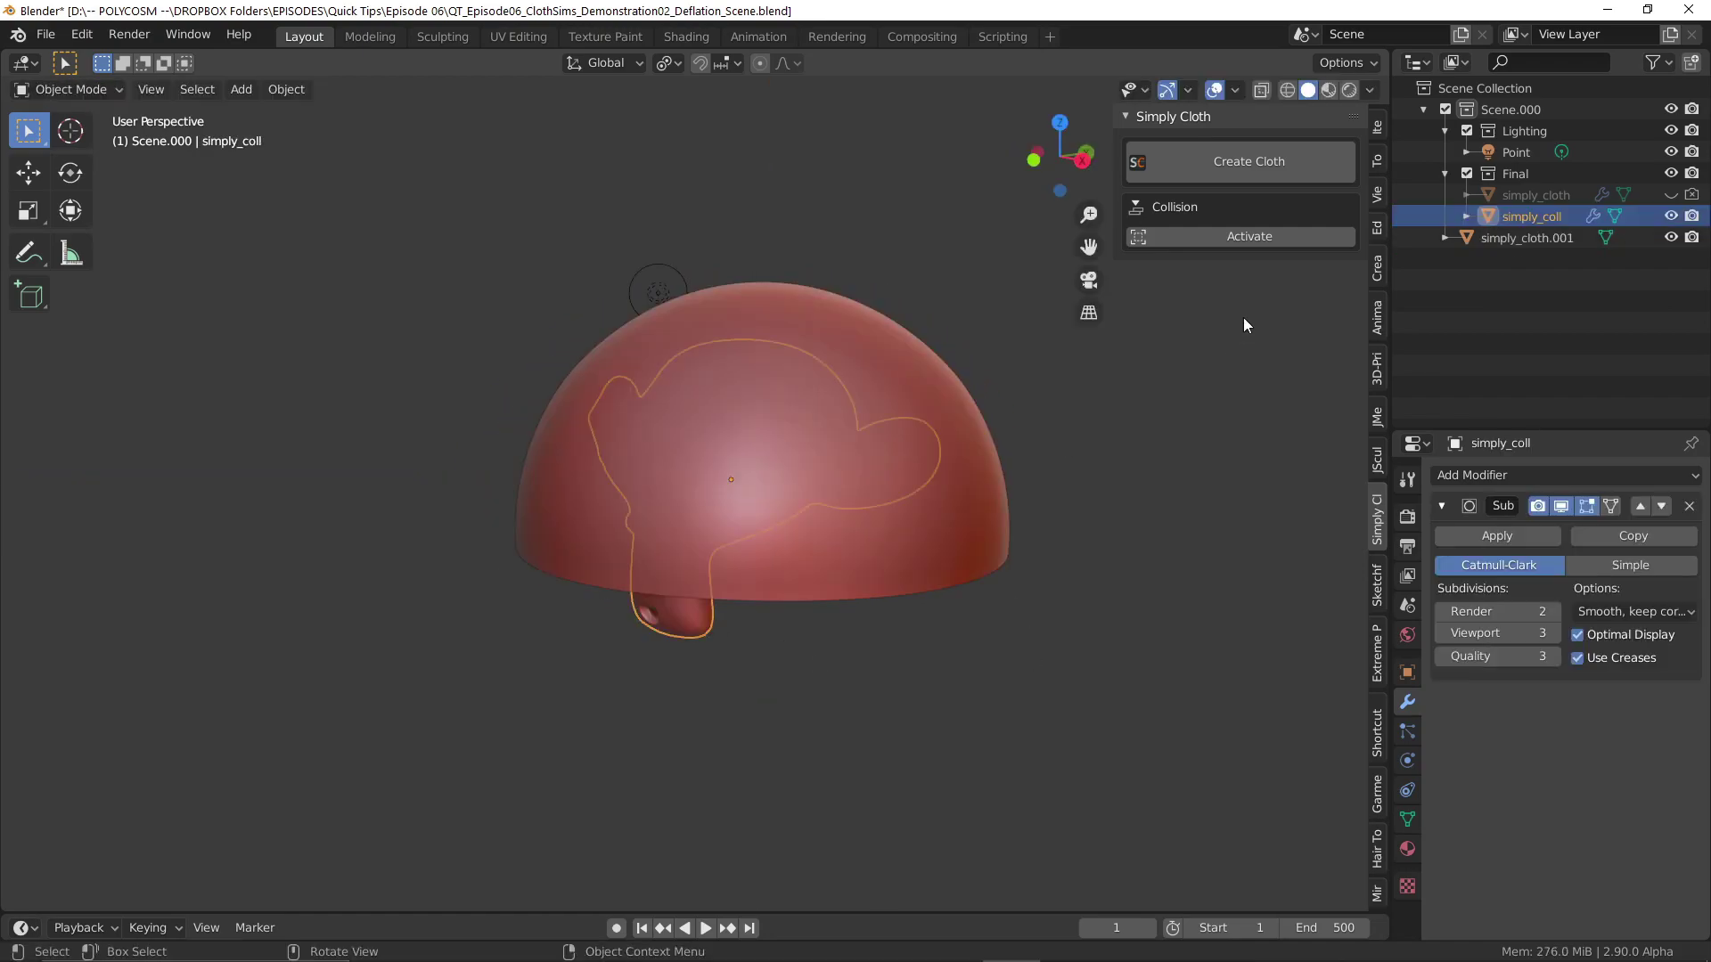
{"action": "left_click", "coordinate": [1248, 236]}
{"action": "left_click", "coordinate": [900, 498]}
{"action": "left_click", "coordinate": [1176, 169]}
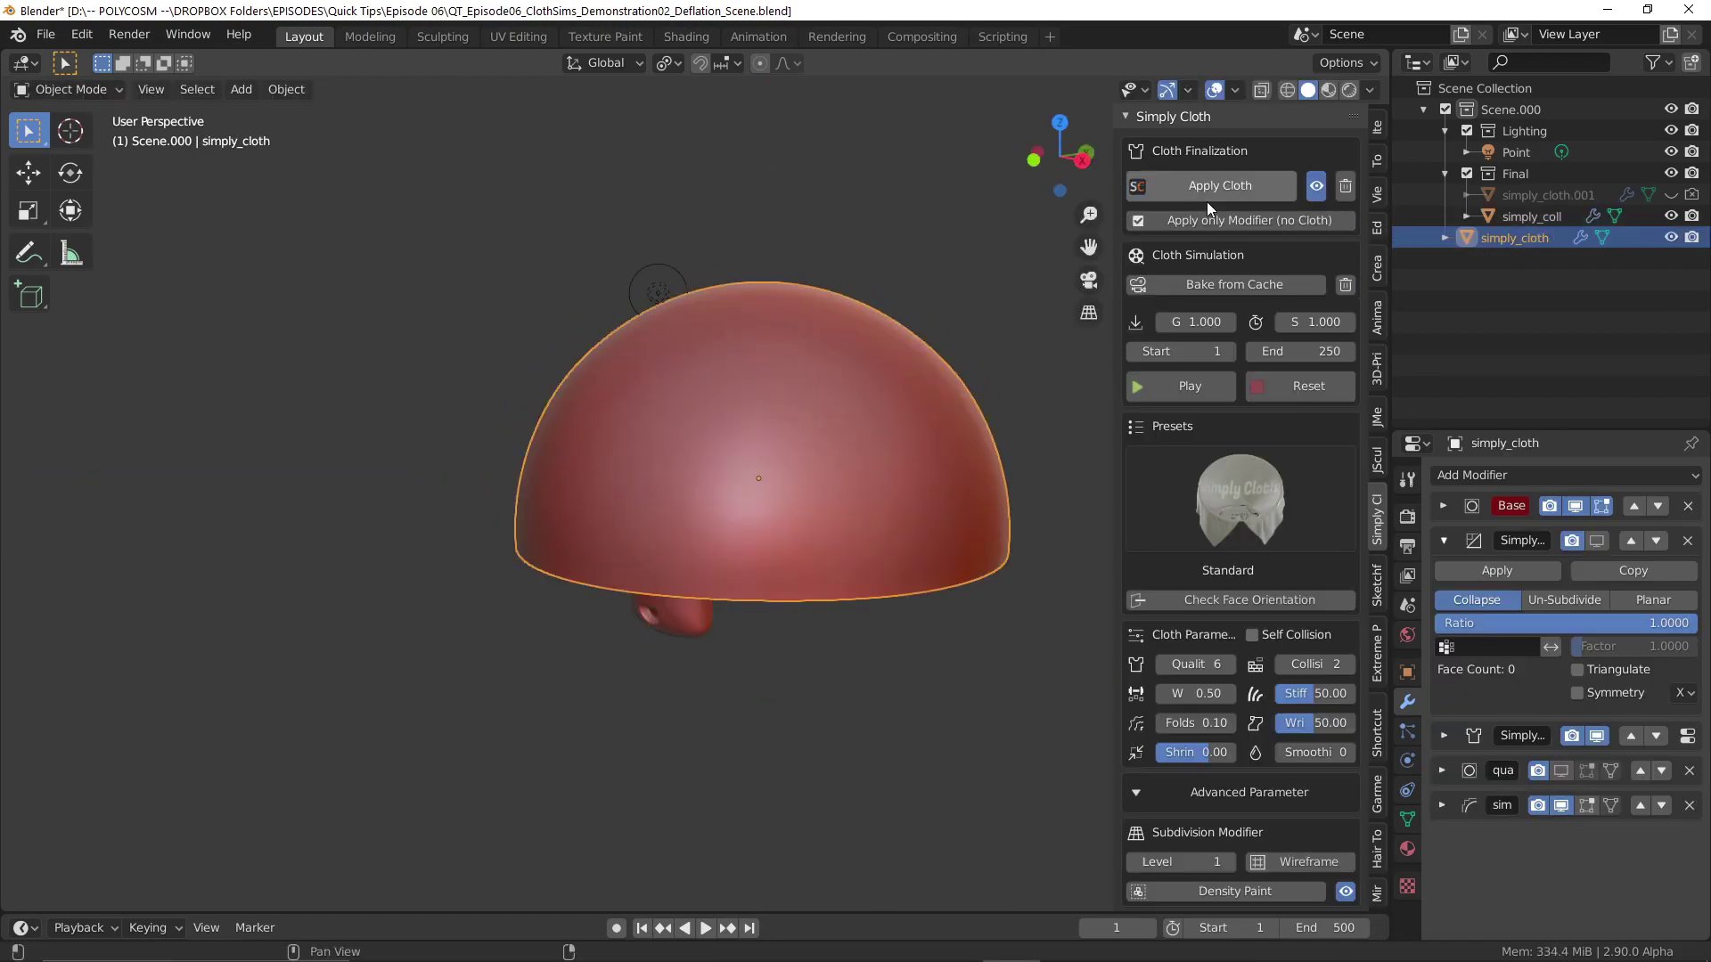
Apply the Shrink Pressure preset to the dome cloth and set its shrink value to 0.
{"action": "left_click", "coordinate": [1238, 517]}
{"action": "left_click", "coordinate": [741, 782]}
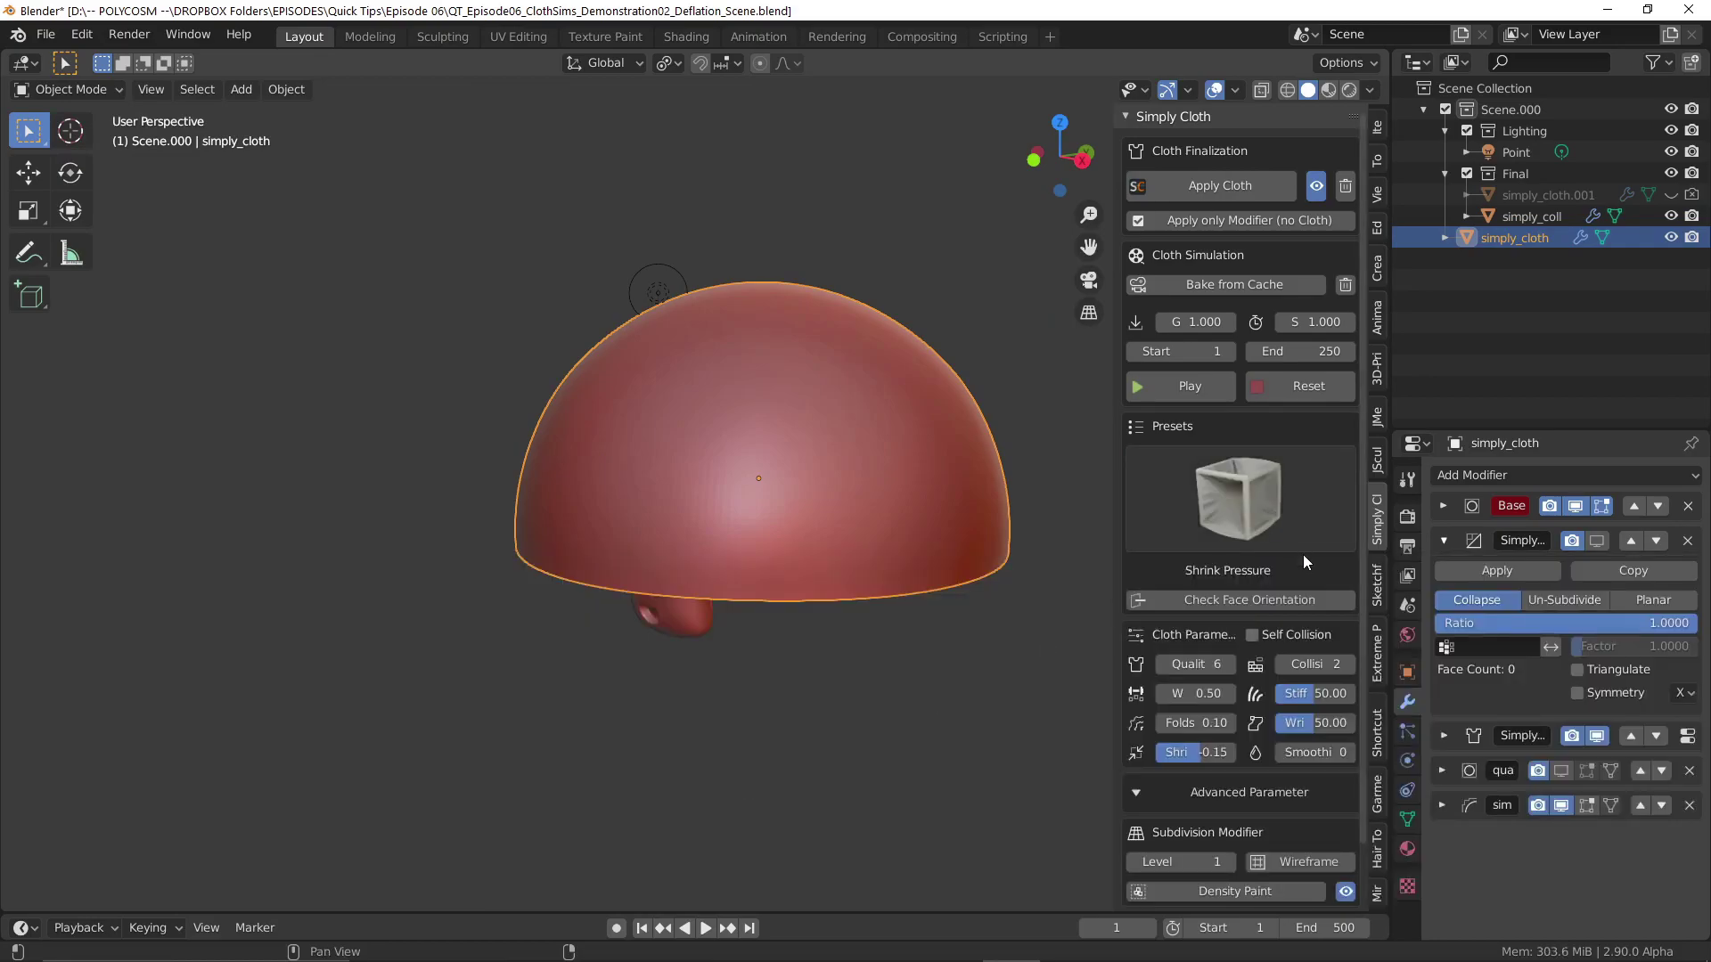
{"action": "scroll", "coordinate": [1308, 571], "scroll_direction": "down", "scroll_amount": 1}
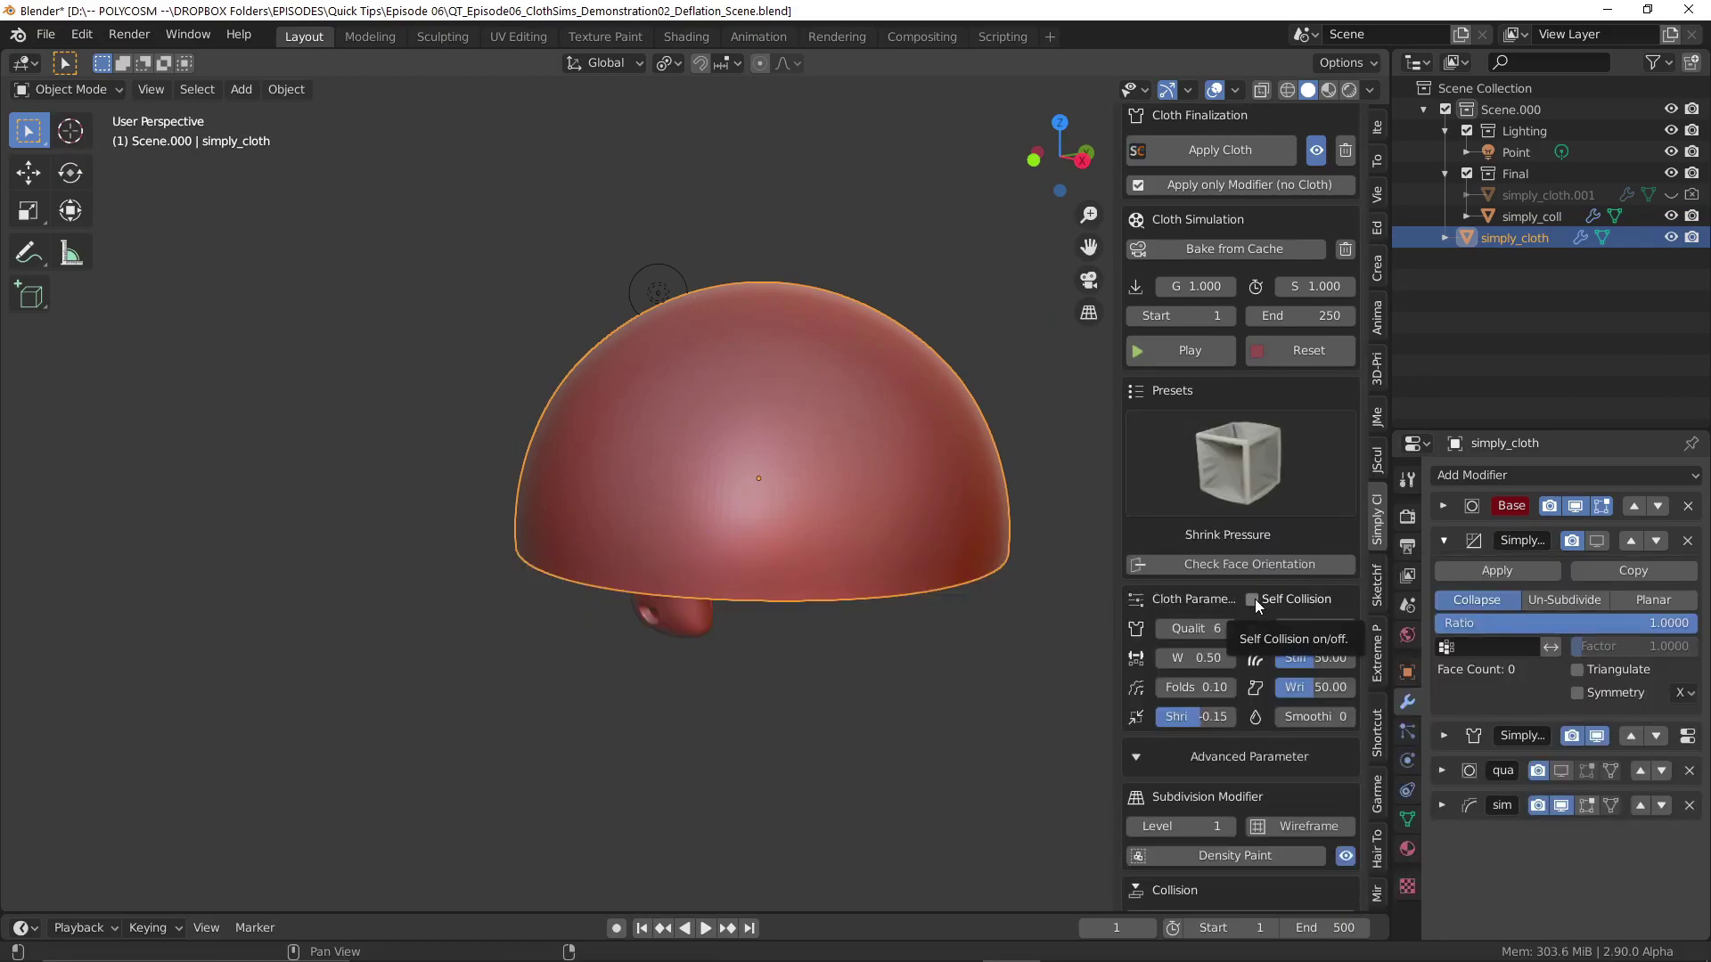
{"action": "left_click", "coordinate": [1209, 717]}
{"action": "type", "text": "00"}
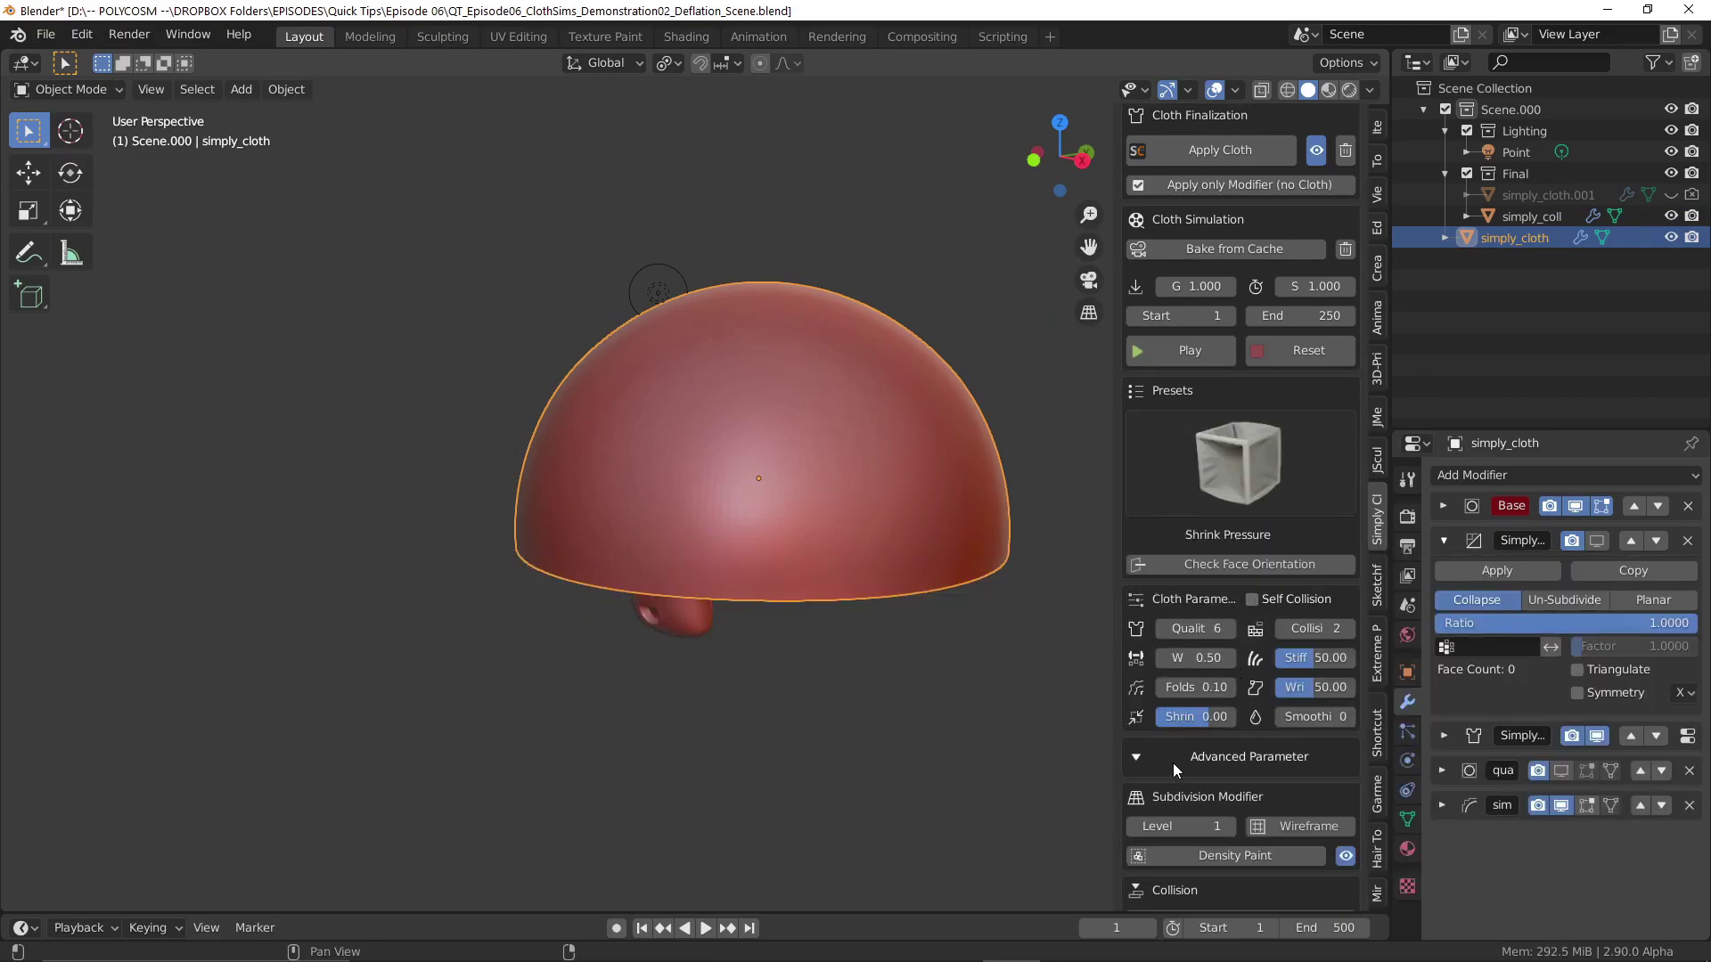
Set the cloth's pressure intensity to -10 and factor to 2, collision quality to 4, weight and stiffness to 1, and folds to 100.
{"action": "left_click", "coordinate": [1151, 756]}
{"action": "scroll", "coordinate": [1152, 755], "scroll_direction": "down", "scroll_amount": 4}
{"action": "left_click", "coordinate": [1215, 726]}
{"action": "type", "text": "-2.0"}
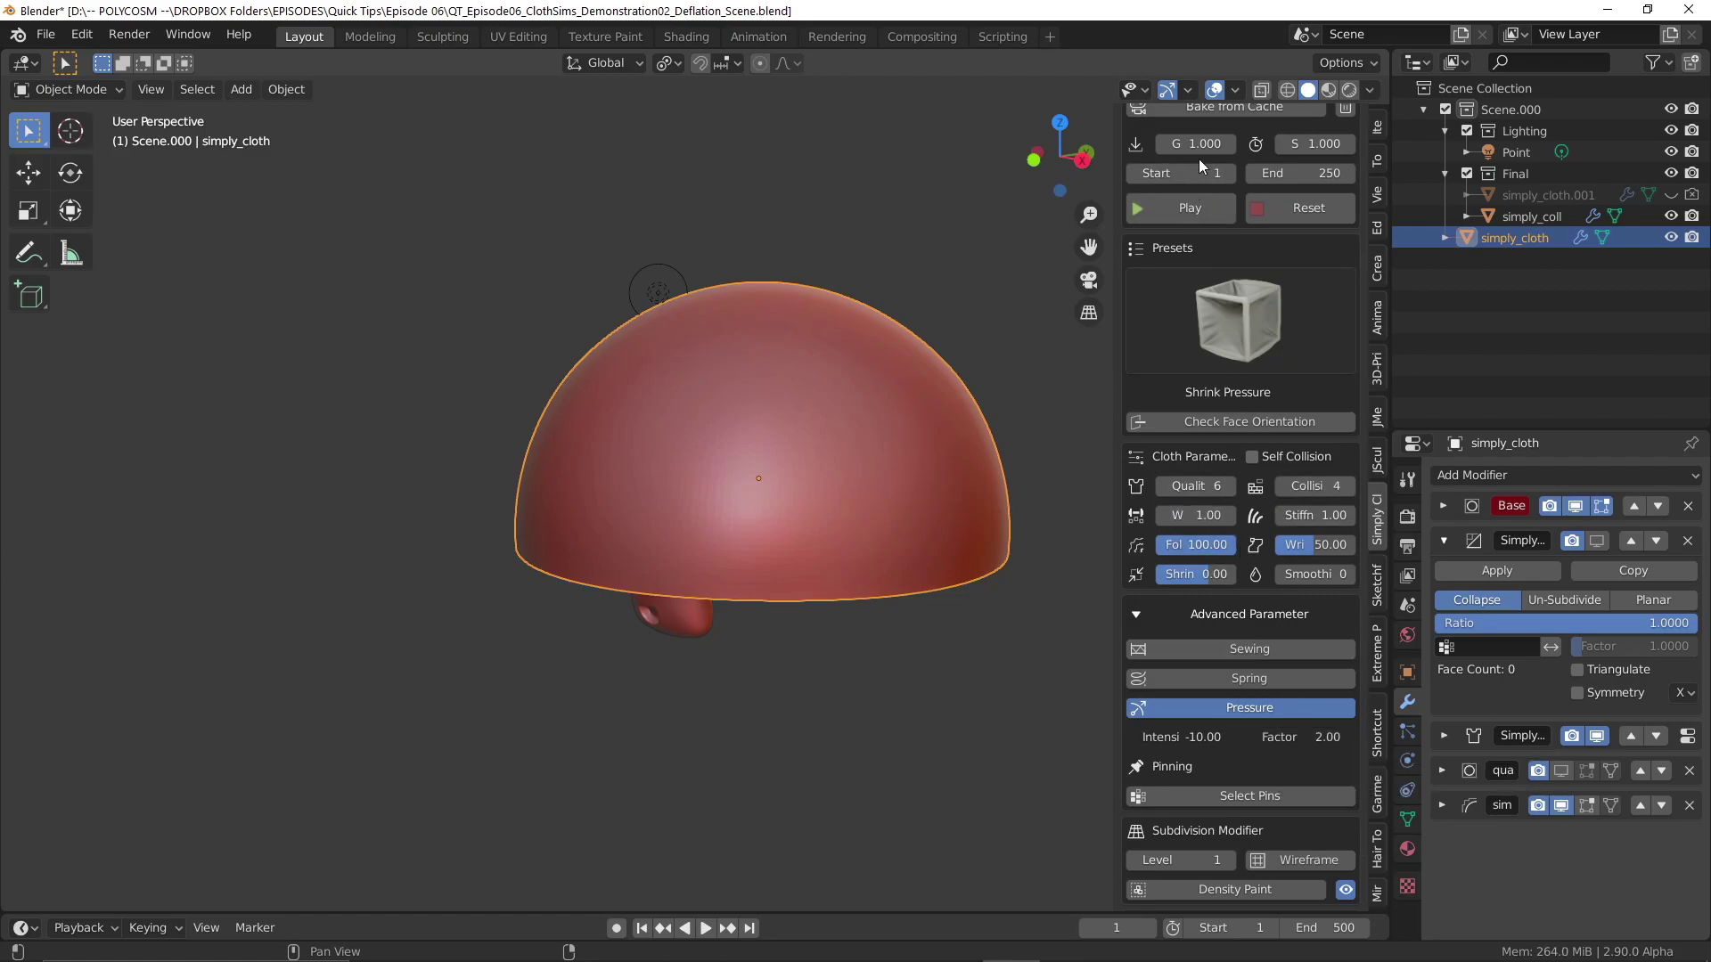
Set the cloth simulation's gravity to 3, speed to 0.1 and end frame to 500.
{"action": "type", "text": "3"}
{"action": "key", "text": "Return"}
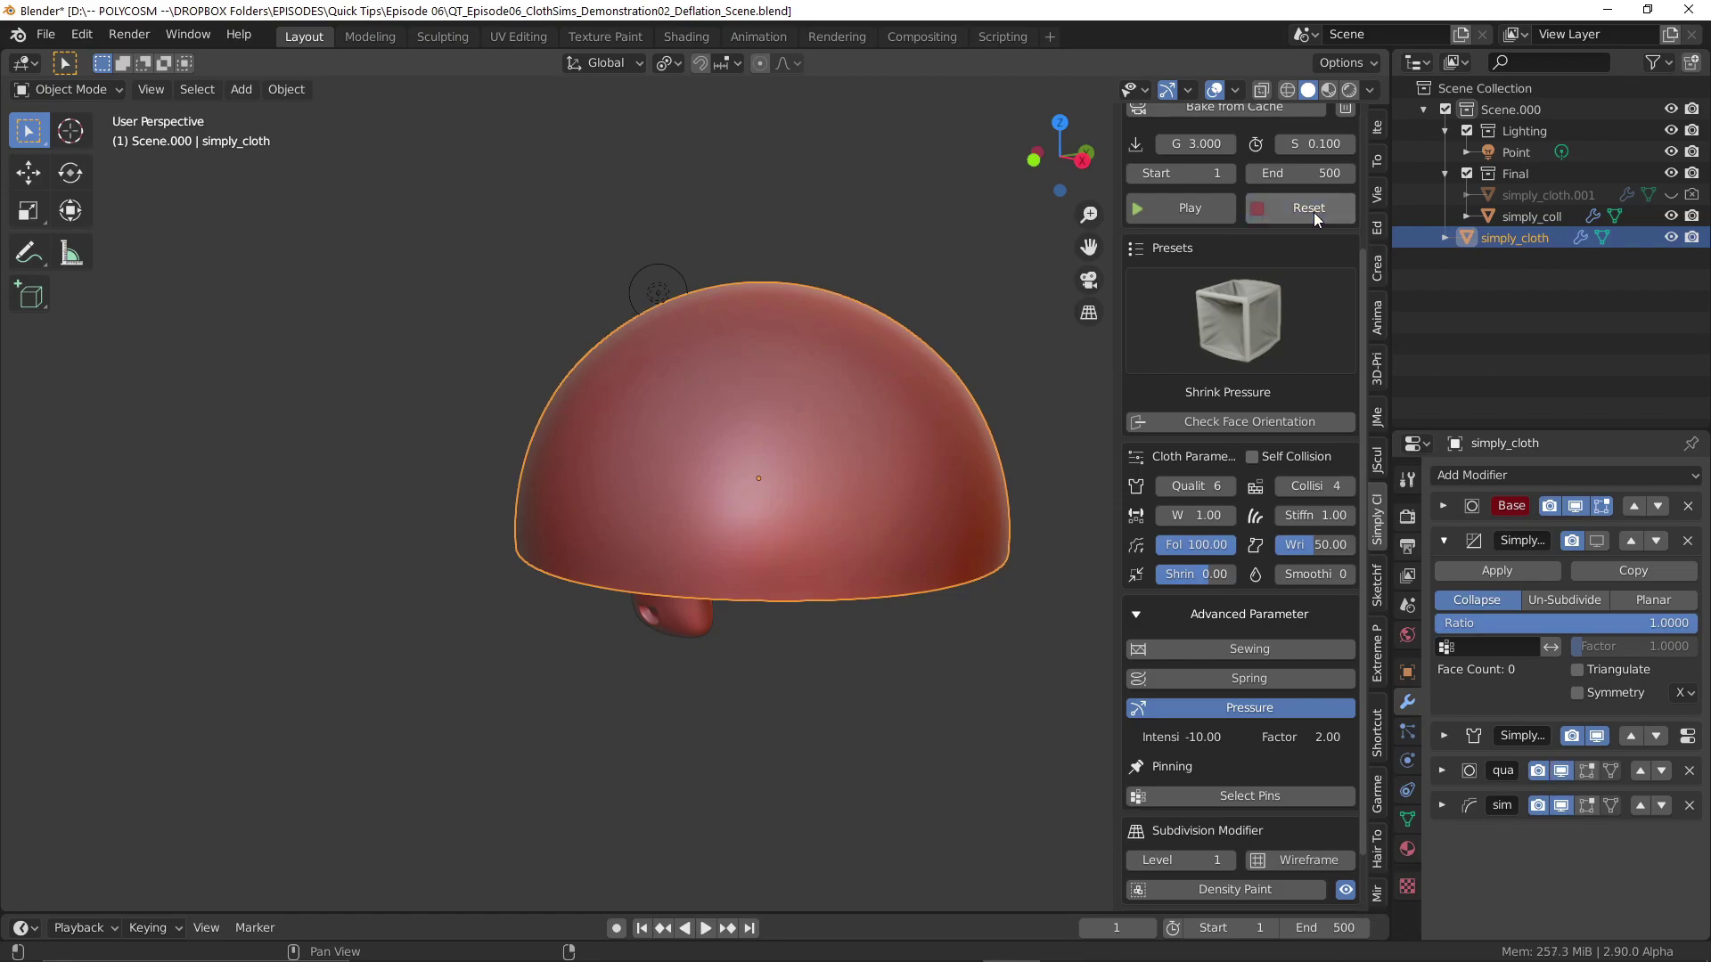
Set the cloth's object collision distance to 0.01 m and enable self collision with a distance of 0.001 m.
{"action": "left_click", "coordinate": [1408, 760]}
{"action": "scroll", "coordinate": [1558, 669], "scroll_direction": "down", "scroll_amount": 10}
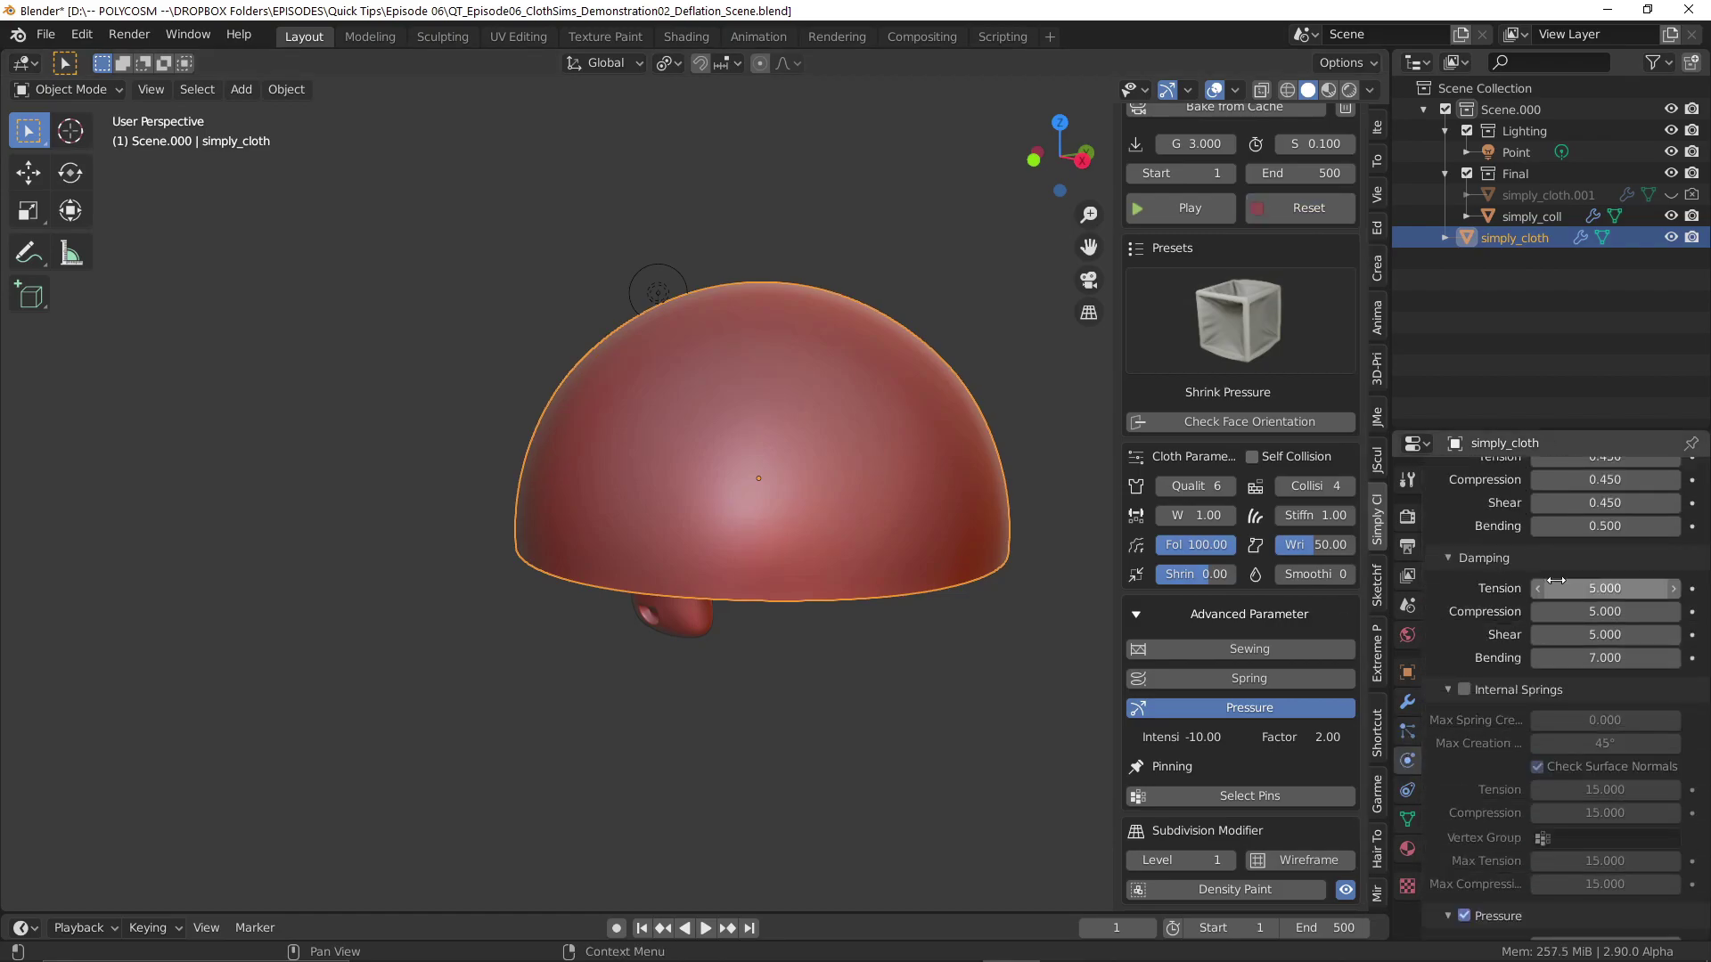
{"action": "scroll", "coordinate": [1556, 580], "scroll_direction": "down", "scroll_amount": 12}
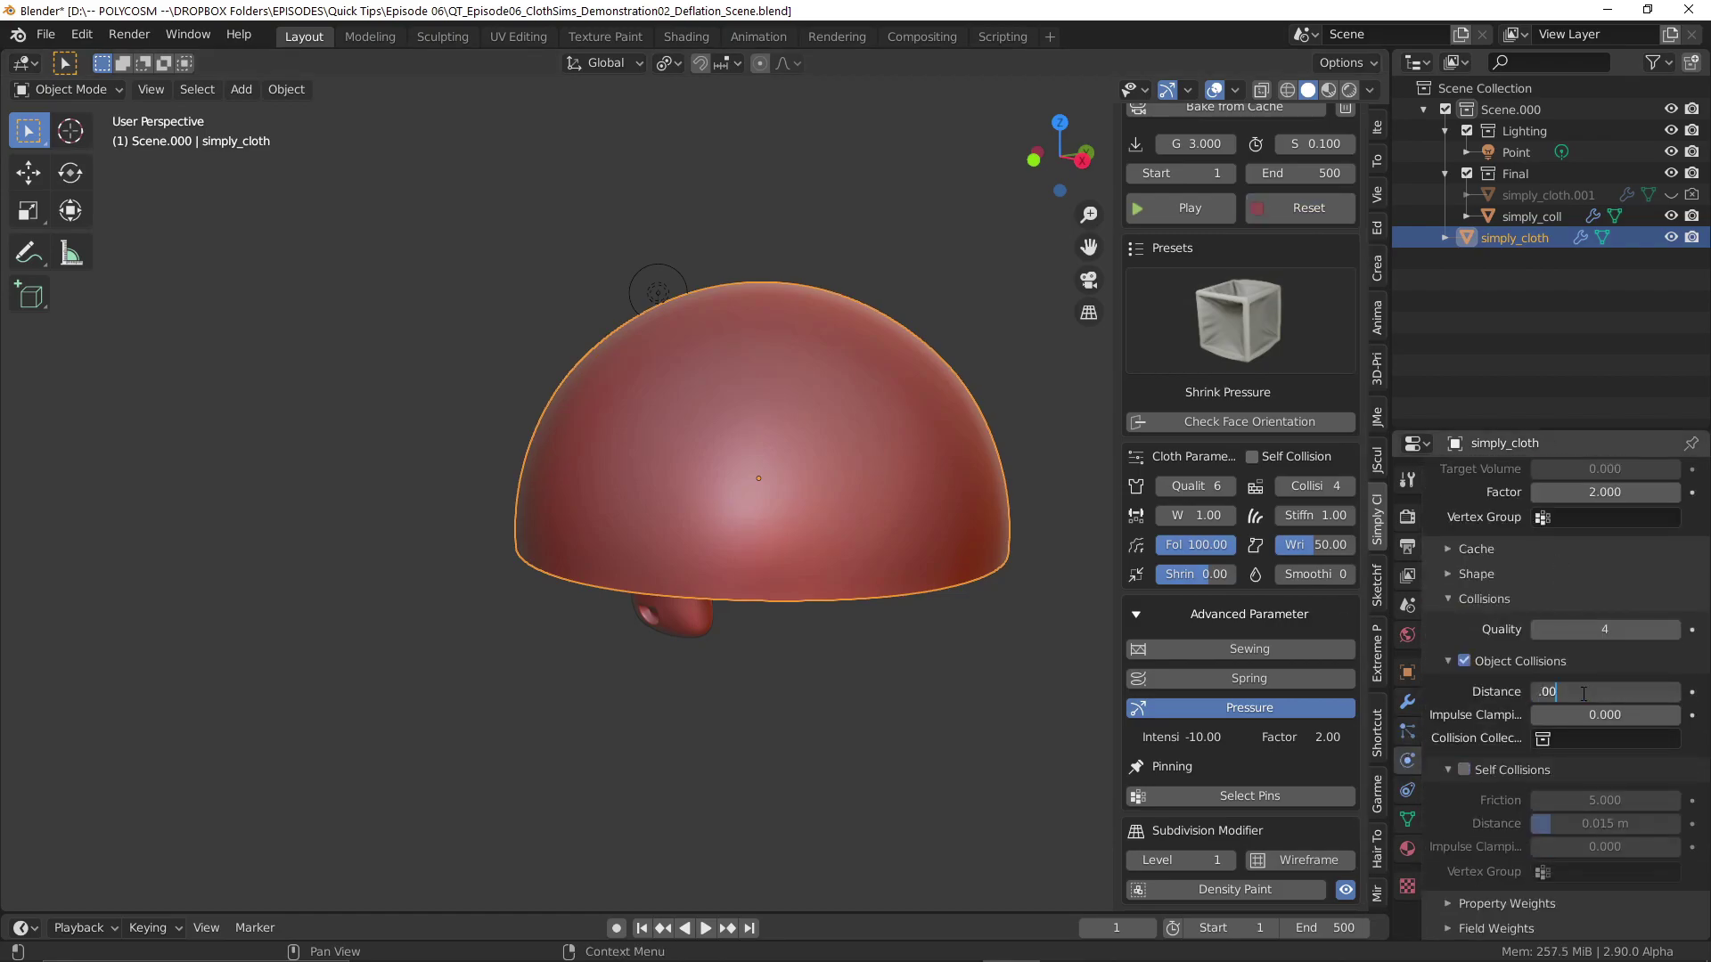
{"action": "key", "text": "Return"}
{"action": "scroll", "coordinate": [1591, 733], "scroll_direction": "up", "scroll_amount": 1}
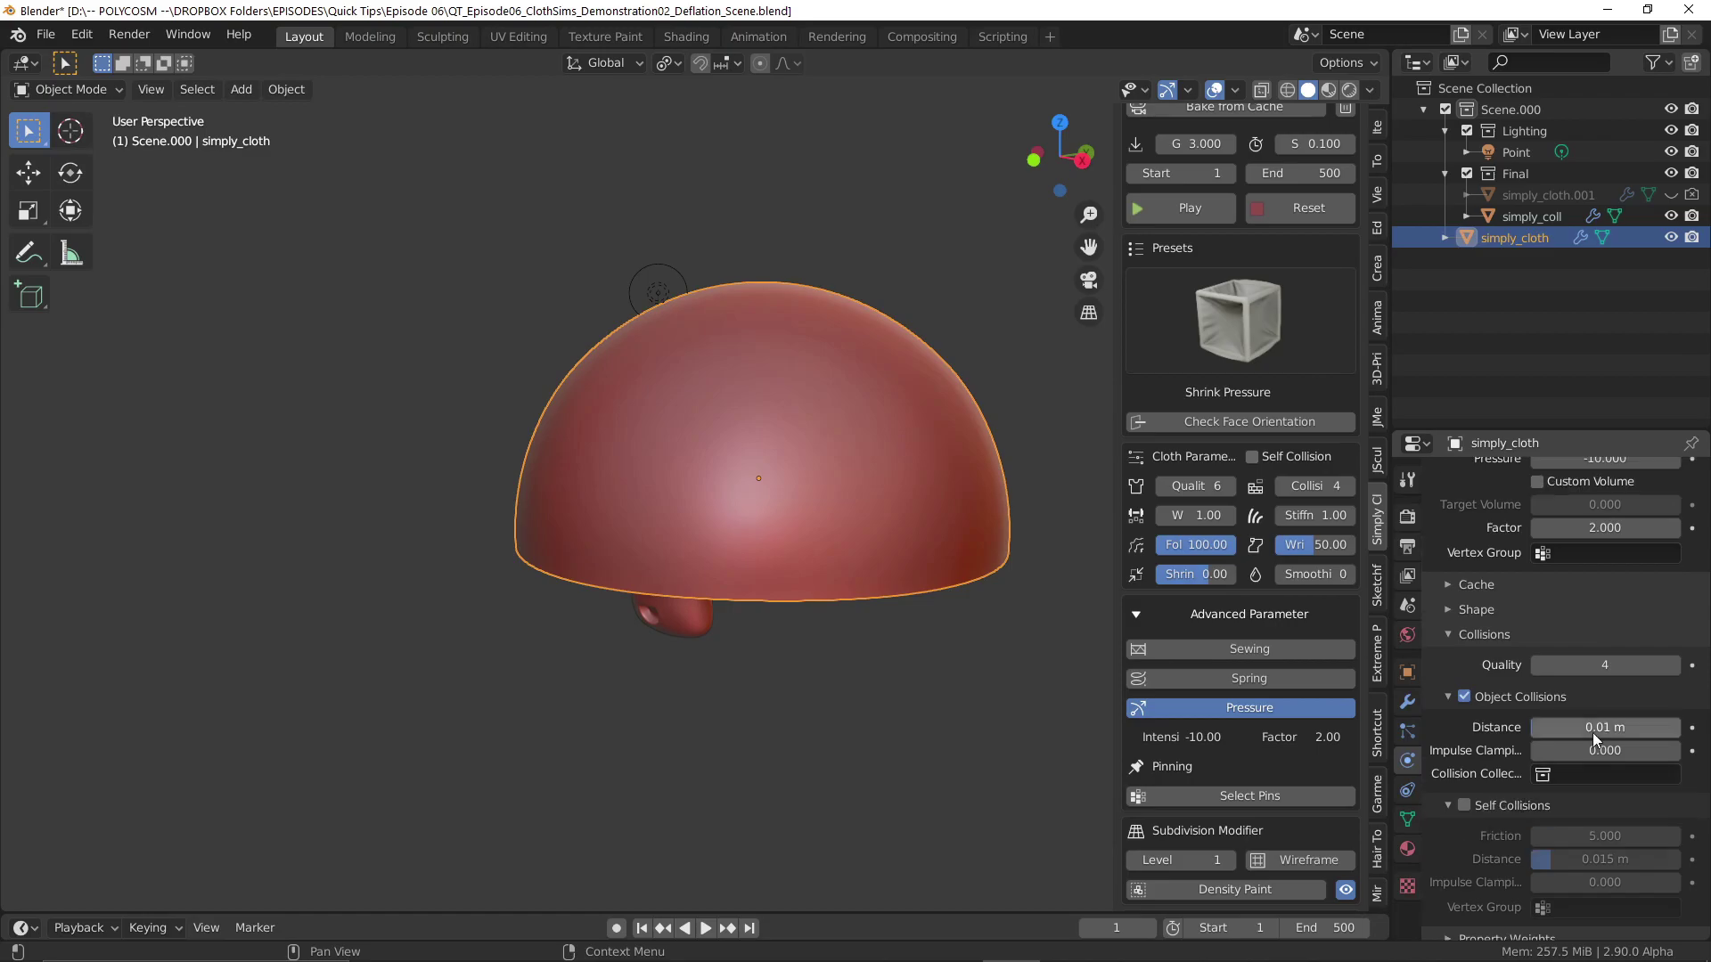
{"action": "left_click", "coordinate": [1257, 456]}
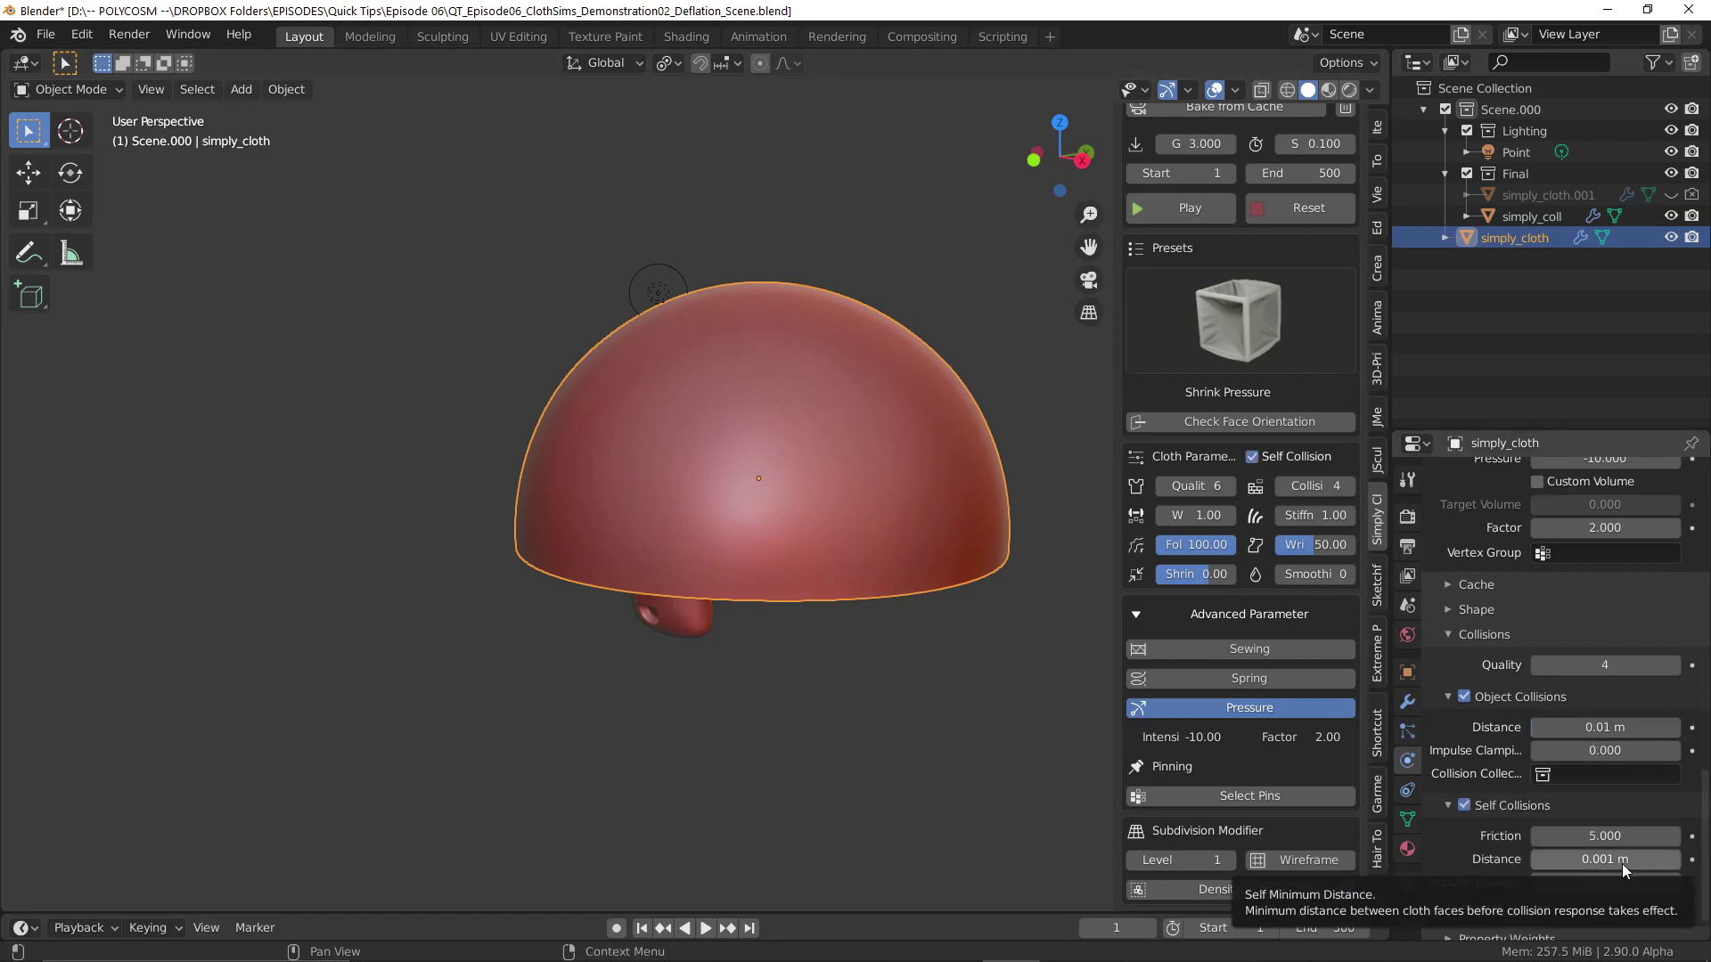
{"action": "scroll", "coordinate": [1622, 864], "scroll_direction": "down", "scroll_amount": 1}
{"action": "scroll", "coordinate": [1613, 891], "scroll_direction": "up", "scroll_amount": 2}
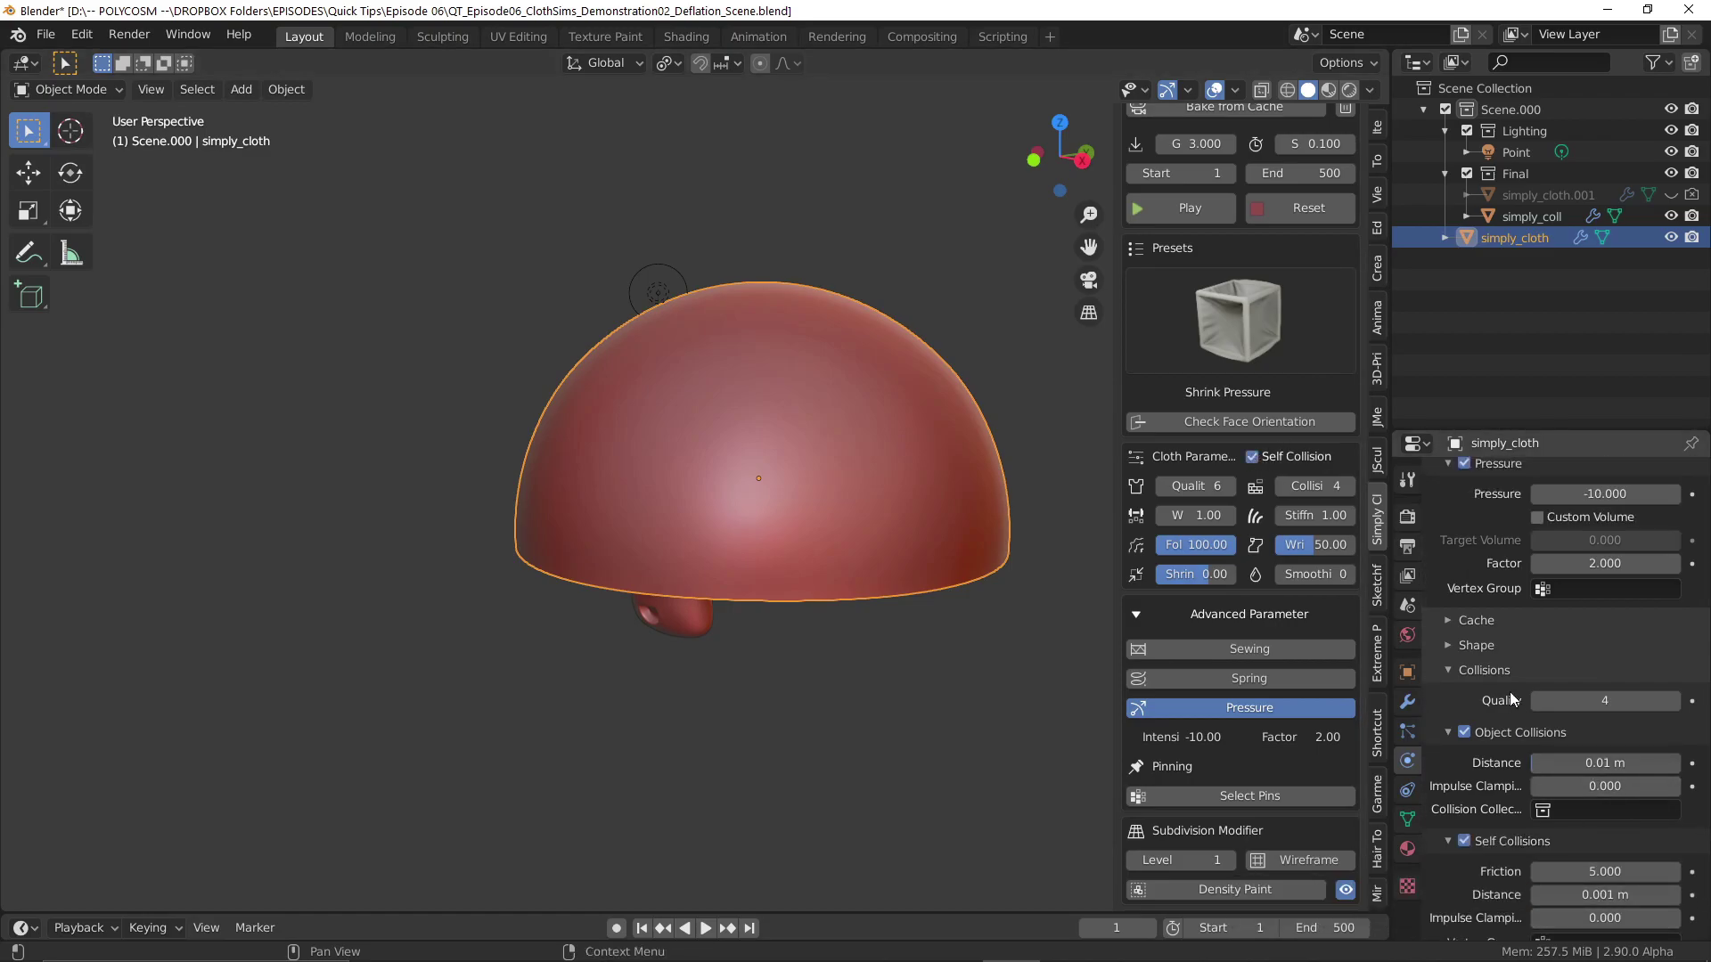
Set the Suzanne collider's outer softbody and cloth thickness to 0.002.
{"action": "left_click", "coordinate": [711, 620]}
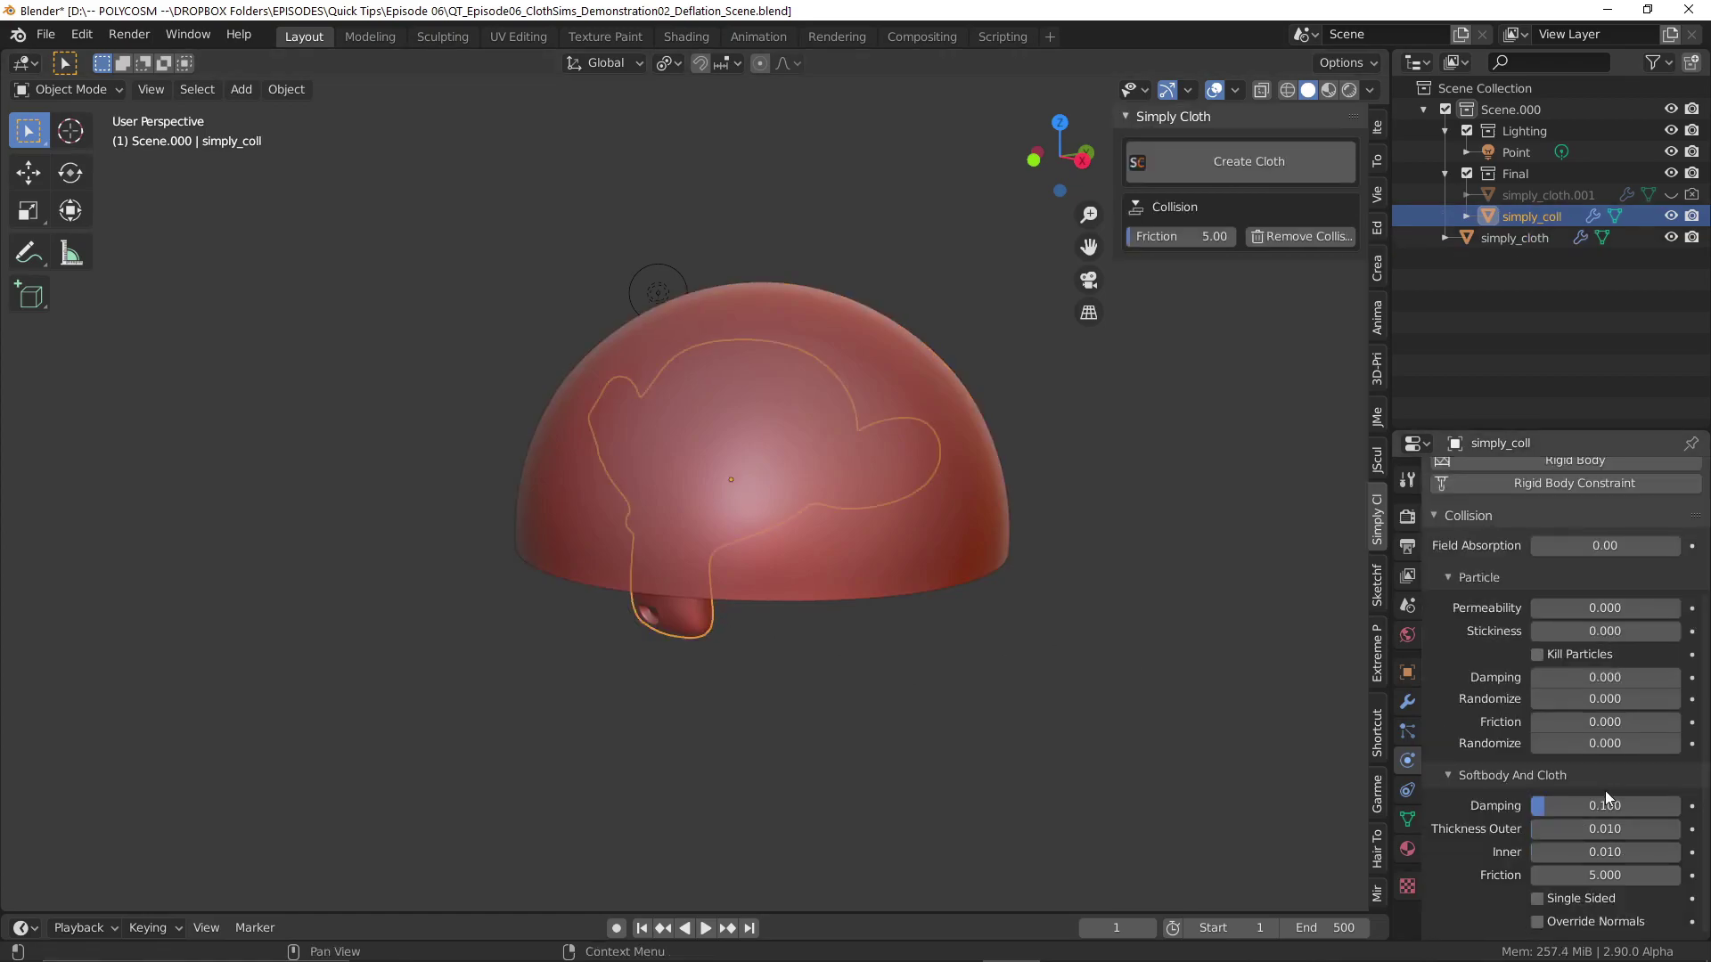
{"action": "left_click", "coordinate": [1597, 826]}
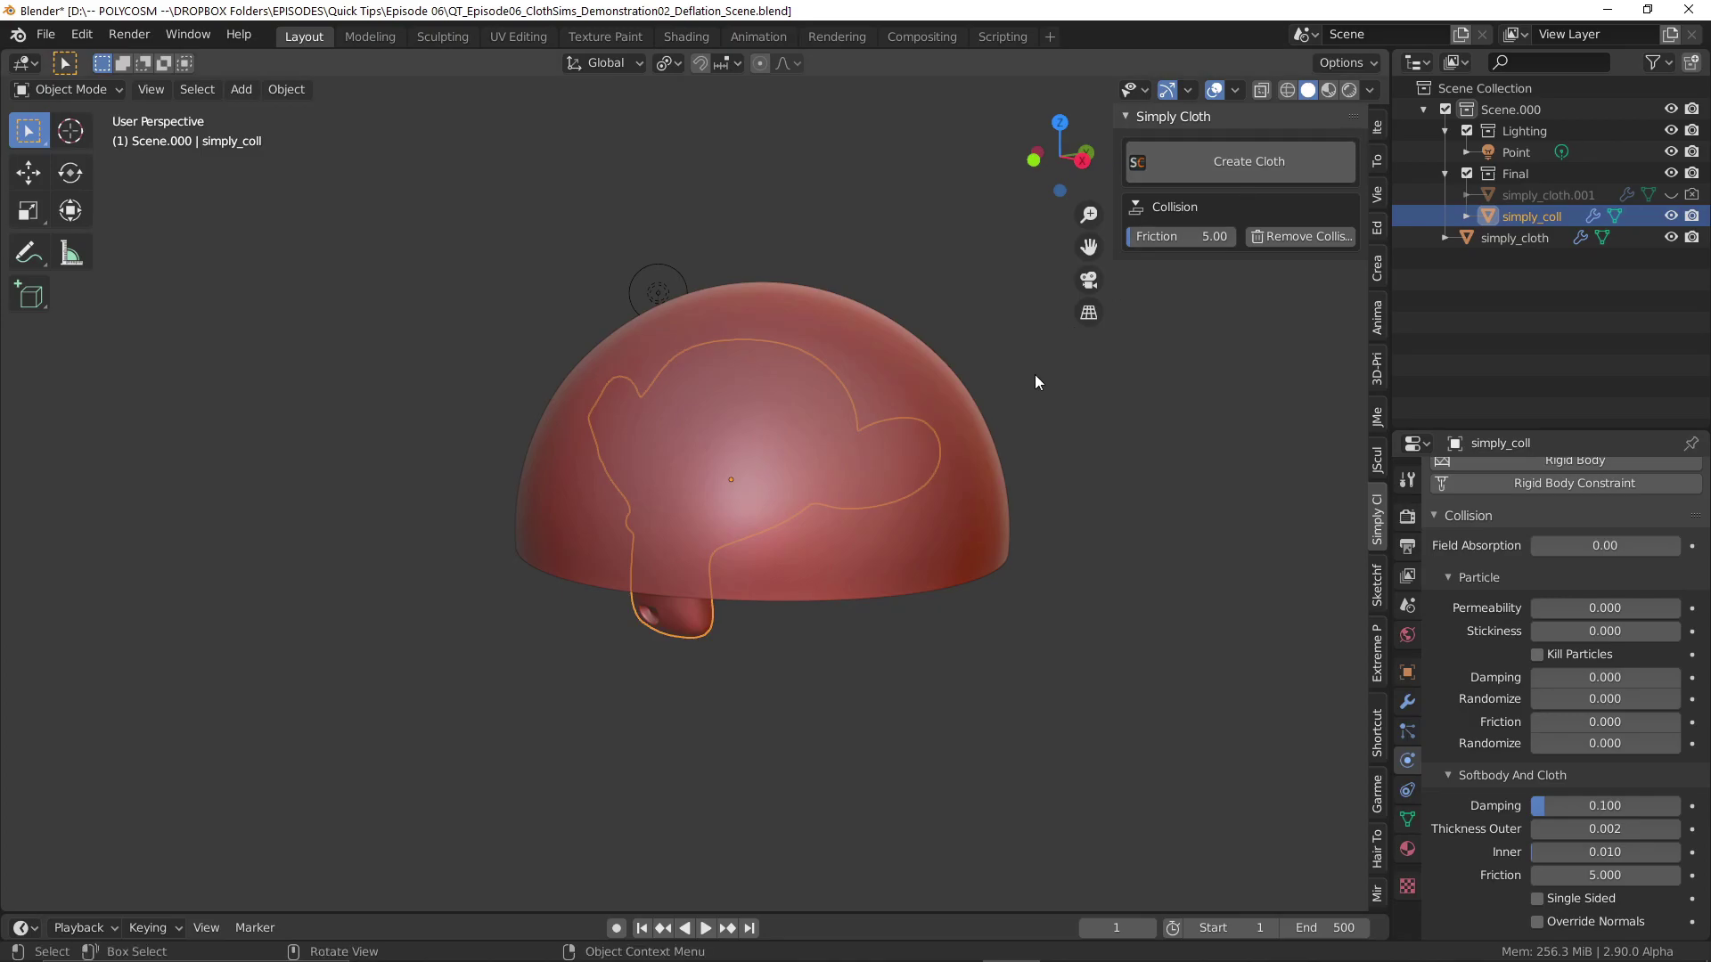
Set the dome cloth's weight to 0.5, play the deflation simulation and inspect the result around the head.
{"action": "left_click", "coordinate": [950, 500]}
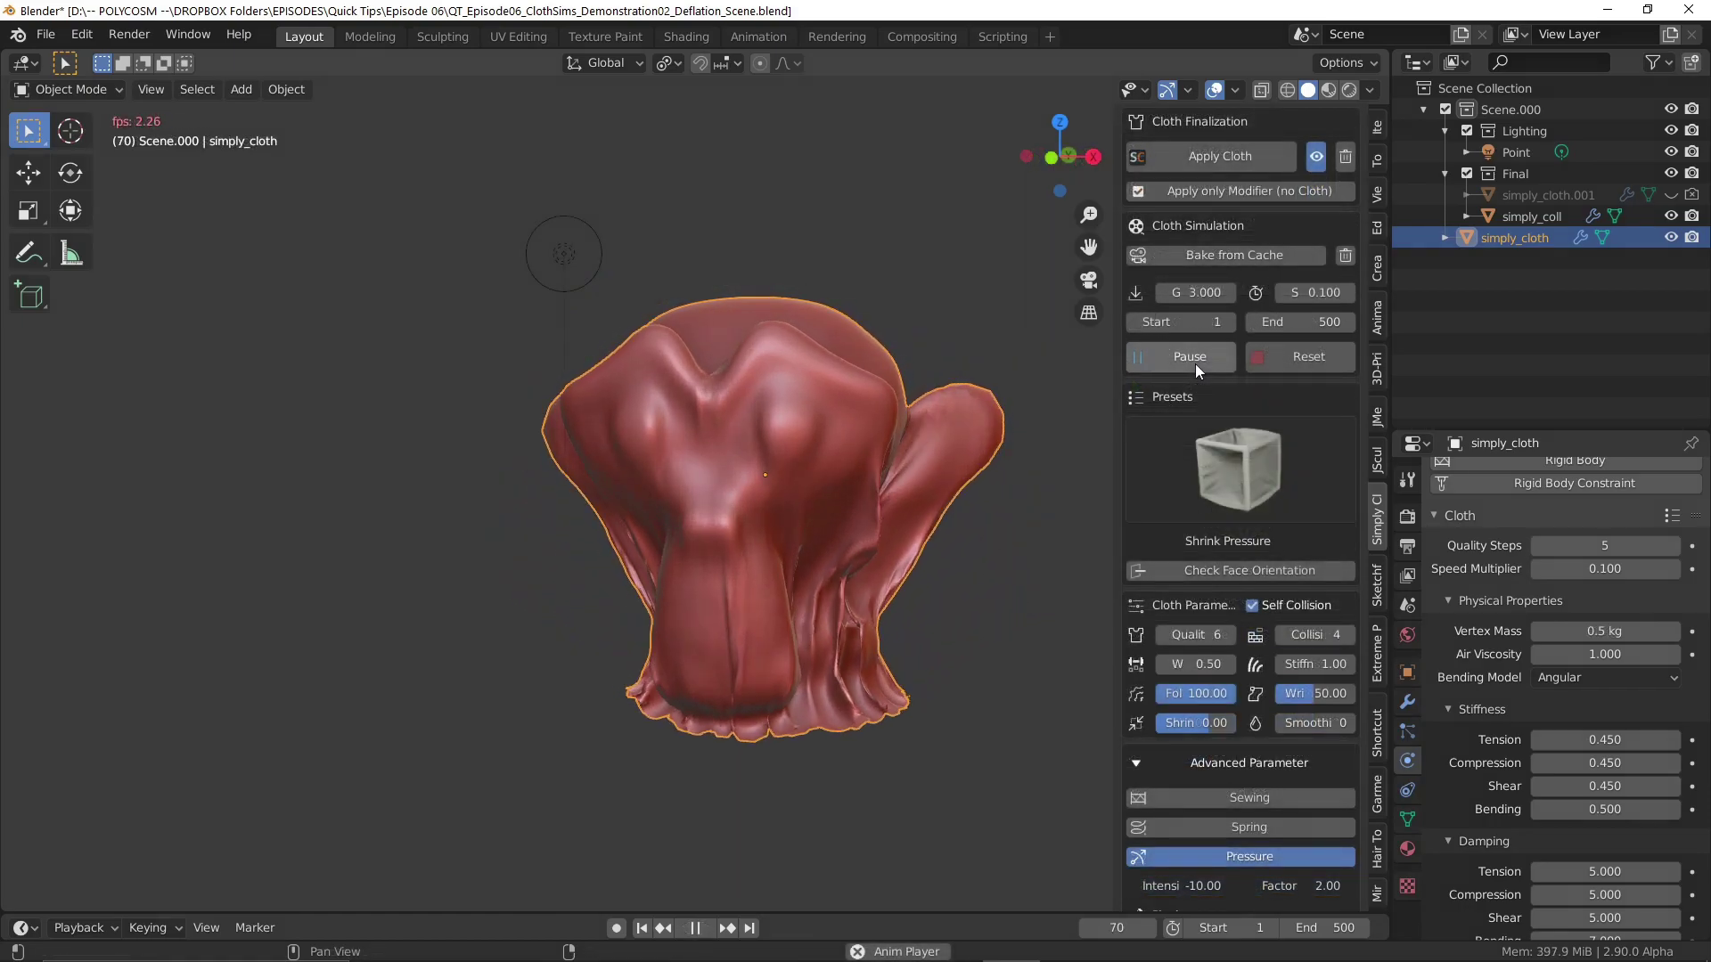
{"action": "left_click", "coordinate": [1195, 364]}
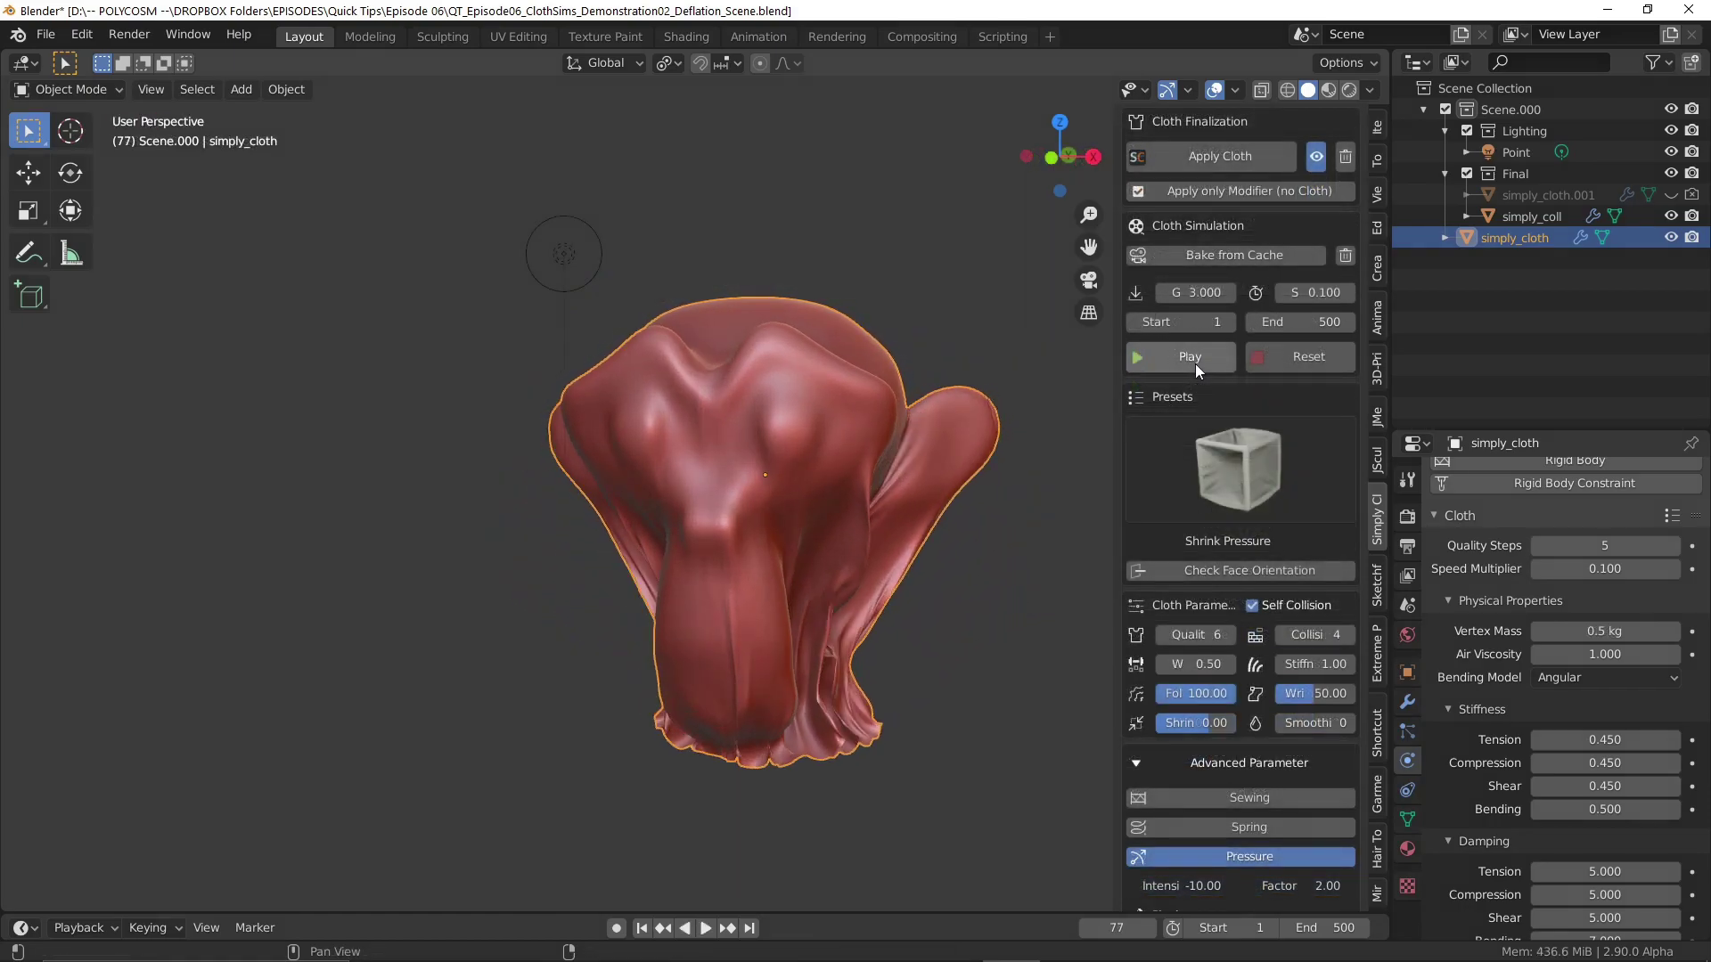
{"action": "middle_click_drag", "start_coordinate": [873, 457], "coordinate": [789, 457]}
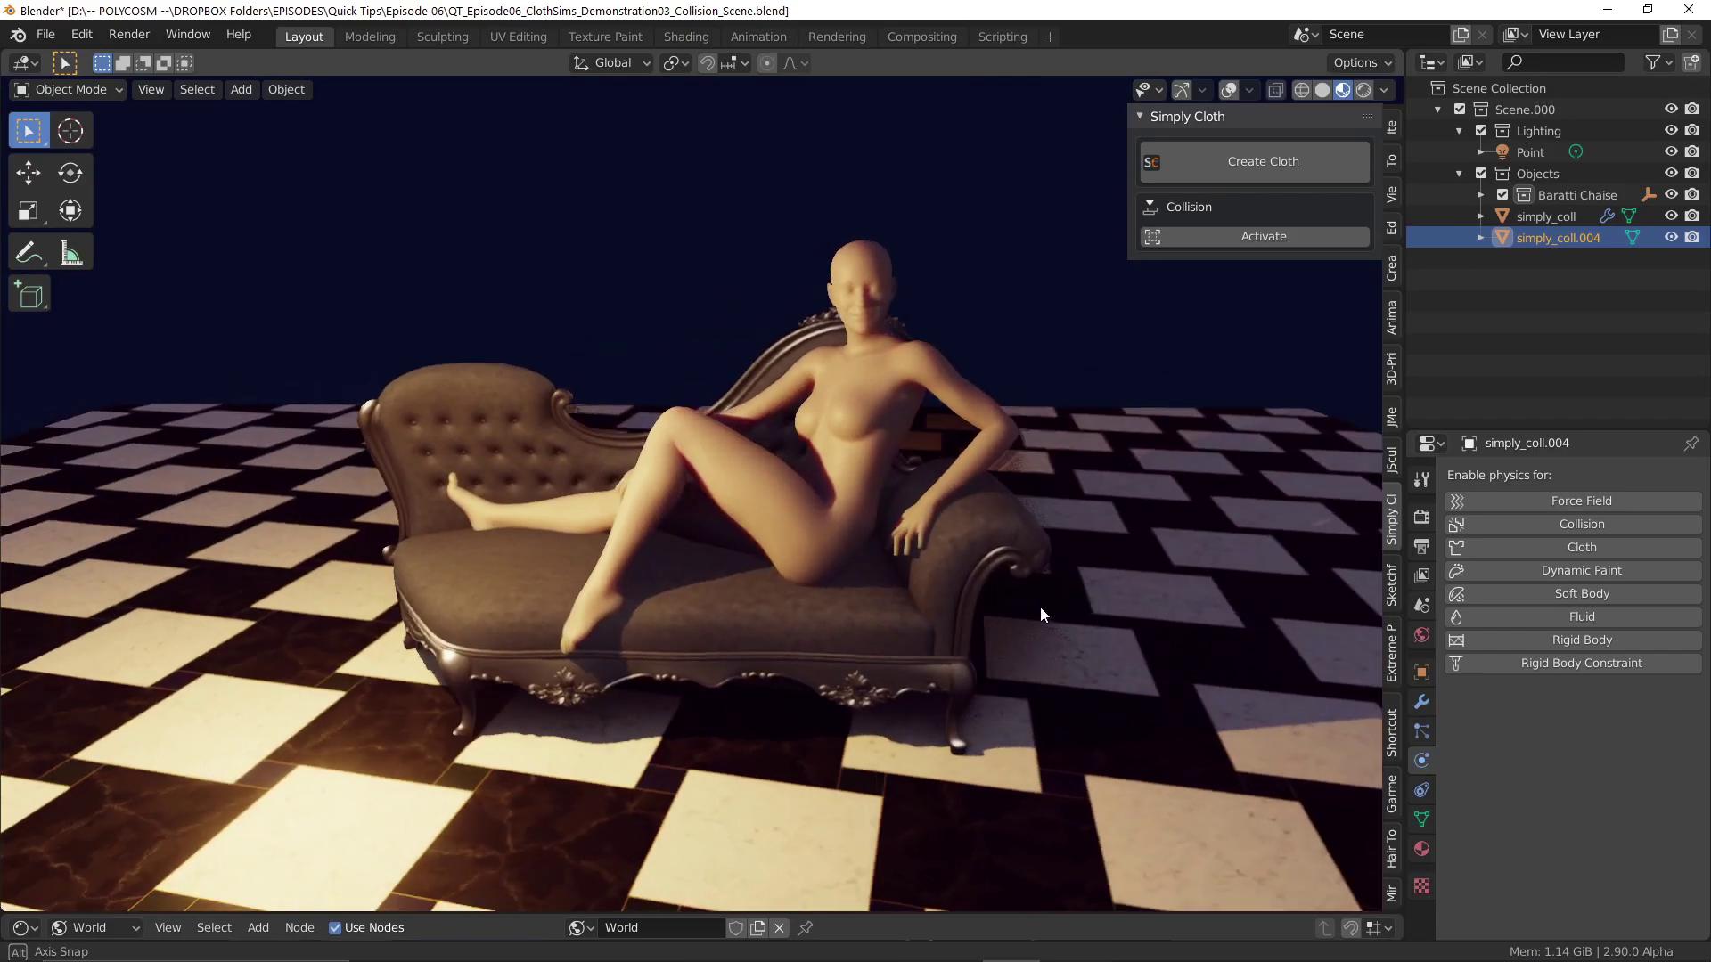
In the collision scene with the chaise, switch to solid shading and add a plane.
{"action": "mouse_move", "coordinate": [1040, 607]}
{"action": "middle_mouse_down"}
{"action": "mouse_move", "coordinate": [982, 602]}
{"action": "mouse_move", "coordinate": [1105, 604]}
{"action": "mouse_move", "coordinate": [1110, 622]}
{"action": "middle_mouse_up"}
{"action": "left_click", "coordinate": [1322, 90]}
{"action": "middle_click_drag", "start_coordinate": [1025, 374], "coordinate": [955, 522]}
{"action": "key", "text": "shift+a"}
{"action": "mouse_move", "coordinate": [957, 523]}
{"action": "mouse_move", "coordinate": [1037, 12]}
{"action": "left_click", "coordinate": [1047, 80]}
{"action": "scroll", "coordinate": [928, 451], "scroll_direction": "down", "scroll_amount": 2}
{"action": "left_click", "coordinate": [929, 451]}
Raise the plane along Z above the reclining figure and scale it to cover part of the chaise.
{"action": "key", "text": "g"}
{"action": "key", "text": "z"}
{"action": "left_click", "coordinate": [774, 419]}
{"action": "key", "text": "s"}
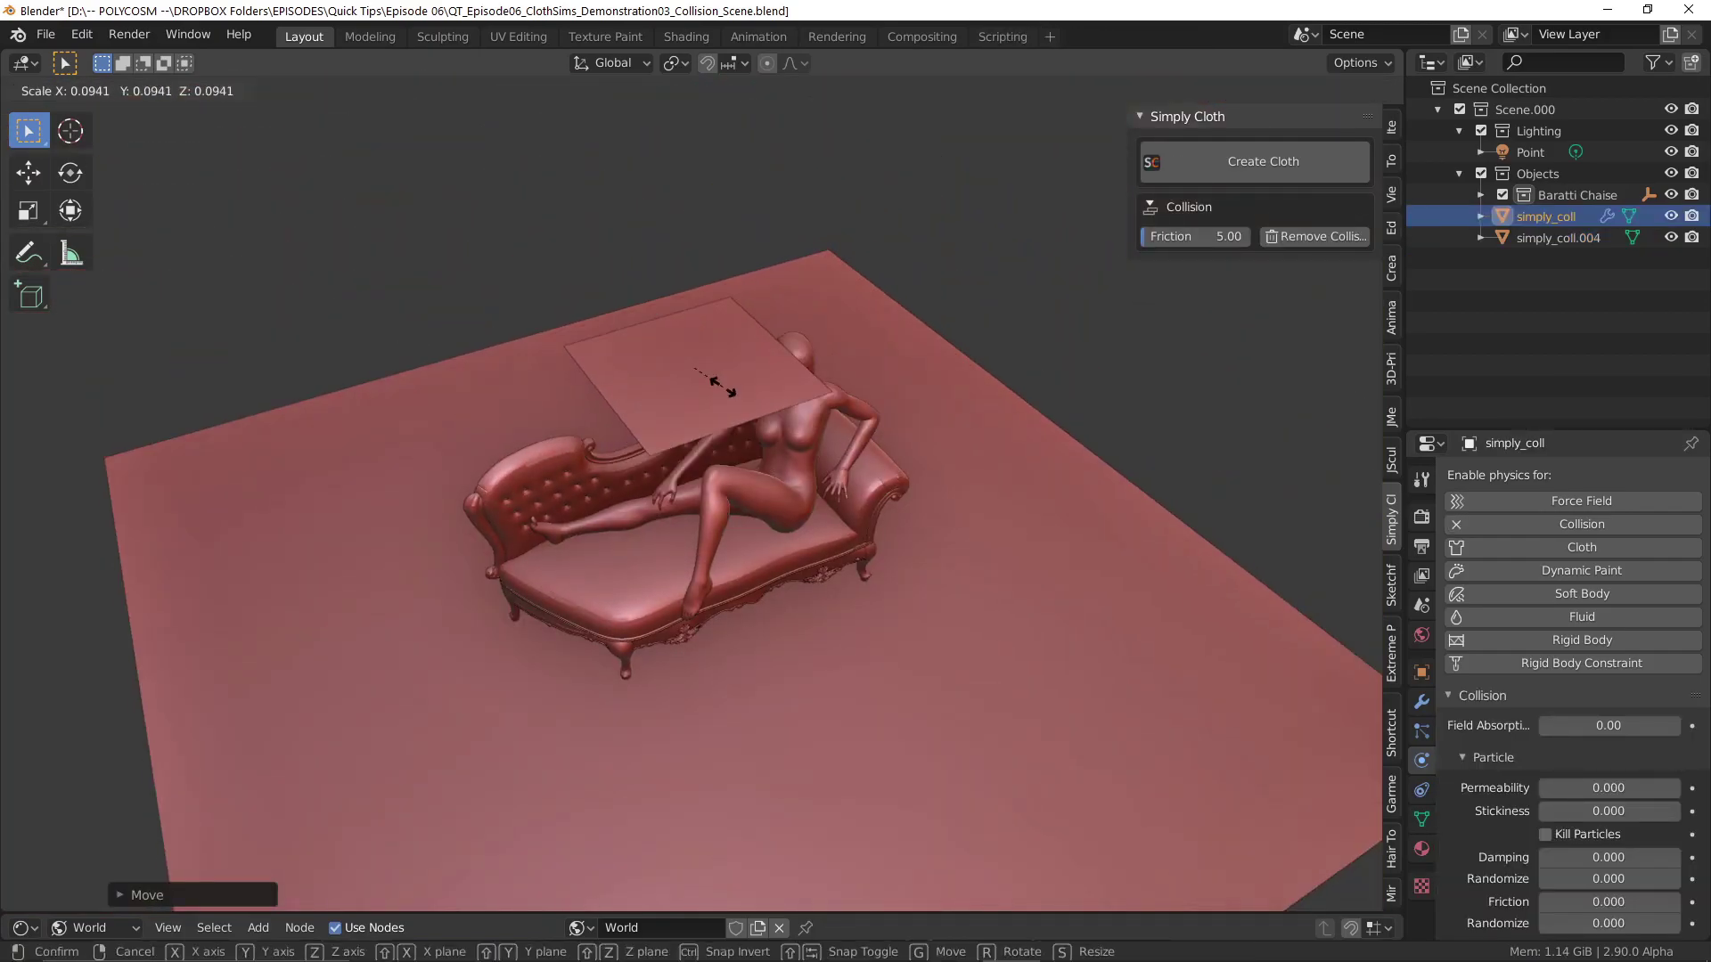
{"action": "left_click", "coordinate": [749, 409]}
Tilt the plane about the Y axis and reposition it just above the figure and chaise.
{"action": "middle_click_drag", "start_coordinate": [901, 312], "coordinate": [966, 227]}
{"action": "key", "text": "r"}
{"action": "key", "text": "z"}
{"action": "key", "text": "y"}
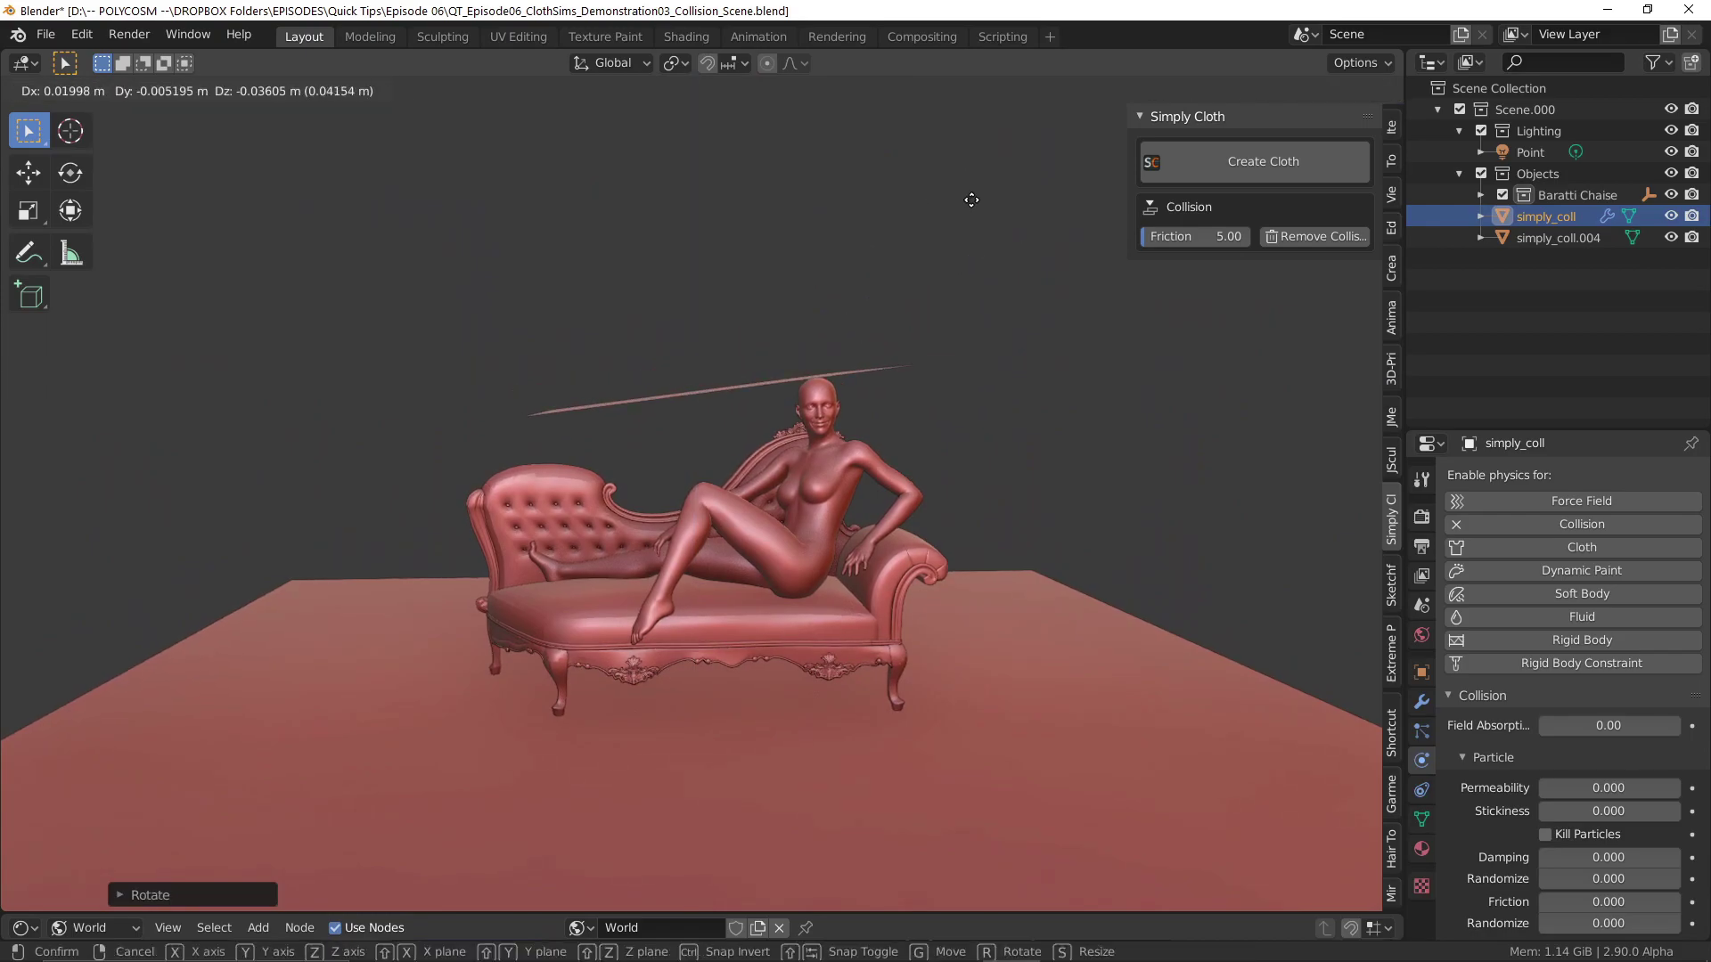
{"action": "left_click", "coordinate": [965, 205]}
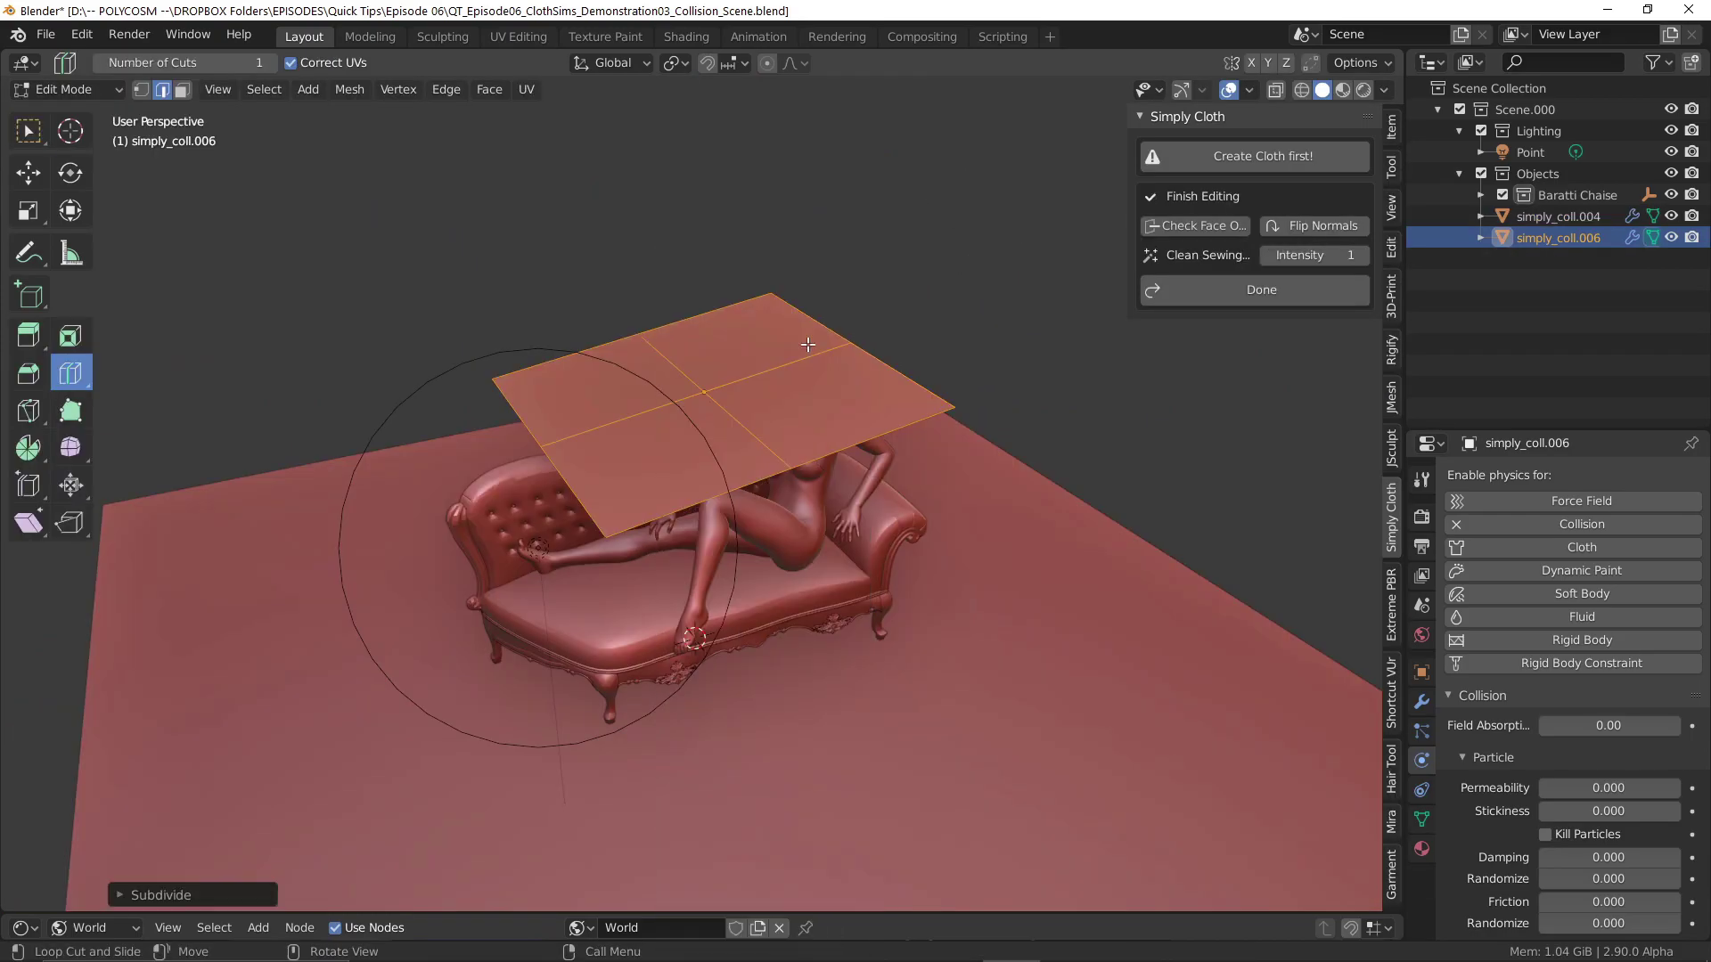
Make the reclining figure a collision object with friction 80.
{"action": "right_click", "coordinate": [804, 326]}
{"action": "left_click", "coordinate": [804, 326]}
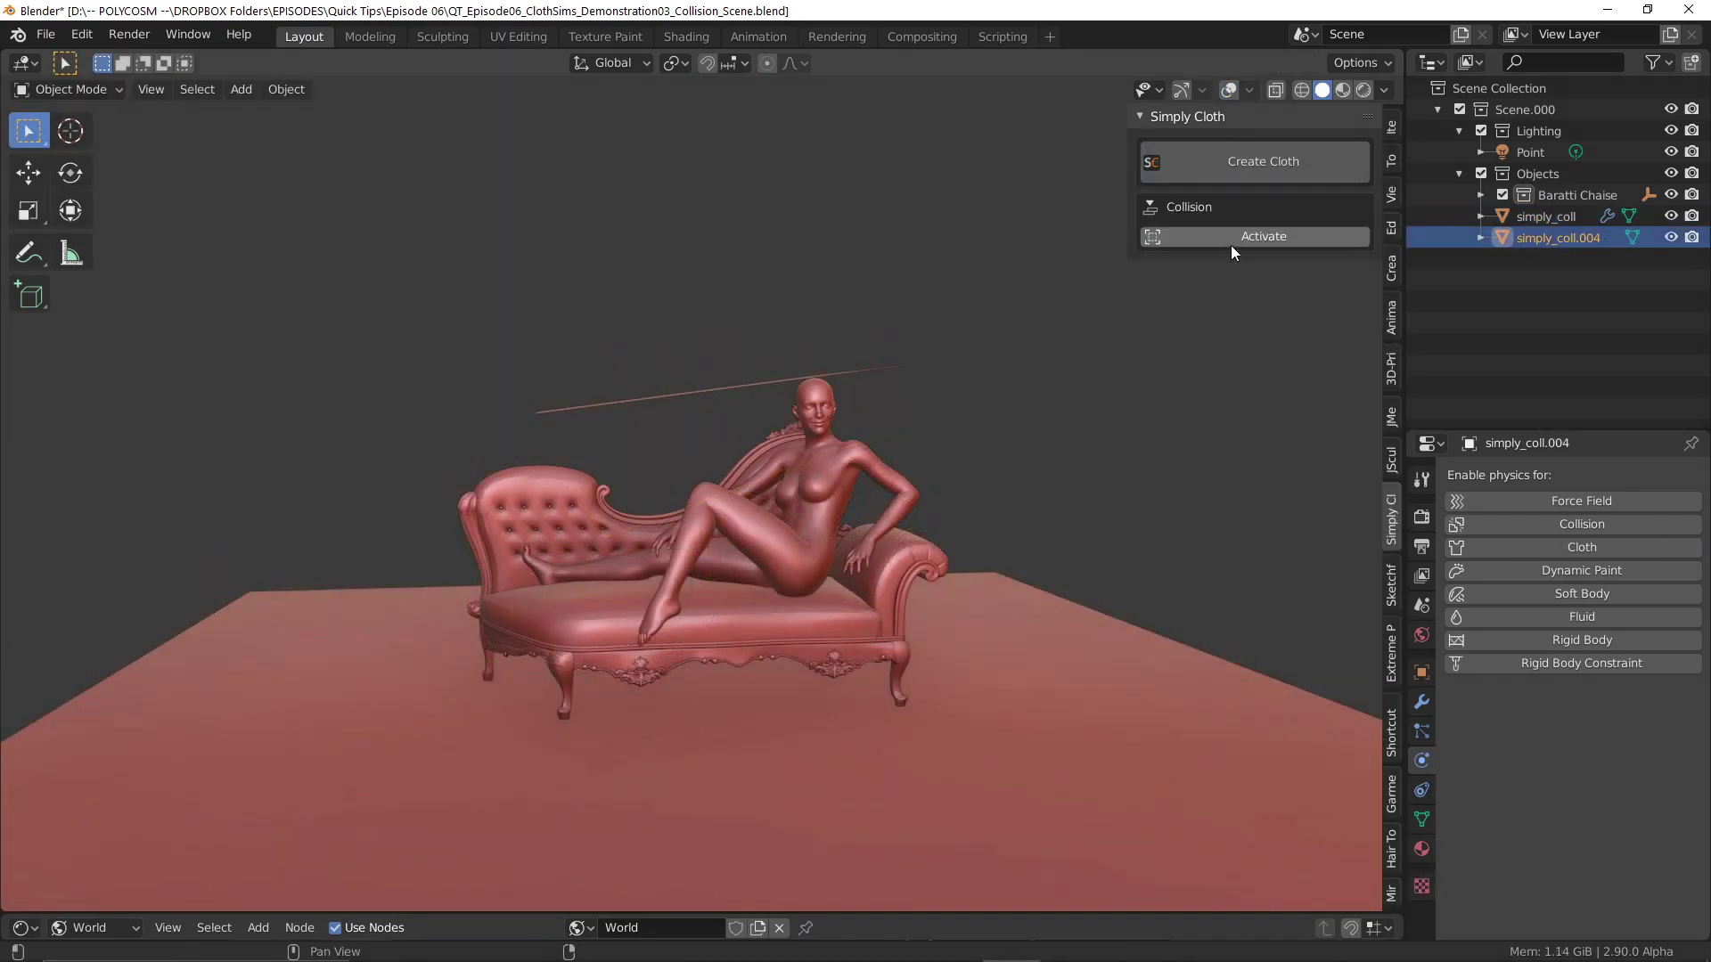
{"action": "left_click", "coordinate": [1238, 238]}
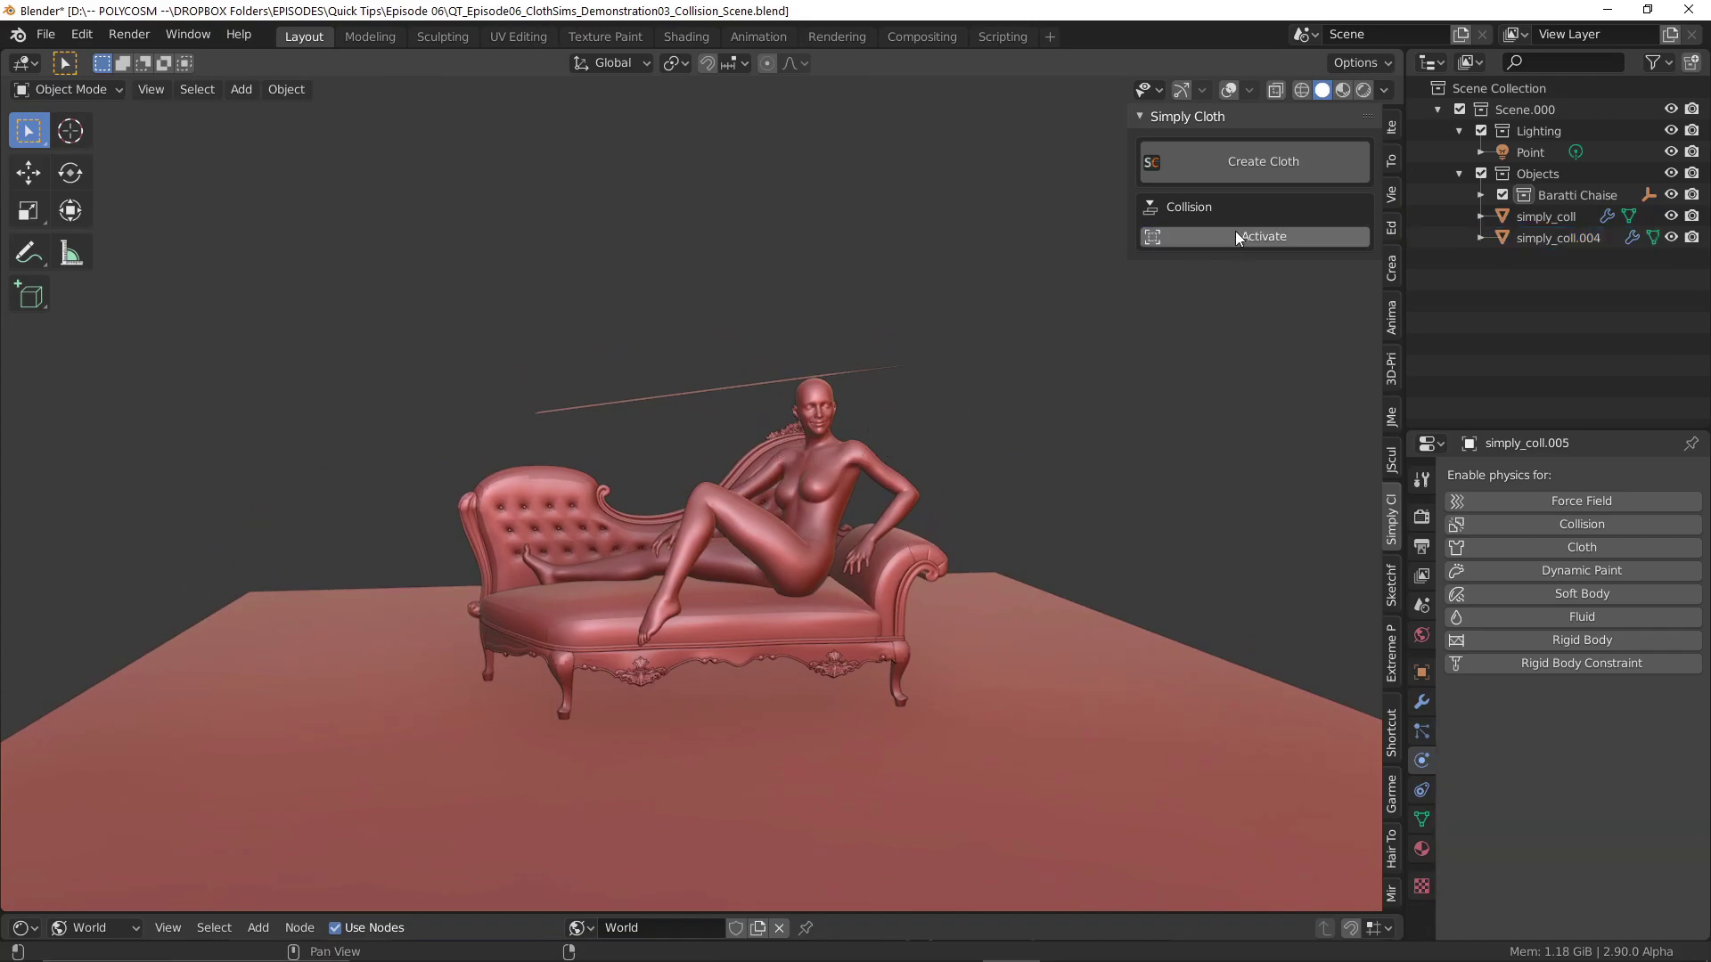
Activate collision on the chaise parts with friction 50, and activate collision on the floor.
{"action": "left_click", "coordinate": [1236, 236]}
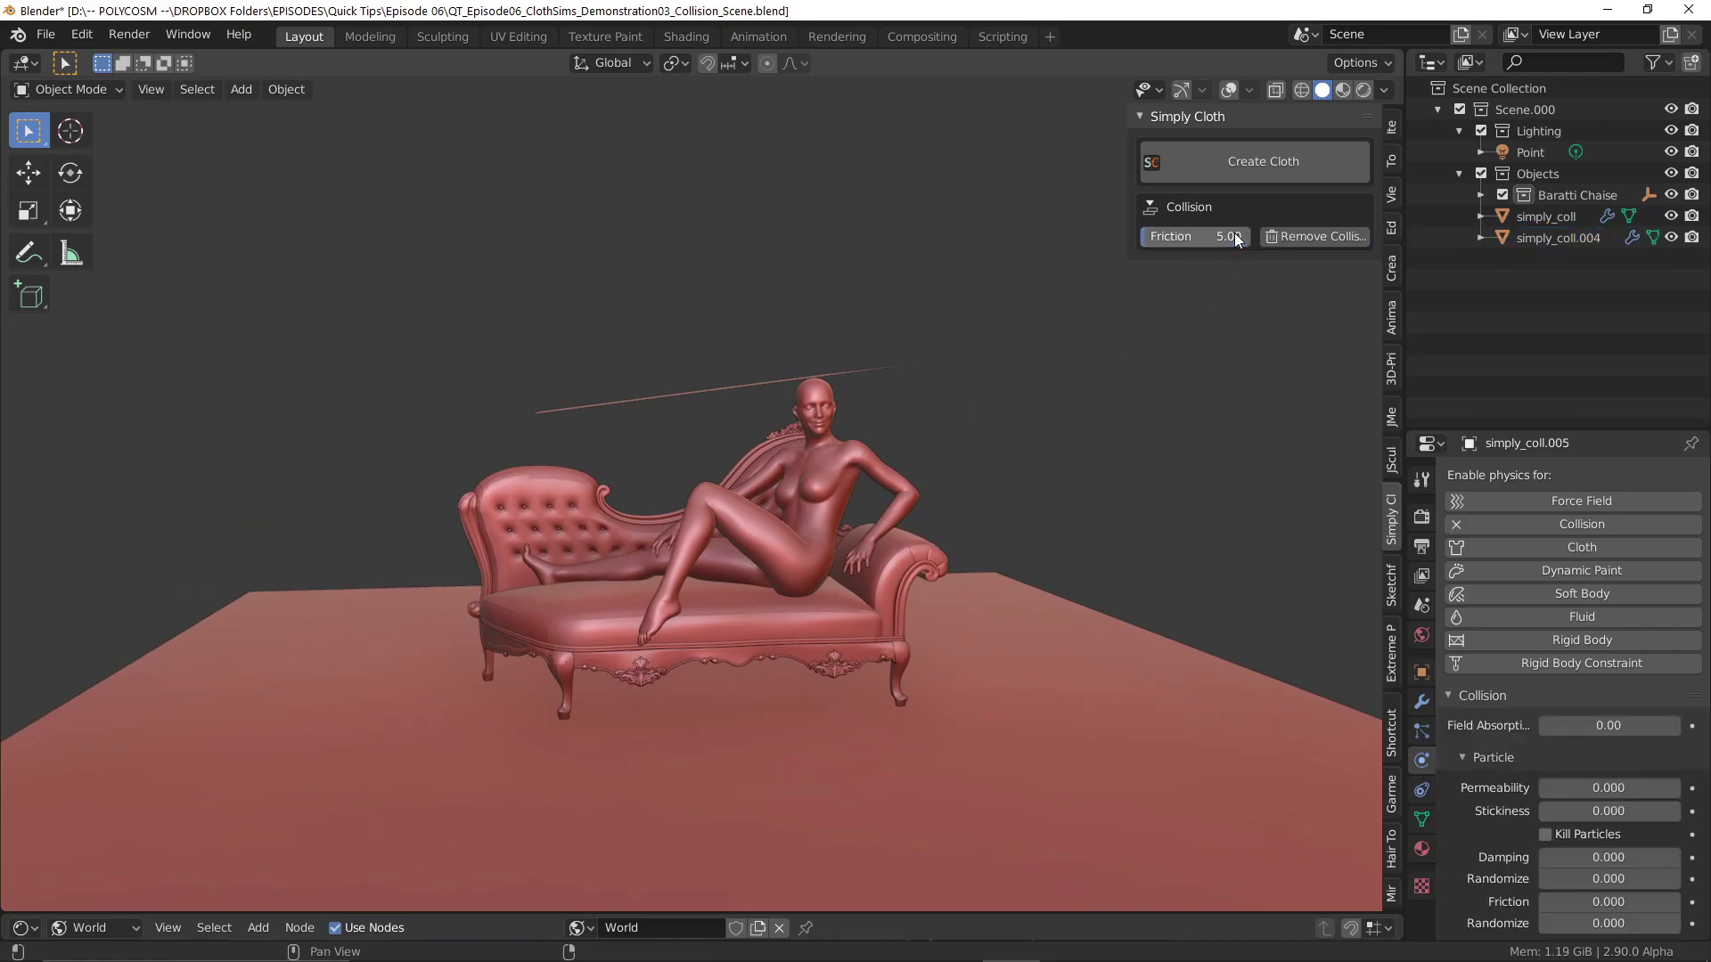
{"action": "left_click", "coordinate": [1229, 239]}
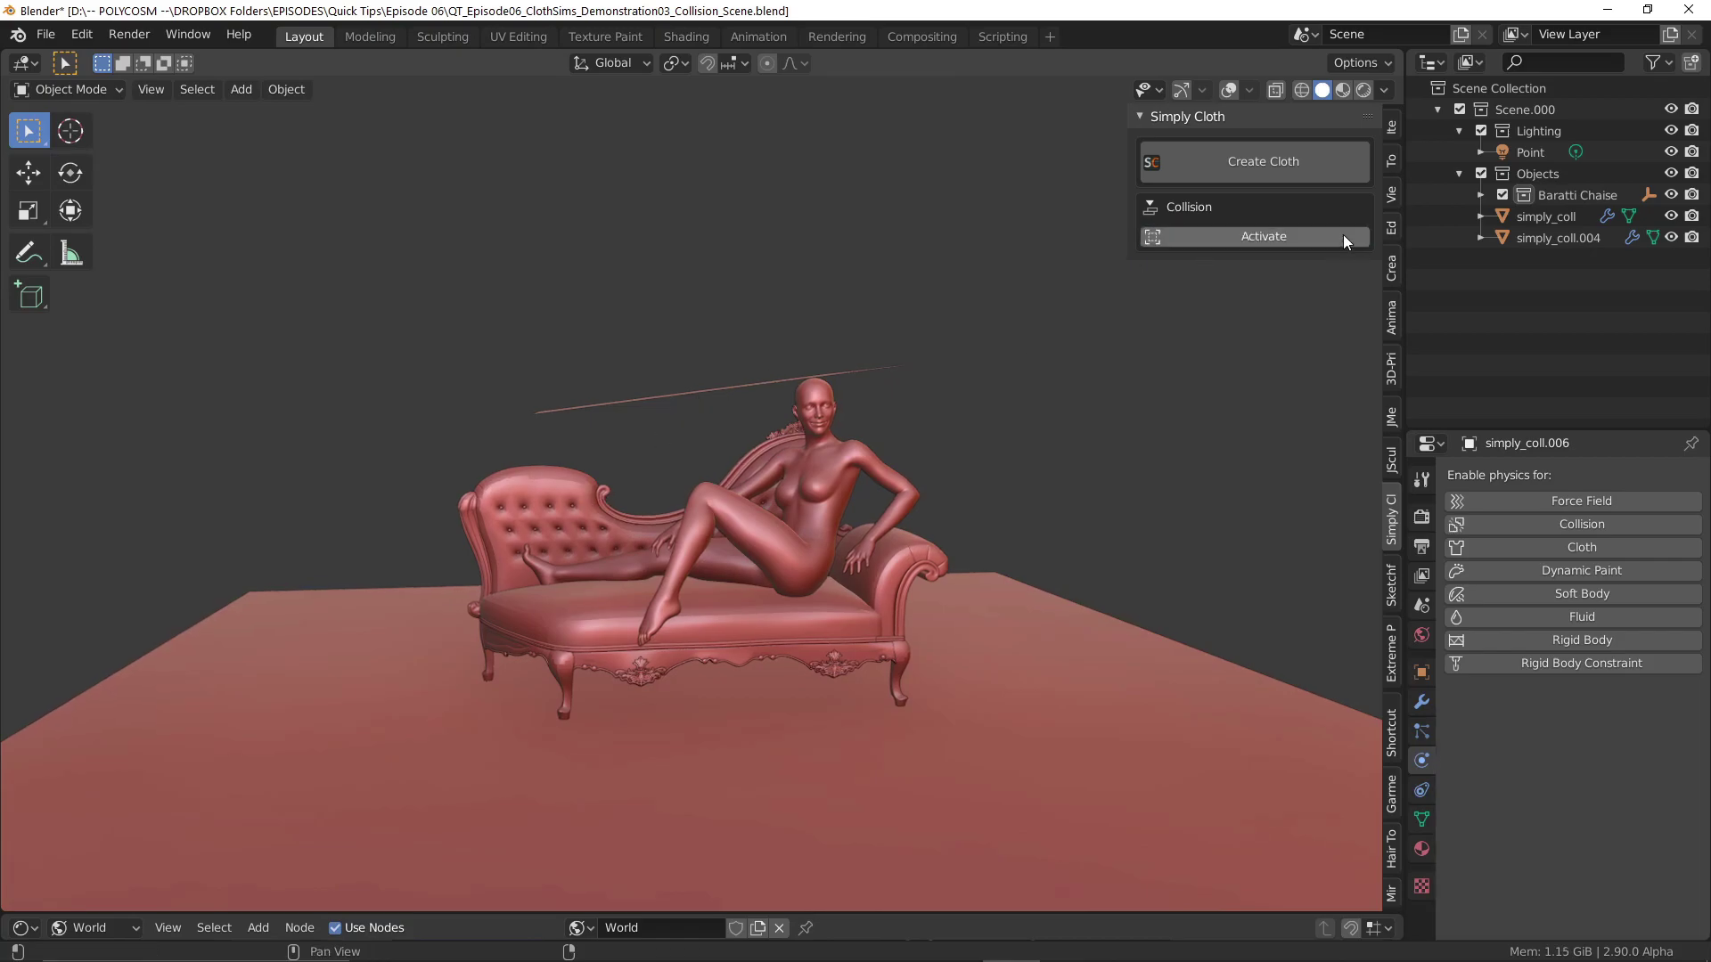
{"action": "left_click", "coordinate": [1344, 235]}
{"action": "left_click", "coordinate": [1209, 237]}
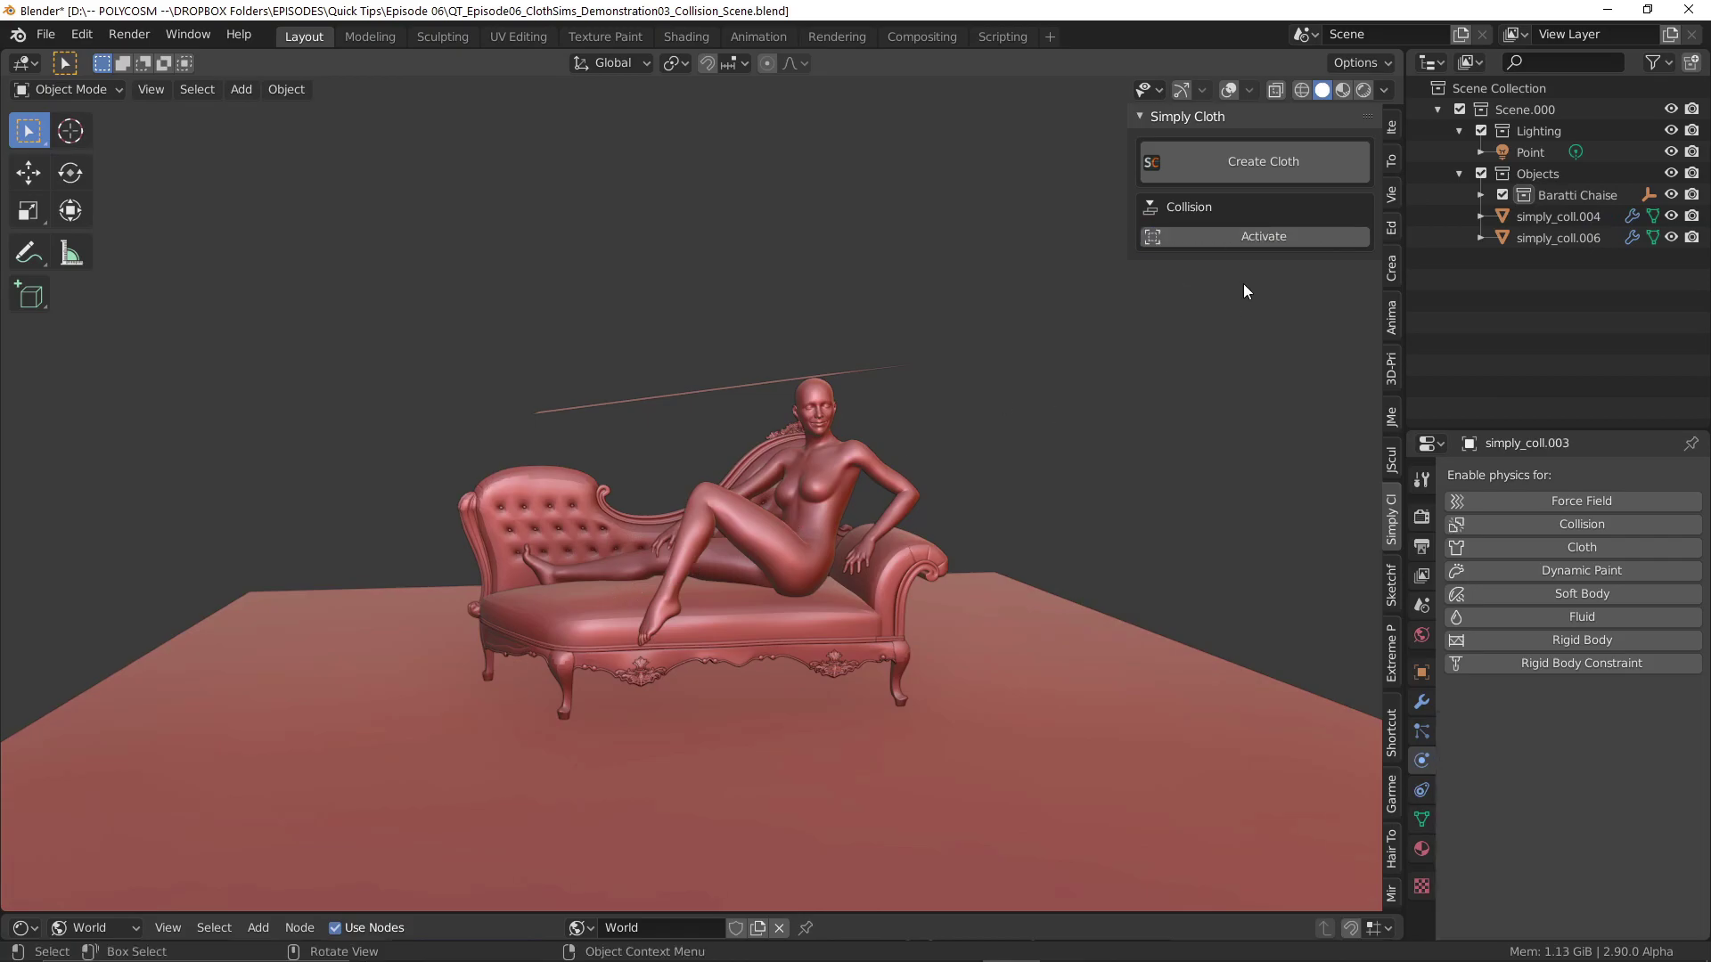
{"action": "left_click", "coordinate": [1264, 235]}
{"action": "left_click", "coordinate": [1221, 239]}
{"action": "type", "text": "50"}
{"action": "key", "text": "Return"}
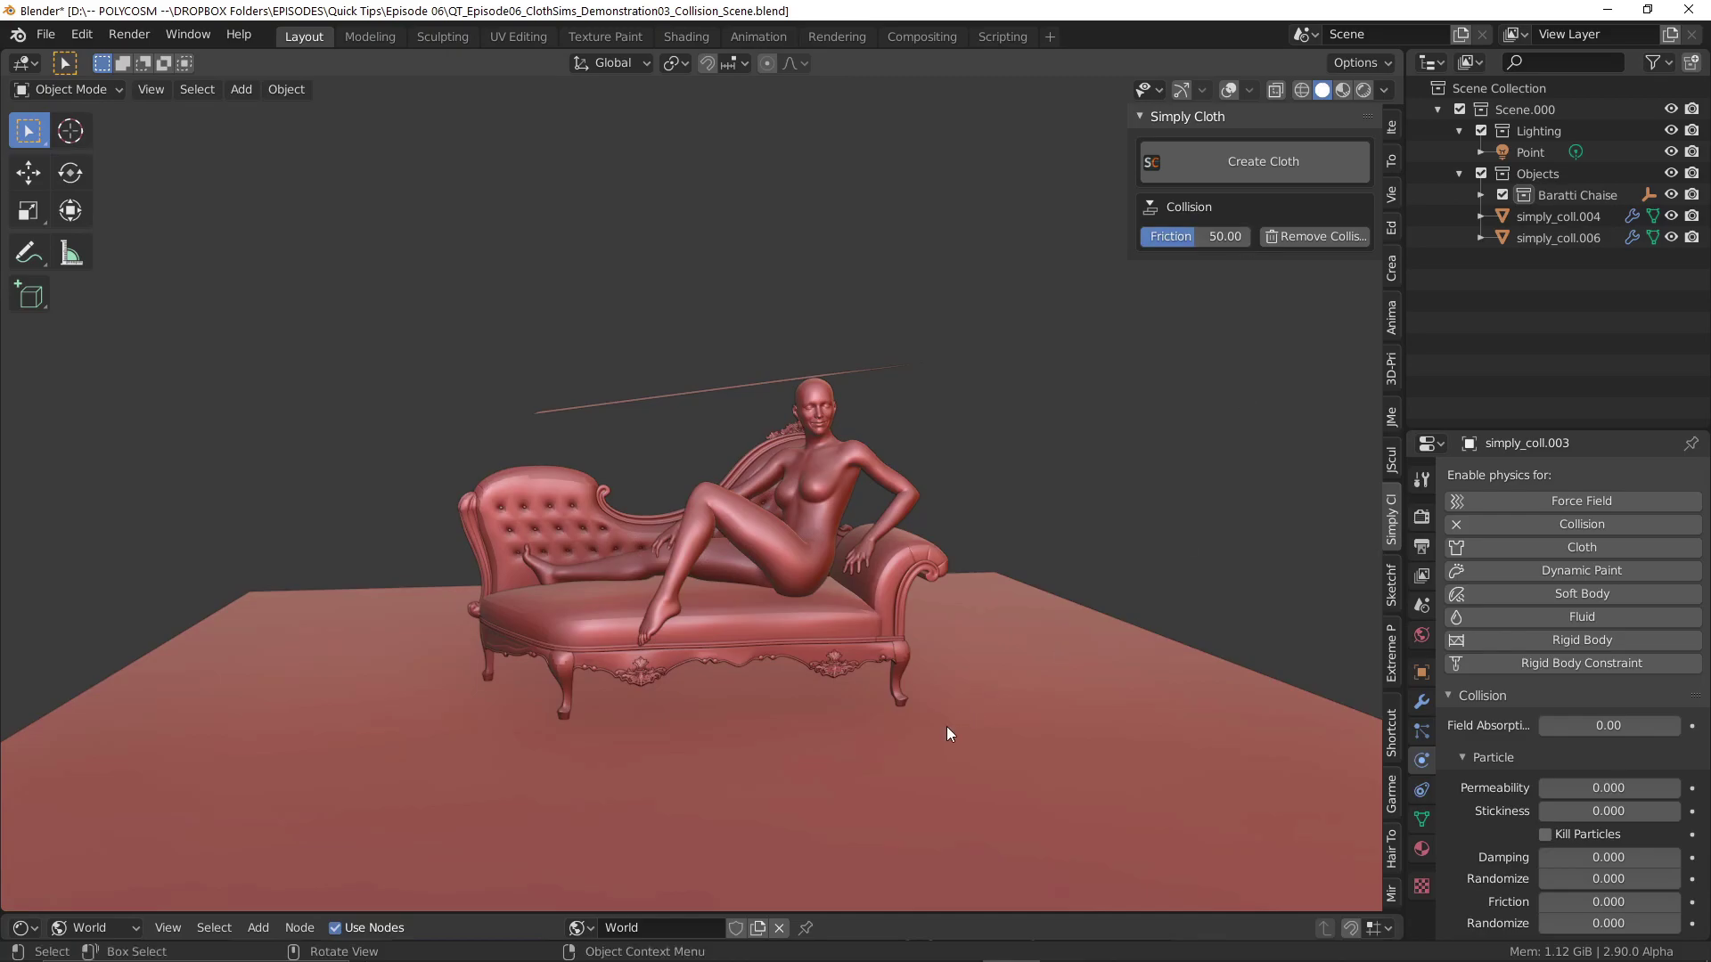
{"action": "left_click", "coordinate": [946, 728]}
{"action": "left_click", "coordinate": [1273, 237]}
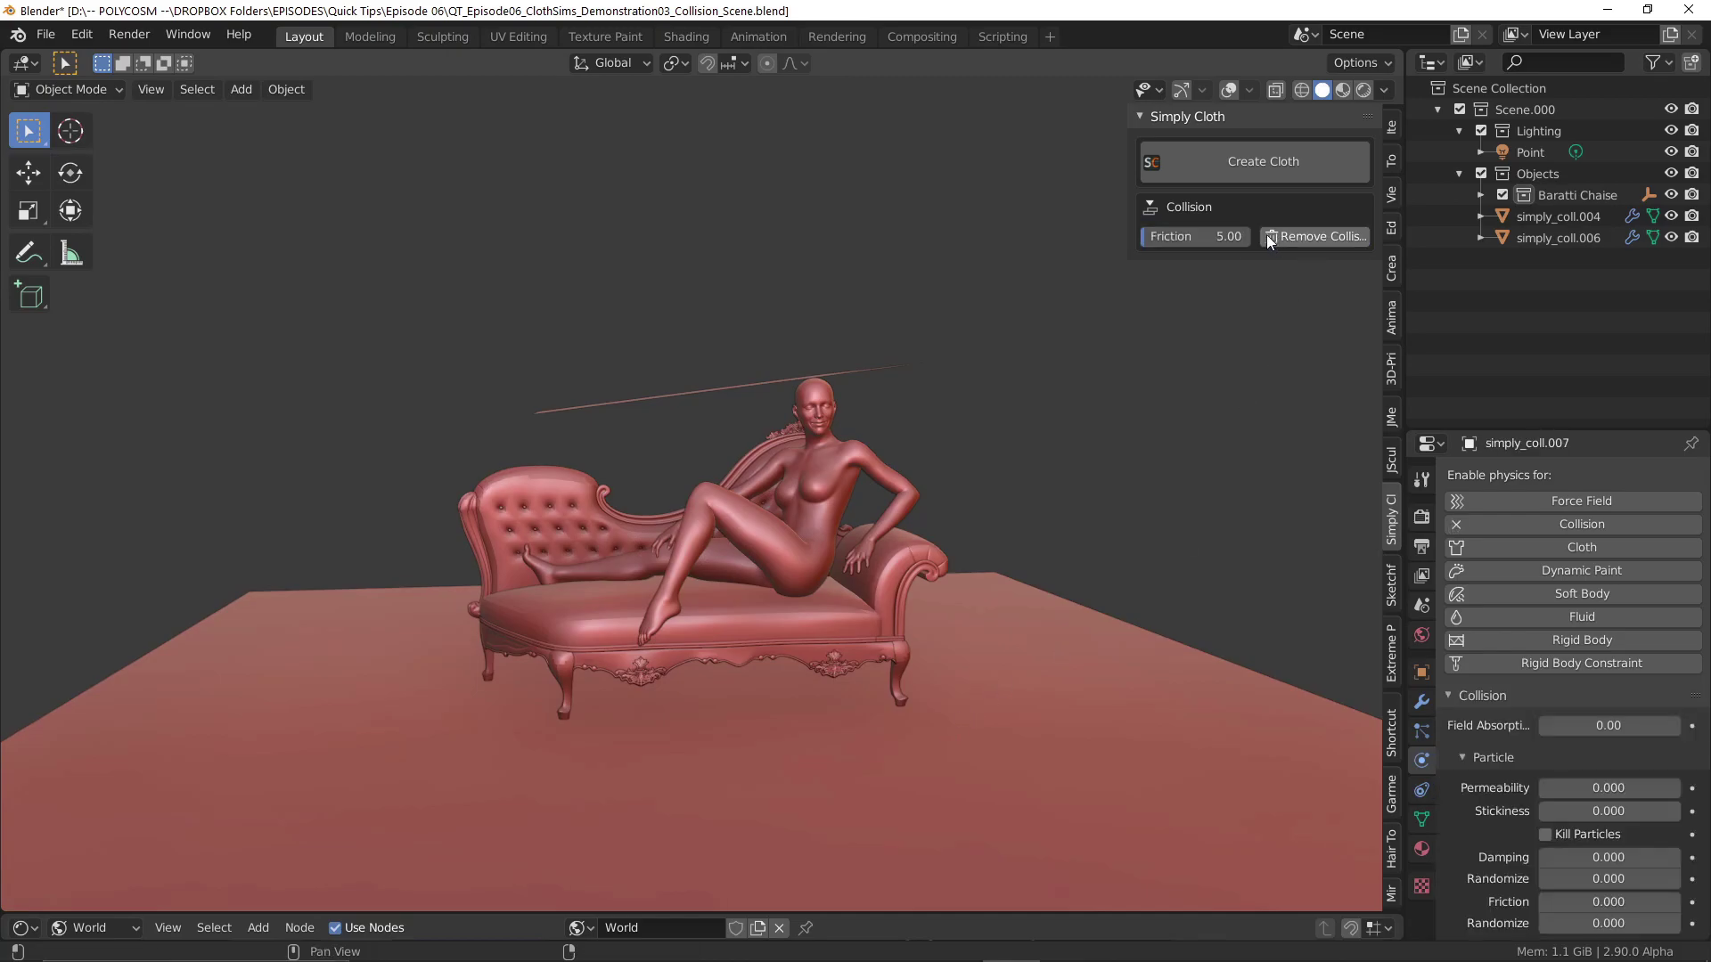
Select the figure and examine its softbody and cloth collision settings.
{"action": "middle_click_drag", "start_coordinate": [853, 515], "coordinate": [795, 435]}
{"action": "left_click", "coordinate": [795, 435]}
{"action": "key", "text": "Tab"}
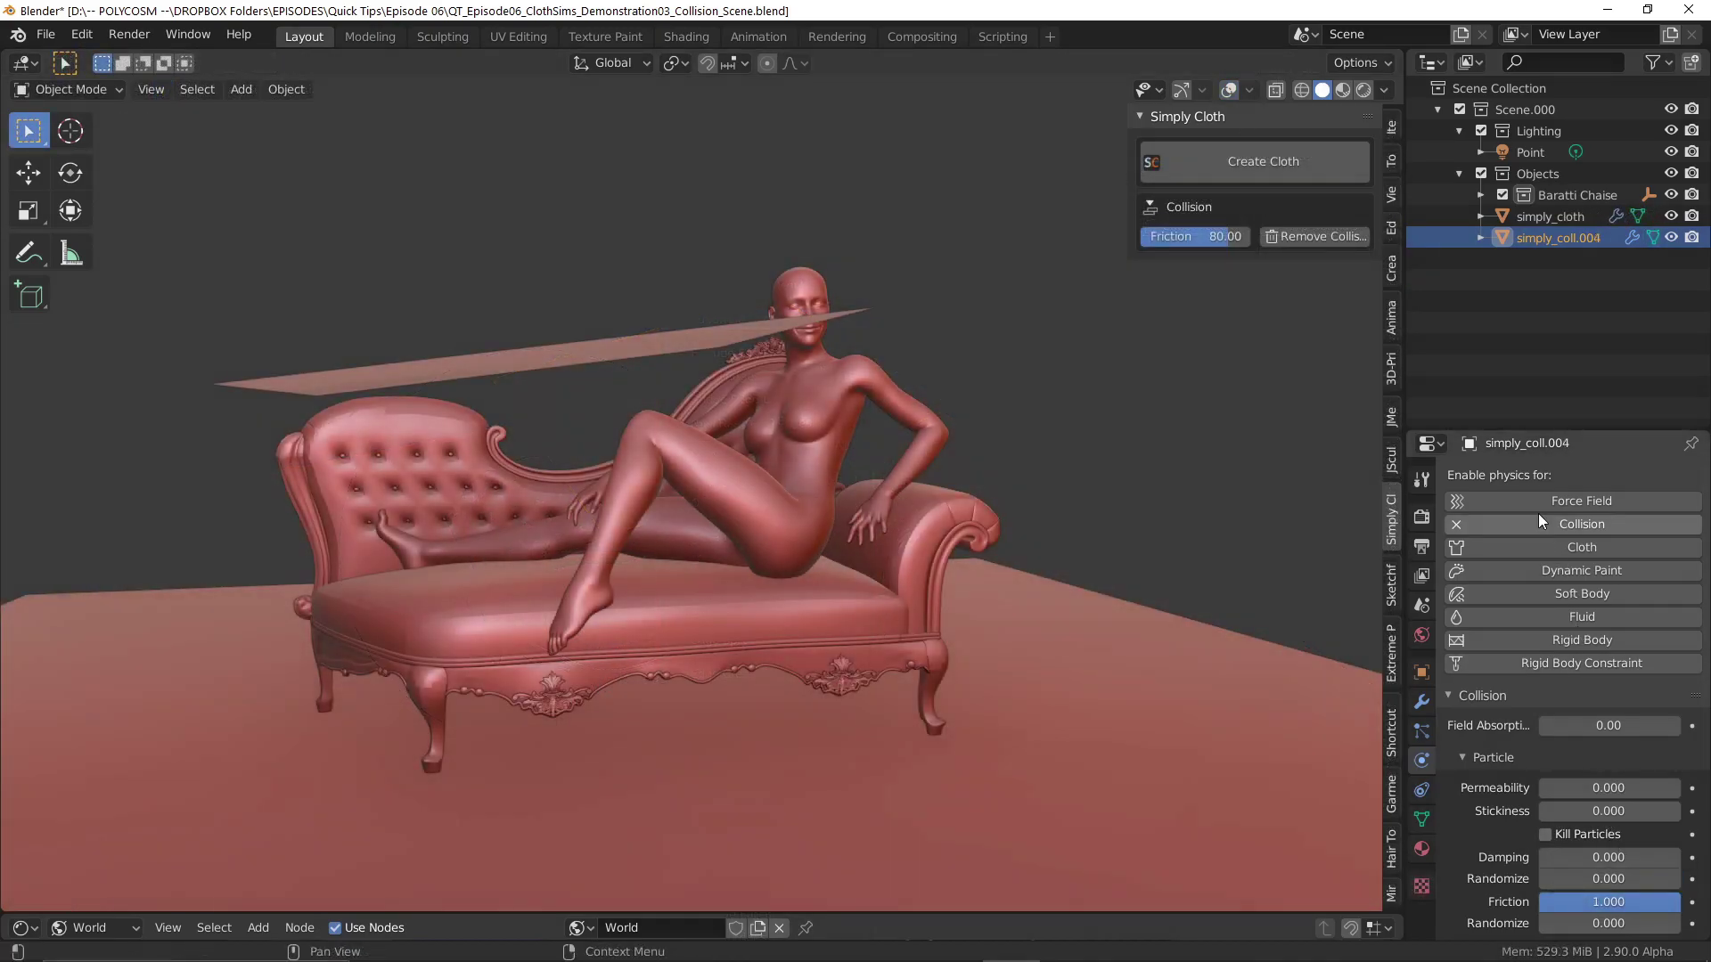
{"action": "scroll", "coordinate": [1540, 516], "scroll_direction": "down", "scroll_amount": 5}
{"action": "scroll", "coordinate": [1542, 517], "scroll_direction": "down", "scroll_amount": 1}
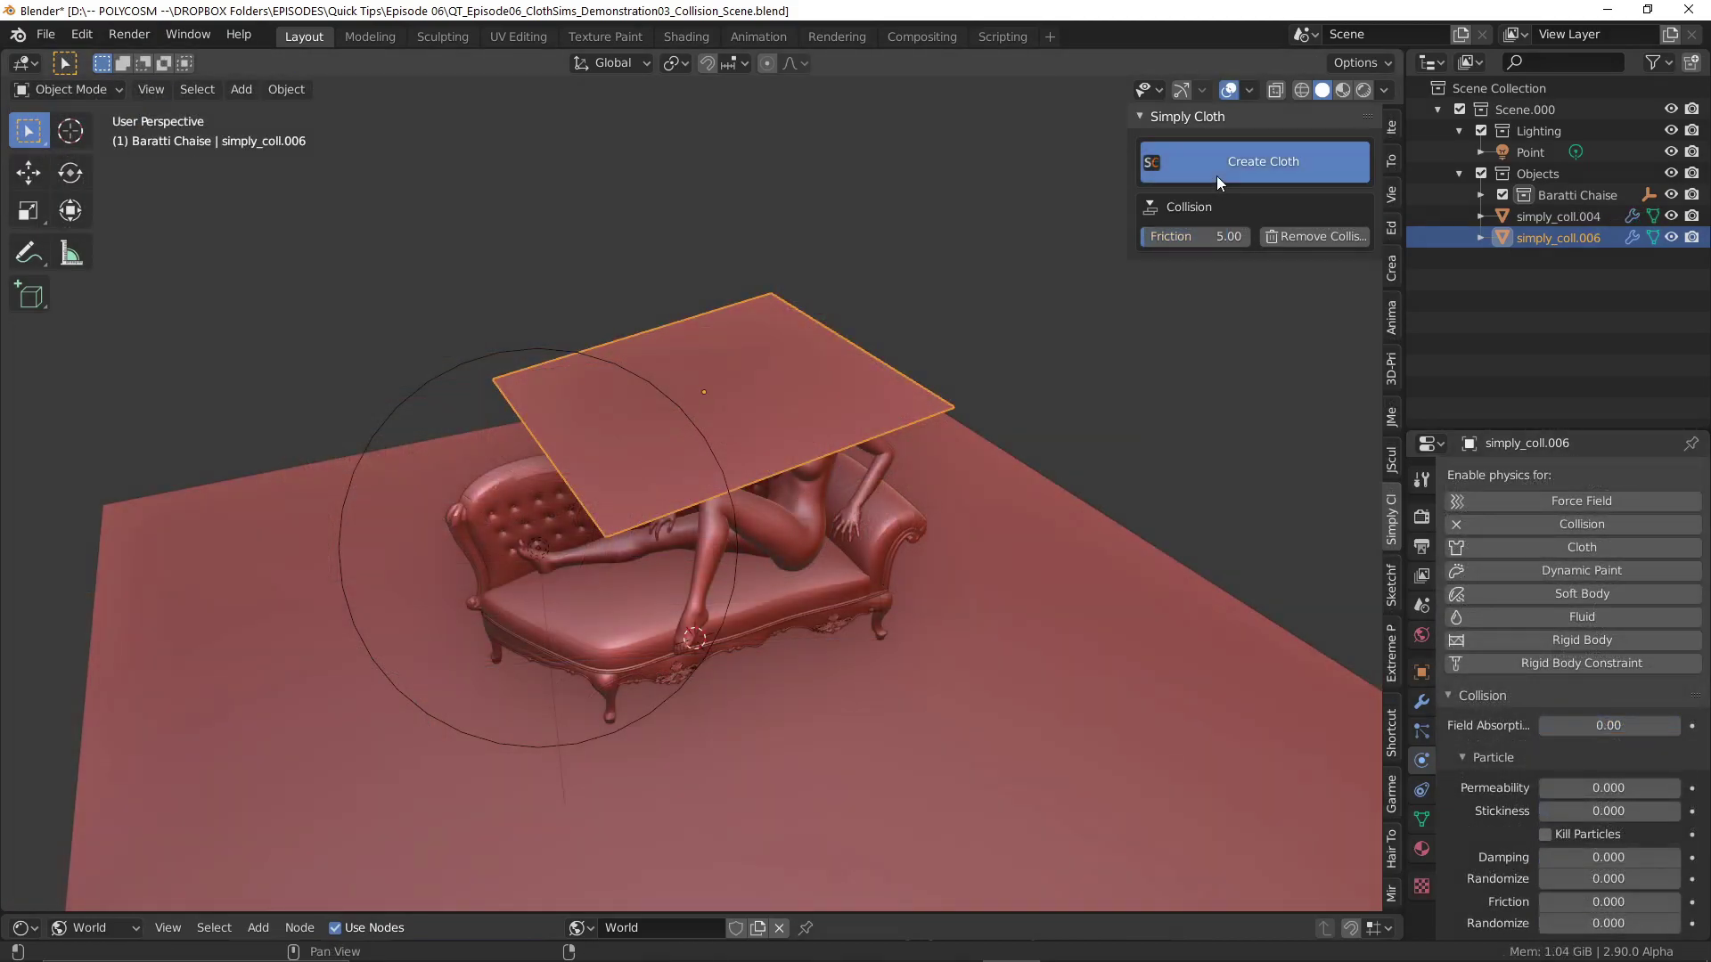
Create a cloth from the tilted plane and apply the Silk preset.
{"action": "left_click", "coordinate": [1216, 169]}
{"action": "left_click", "coordinate": [1275, 481]}
{"action": "left_click", "coordinate": [1152, 638]}
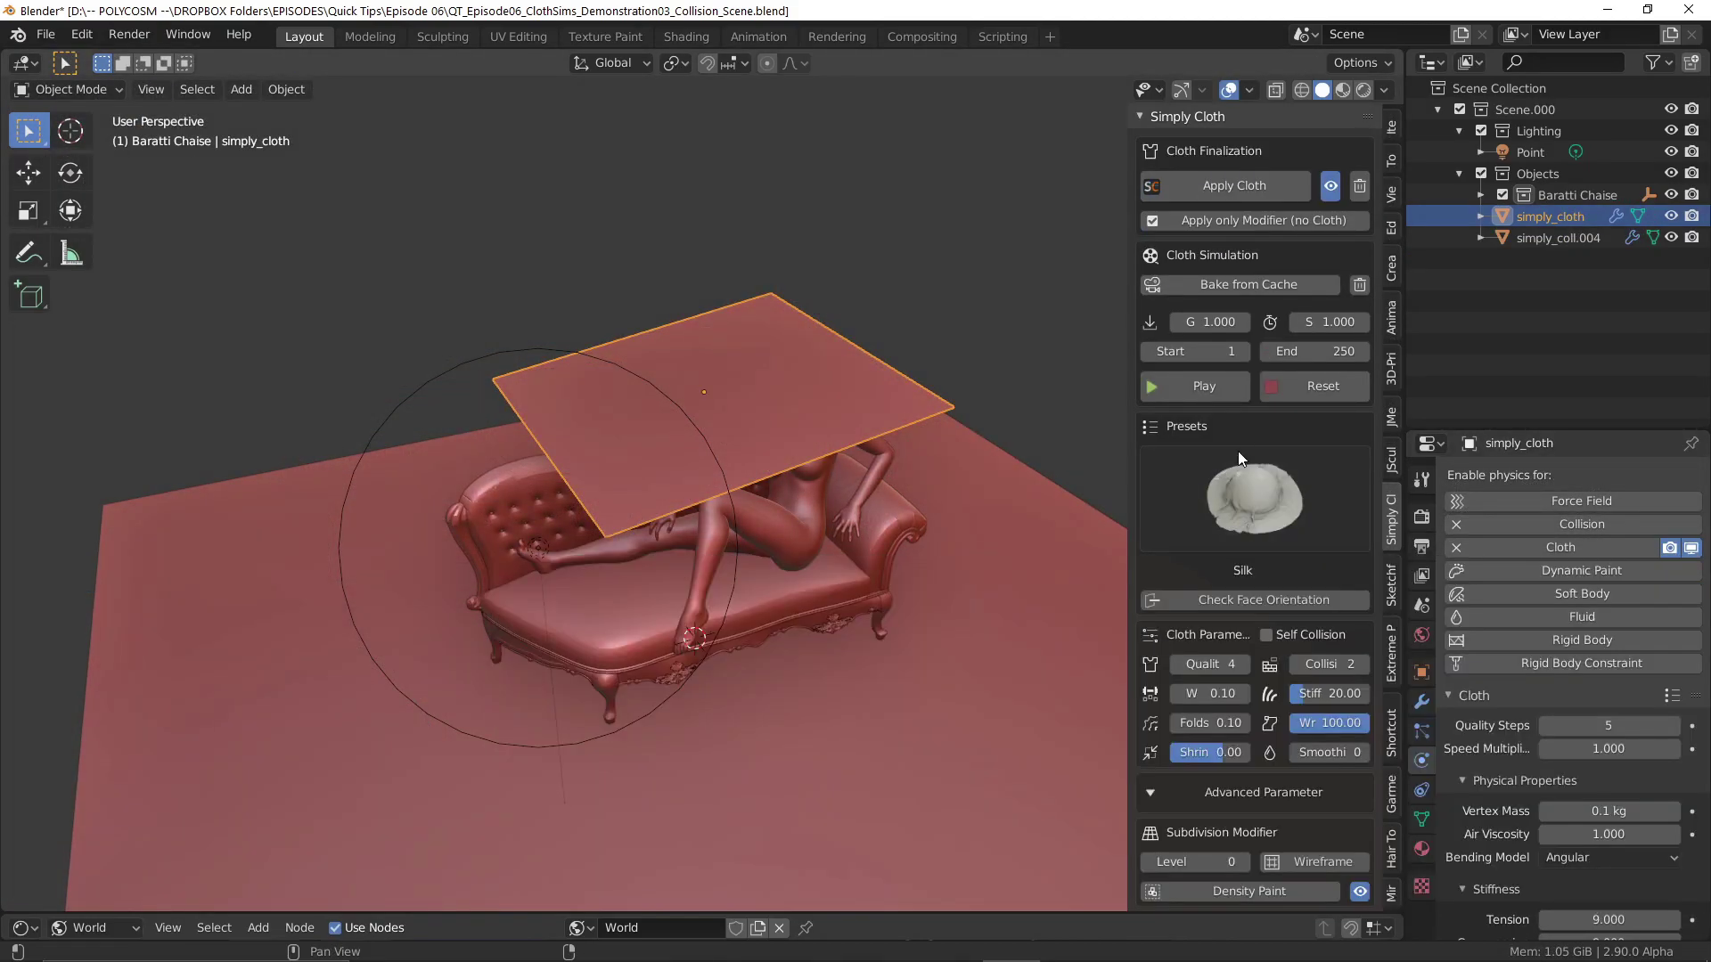
Play the silk cloth simulation over the figure and chaise, pause it to inspect the drape and reset it.
{"action": "middle_click_drag", "start_coordinate": [1096, 490], "coordinate": [972, 450]}
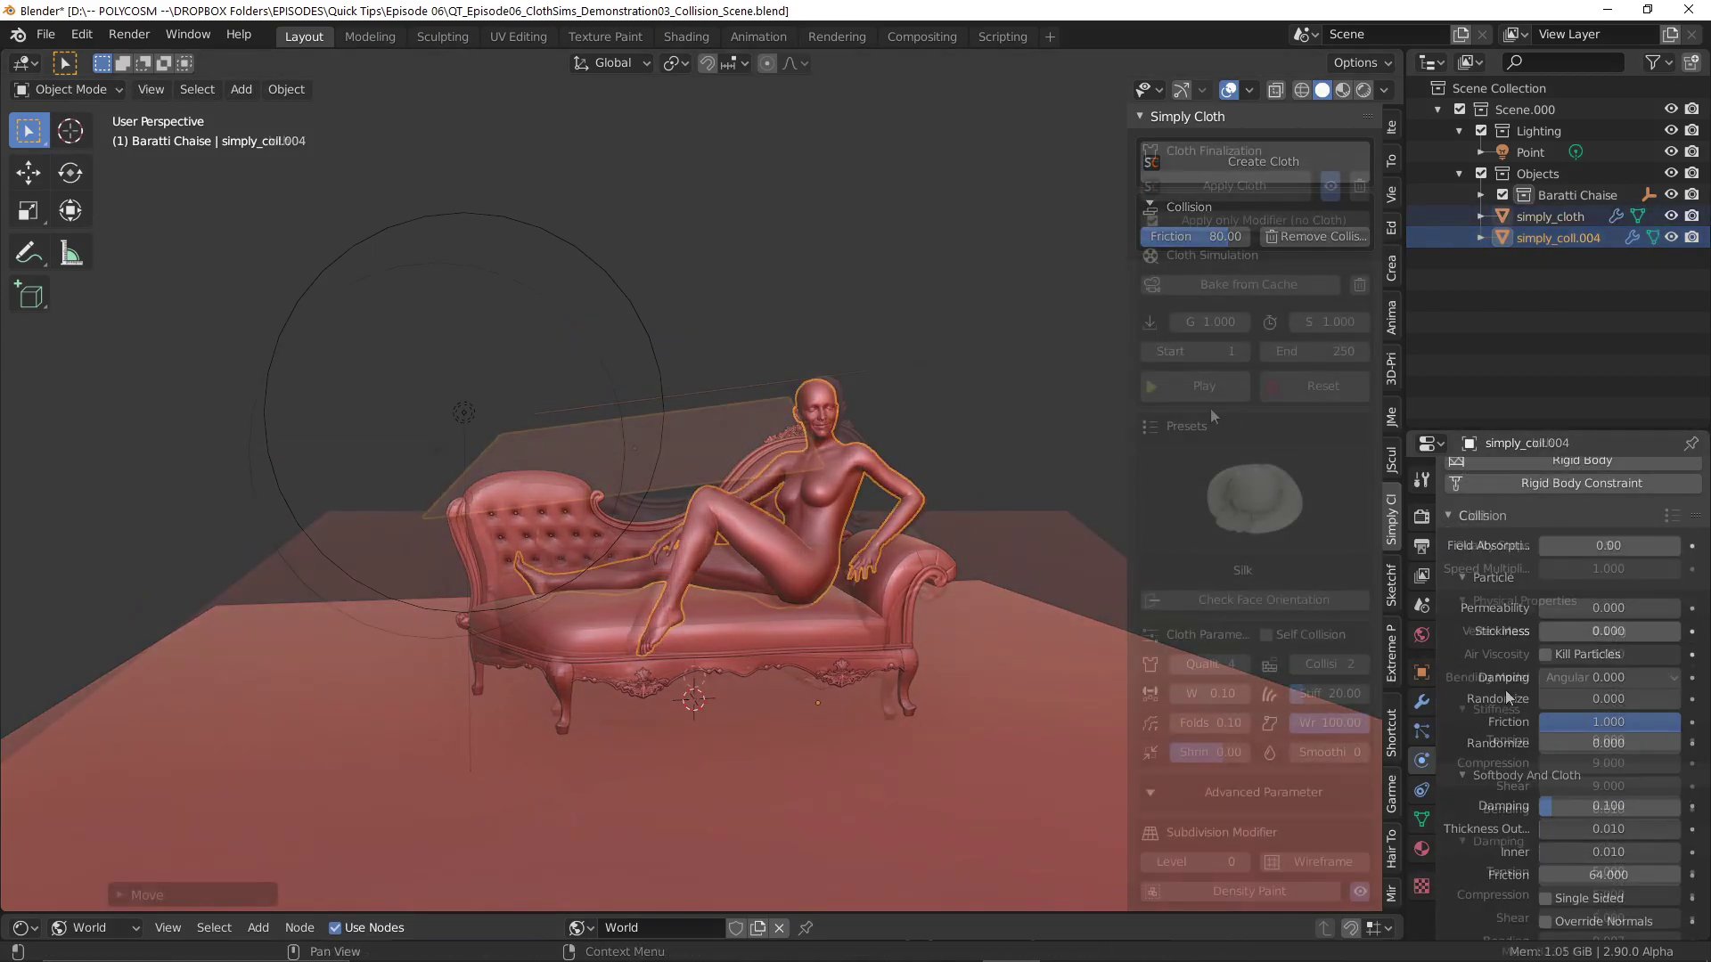
{"action": "left_click", "coordinate": [1226, 385]}
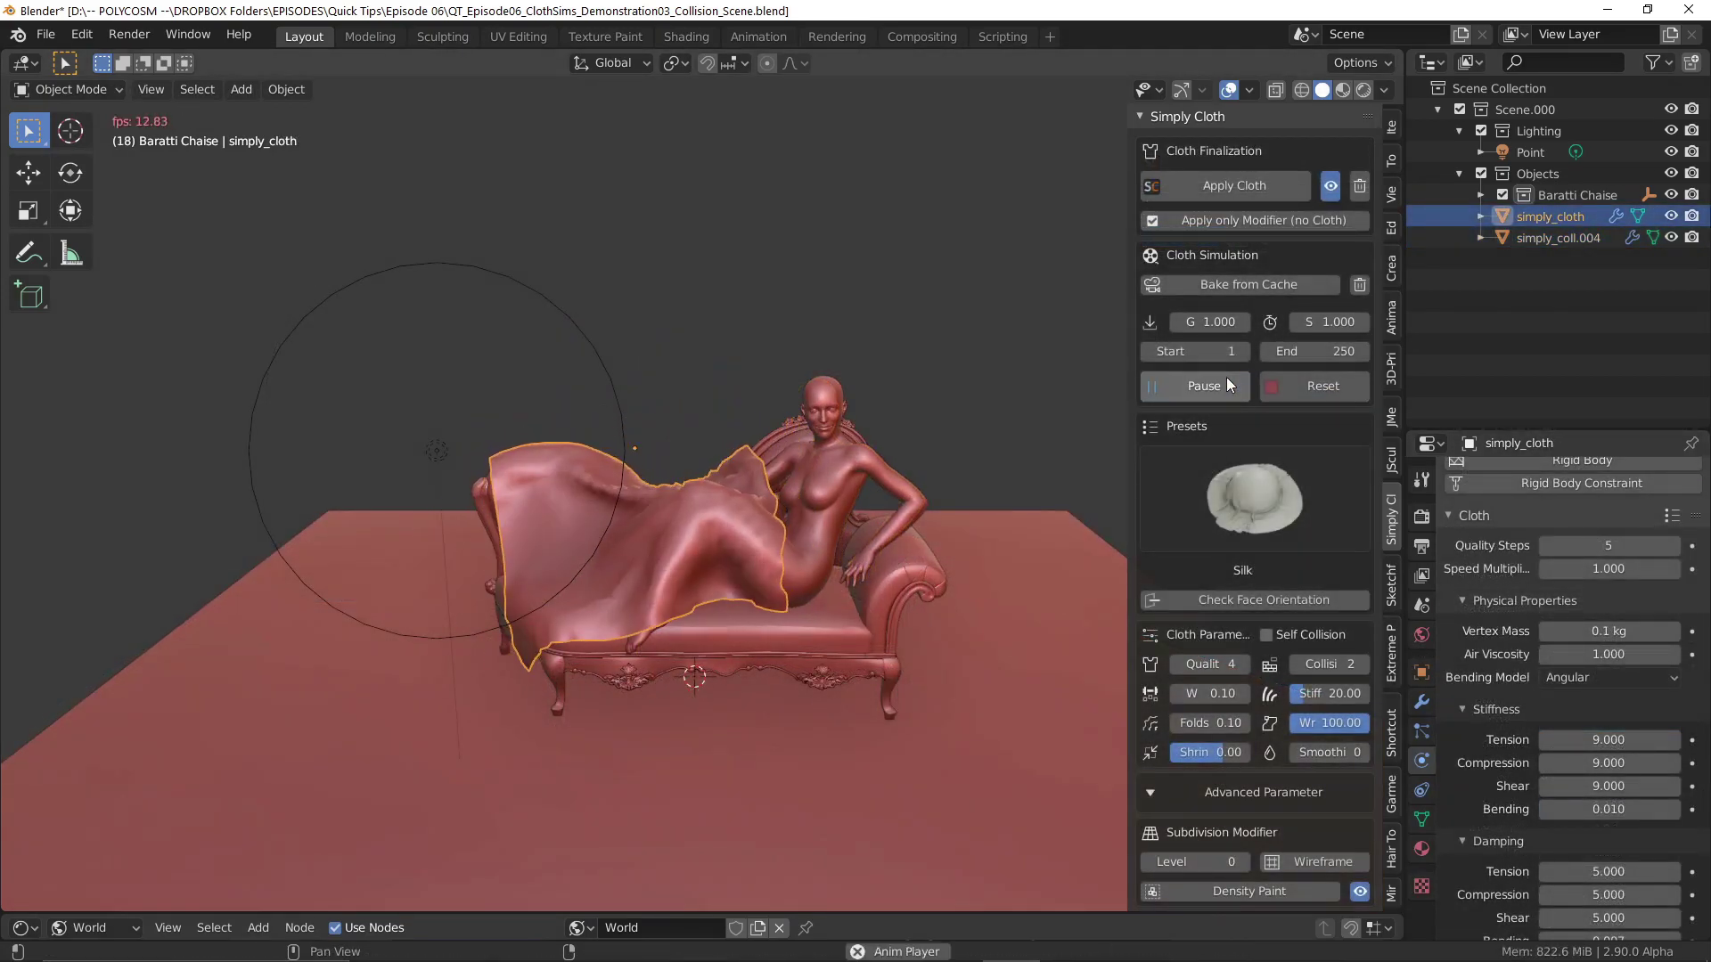
{"action": "left_click", "coordinate": [1226, 385]}
{"action": "scroll", "coordinate": [1349, 626], "scroll_direction": "down", "scroll_amount": 2}
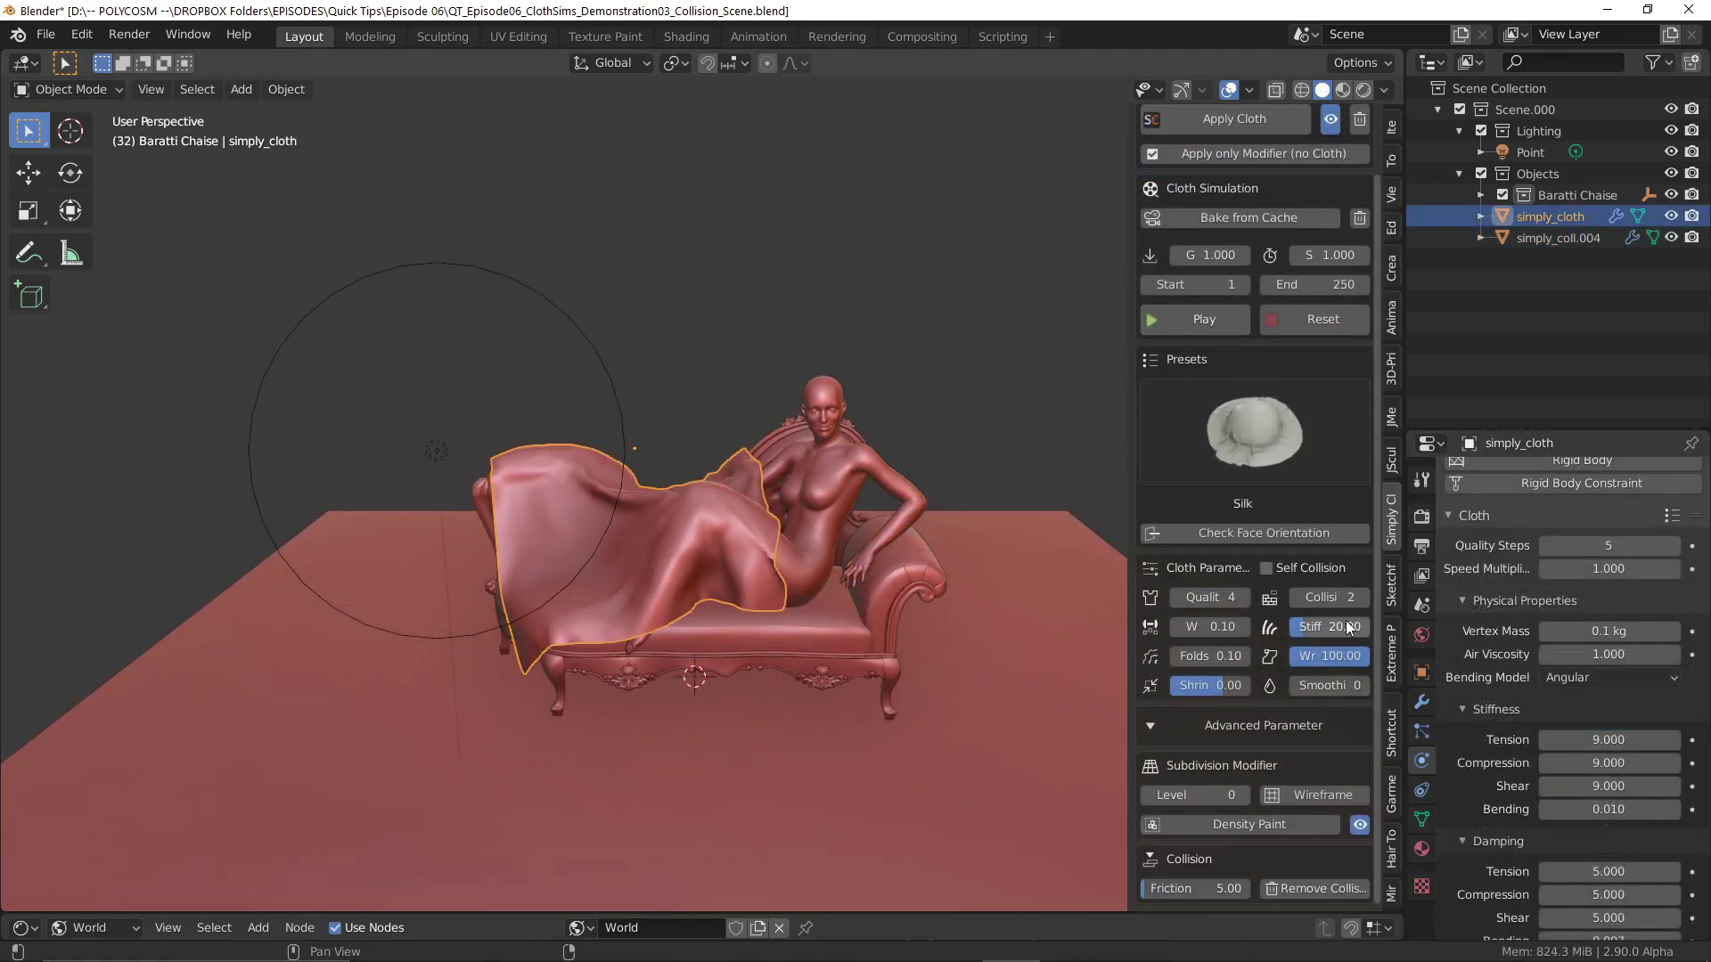
{"action": "left_click", "coordinate": [1335, 321]}
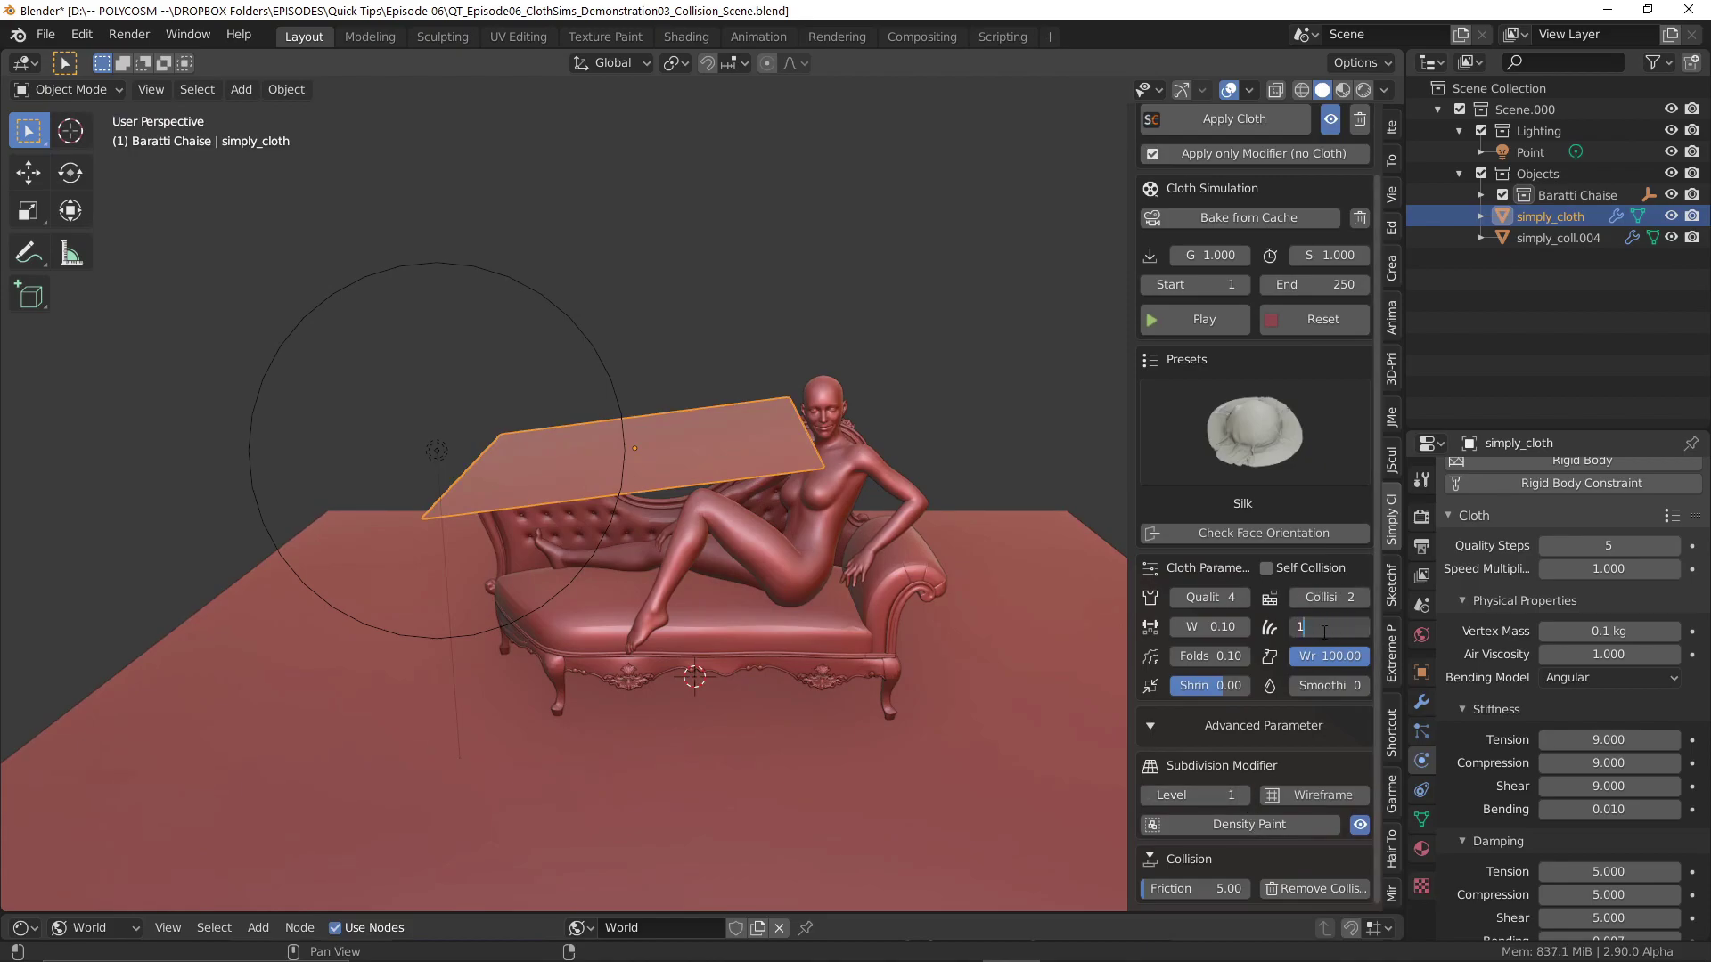
Set the silk cloth's stiffness to 1, enable self collision, and raise the quality to 6 and the collision quality to 4.
{"action": "key", "text": "Return"}
{"action": "left_click", "coordinate": [1240, 594]}
{"action": "left_click", "coordinate": [1291, 575]}
{"action": "left_click", "coordinate": [1361, 597]}
{"action": "left_click", "coordinate": [1360, 597]}
Play the self-colliding silk simulation, pause it once the cloth has settled, and inspect the drape around the chaise.
{"action": "left_click", "coordinate": [1226, 326]}
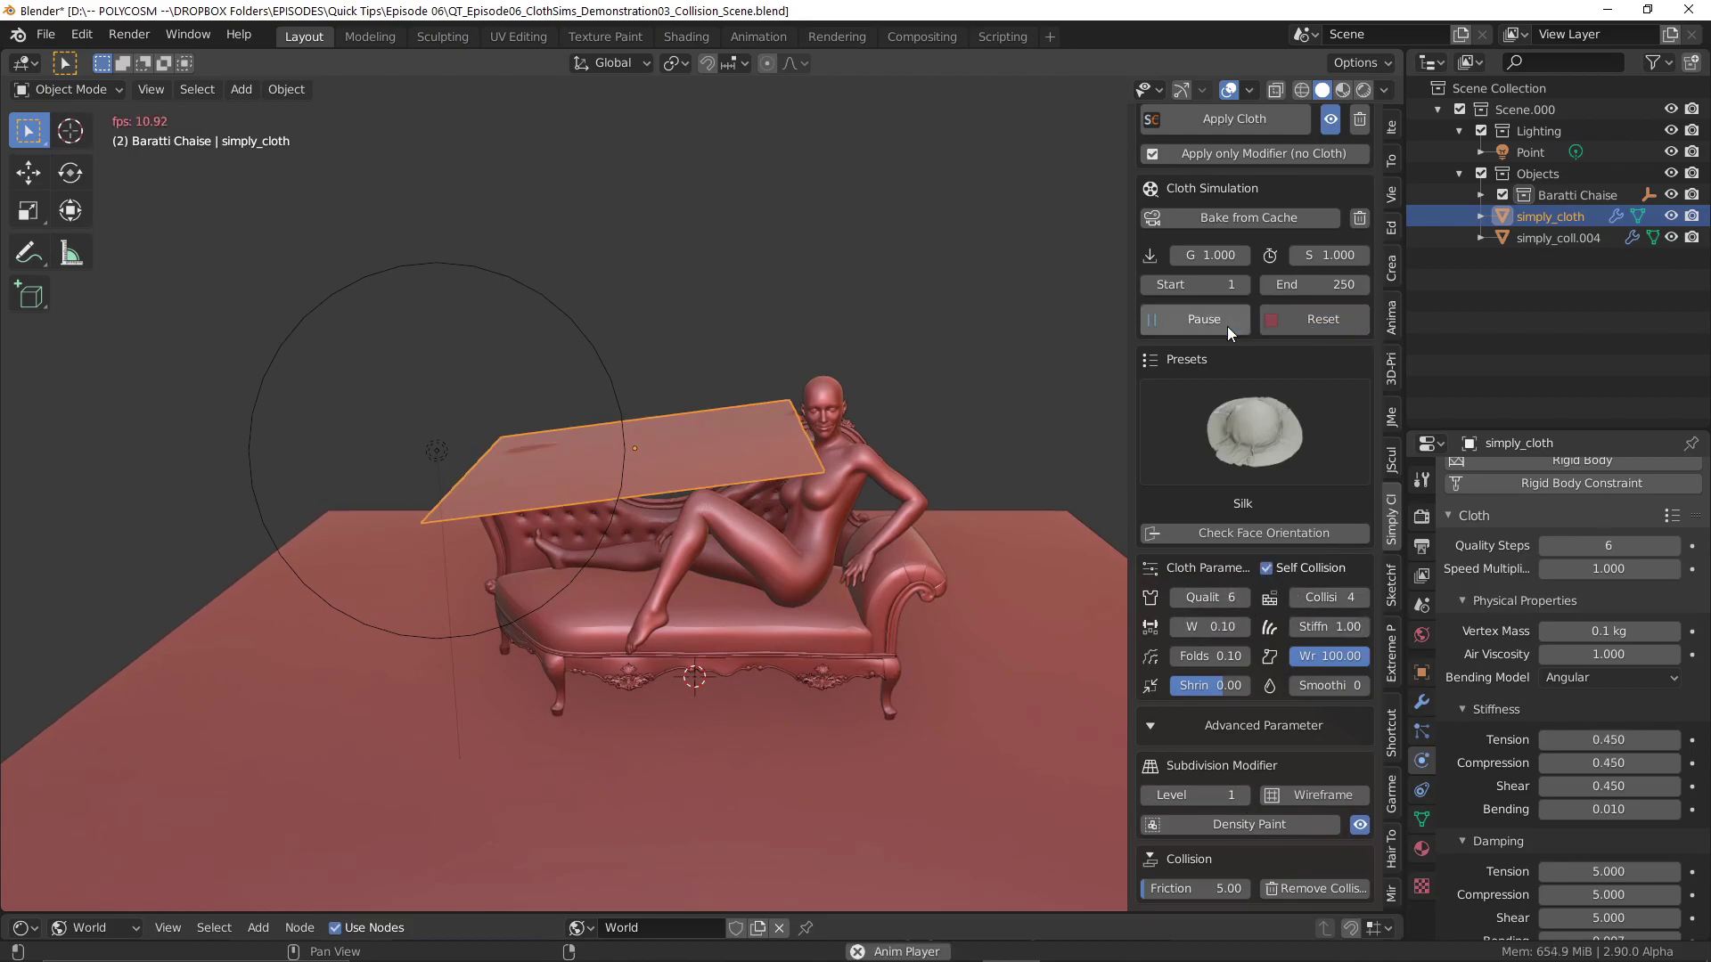
{"action": "left_click", "coordinate": [1226, 323]}
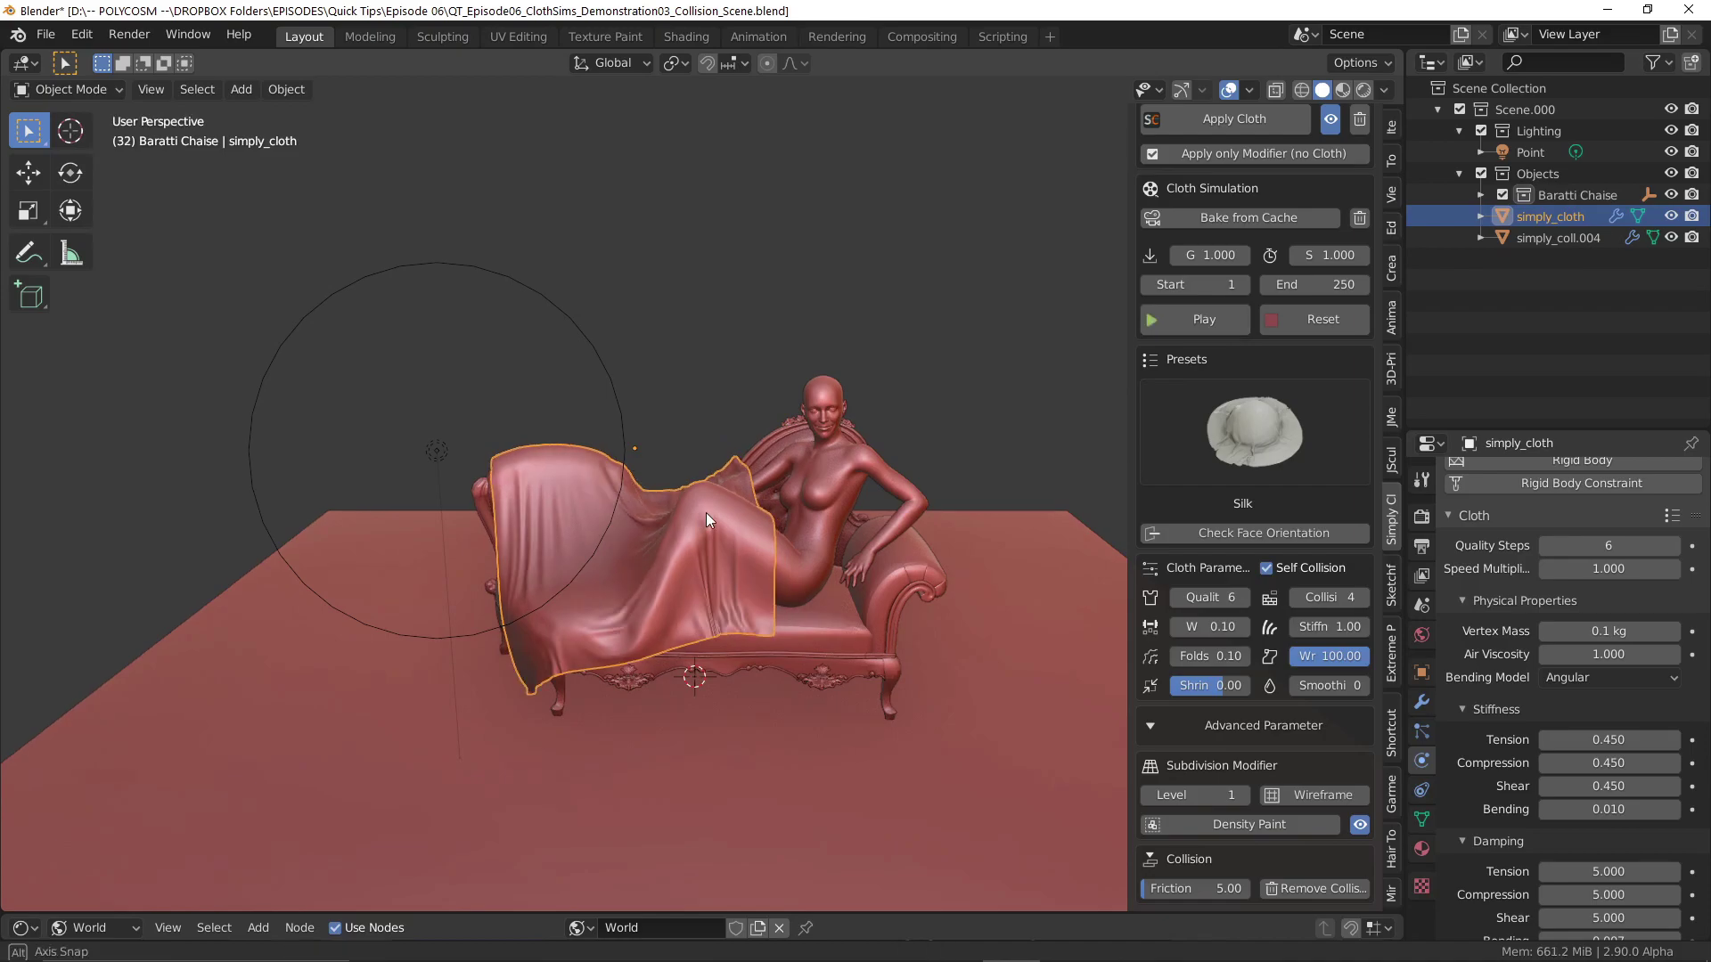
{"action": "mouse_move", "coordinate": [713, 509]}
{"action": "middle_mouse_down"}
{"action": "mouse_move", "coordinate": [1082, 496]}
{"action": "mouse_move", "coordinate": [703, 501]}
{"action": "middle_mouse_up"}
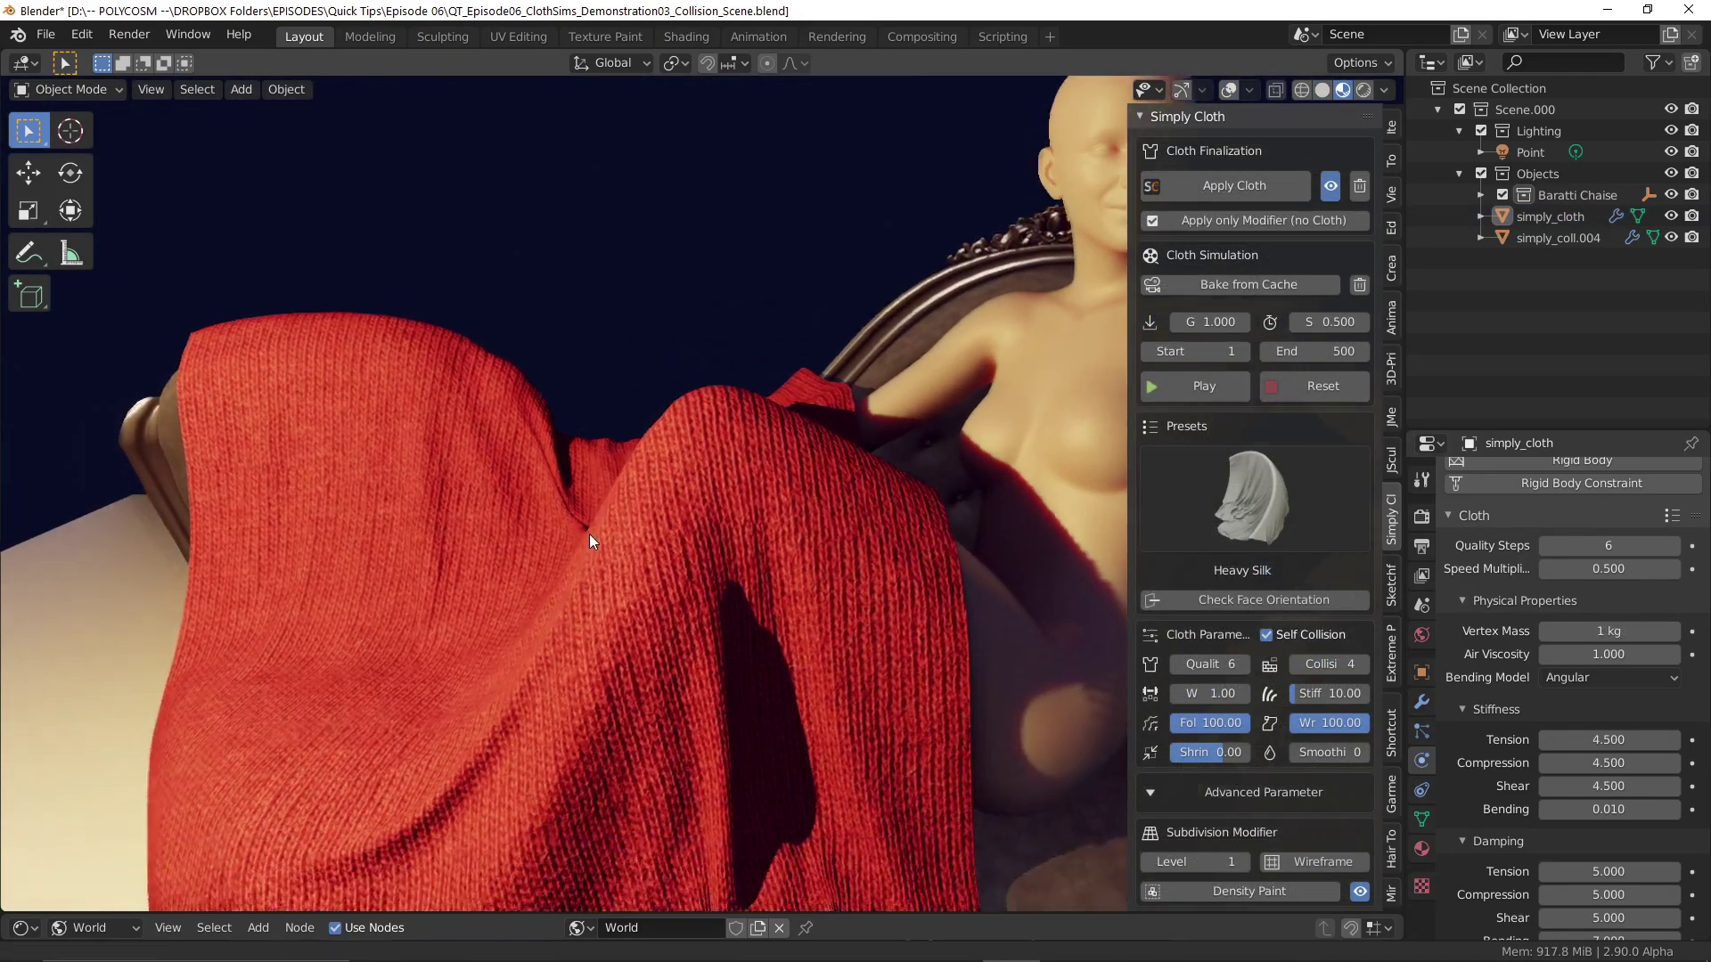
{"action": "middle_click_drag", "start_coordinate": [590, 533], "coordinate": [362, 625]}
{"action": "middle_click_drag", "start_coordinate": [362, 626], "coordinate": [651, 581]}
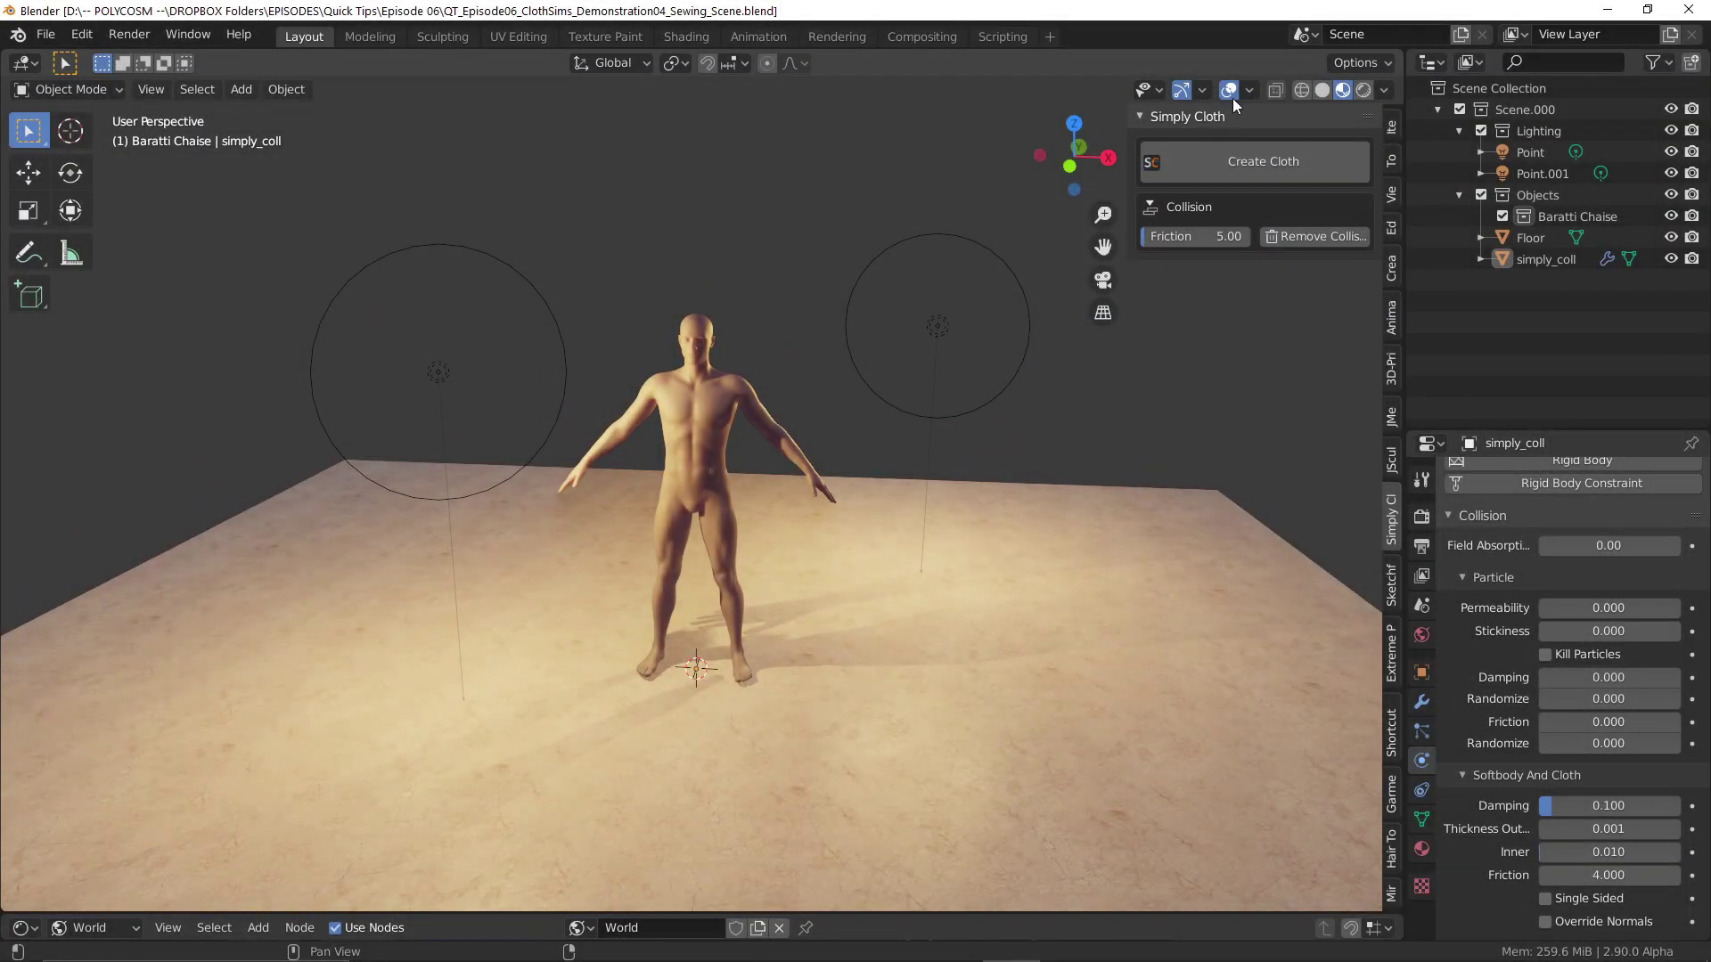
Hide the viewport overlays and switch the standing figure's scene to solid shading.
{"action": "left_click", "coordinate": [1229, 90]}
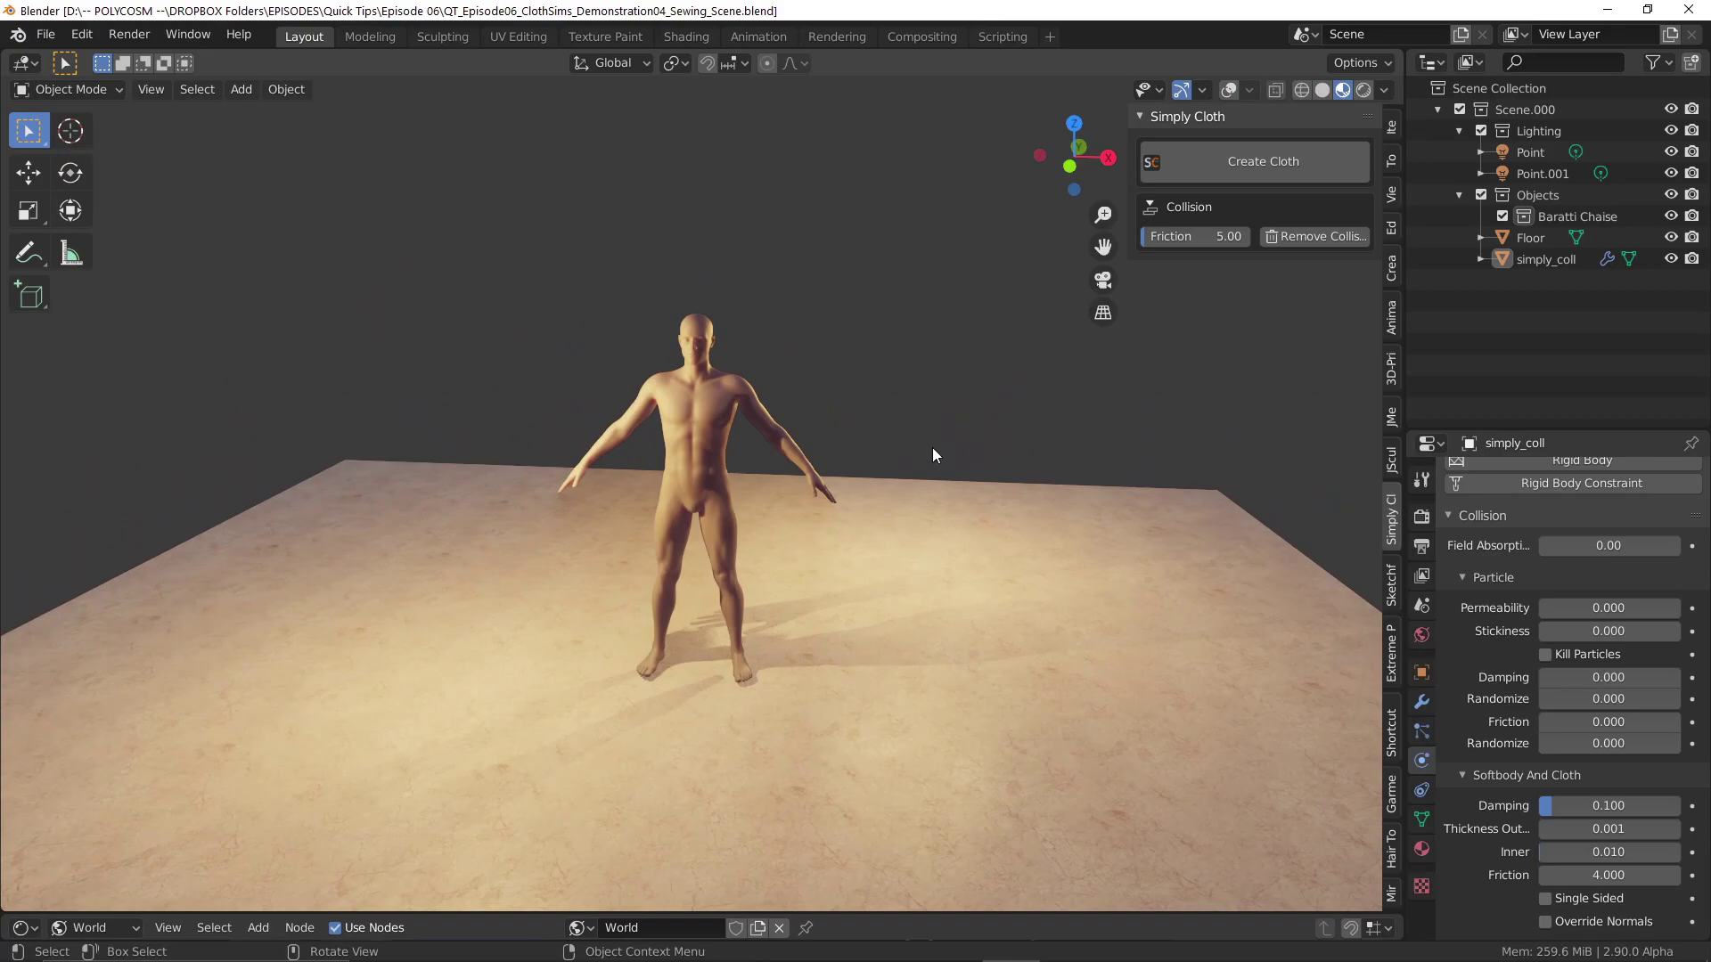
{"action": "mouse_move", "coordinate": [880, 561]}
{"action": "middle_mouse_down"}
{"action": "mouse_move", "coordinate": [1040, 546]}
{"action": "mouse_move", "coordinate": [624, 563]}
{"action": "mouse_move", "coordinate": [885, 549]}
{"action": "middle_mouse_up"}
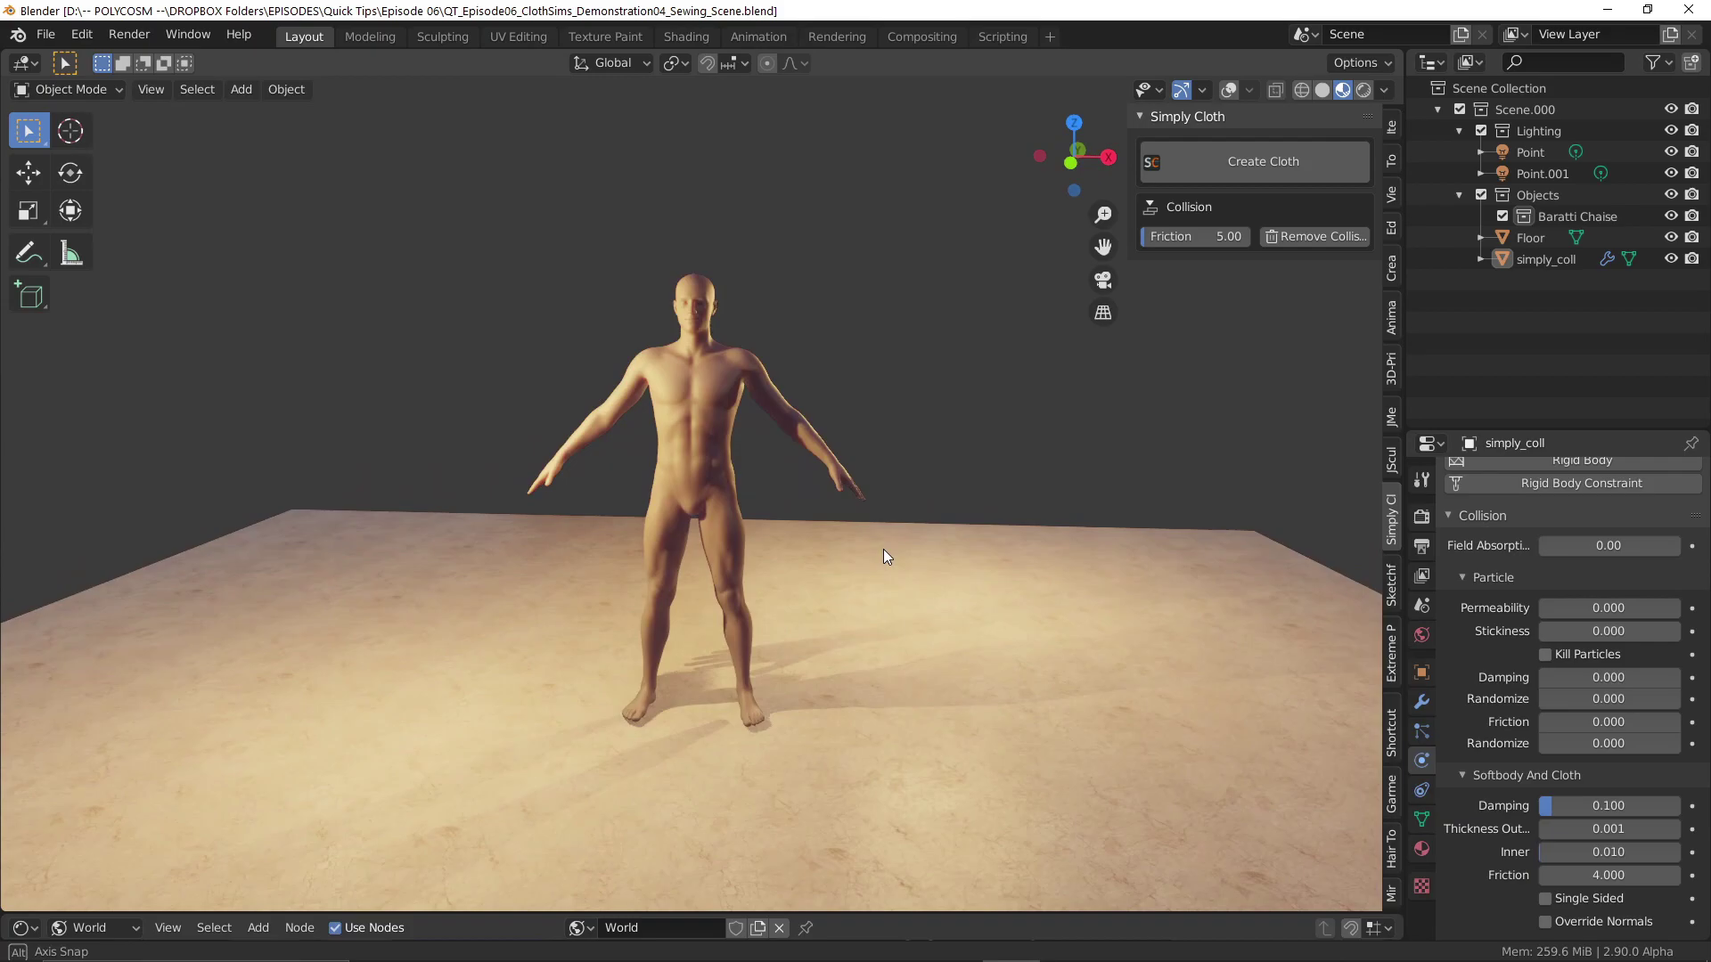
{"action": "left_click", "coordinate": [1322, 90]}
{"action": "middle_click_drag", "start_coordinate": [727, 601], "coordinate": [725, 634]}
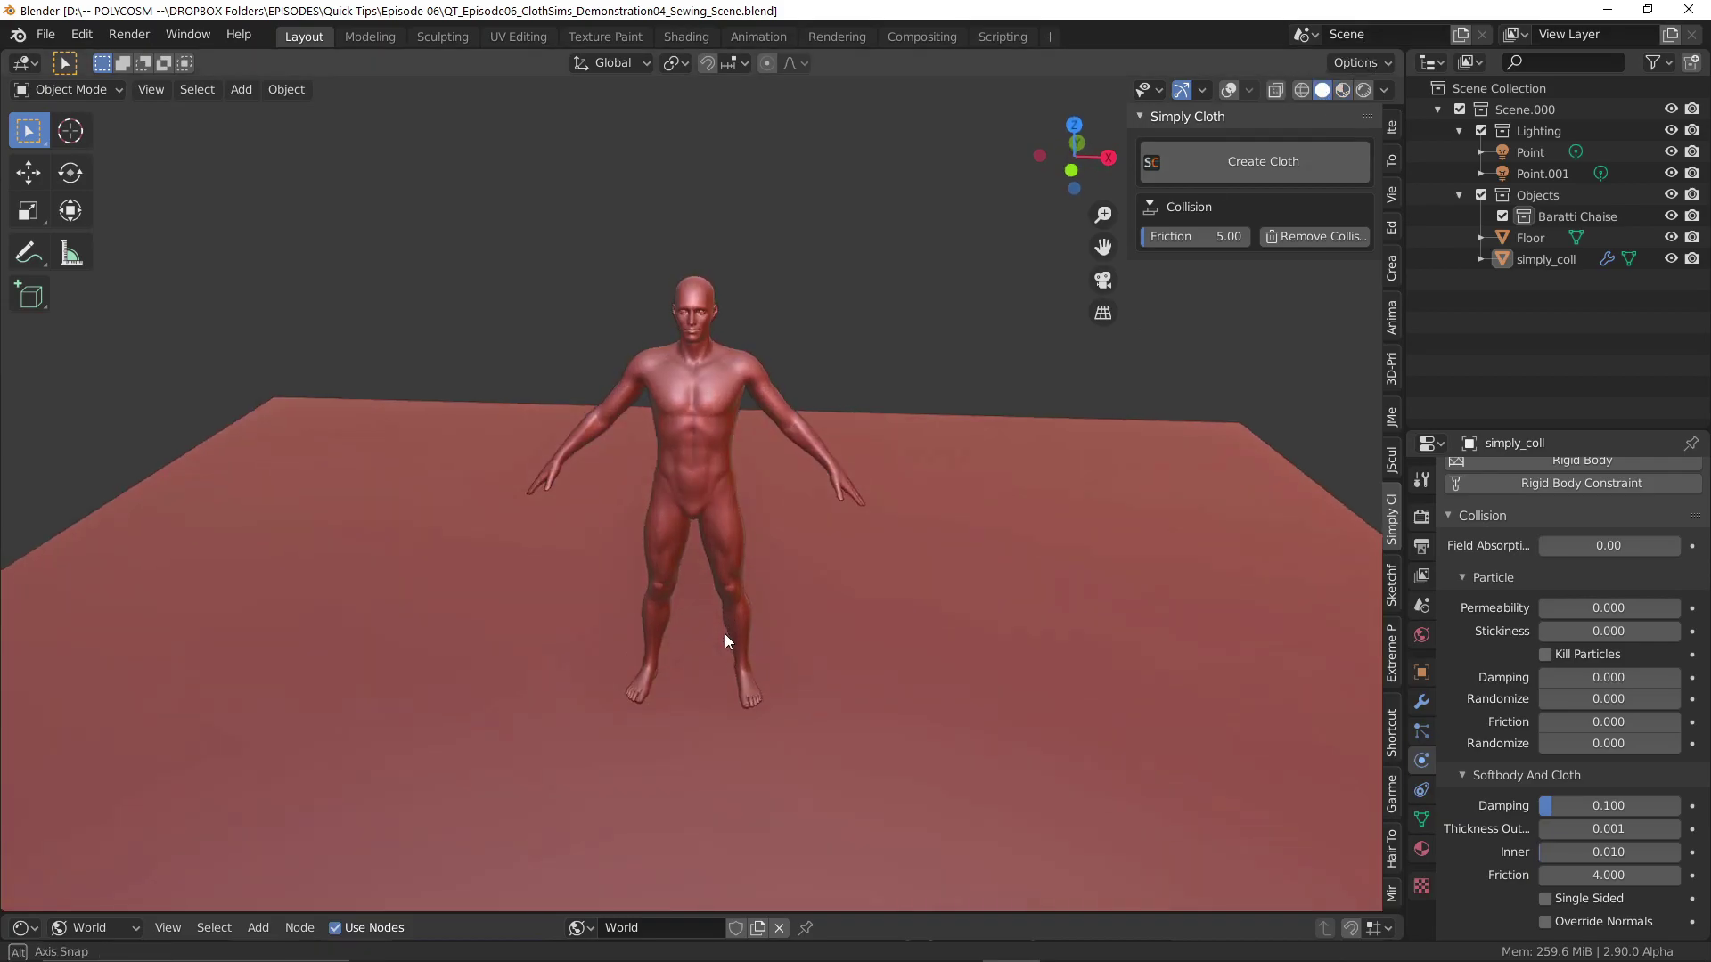
Add a cylinder mesh with its cap fill type set to Nothing.
{"action": "key", "text": "shift+a"}
{"action": "mouse_move", "coordinate": [702, 535]}
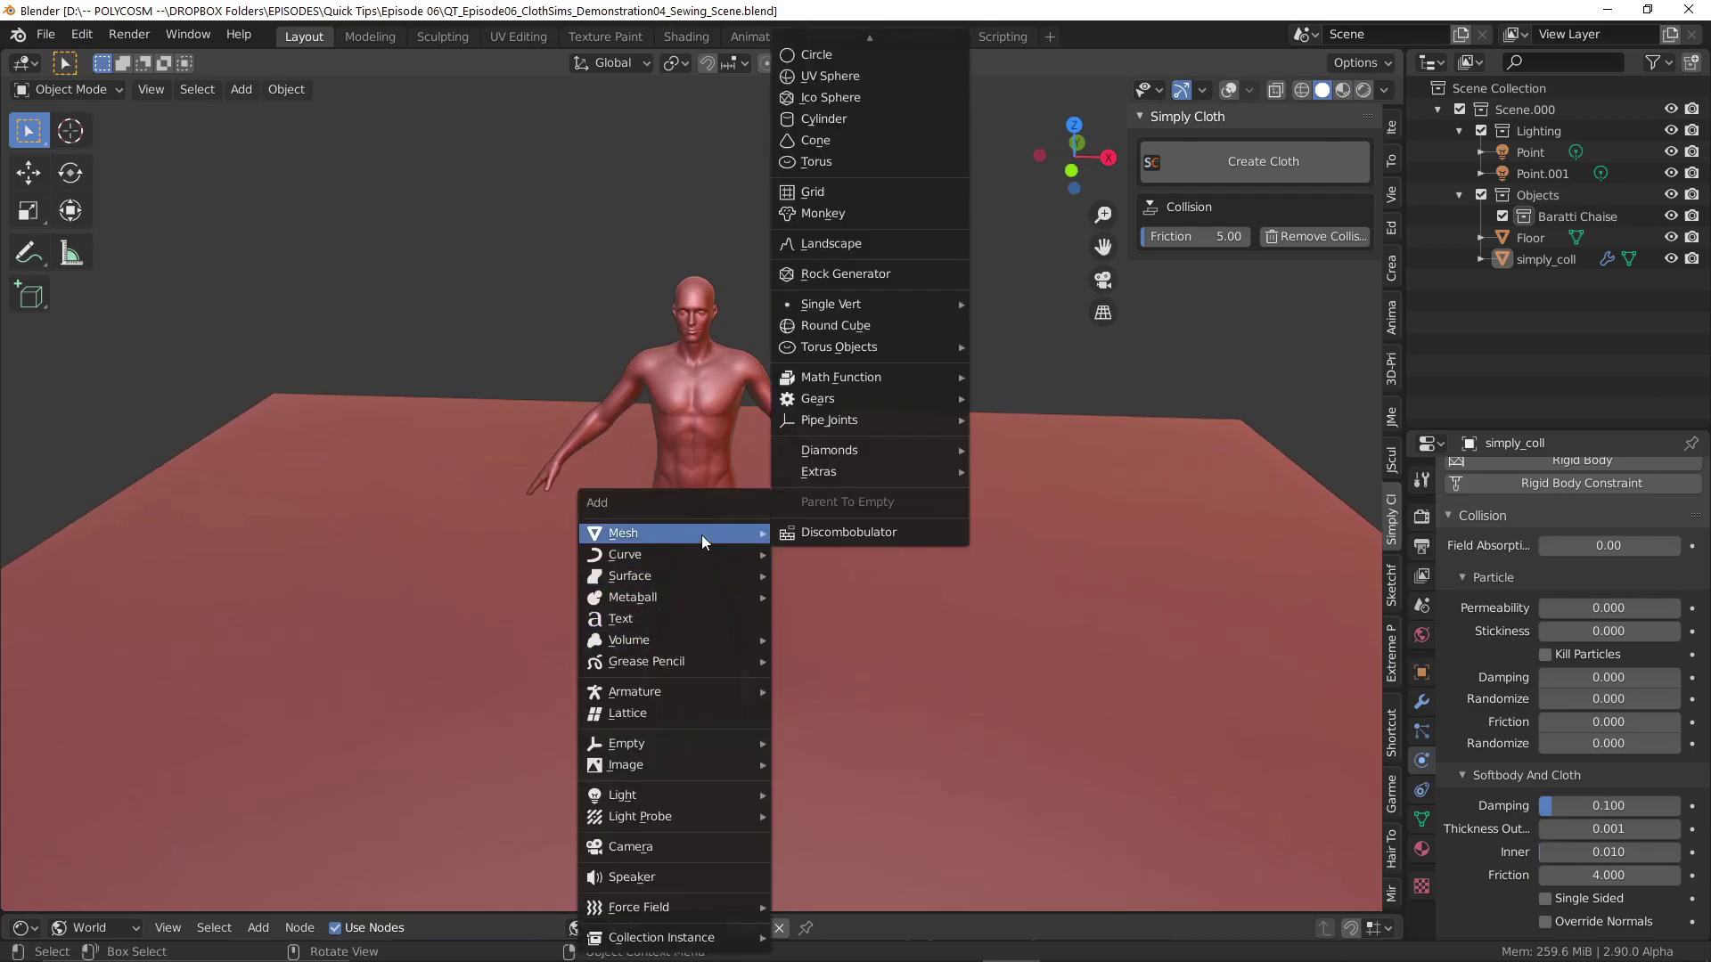
{"action": "left_click", "coordinate": [823, 119]}
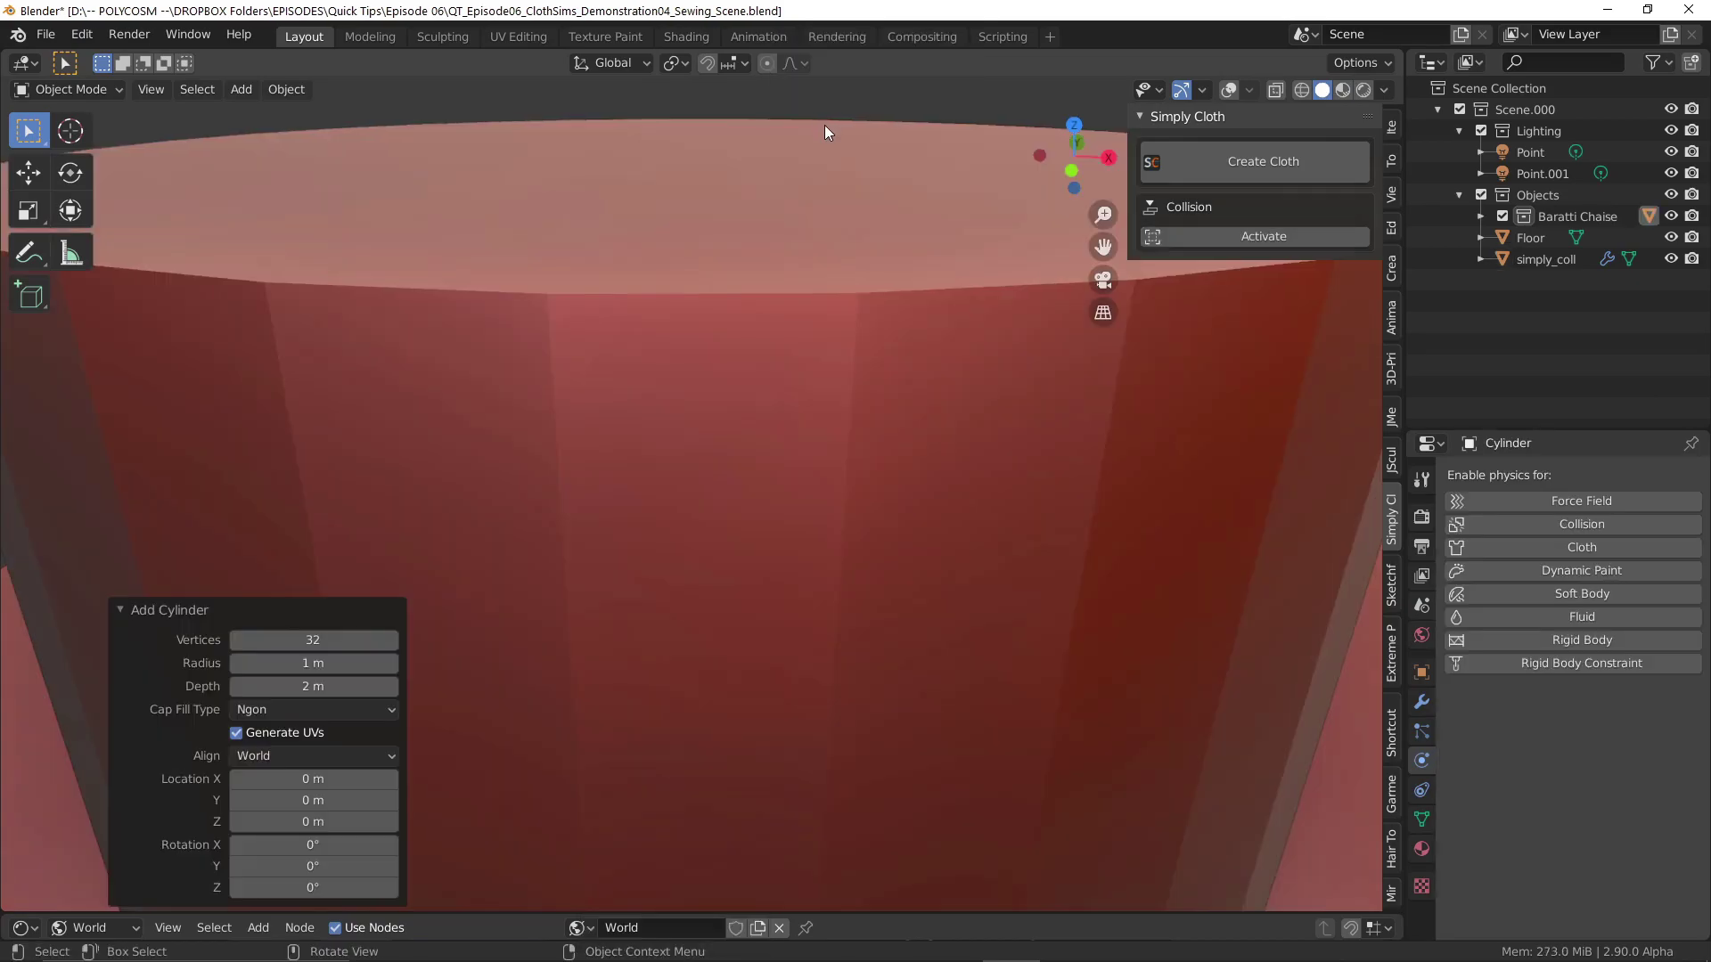
{"action": "scroll", "coordinate": [836, 310], "scroll_direction": "down", "scroll_amount": 5}
{"action": "left_click", "coordinate": [280, 711]}
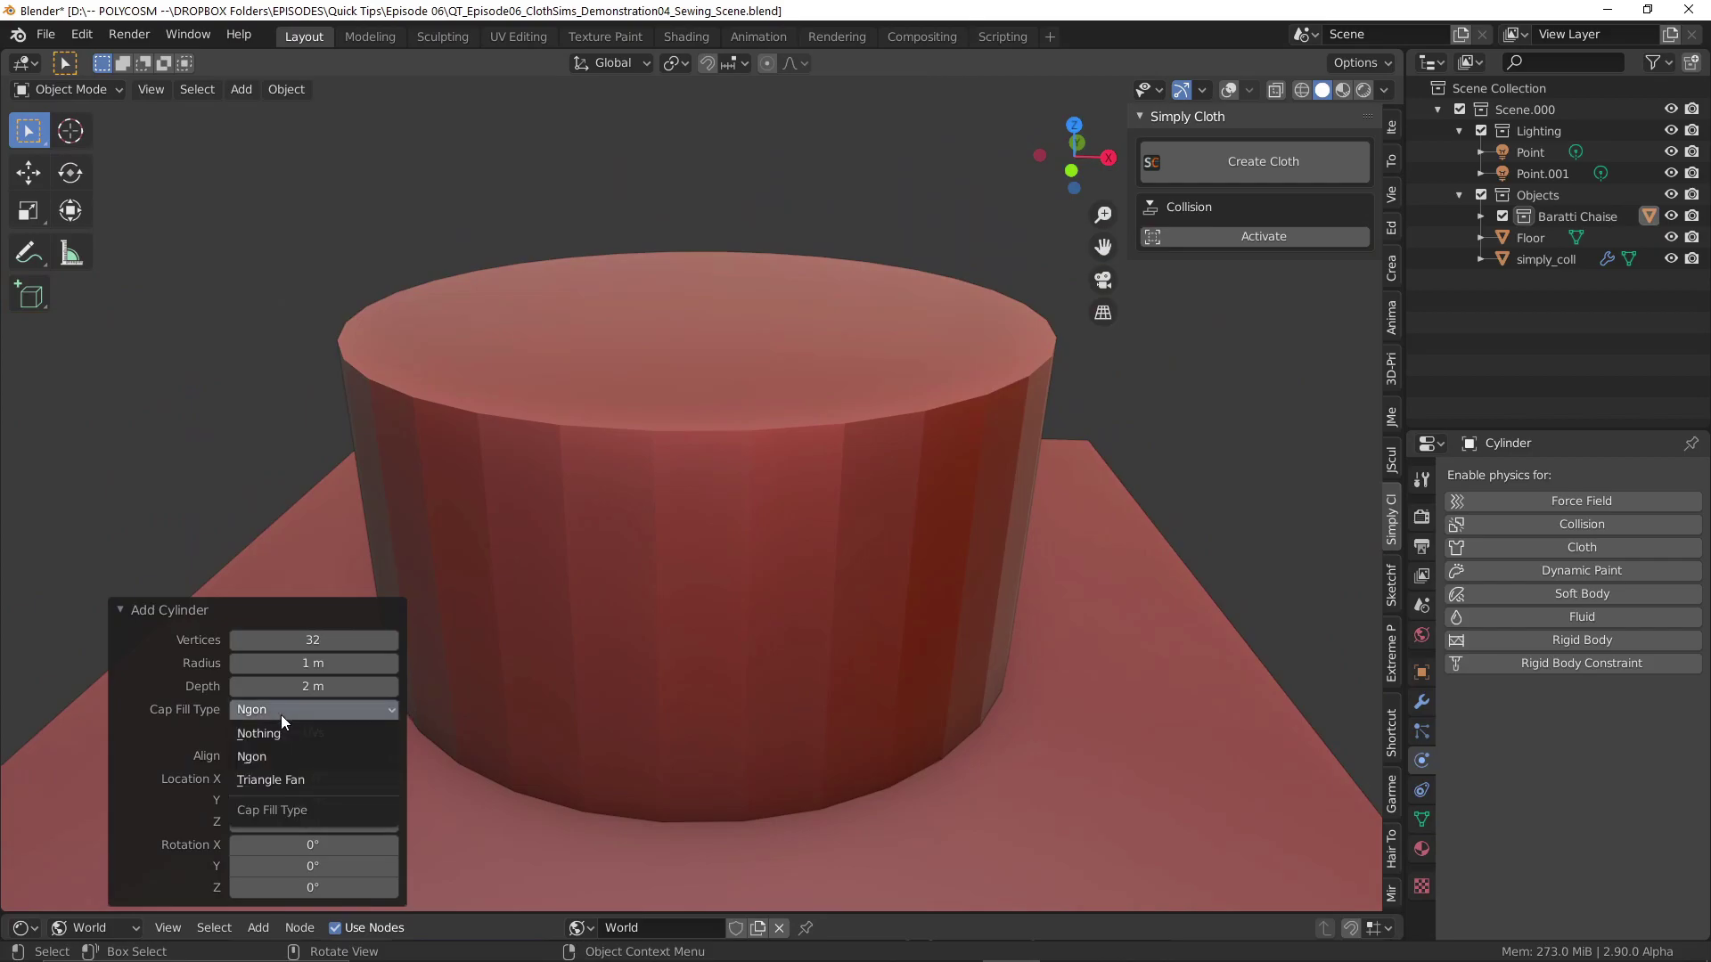
{"action": "left_click", "coordinate": [278, 727]}
Show the overlays again, scale the cylinder down around the figure's legs, and raise it about 0.35 m vertically.
{"action": "left_click", "coordinate": [877, 517]}
{"action": "key", "text": "alt+shift+z"}
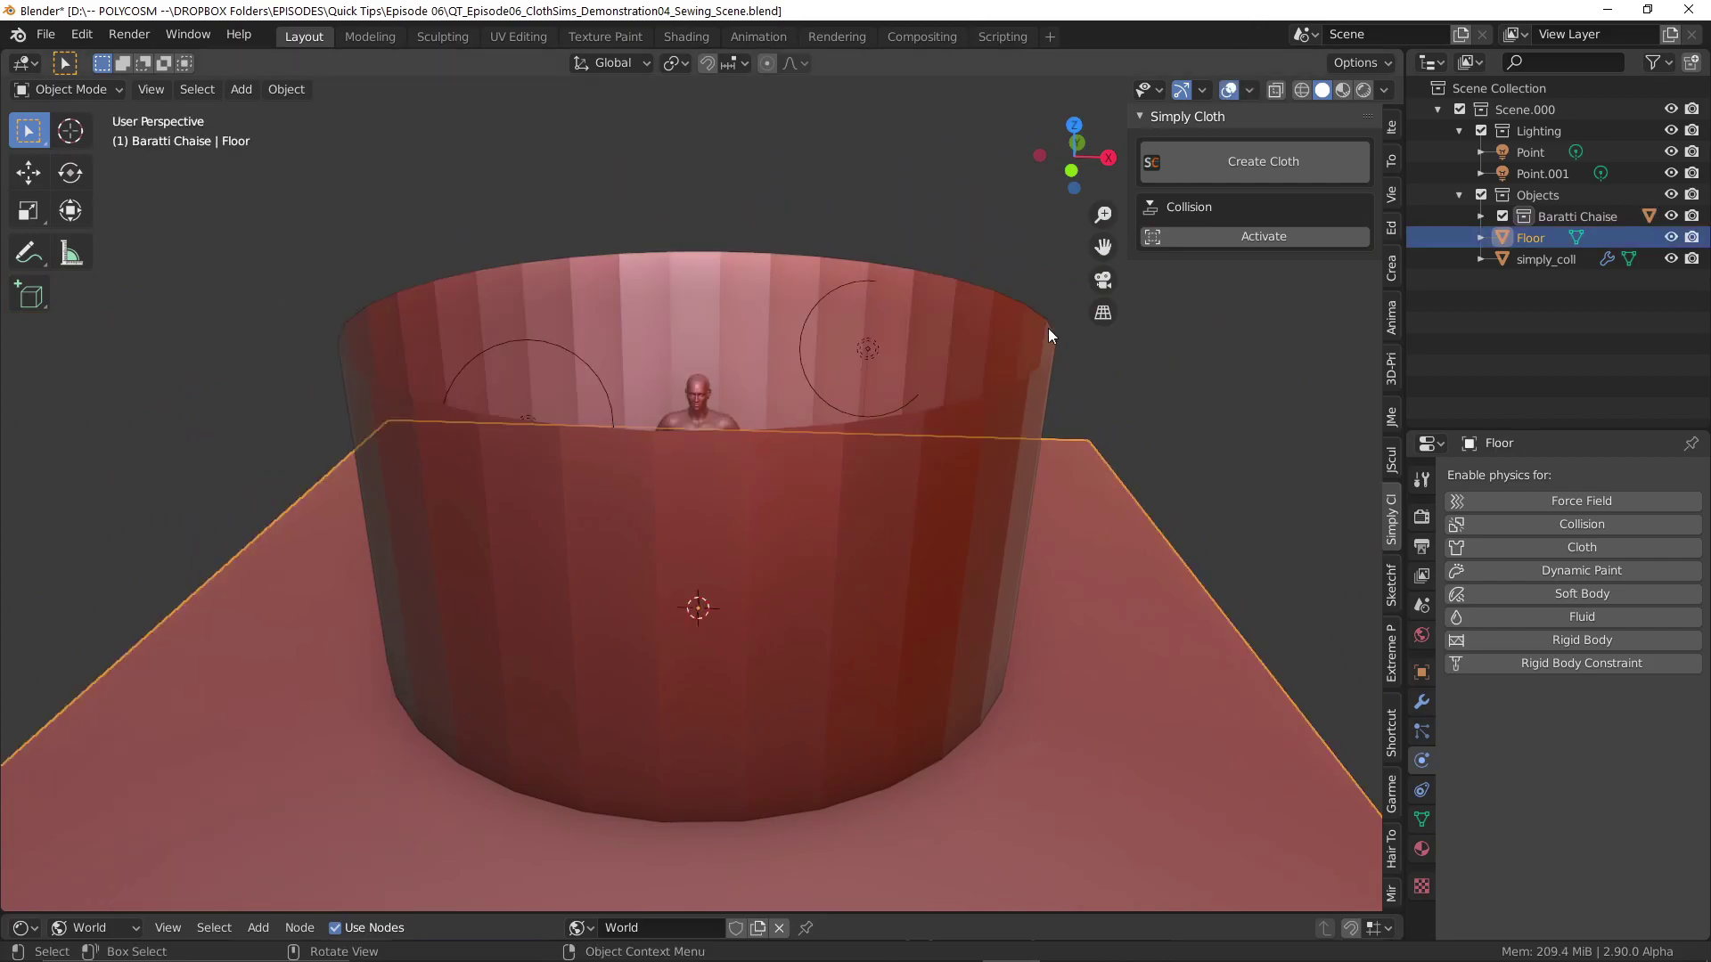
{"action": "left_click", "coordinate": [1041, 334]}
{"action": "key", "text": "s"}
{"action": "left_click", "coordinate": [704, 527]}
{"action": "key", "text": "g"}
{"action": "key", "text": "z"}
{"action": "left_click", "coordinate": [728, 435]}
{"action": "scroll", "coordinate": [713, 467], "scroll_direction": "up", "scroll_amount": 4}
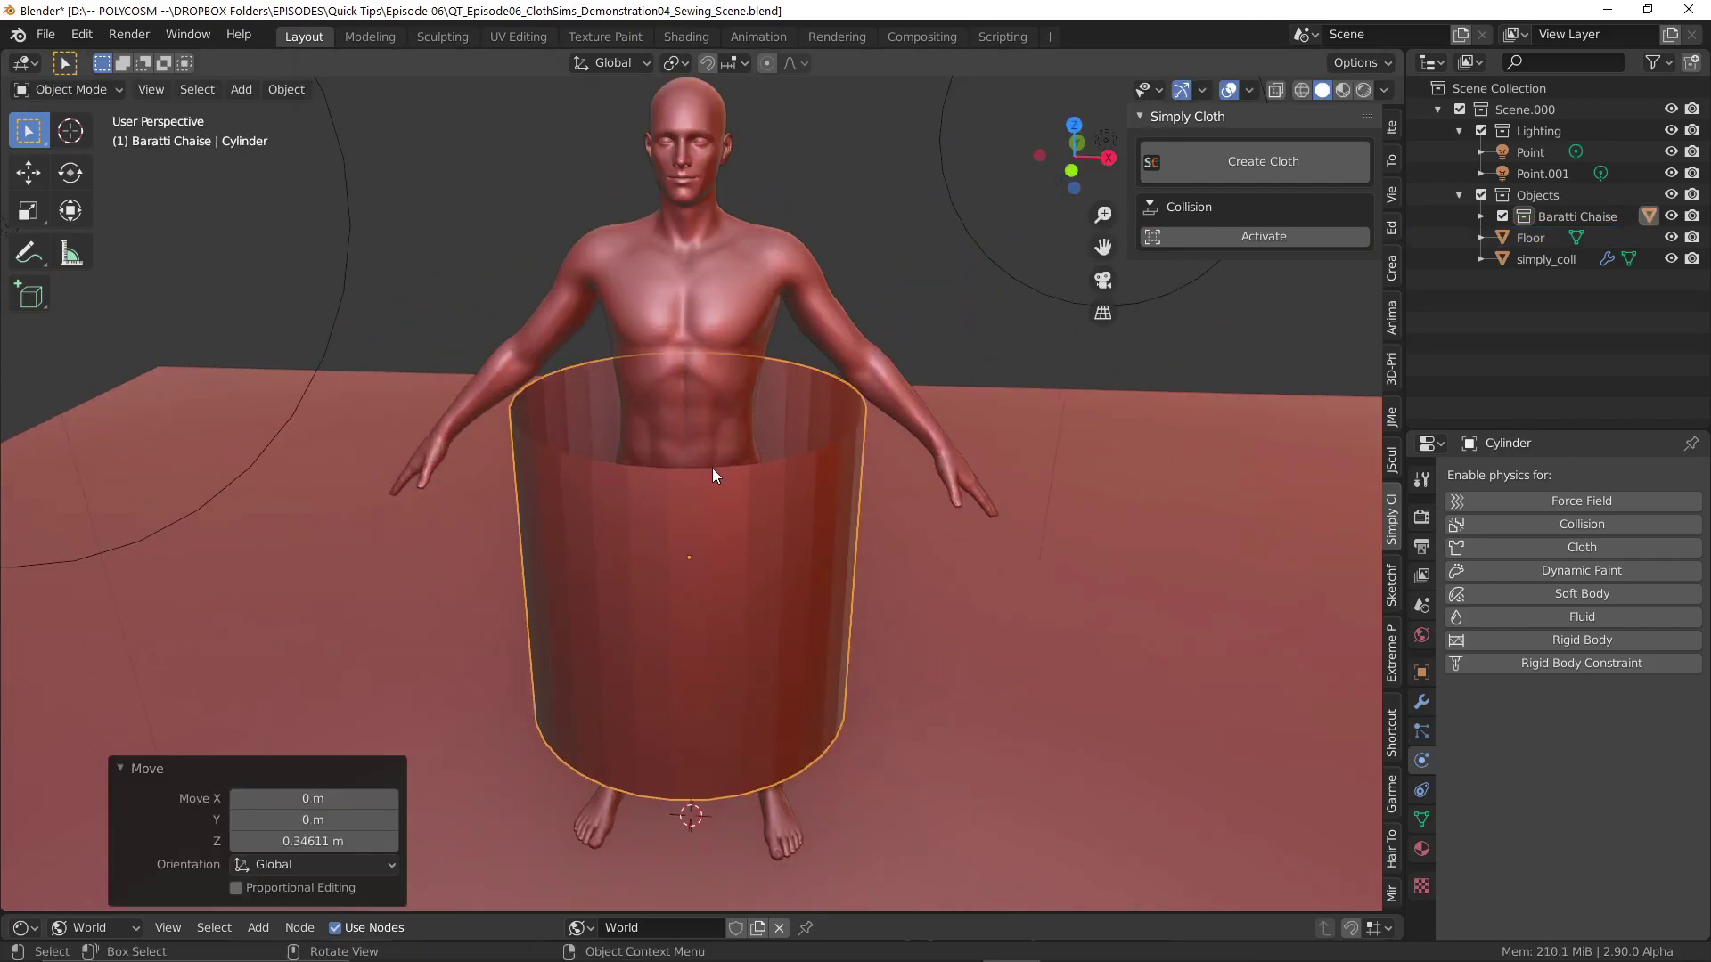
Edit the cylinder and shrink its top vertex ring uniformly toward the figure's waist.
{"action": "key", "text": "Tab"}
{"action": "key", "text": "alt+z"}
Select the cylinder's bottom vertex ring and scale it up by about 1.69 to flare the skirt.
{"action": "key", "text": "alt+z"}
{"action": "key", "text": "s"}
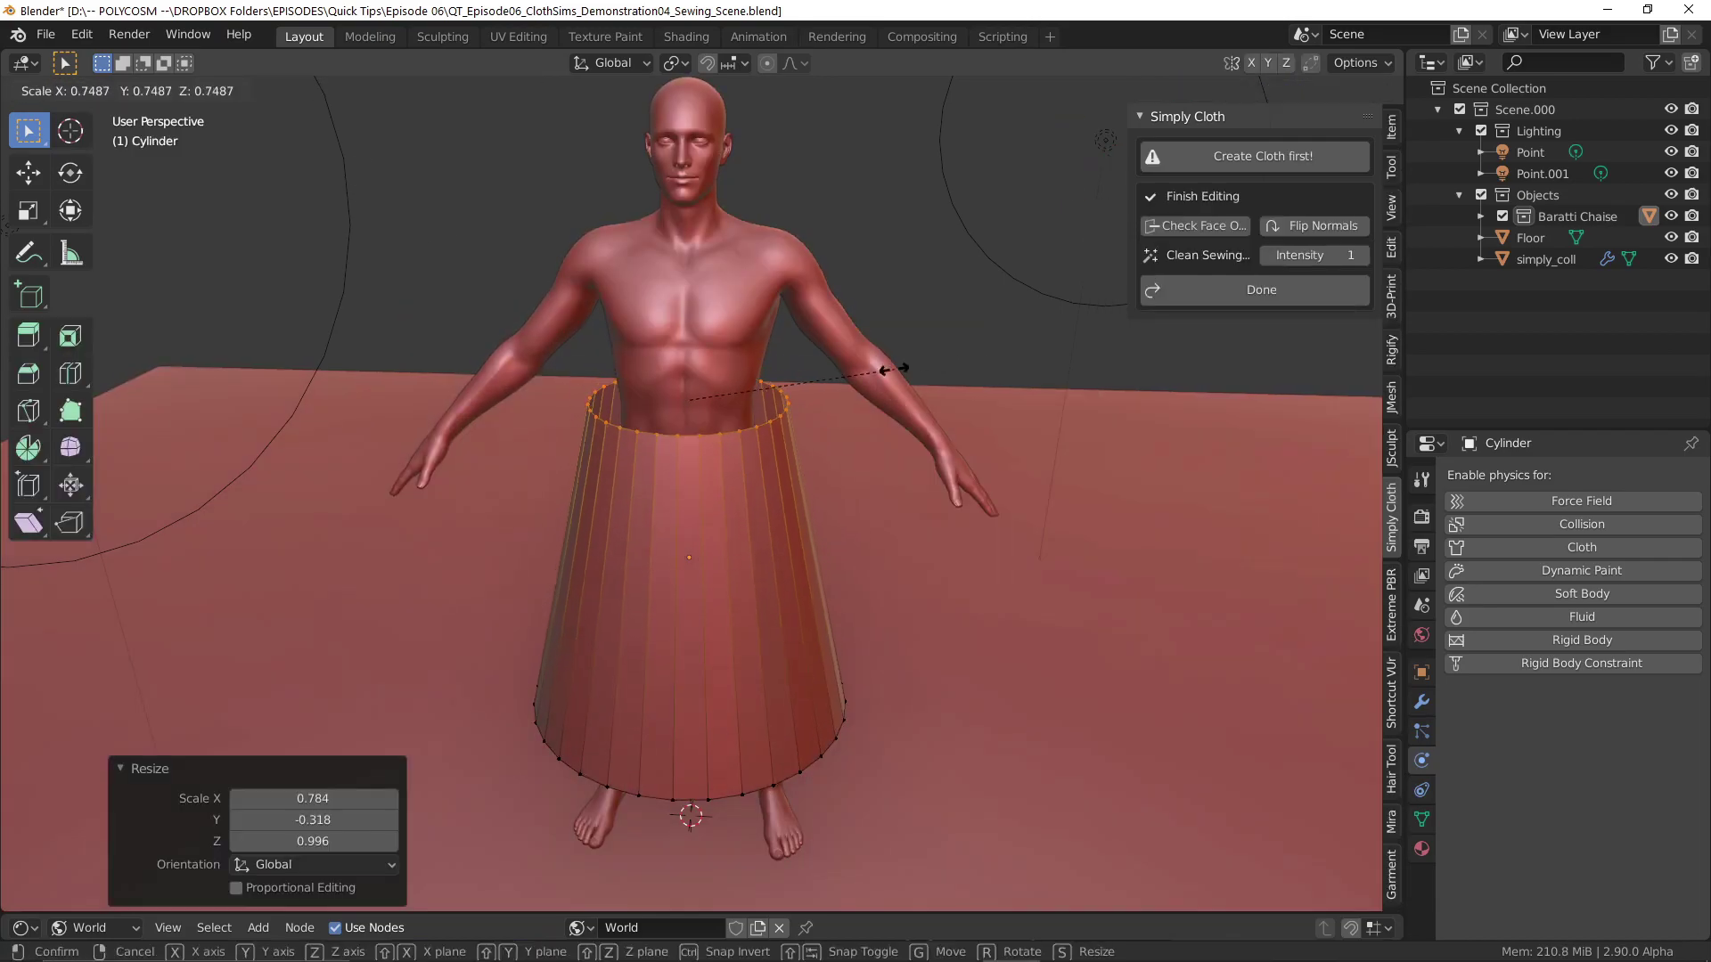
{"action": "left_click", "coordinate": [827, 378]}
Scale the top ring further, including separately along the X and Y axes, to fit closely around the figure's waist.
{"action": "middle_click_drag", "start_coordinate": [832, 377], "coordinate": [677, 412]}
{"action": "key", "text": "s"}
{"action": "key", "text": "x"}
{"action": "key", "text": "y"}
{"action": "left_click", "coordinate": [898, 337]}
{"action": "middle_click_drag", "start_coordinate": [898, 337], "coordinate": [1020, 314]}
{"action": "key", "text": "s"}
{"action": "left_click", "coordinate": [1030, 312]}
{"action": "middle_click_drag", "start_coordinate": [748, 659], "coordinate": [802, 535]}
{"action": "scroll", "coordinate": [802, 534], "scroll_direction": "down", "scroll_amount": 1}
{"action": "key", "text": "s"}
{"action": "key", "text": "x"}
{"action": "left_click", "coordinate": [817, 531]}
{"action": "key", "text": "alt+z"}
{"action": "left_click_drag", "start_coordinate": [949, 578], "coordinate": [553, 769]}
{"action": "key", "text": "alt+z"}
{"action": "key", "text": "s"}
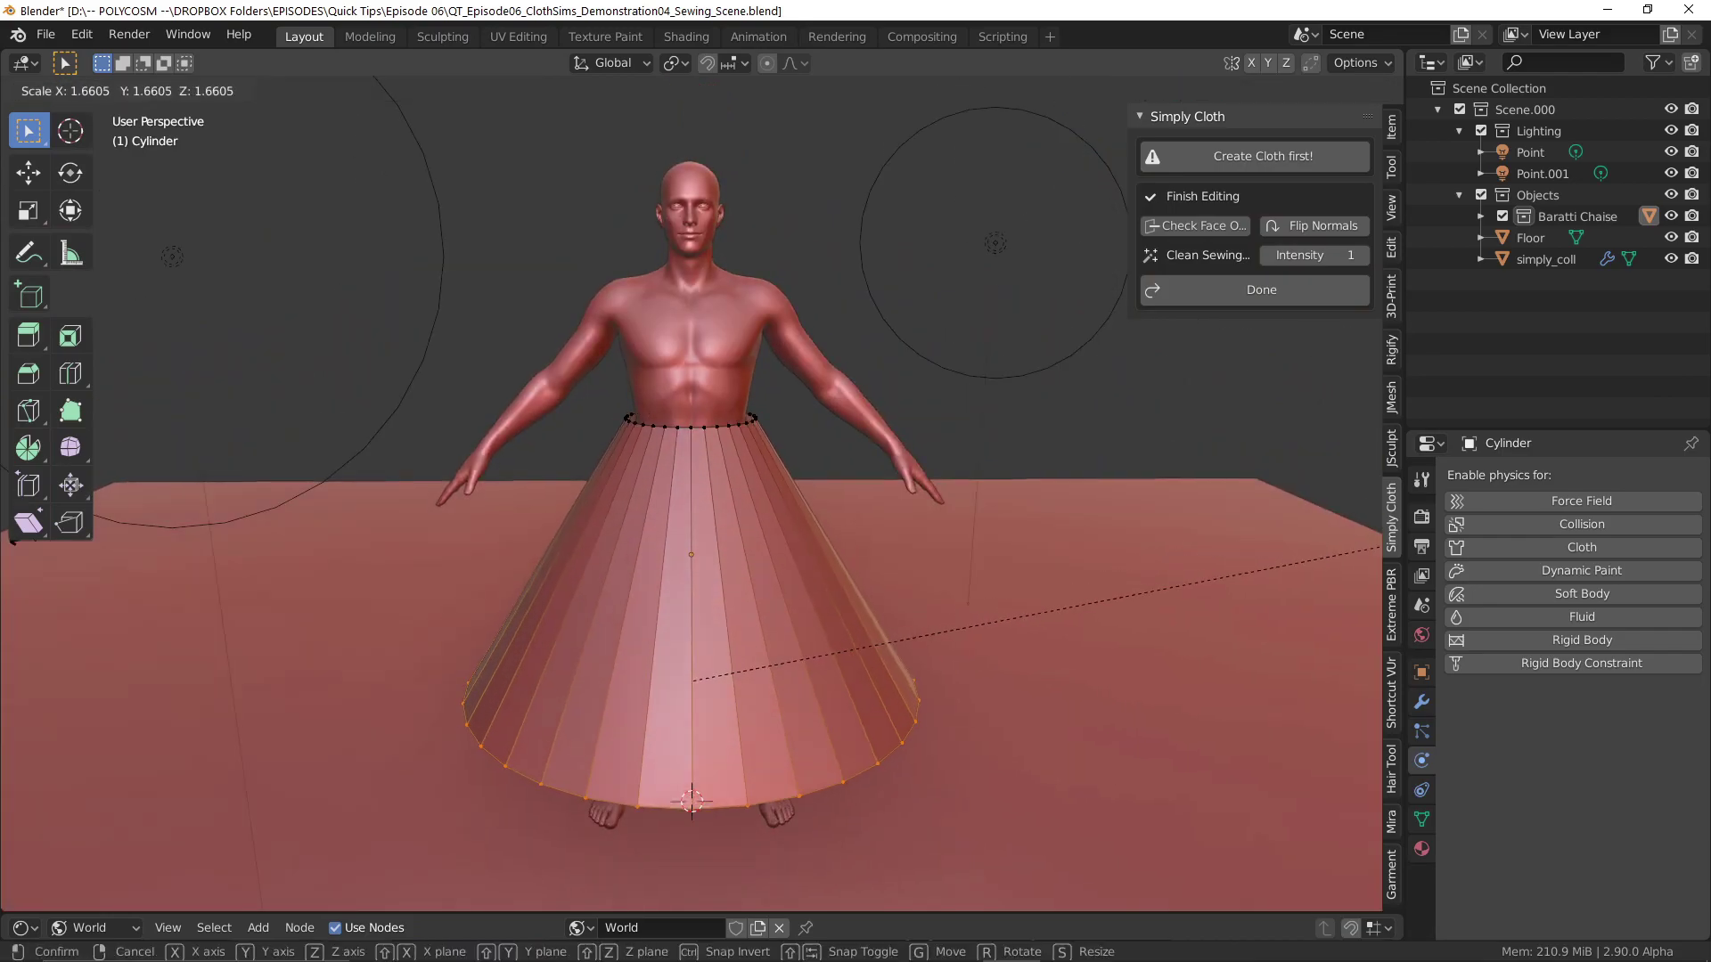
{"action": "left_click", "coordinate": [24, 539]}
Raise the skirt's hem ring vertically above the feet and widen it by about 1.15.
{"action": "key", "text": "g"}
{"action": "key", "text": "x"}
{"action": "key", "text": "y"}
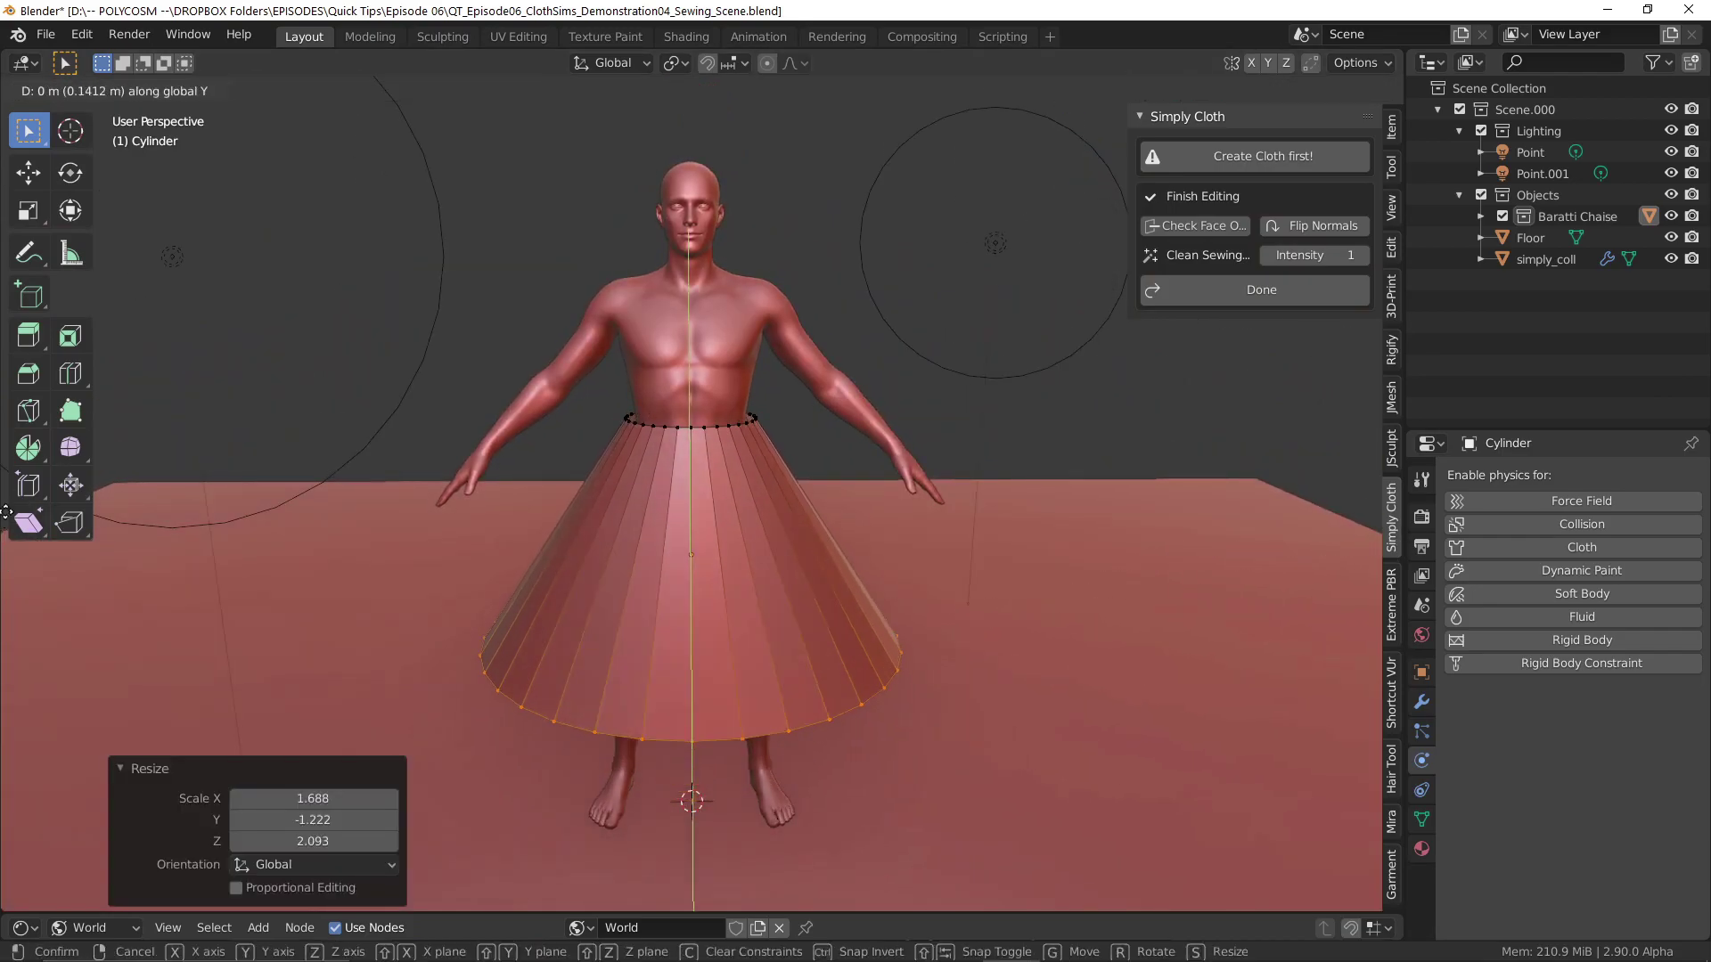
{"action": "key", "text": "x"}
{"action": "key", "text": "z"}
{"action": "left_click", "coordinate": [173, 455]}
{"action": "key", "text": "s"}
{"action": "left_click", "coordinate": [588, 527]}
Delete the geometry along one lengthwise edge of the skirt to open a slit beside the figure's hand.
{"action": "middle_click_drag", "start_coordinate": [588, 527], "coordinate": [499, 597]}
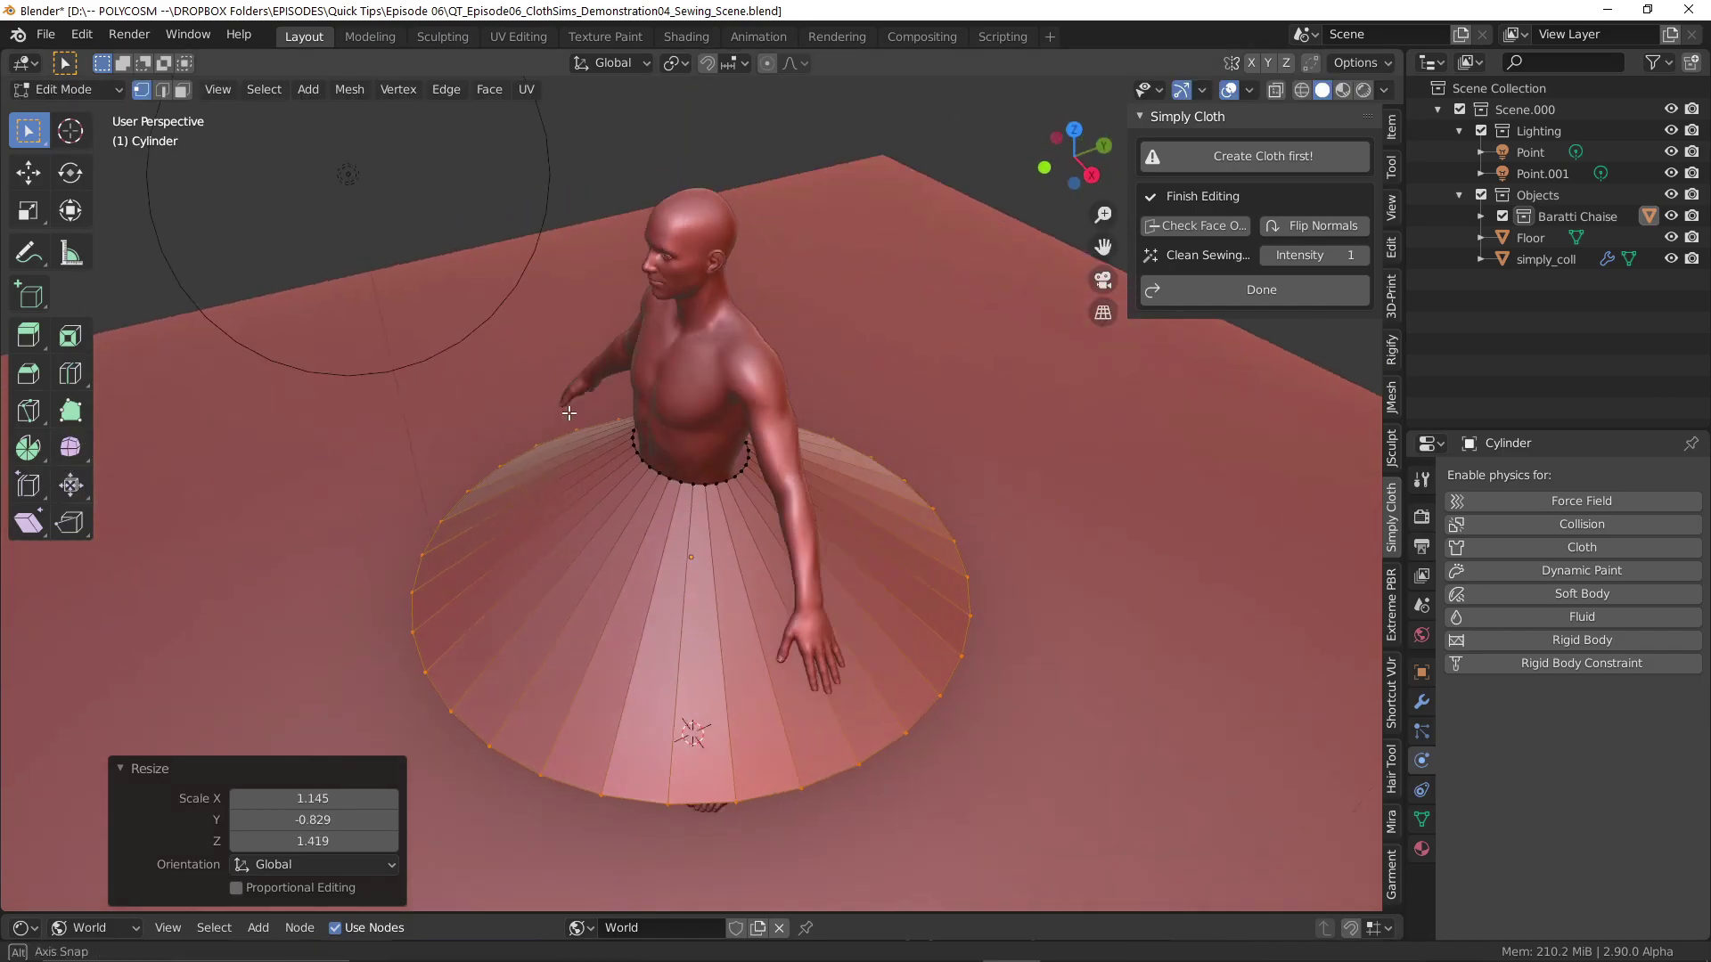
{"action": "scroll", "coordinate": [695, 499], "scroll_direction": "up", "scroll_amount": 3}
{"action": "middle_click_drag", "start_coordinate": [695, 499], "coordinate": [788, 439]}
{"action": "scroll", "coordinate": [788, 438], "scroll_direction": "down", "scroll_amount": 4}
{"action": "left_click", "coordinate": [742, 458]}
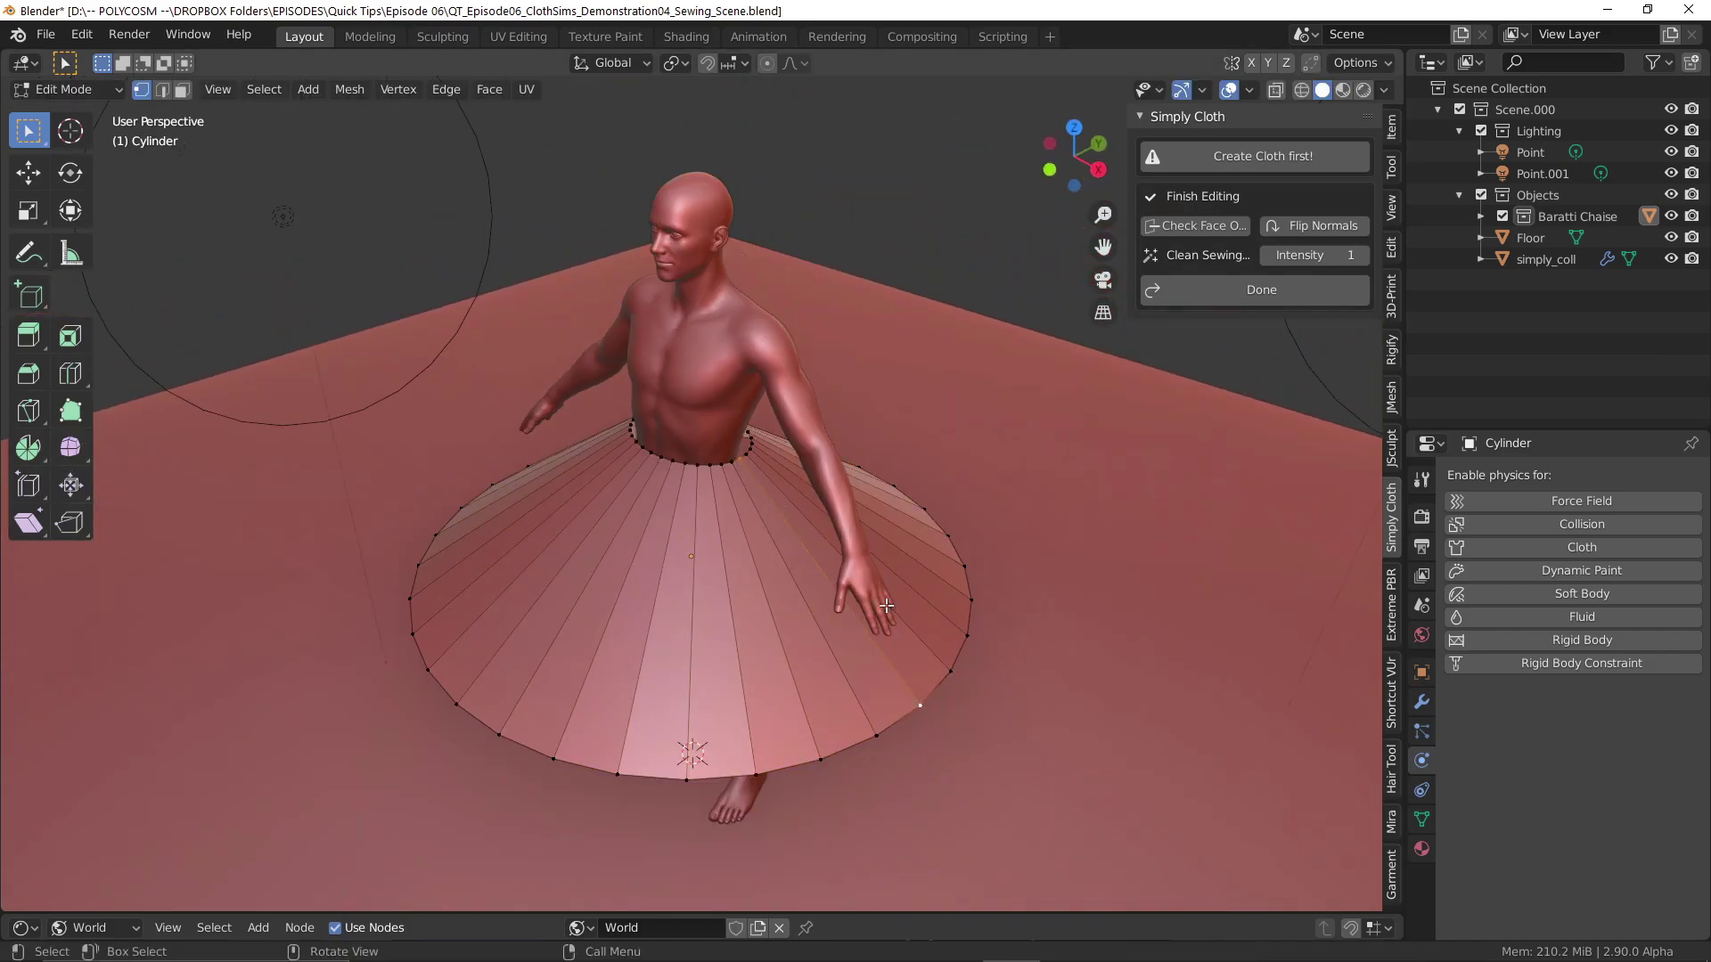
{"action": "middle_click_drag", "start_coordinate": [882, 598], "coordinate": [676, 471]}
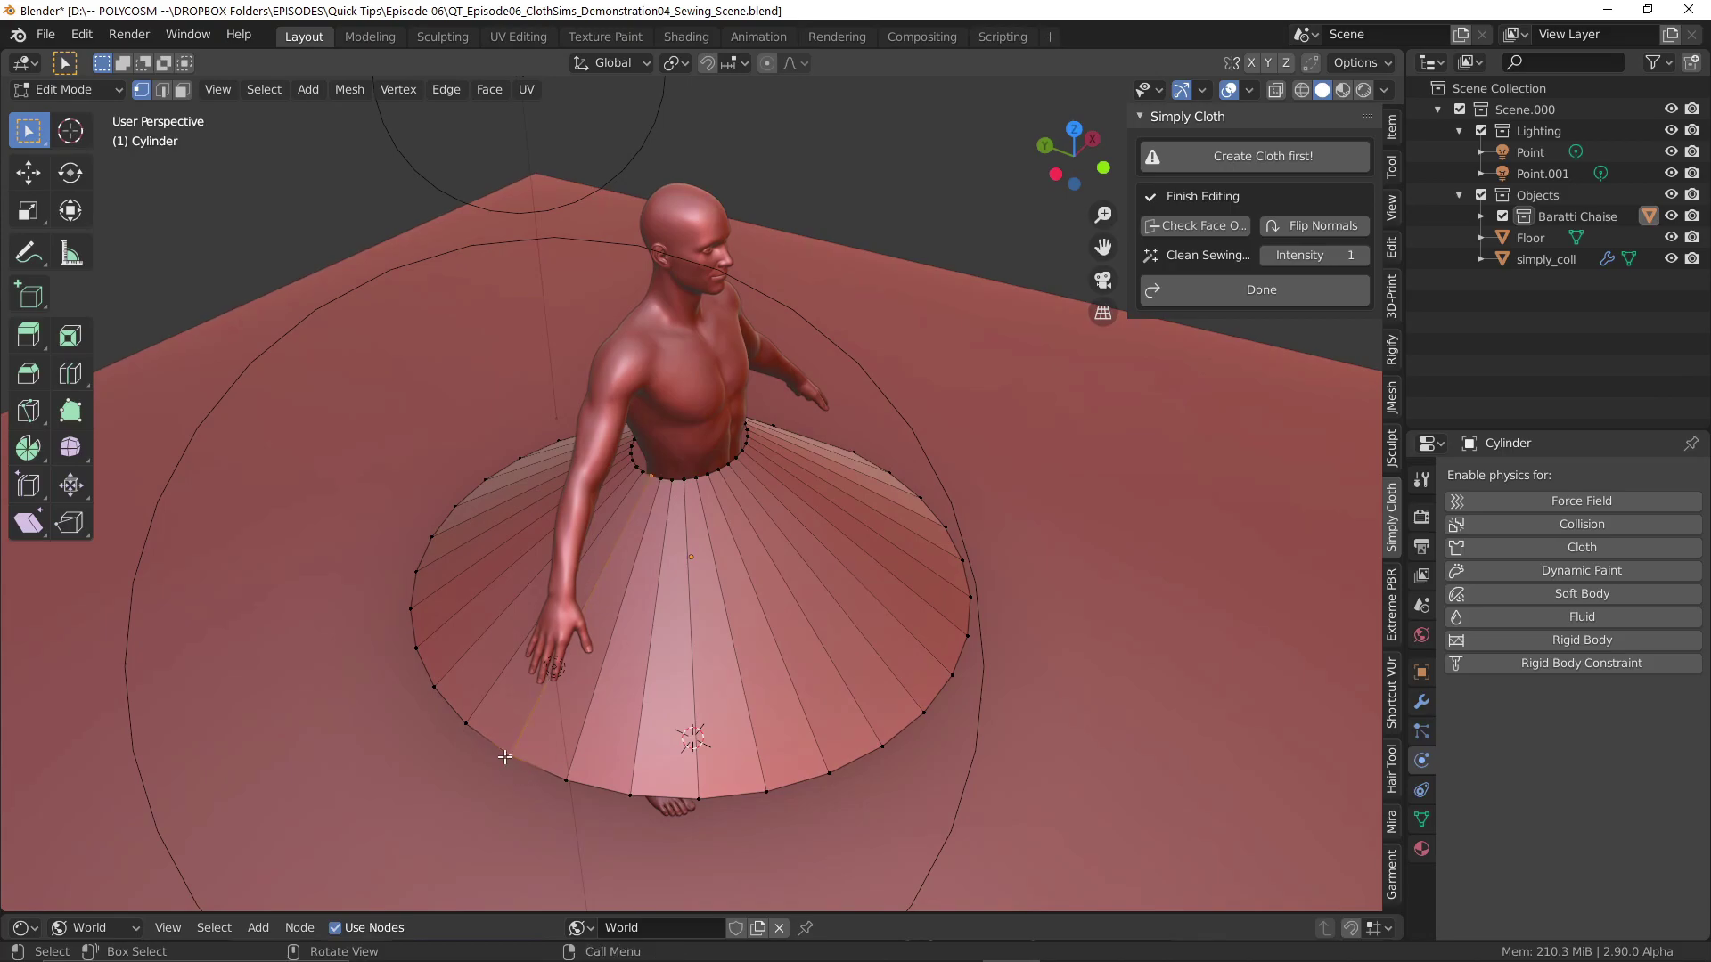
{"action": "key", "text": "x"}
{"action": "left_click", "coordinate": [454, 693]}
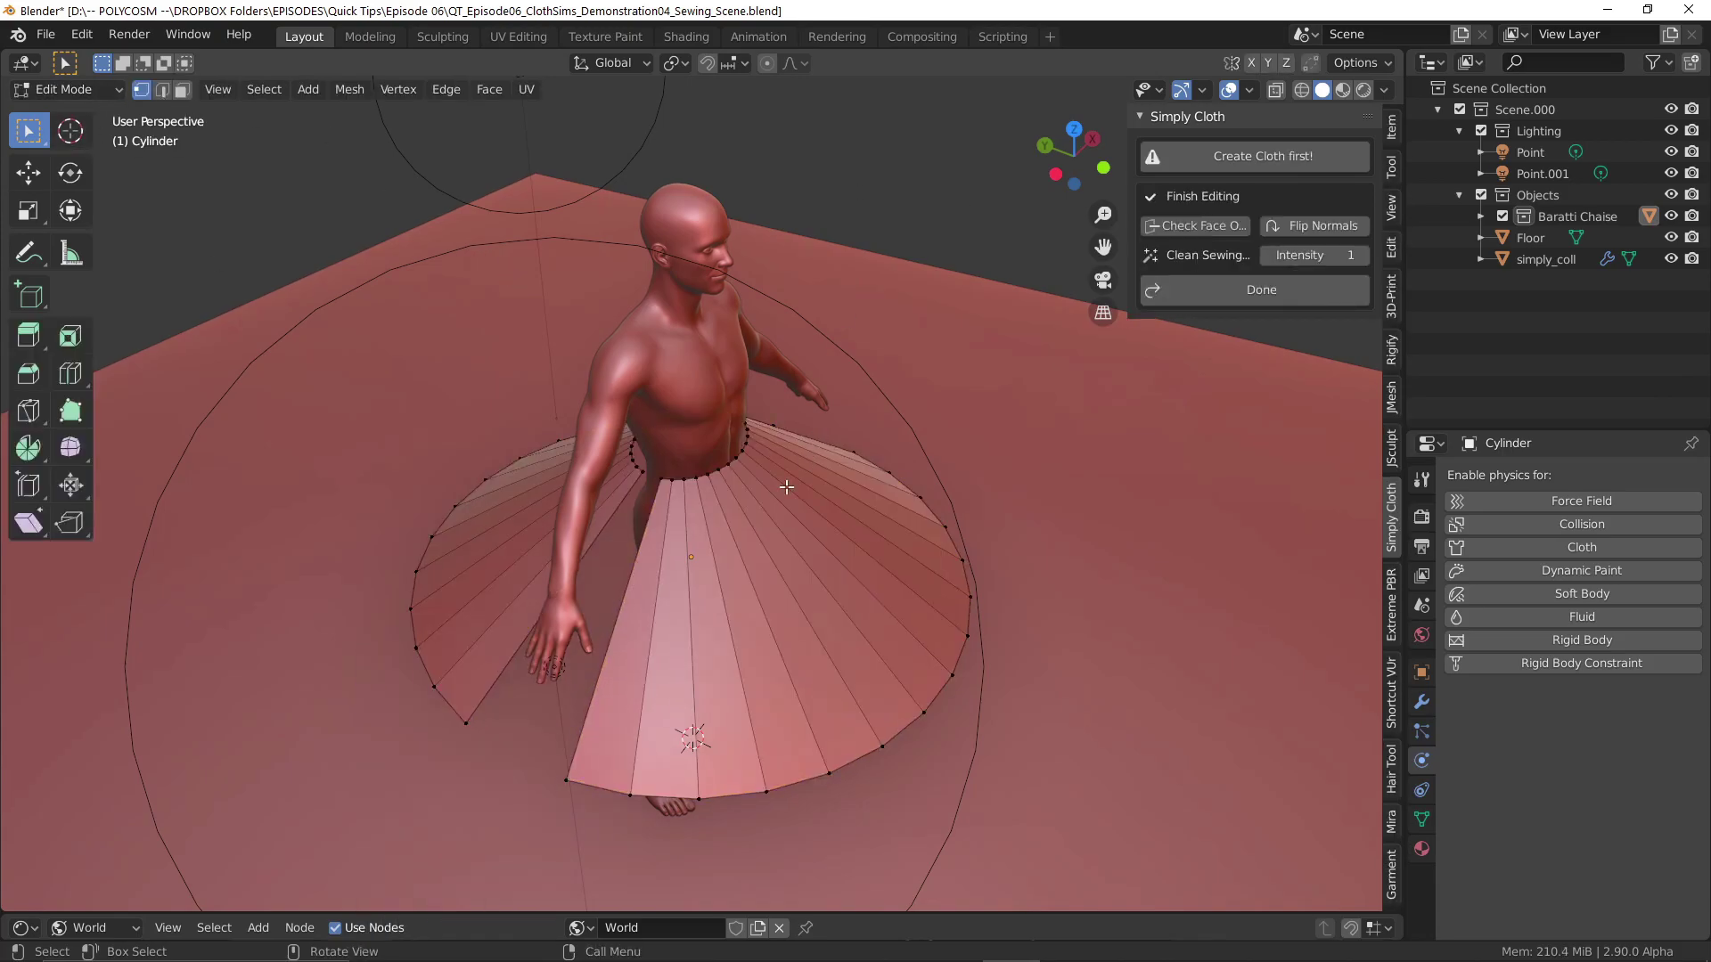
Create a cloth from the slit skirt and subdivide its mesh.
{"action": "key", "text": "Tab"}
{"action": "left_click", "coordinate": [1245, 164]}
{"action": "left_click", "coordinate": [1176, 241]}
{"action": "left_click", "coordinate": [1192, 180]}
{"action": "left_click", "coordinate": [1192, 180]}
{"action": "left_click", "coordinate": [1193, 180]}
Switch to edge selection and select the boundary edges along both sides of the skirt's slit.
{"action": "left_click", "coordinate": [163, 90]}
{"action": "scroll", "coordinate": [717, 500], "scroll_direction": "up", "scroll_amount": 5}
{"action": "left_click", "coordinate": [527, 491]}
{"action": "scroll", "coordinate": [526, 490], "scroll_direction": "down", "scroll_amount": 4}
{"action": "middle_click_drag", "start_coordinate": [535, 499], "coordinate": [567, 294], "text": "shift"}
{"action": "scroll", "coordinate": [624, 610], "scroll_direction": "up", "scroll_amount": 4}
{"action": "left_click", "coordinate": [415, 612], "text": "ctrl"}
{"action": "middle_click_drag", "start_coordinate": [303, 543], "coordinate": [465, 560], "text": "shift"}
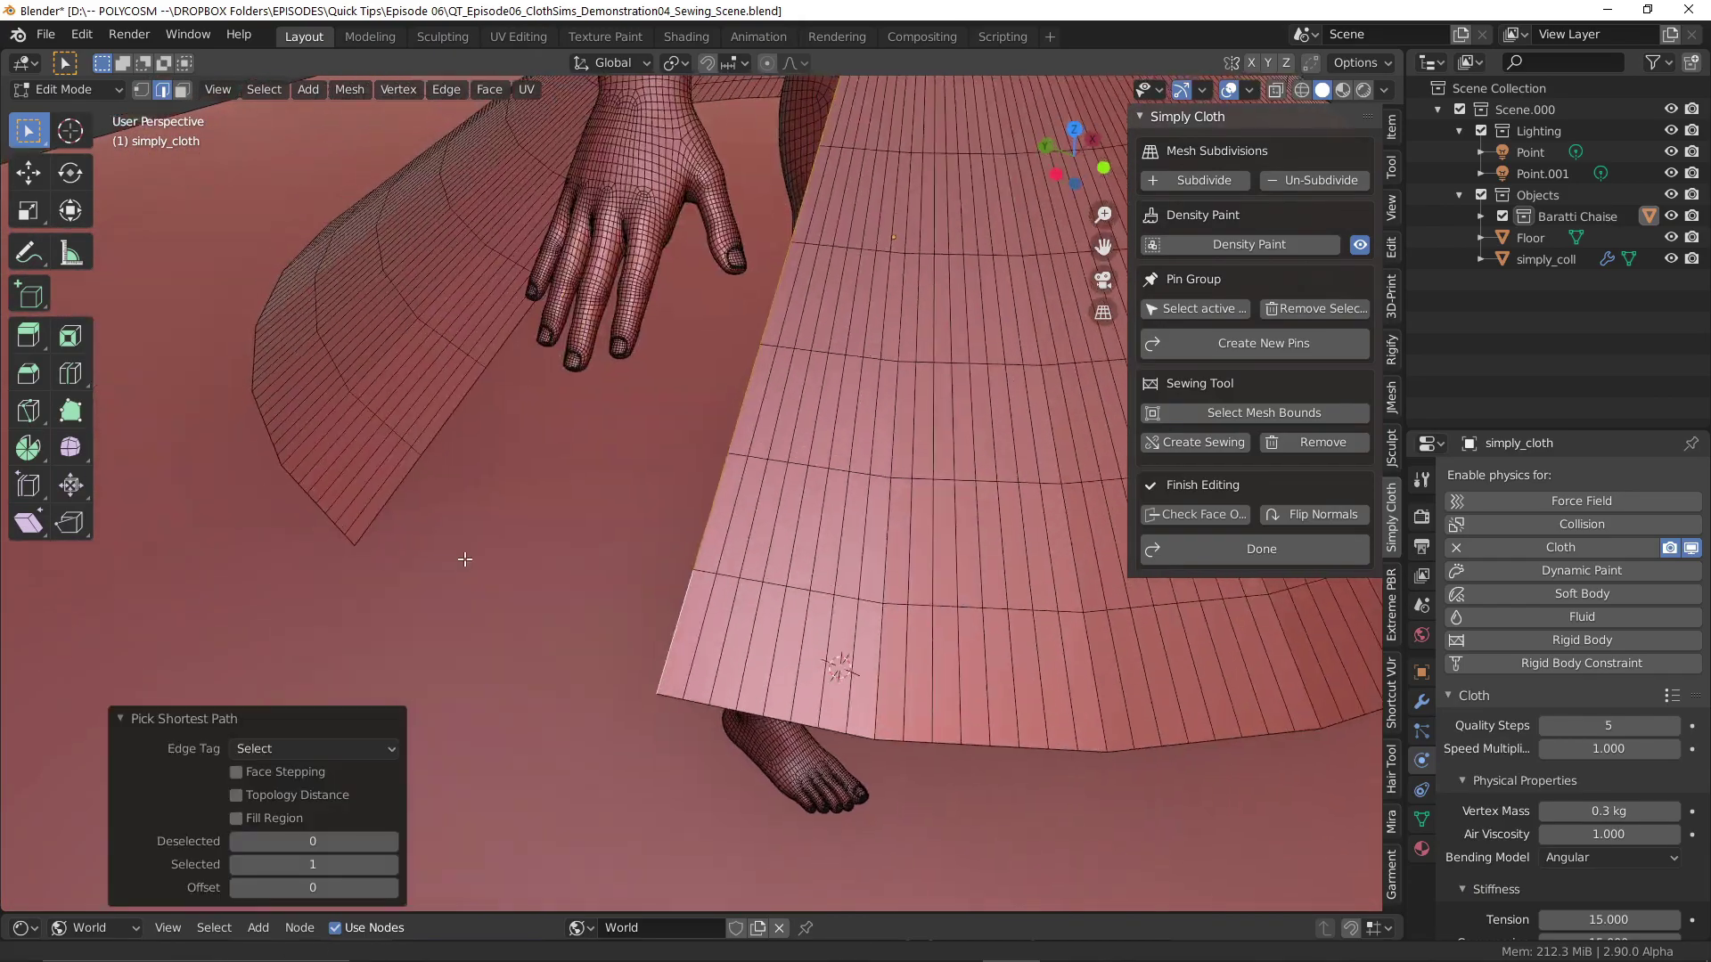
{"action": "scroll", "coordinate": [465, 559], "scroll_direction": "down", "scroll_amount": 4}
{"action": "scroll", "coordinate": [464, 559], "scroll_direction": "up", "scroll_amount": 4}
{"action": "scroll", "coordinate": [464, 559], "scroll_direction": "down", "scroll_amount": 4}
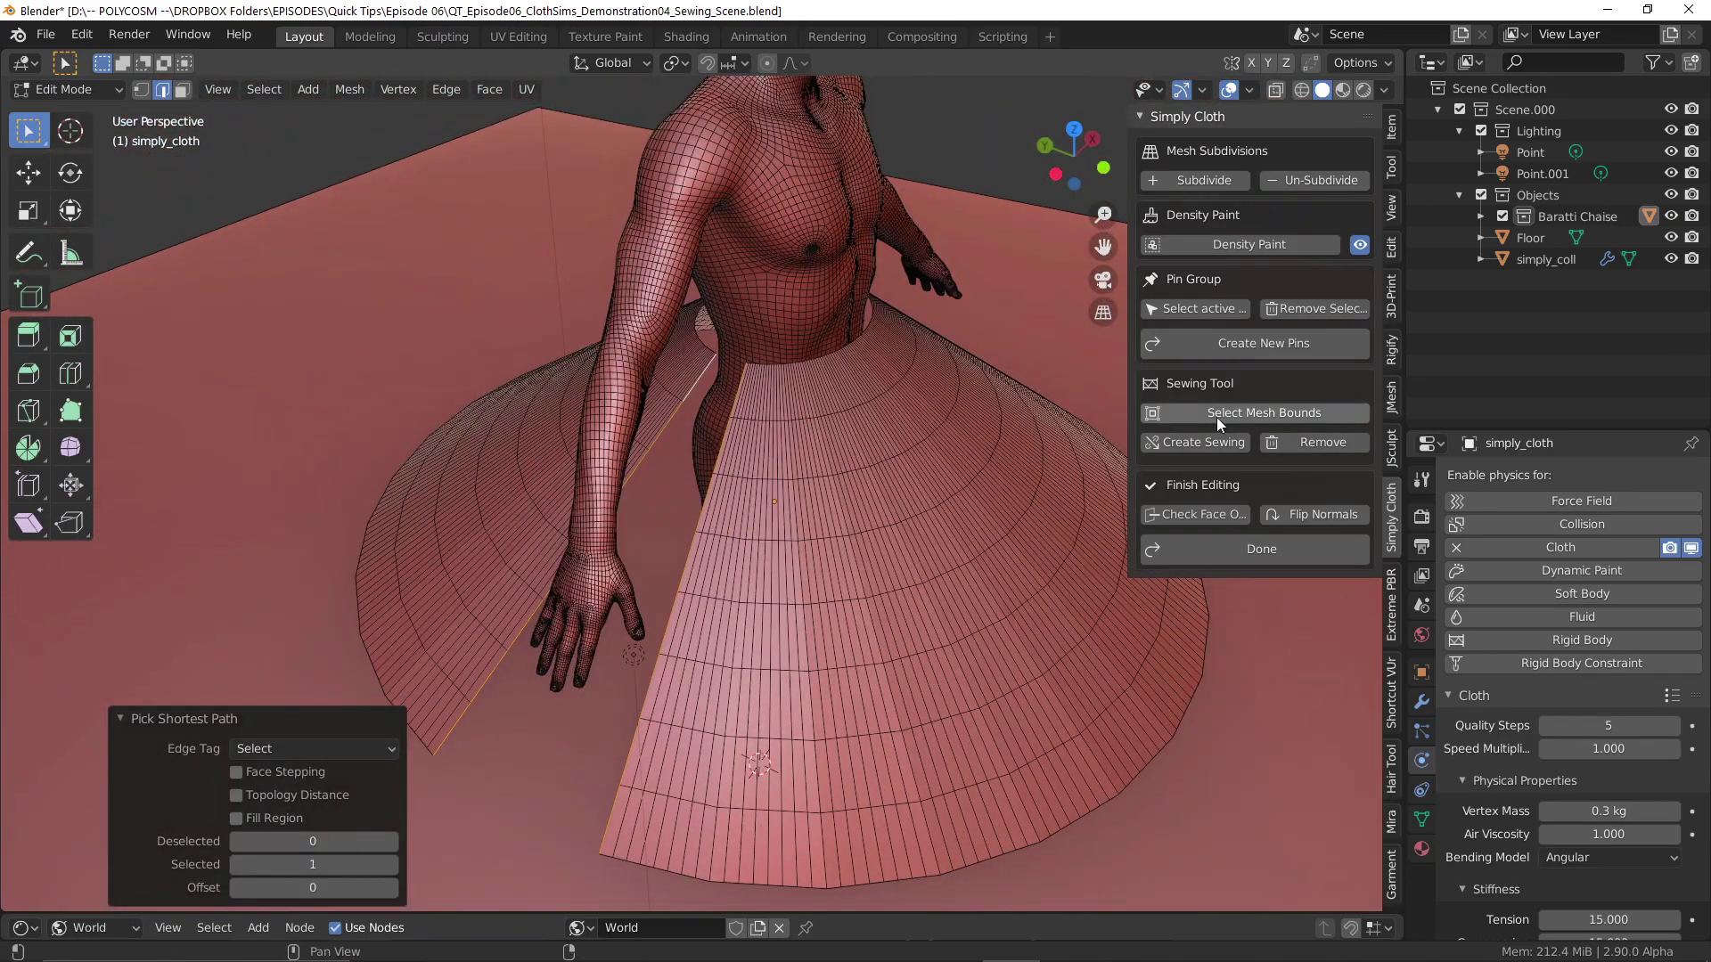
Reselect the slit's boundary edges as shortest paths between waist and hem on both sides for sewing.
{"action": "middle_click_drag", "start_coordinate": [981, 499], "coordinate": [641, 571]}
{"action": "middle_click_drag", "start_coordinate": [838, 570], "coordinate": [742, 612]}
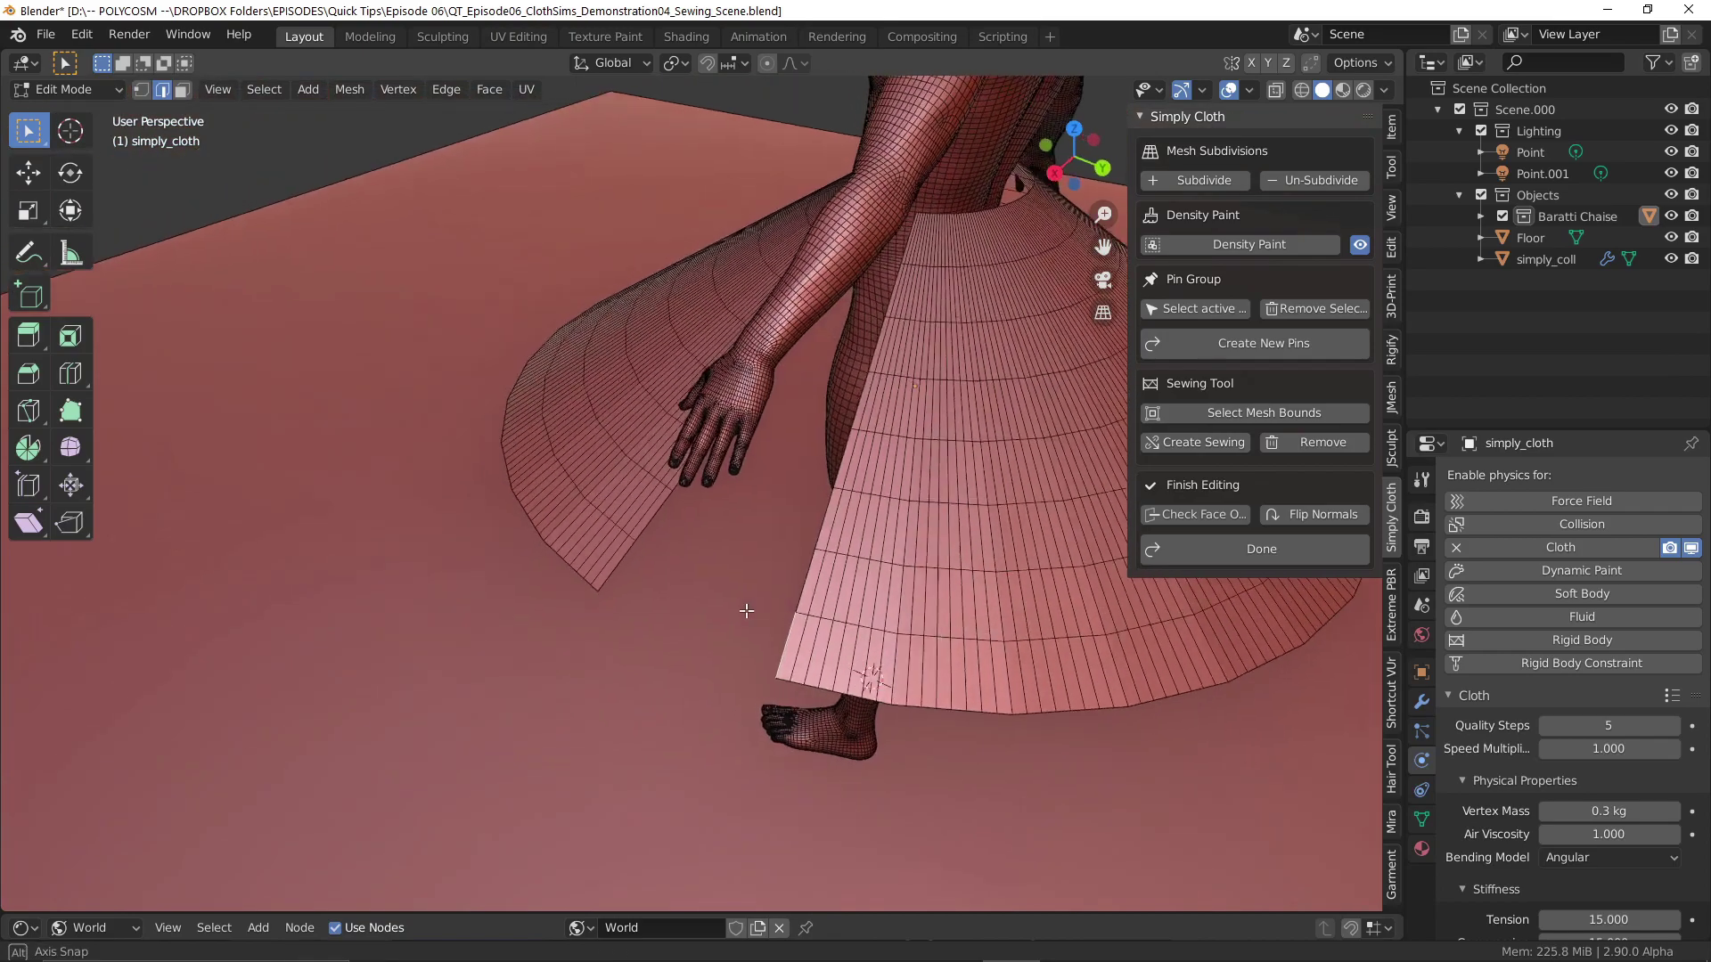
{"action": "scroll", "coordinate": [838, 535], "scroll_direction": "up", "scroll_amount": 5}
{"action": "middle_click_drag", "start_coordinate": [855, 463], "coordinate": [927, 558], "text": "shift"}
{"action": "left_click", "coordinate": [917, 259], "text": "ctrl"}
{"action": "middle_click_drag", "start_coordinate": [936, 276], "coordinate": [920, 261]}
{"action": "left_click", "coordinate": [927, 267], "text": "shift"}
{"action": "middle_click_drag", "start_coordinate": [374, 758], "coordinate": [838, 357], "text": "shift"}
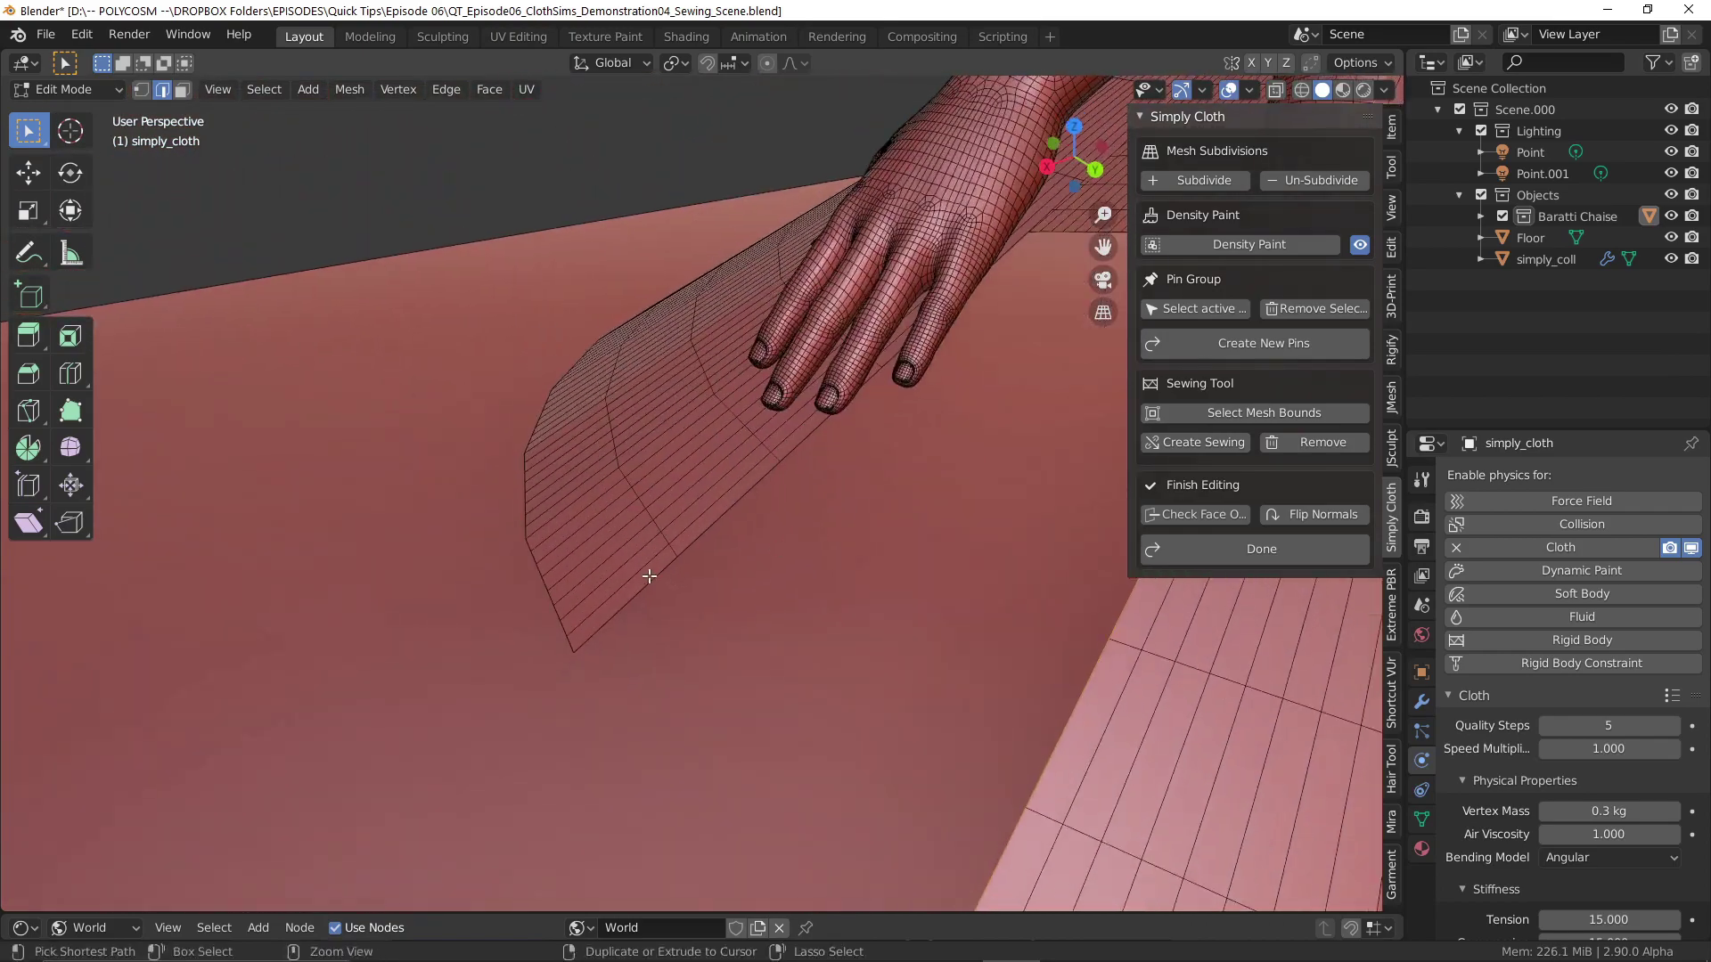
{"action": "left_click", "coordinate": [645, 575], "text": "ctrl"}
{"action": "scroll", "coordinate": [645, 575], "scroll_direction": "down", "scroll_amount": 4}
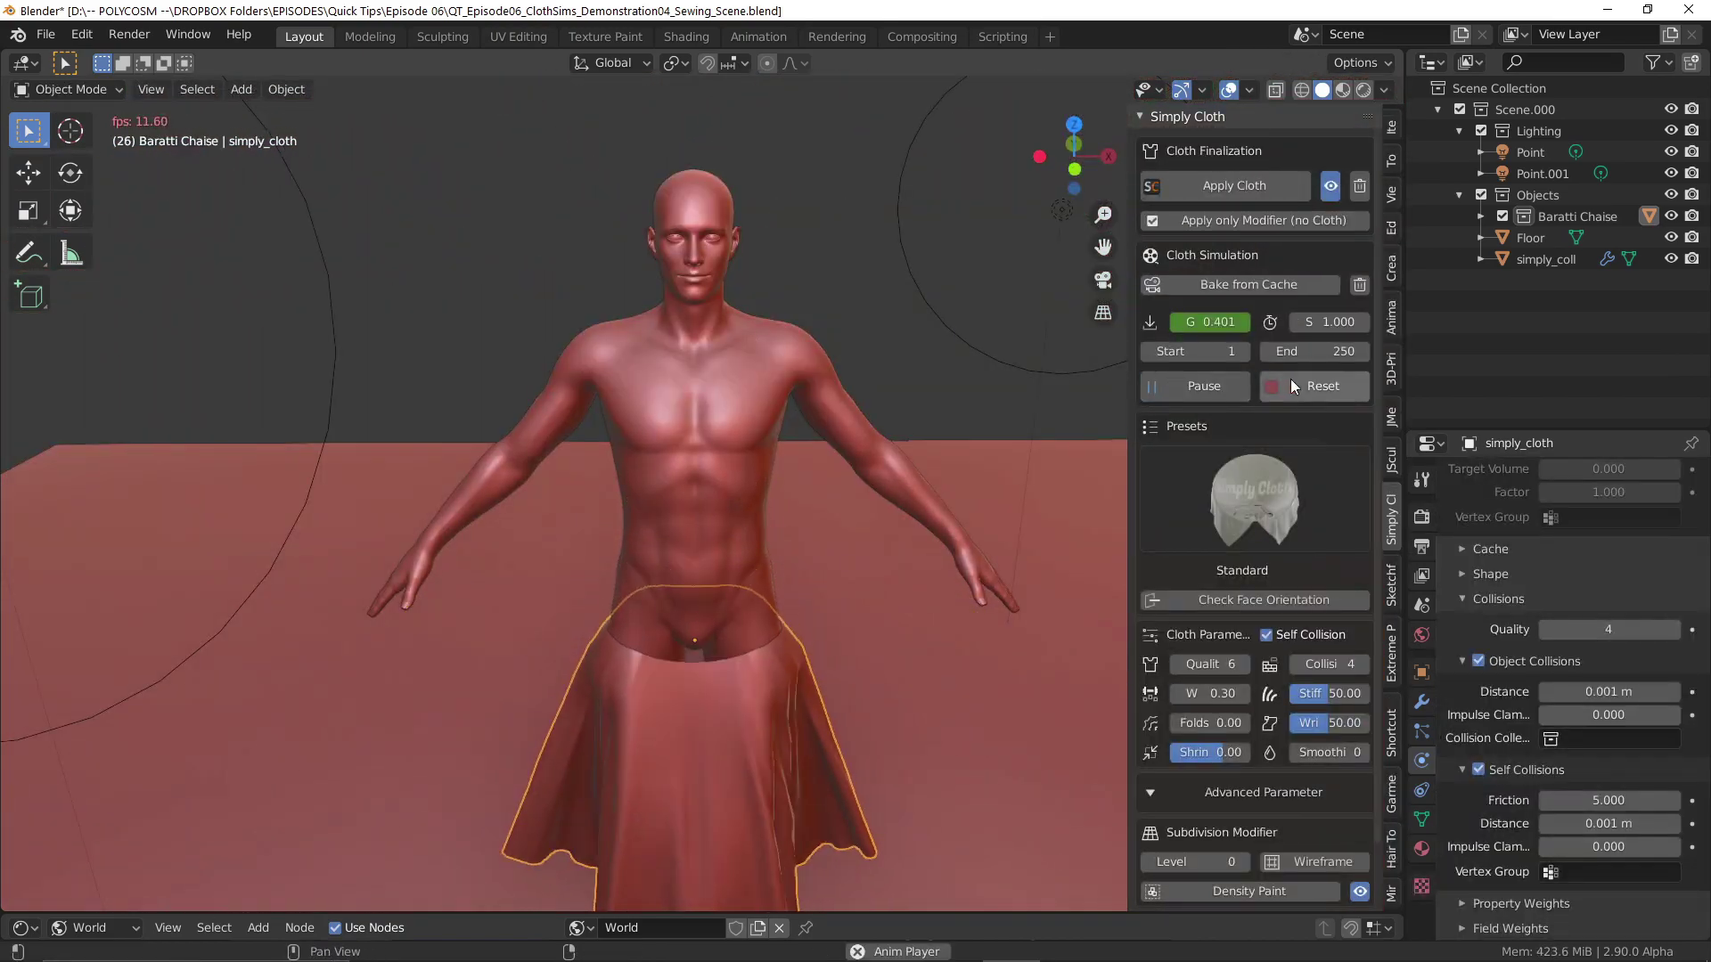
Reset the skirt simulation, replay it to check how the skirt falls on the body, and reset it.
{"action": "left_click", "coordinate": [1292, 380]}
{"action": "scroll", "coordinate": [791, 502], "scroll_direction": "up", "scroll_amount": 3}
{"action": "scroll", "coordinate": [792, 503], "scroll_direction": "down", "scroll_amount": 6}
{"action": "scroll", "coordinate": [799, 478], "scroll_direction": "up", "scroll_amount": 3}
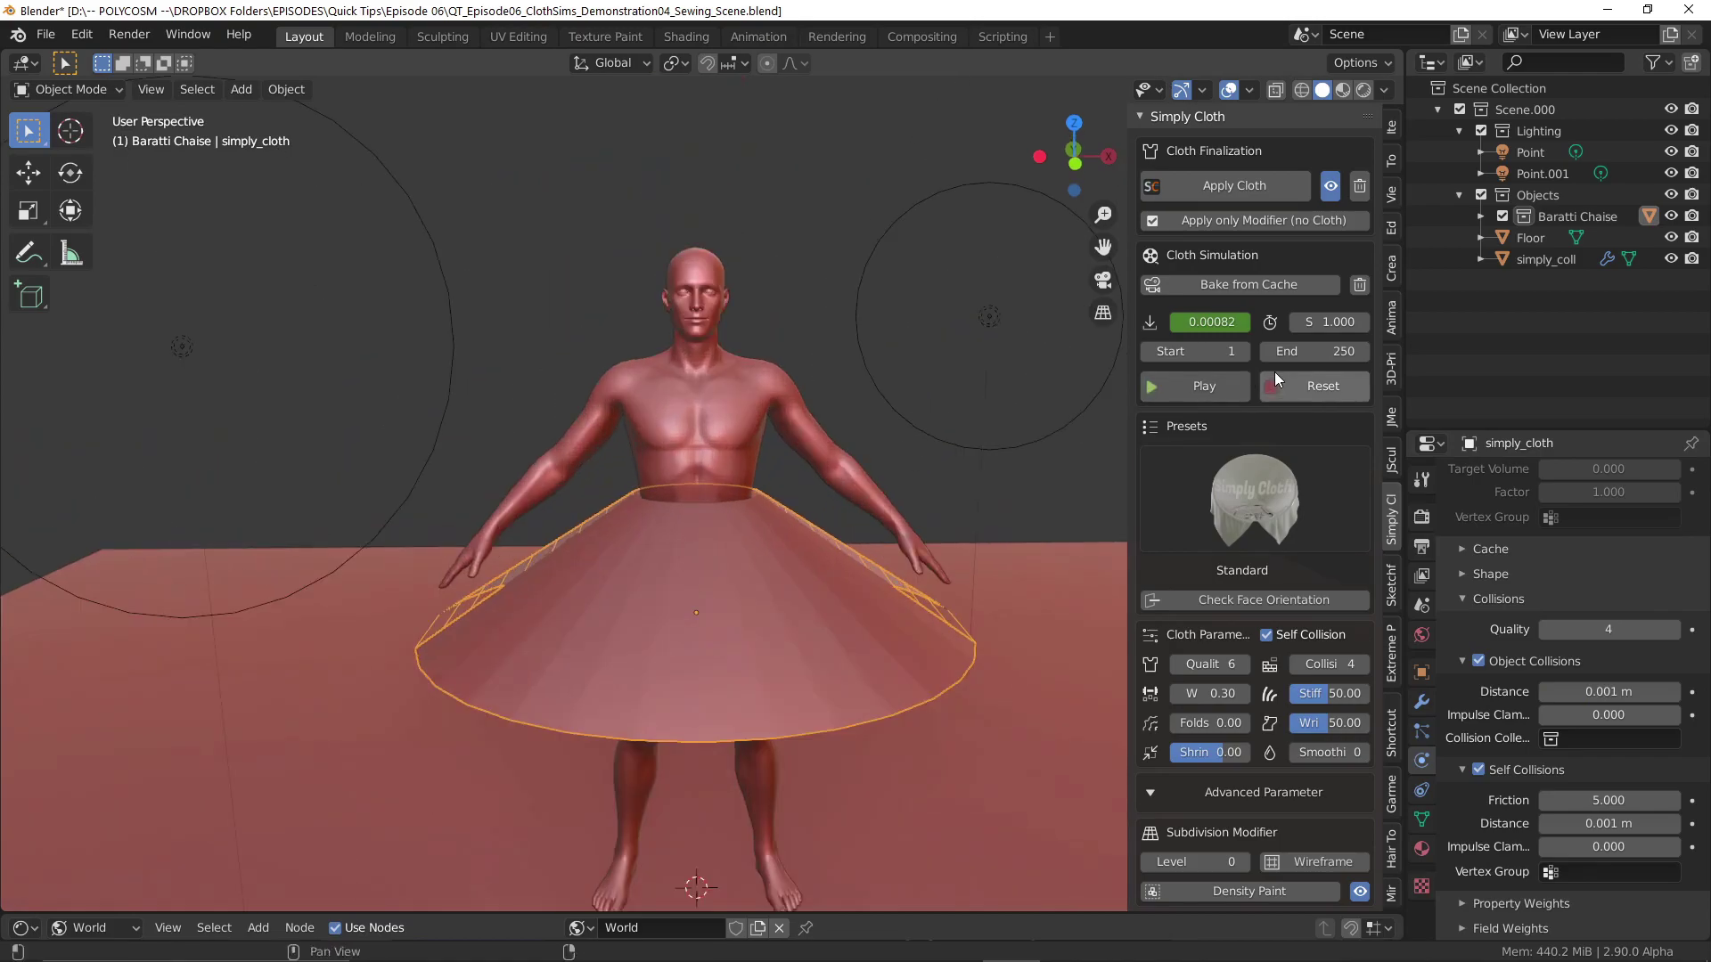
{"action": "left_click", "coordinate": [1207, 387]}
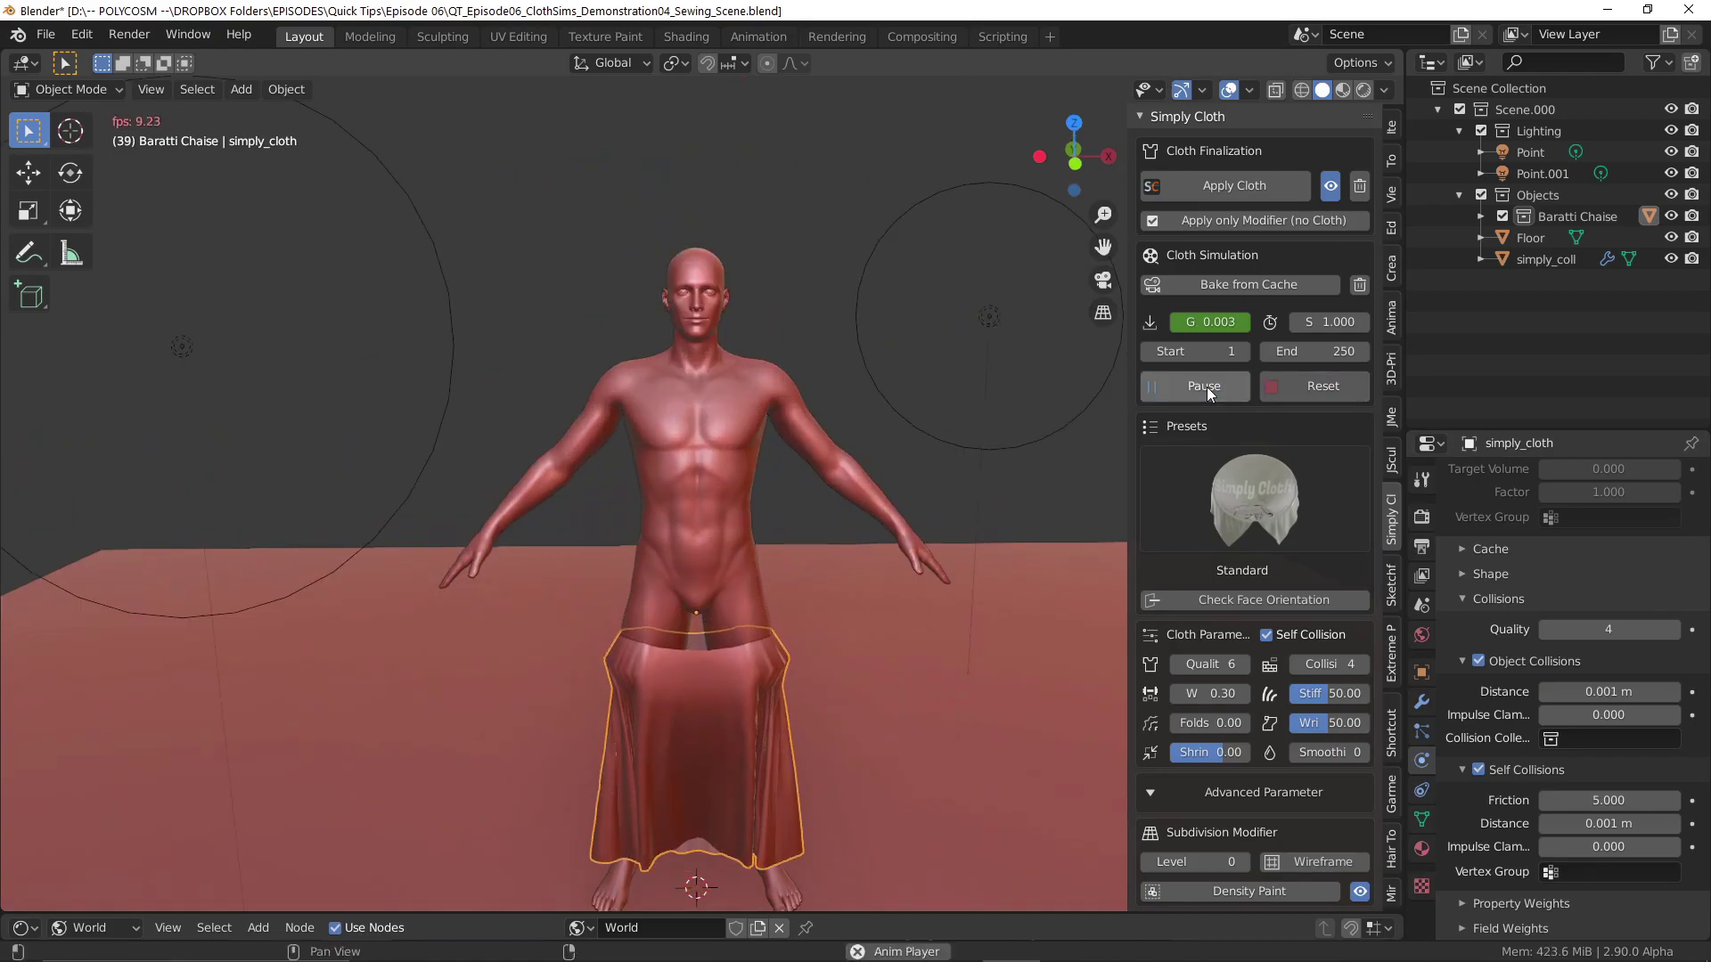
{"action": "left_click", "coordinate": [1330, 382]}
Select vertices on the skirt's waist edge, create new pins from them, and finish editing the cloth.
{"action": "scroll", "coordinate": [760, 497], "scroll_direction": "up", "scroll_amount": 2}
{"action": "key", "text": "Tab"}
{"action": "middle_click_drag", "start_coordinate": [760, 496], "coordinate": [708, 579]}
{"action": "scroll", "coordinate": [708, 579], "scroll_direction": "up", "scroll_amount": 4}
{"action": "left_click", "coordinate": [693, 603]}
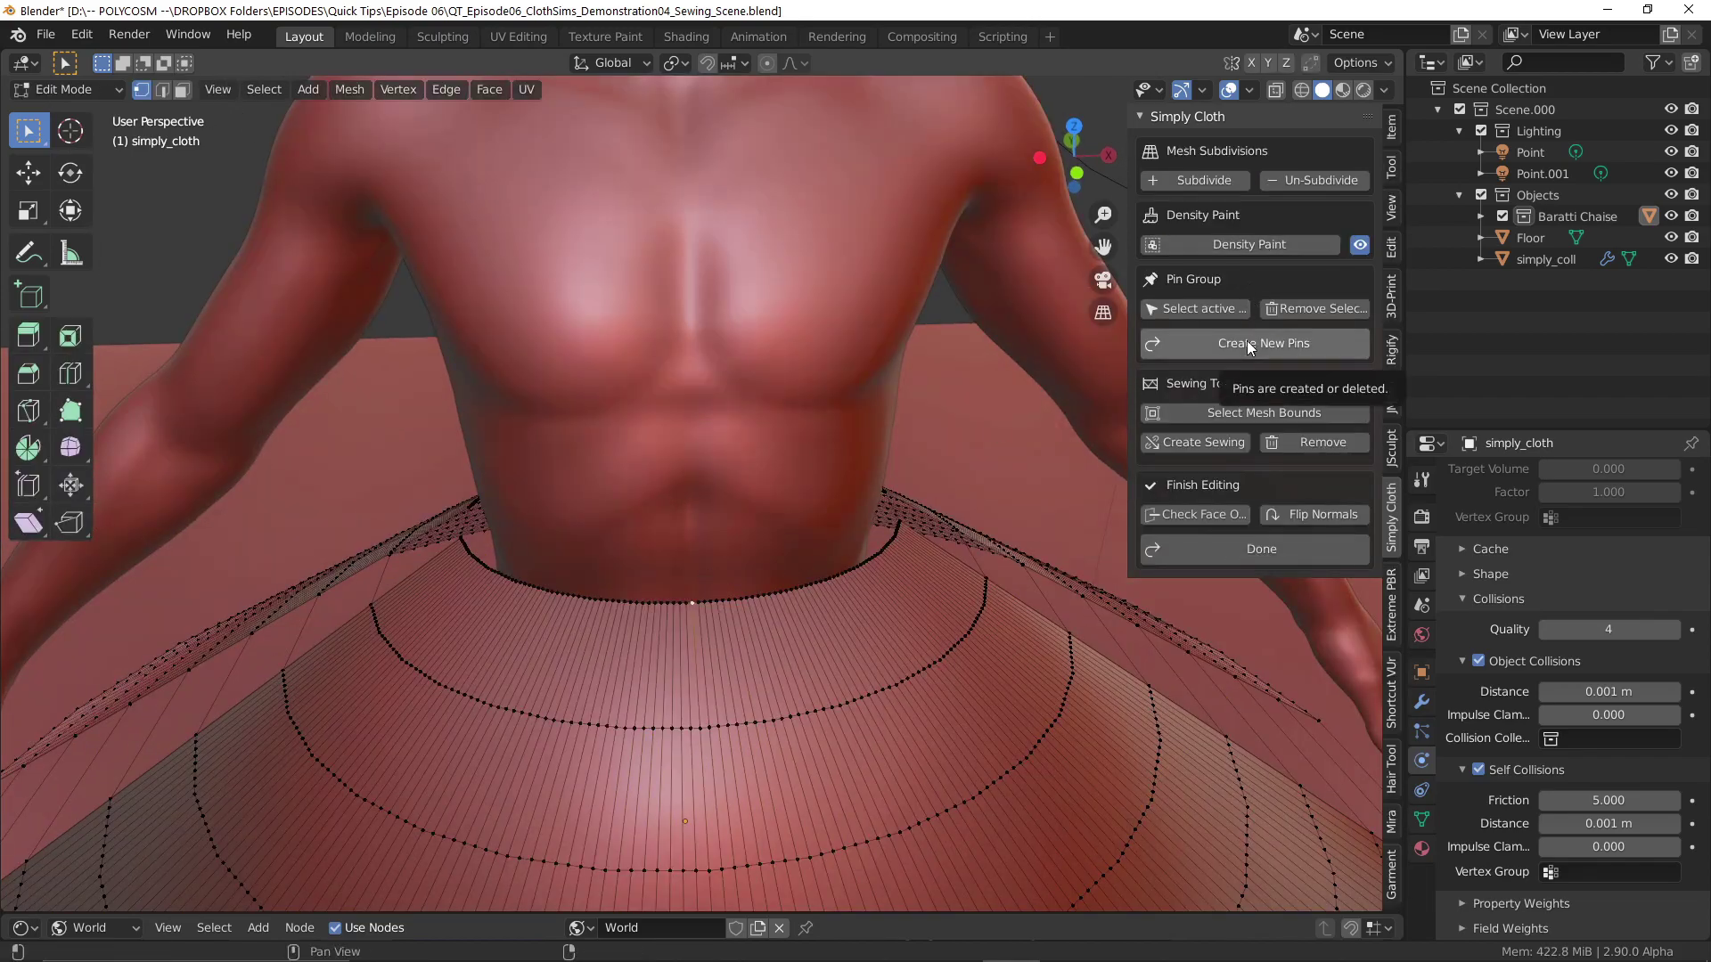
{"action": "middle_click_drag", "start_coordinate": [942, 542], "coordinate": [716, 696]}
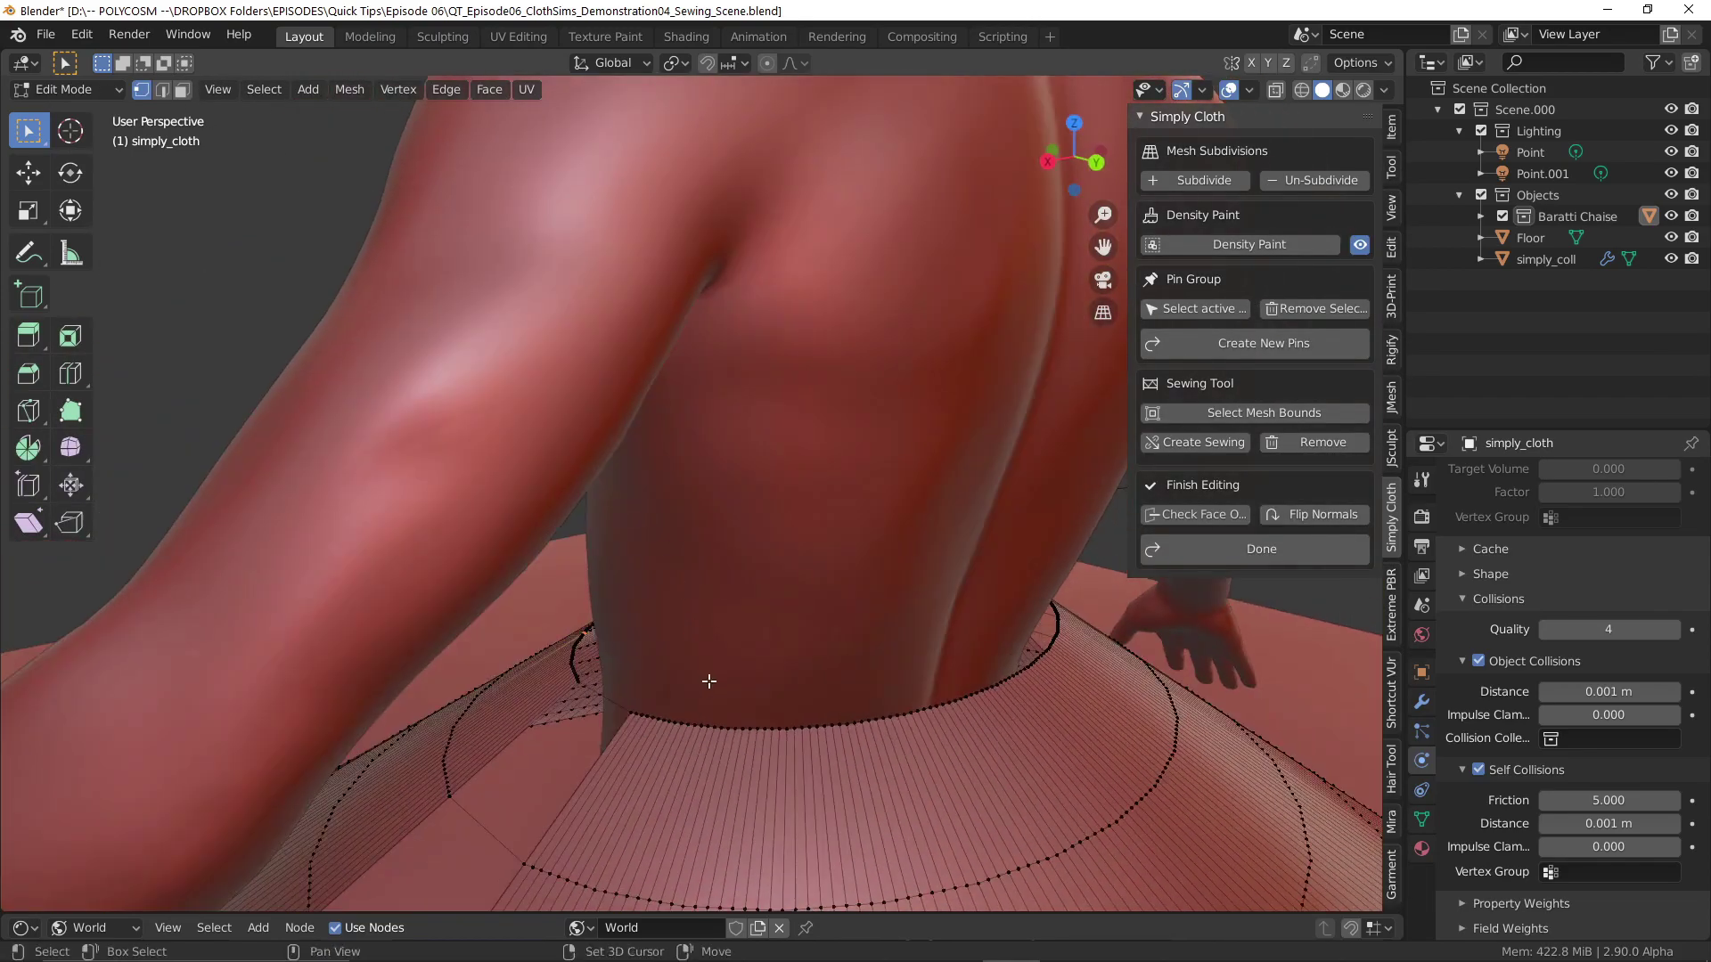
{"action": "middle_click_drag", "start_coordinate": [991, 702], "coordinate": [999, 702]}
{"action": "left_click", "coordinate": [1306, 357]}
{"action": "middle_click_drag", "start_coordinate": [624, 535], "coordinate": [1027, 496]}
{"action": "scroll", "coordinate": [1028, 496], "scroll_direction": "down", "scroll_amount": 8}
{"action": "left_click", "coordinate": [1266, 549]}
Apply the Rubber preset to the pinned skirt, play the simulation, and view the finished skirt on the figure.
{"action": "left_click", "coordinate": [1272, 511]}
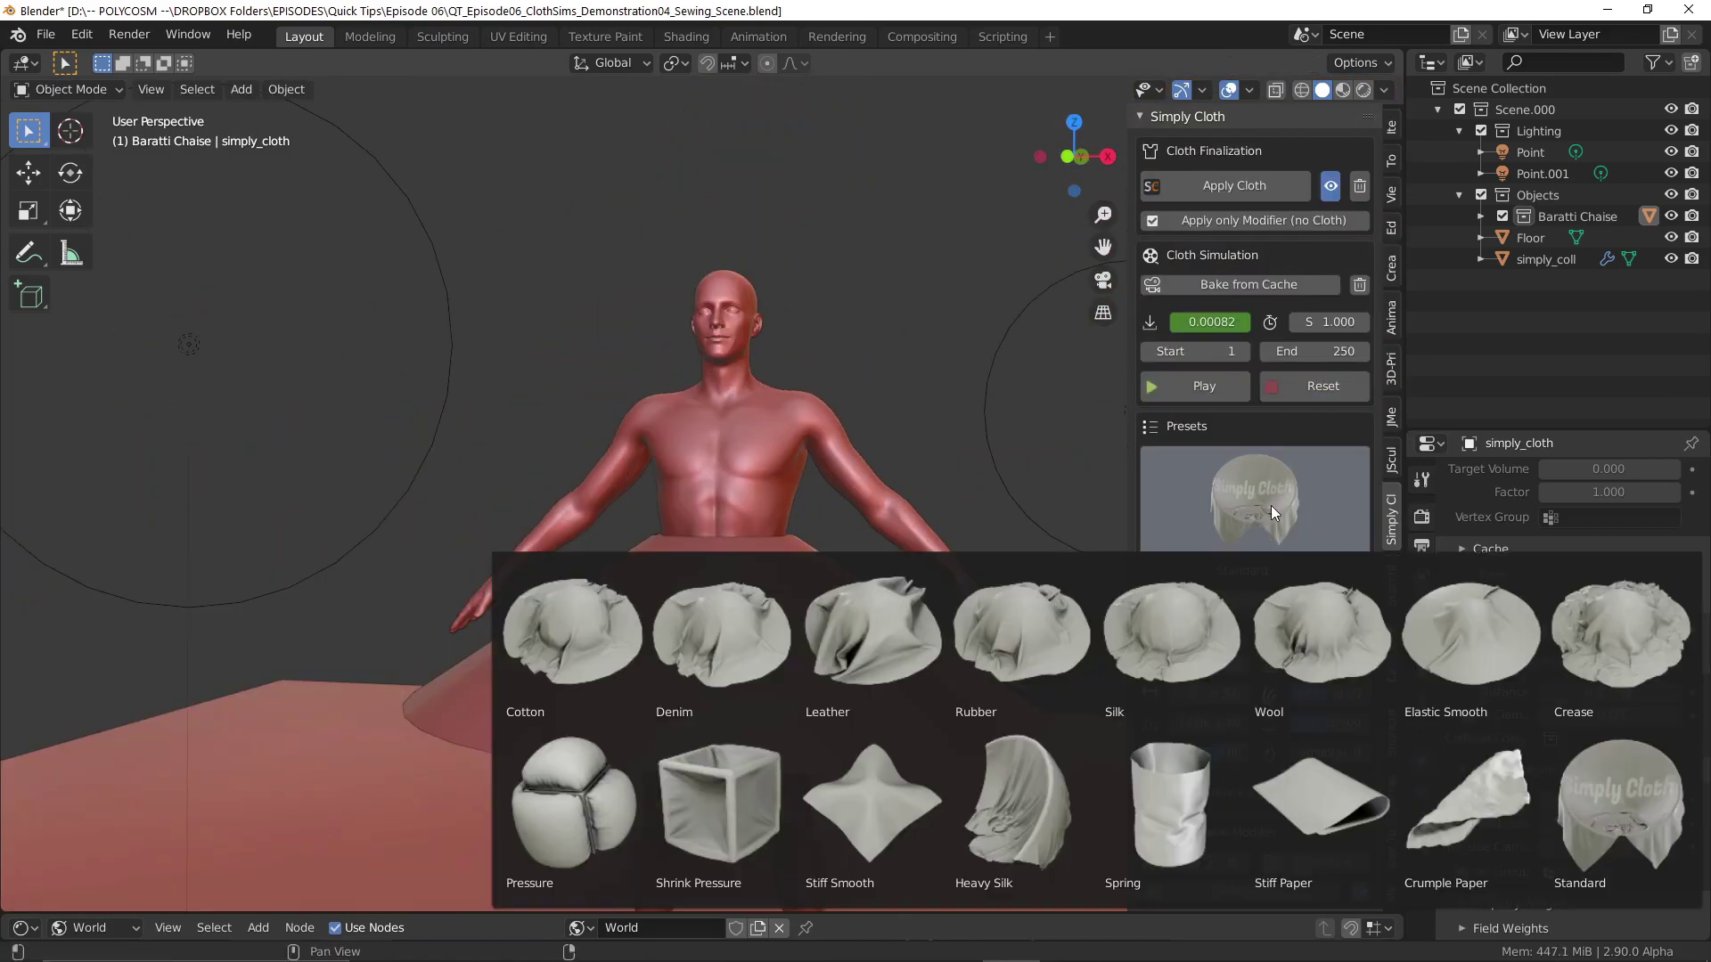
{"action": "left_click", "coordinate": [1036, 660]}
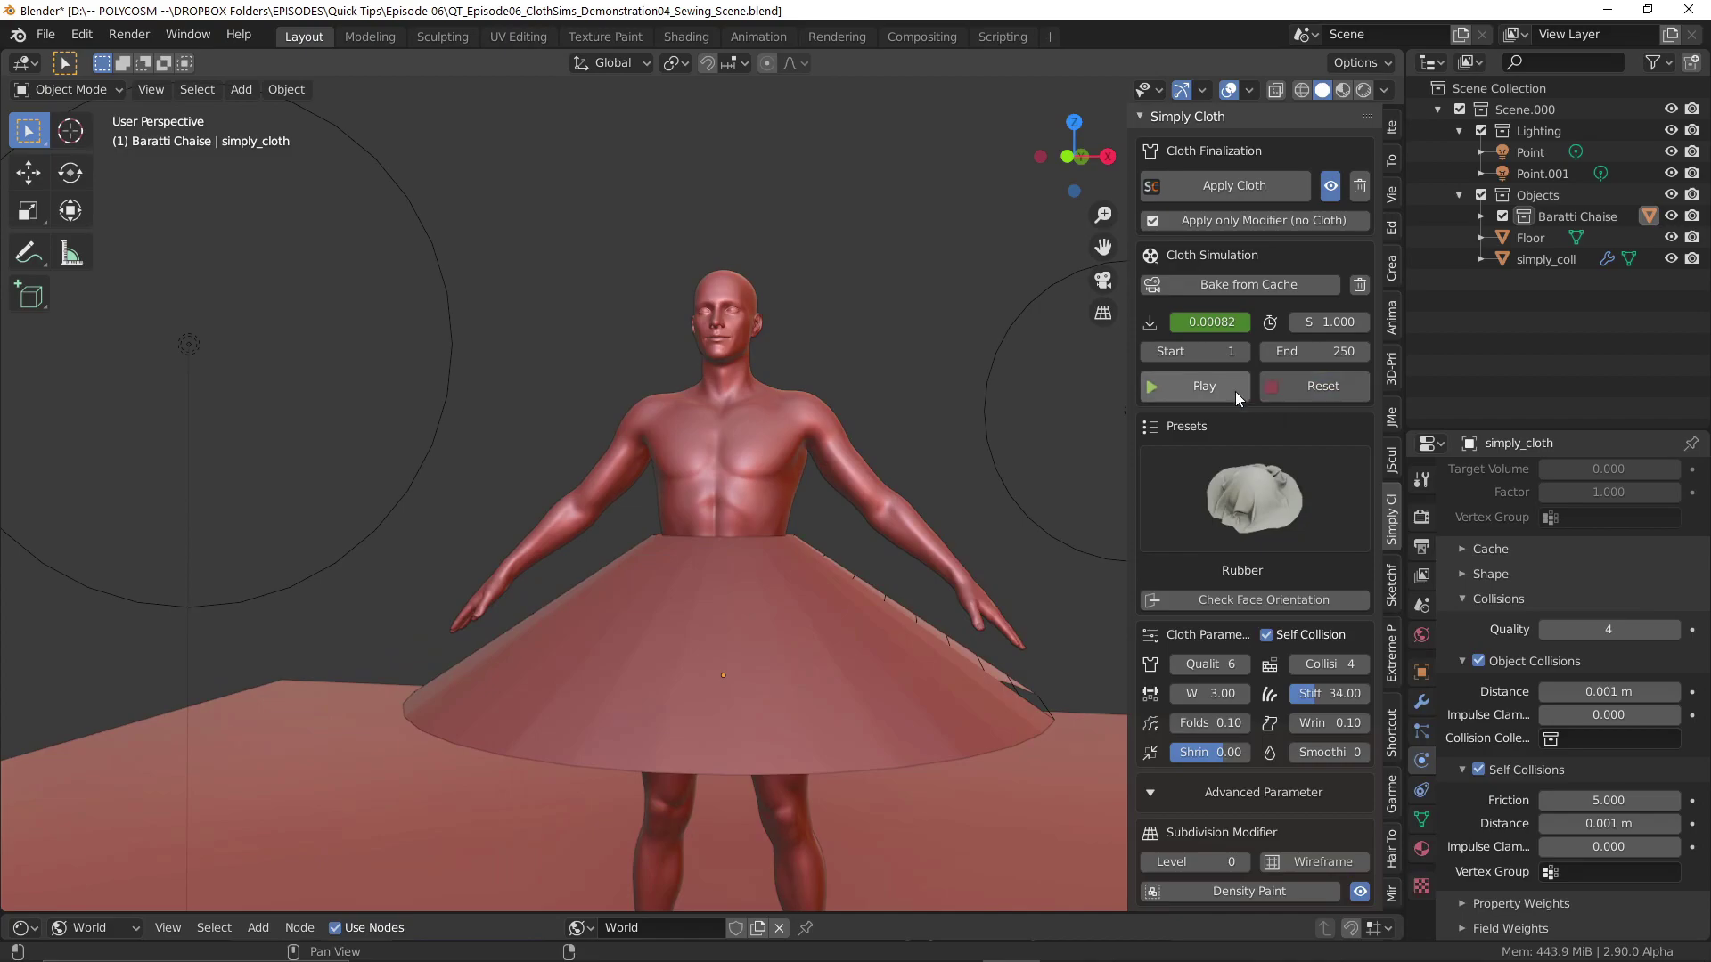
{"action": "left_click", "coordinate": [1228, 392]}
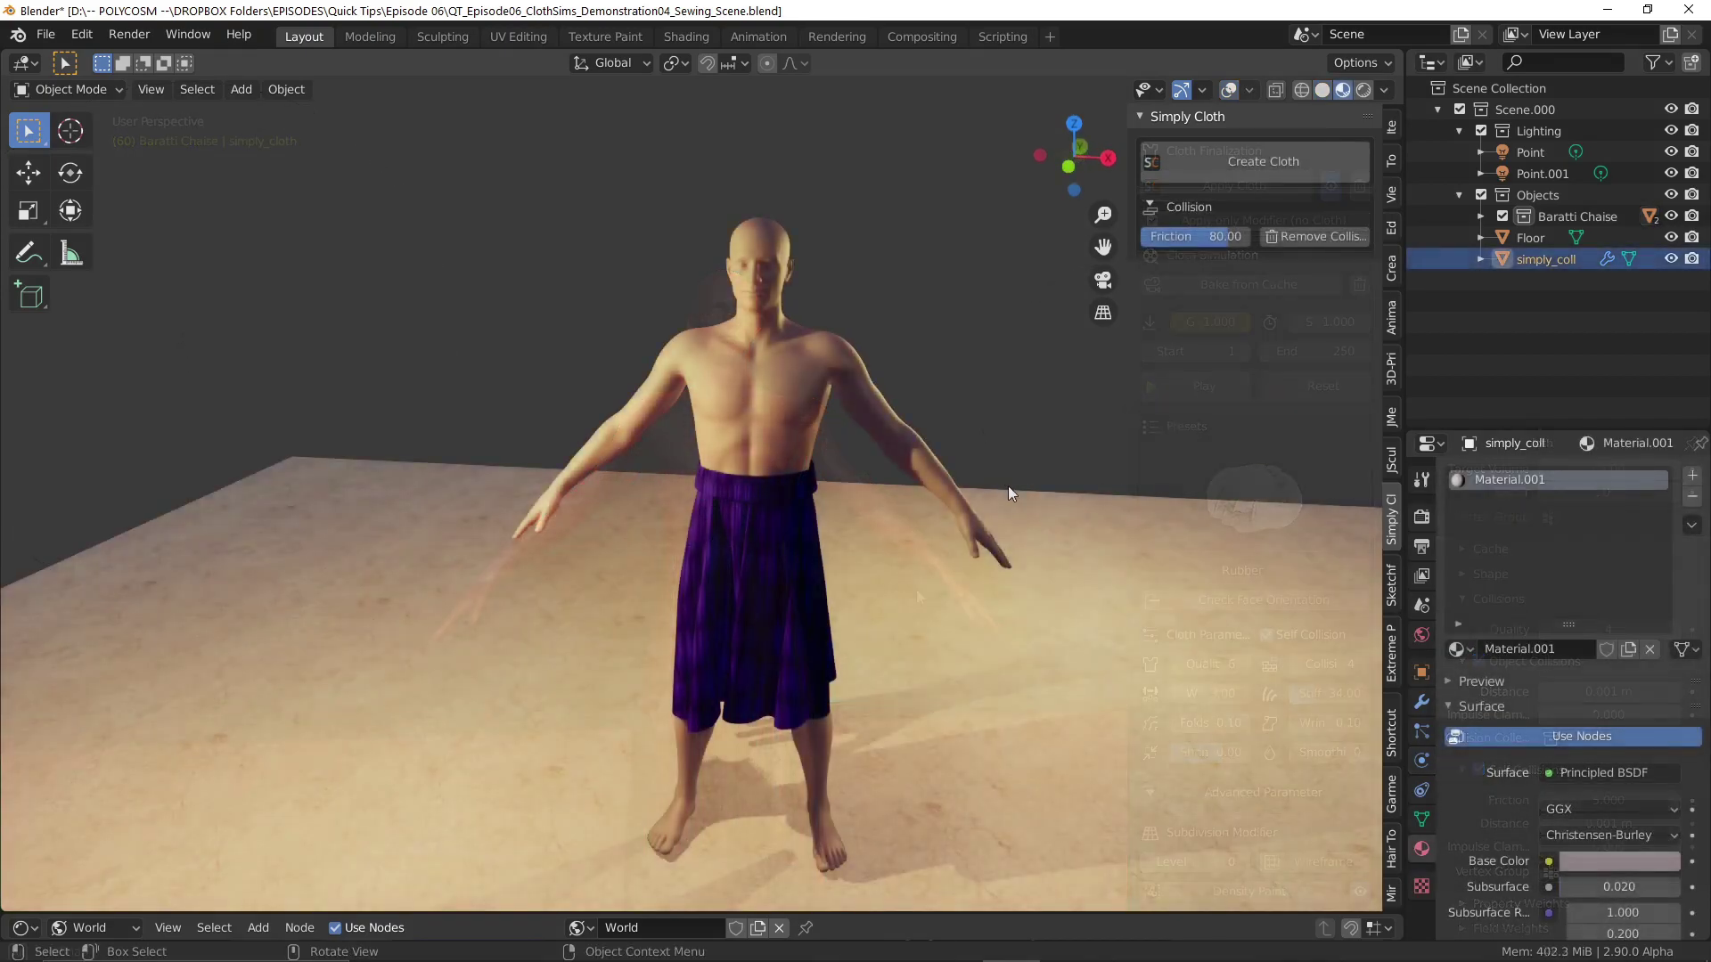
{"action": "middle_click_drag", "start_coordinate": [1008, 487], "coordinate": [891, 479]}
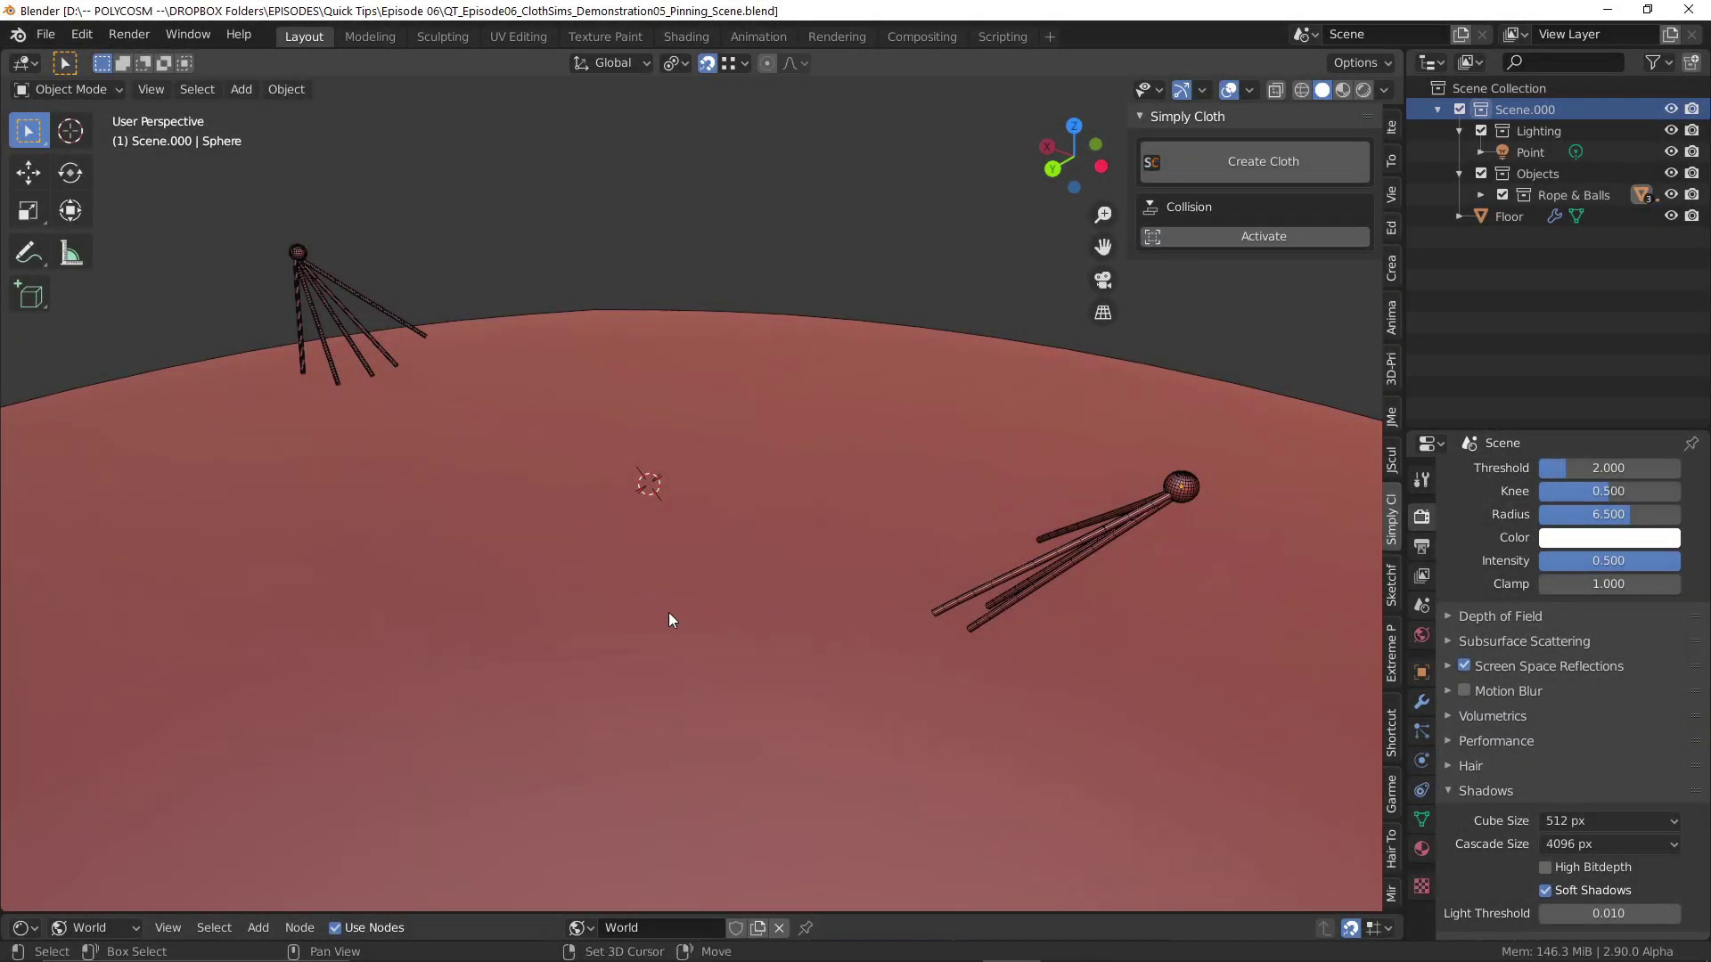
Add a plane between the two rope-and-ball objects and merge all its vertices into a single vertex.
{"action": "middle_click_drag", "start_coordinate": [673, 620], "coordinate": [1014, 548]}
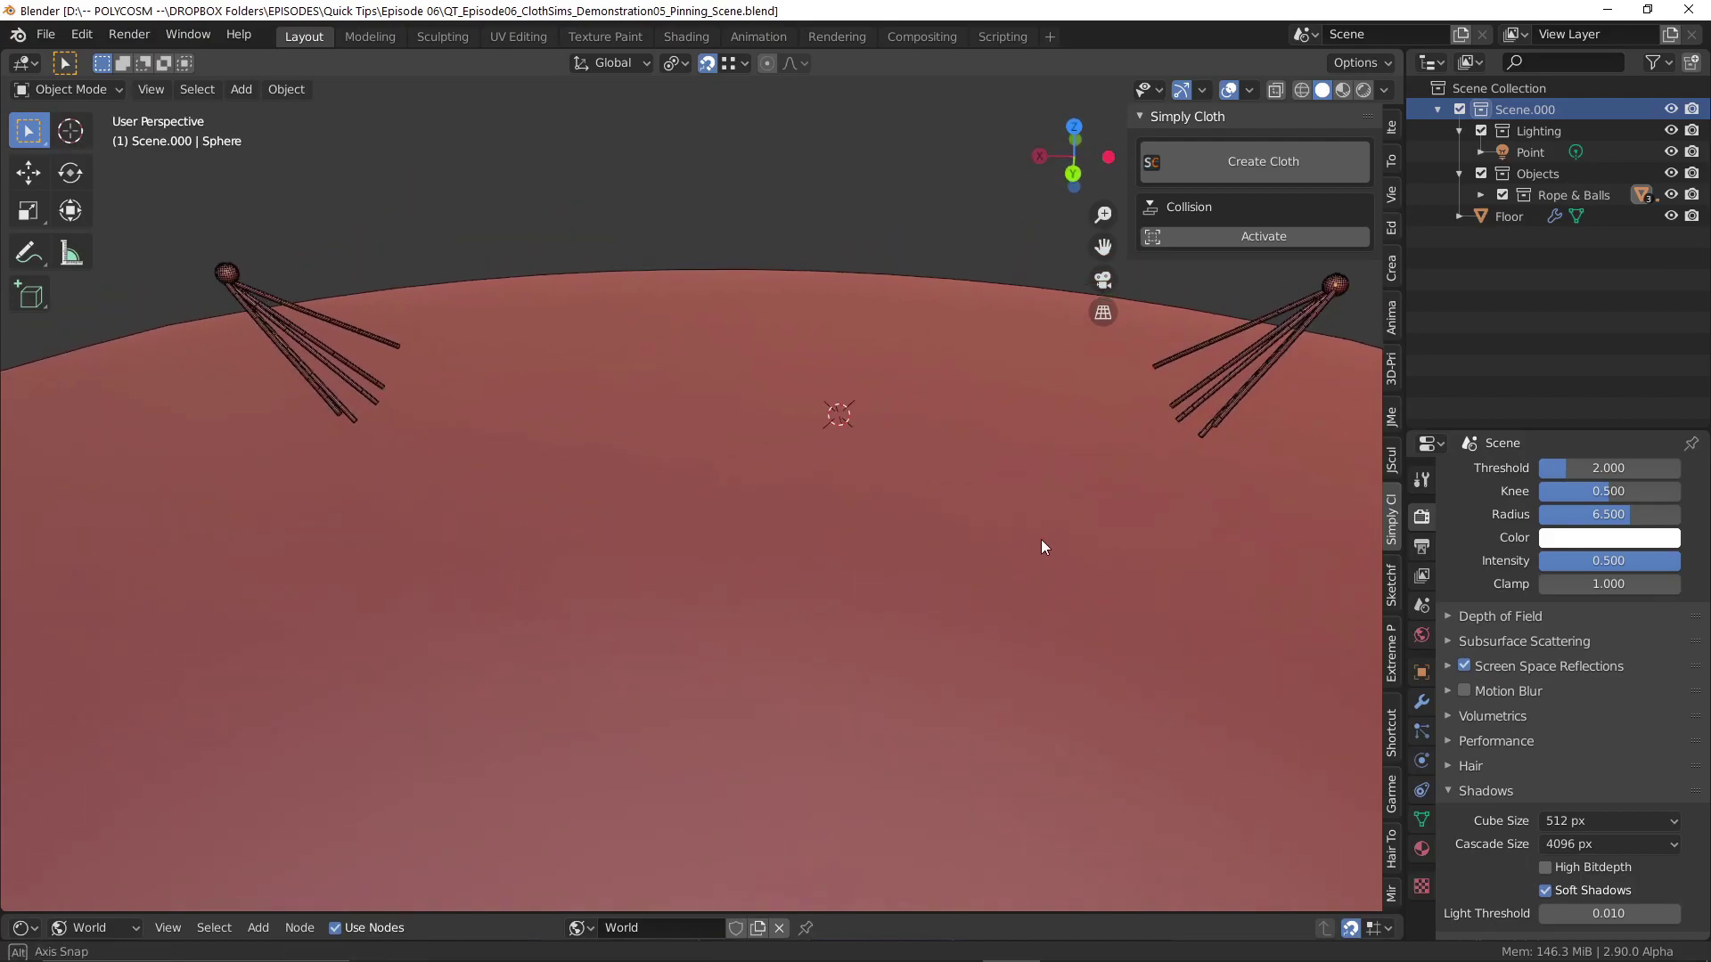
{"action": "key", "text": "shift+a"}
{"action": "mouse_move", "coordinate": [848, 534]}
{"action": "left_click", "coordinate": [980, 69]}
{"action": "key", "text": "s"}
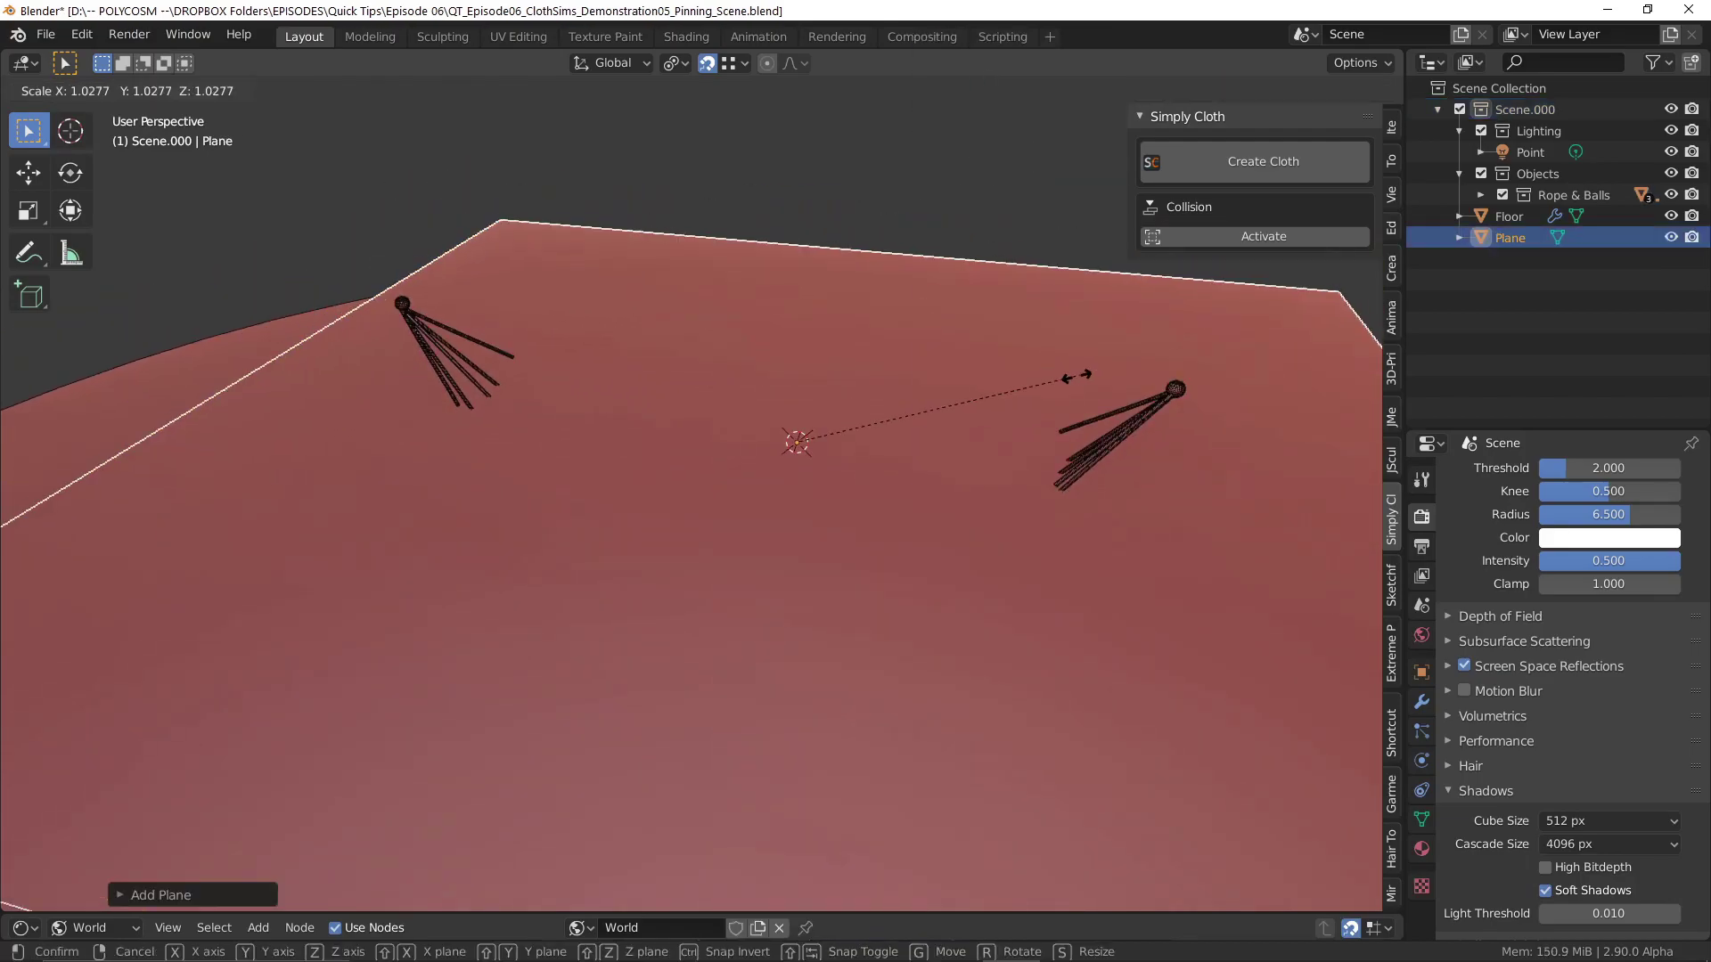
{"action": "left_click", "coordinate": [891, 413]}
{"action": "key", "text": "Tab"}
{"action": "key", "text": "m"}
{"action": "left_click", "coordinate": [889, 412]}
Set snapping to Increment and move the merged vertex below the rope ends in the left view.
{"action": "middle_click_drag", "start_coordinate": [889, 412], "coordinate": [870, 419]}
{"action": "scroll", "coordinate": [869, 418], "scroll_direction": "up", "scroll_amount": 3}
{"action": "left_click", "coordinate": [820, 472]}
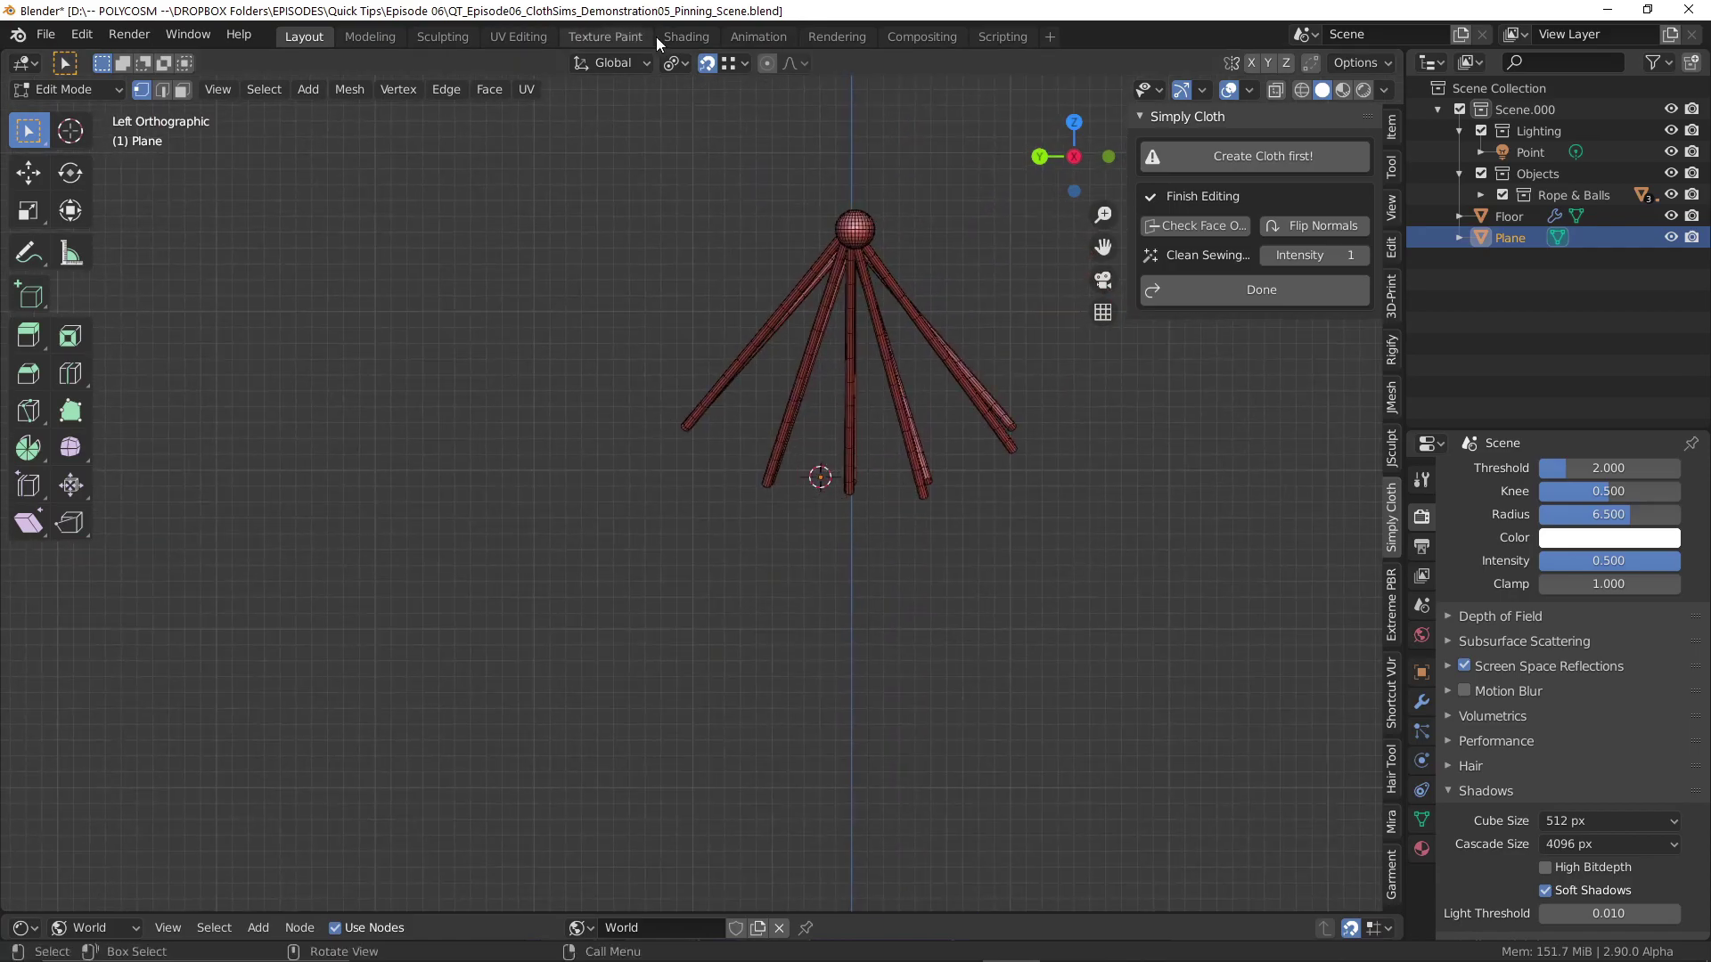
{"action": "left_click", "coordinate": [729, 63]}
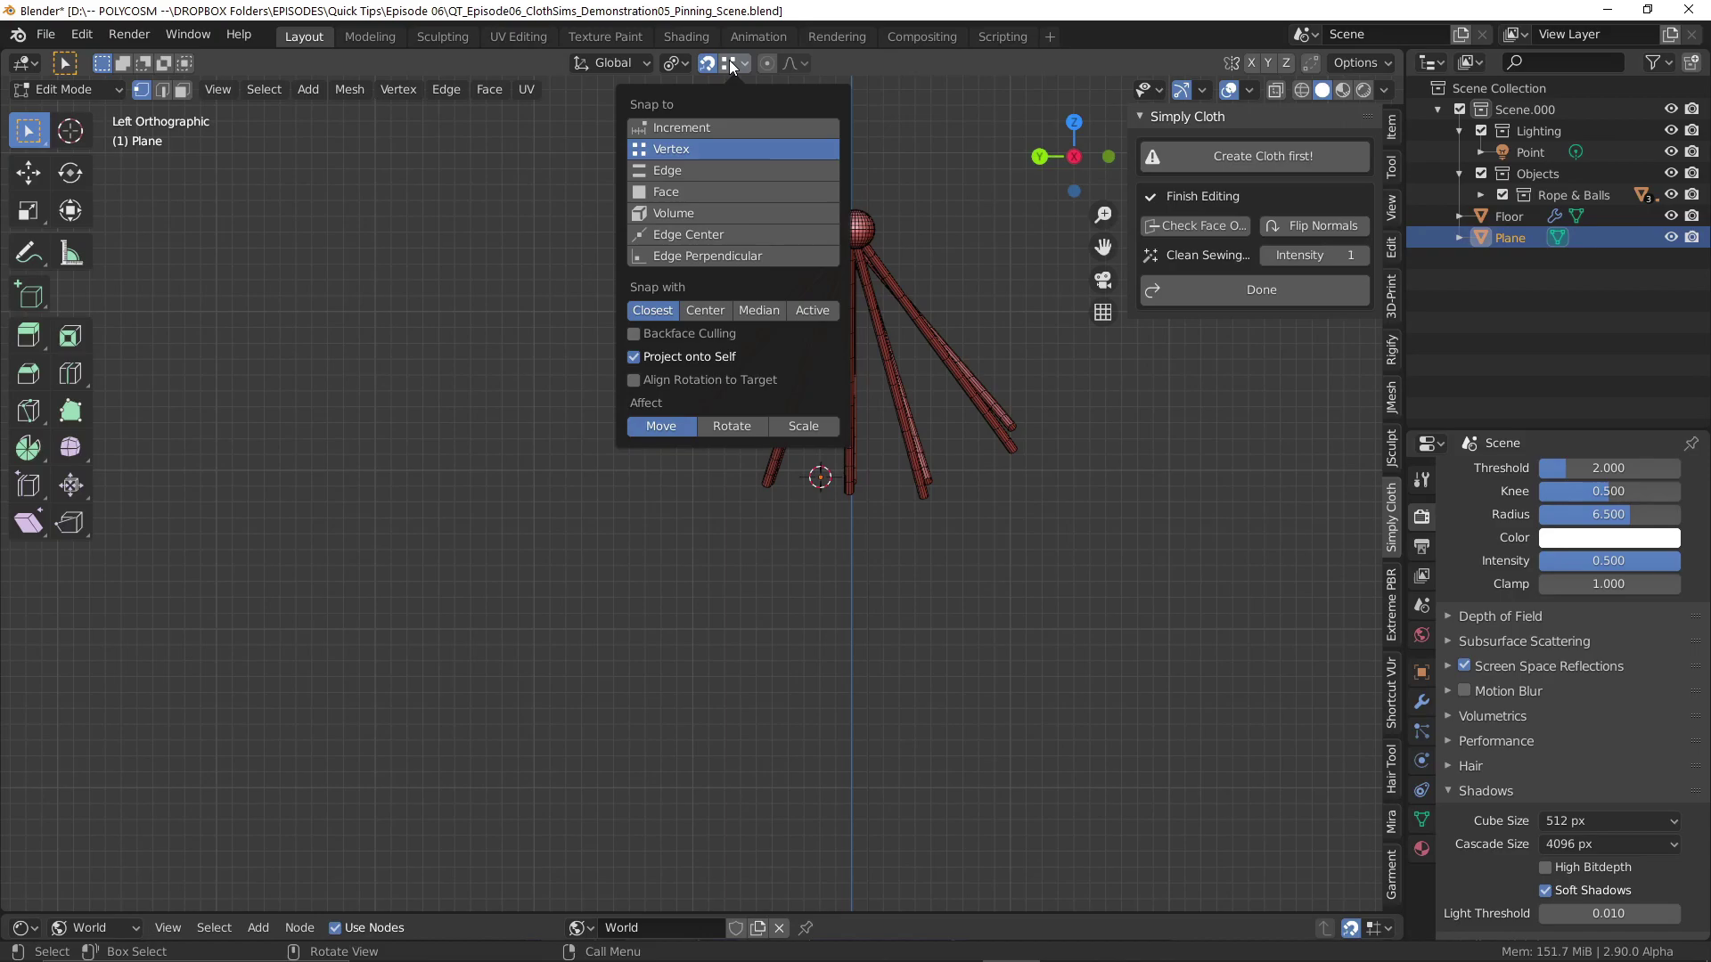
{"action": "left_click", "coordinate": [716, 128]}
{"action": "key", "text": "g"}
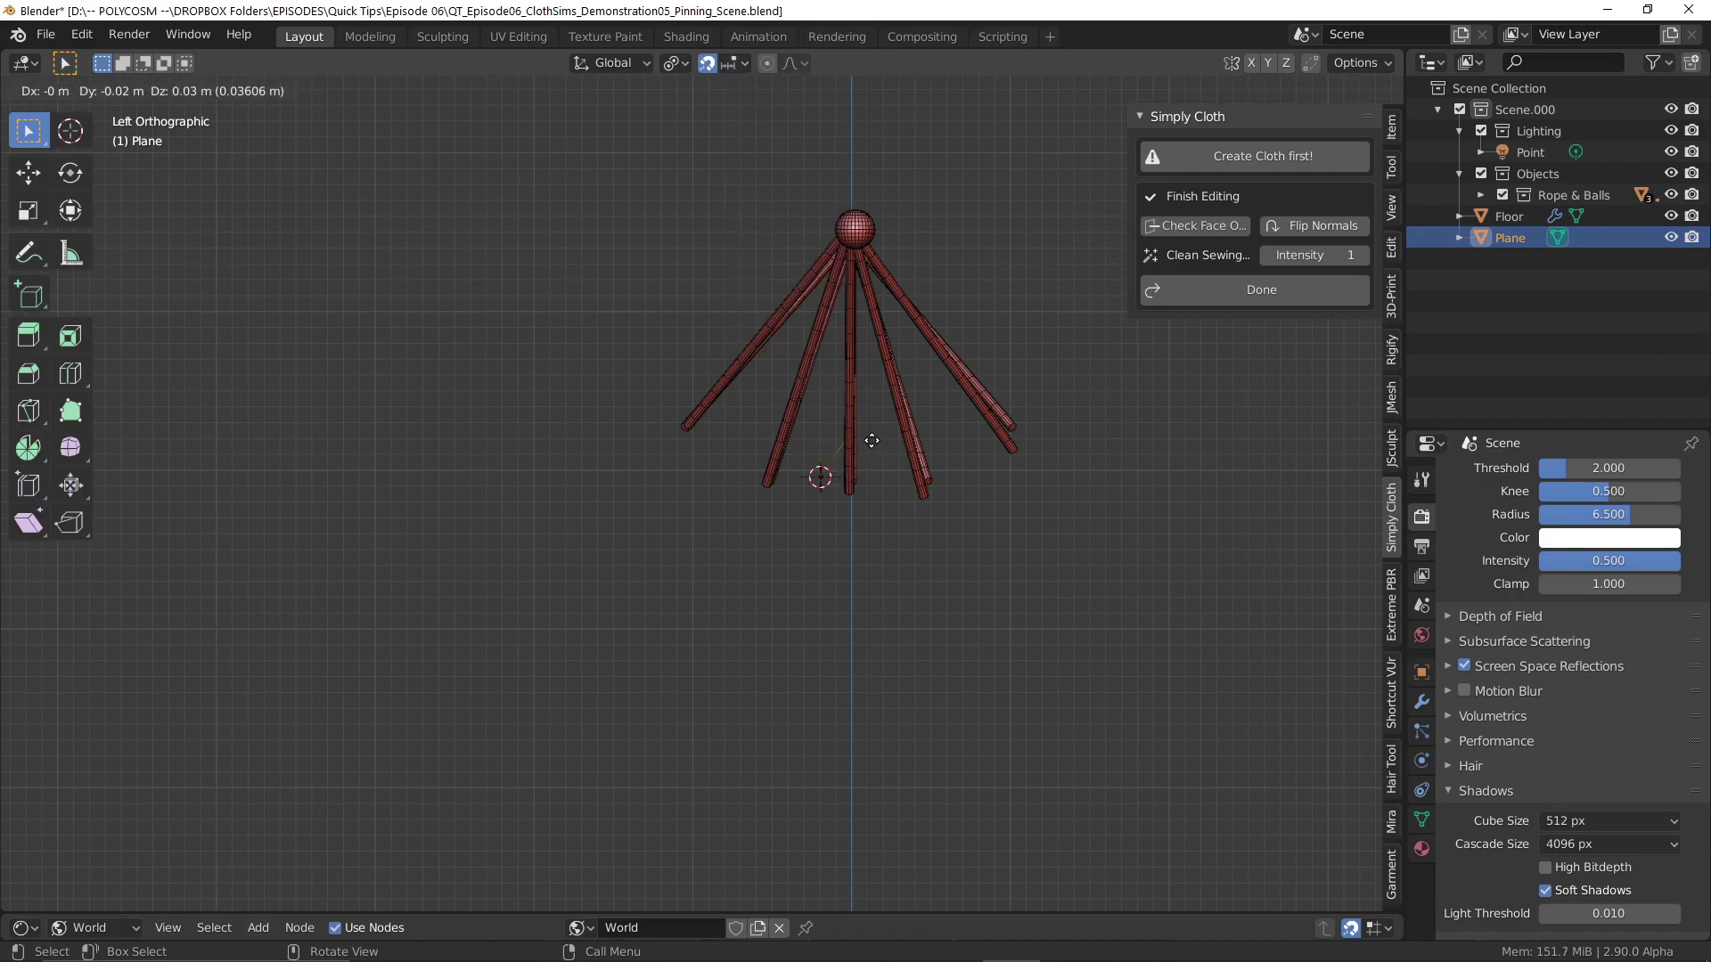
{"action": "left_click", "coordinate": [866, 531]}
Extrude the vertex repeatedly into a zigzag profile with five peaks beneath the ropes.
{"action": "key", "text": "e"}
{"action": "left_click", "coordinate": [898, 481]}
{"action": "key", "text": "e"}
{"action": "left_click", "coordinate": [940, 527]}
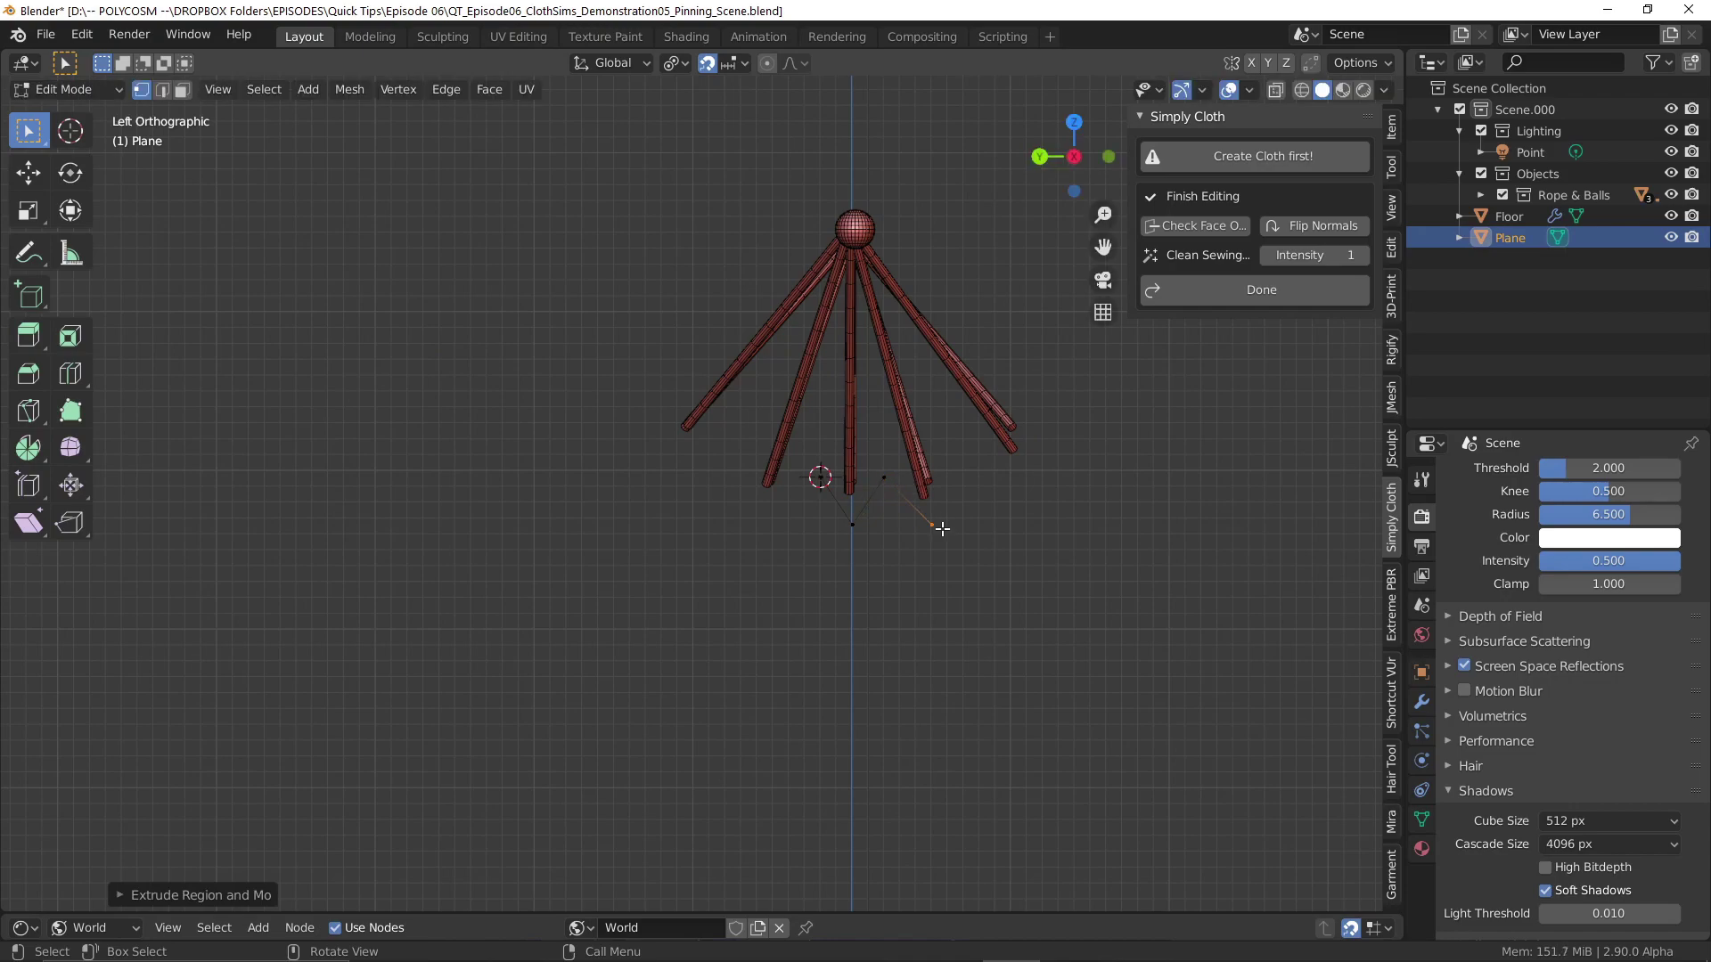
{"action": "key", "text": "e"}
{"action": "left_click", "coordinate": [981, 525]}
{"action": "key", "text": "e"}
{"action": "left_click", "coordinate": [1012, 479]}
Turn snapping off, extrude the whole zigzag profile along X, and scale it along X into a long pleated strip.
{"action": "key", "text": "e"}
{"action": "left_click", "coordinate": [1043, 523]}
{"action": "left_click", "coordinate": [1074, 478]}
{"action": "middle_click_drag", "start_coordinate": [853, 466], "coordinate": [967, 504]}
{"action": "key", "text": "a"}
{"action": "key", "text": "e"}
{"action": "right_click", "coordinate": [901, 505]}
{"action": "key", "text": "shift+Tab"}
{"action": "key", "text": "e"}
{"action": "key", "text": "x"}
{"action": "left_click", "coordinate": [374, 495]}
{"action": "middle_click_drag", "start_coordinate": [629, 298], "coordinate": [780, 399]}
{"action": "key", "text": "a"}
{"action": "key", "text": "s"}
{"action": "key", "text": "x"}
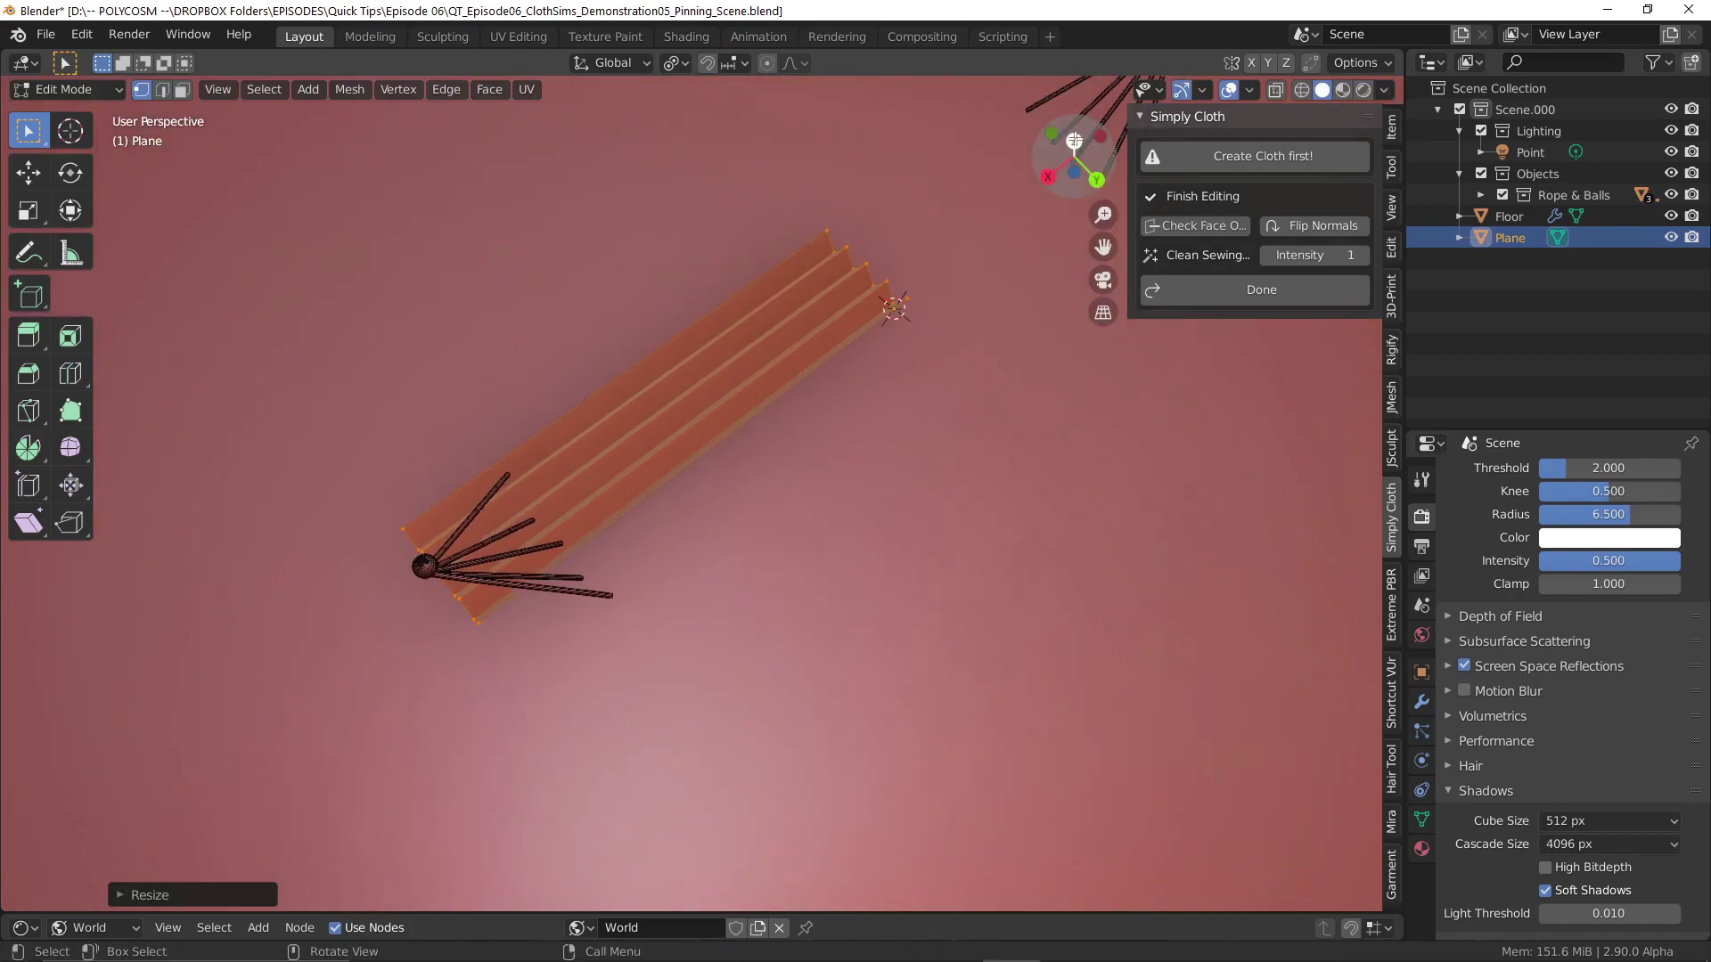
{"action": "left_click", "coordinate": [907, 361]}
Move the pleated strip between the two rope bundles and scale it along X and Z to fit.
{"action": "key", "text": "KP_7"}
{"action": "key", "text": "g"}
{"action": "left_click", "coordinate": [823, 362]}
{"action": "key", "text": "s"}
{"action": "key", "text": "x"}
{"action": "left_click", "coordinate": [1083, 365]}
{"action": "key", "text": "s"}
{"action": "key", "text": "z"}
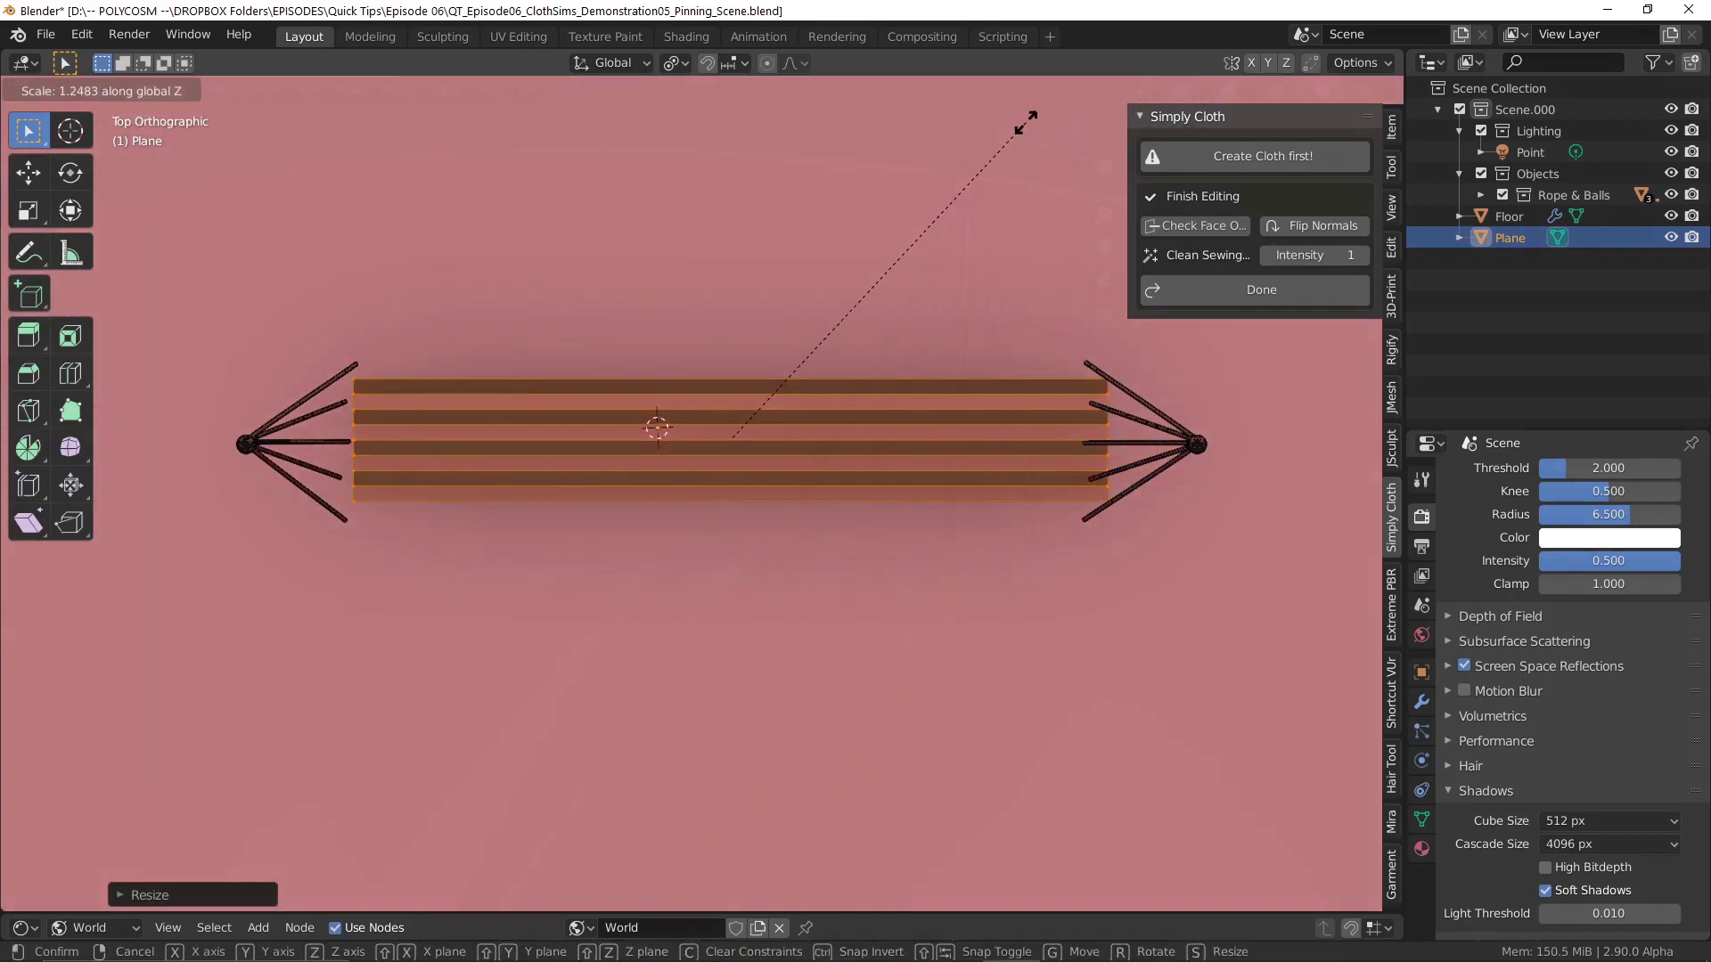
{"action": "left_click", "coordinate": [1031, 118]}
Enable vertex snapping and snap the strip's outermost peak vertex to the end of the outer rope.
{"action": "middle_click_drag", "start_coordinate": [1031, 118], "coordinate": [727, 460]}
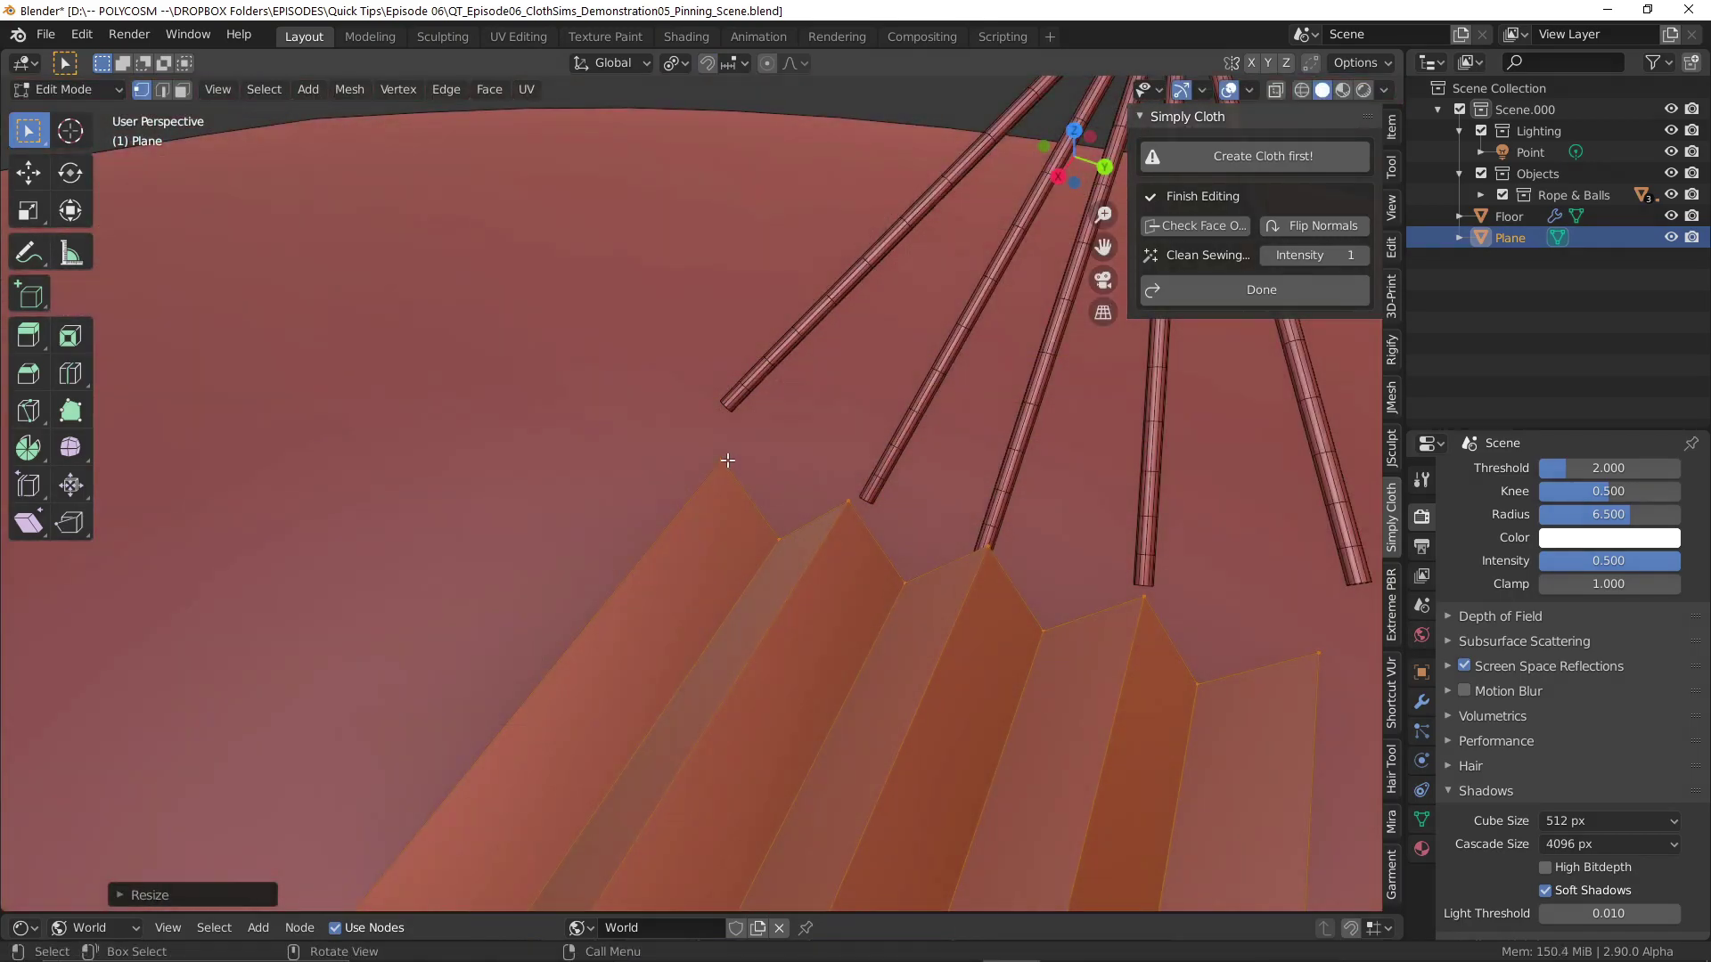
{"action": "key", "text": "alt+a"}
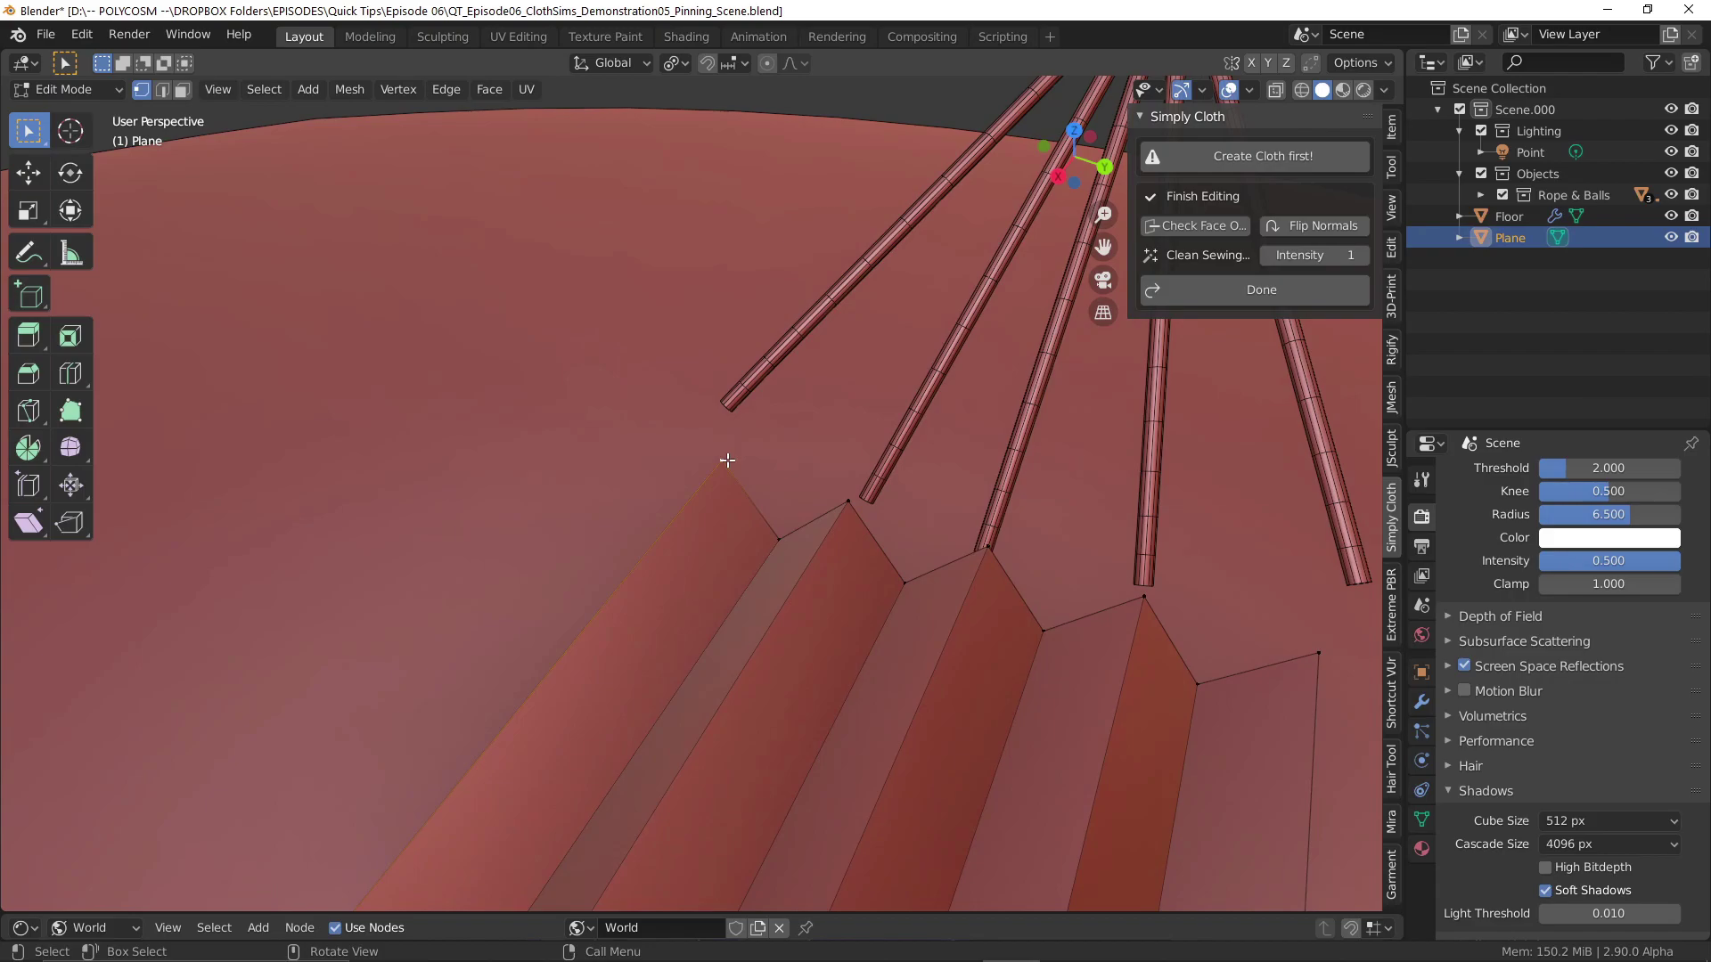
{"action": "left_click", "coordinate": [707, 64]}
{"action": "left_click", "coordinate": [731, 62]}
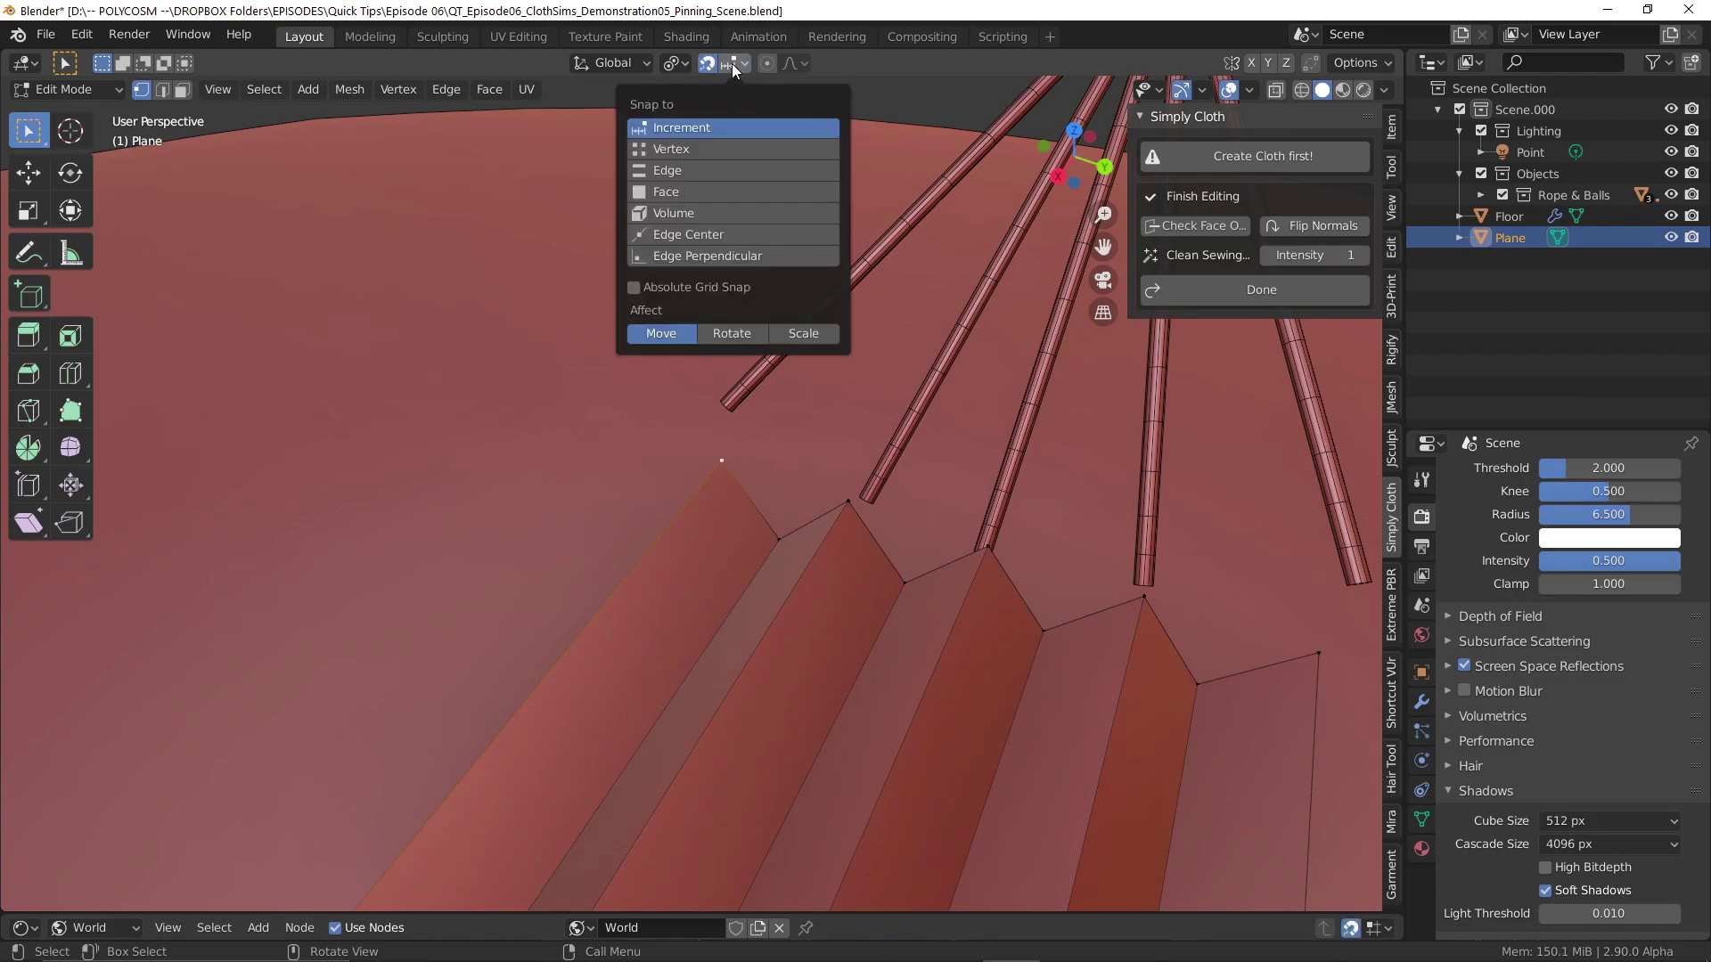
{"action": "left_click", "coordinate": [691, 149]}
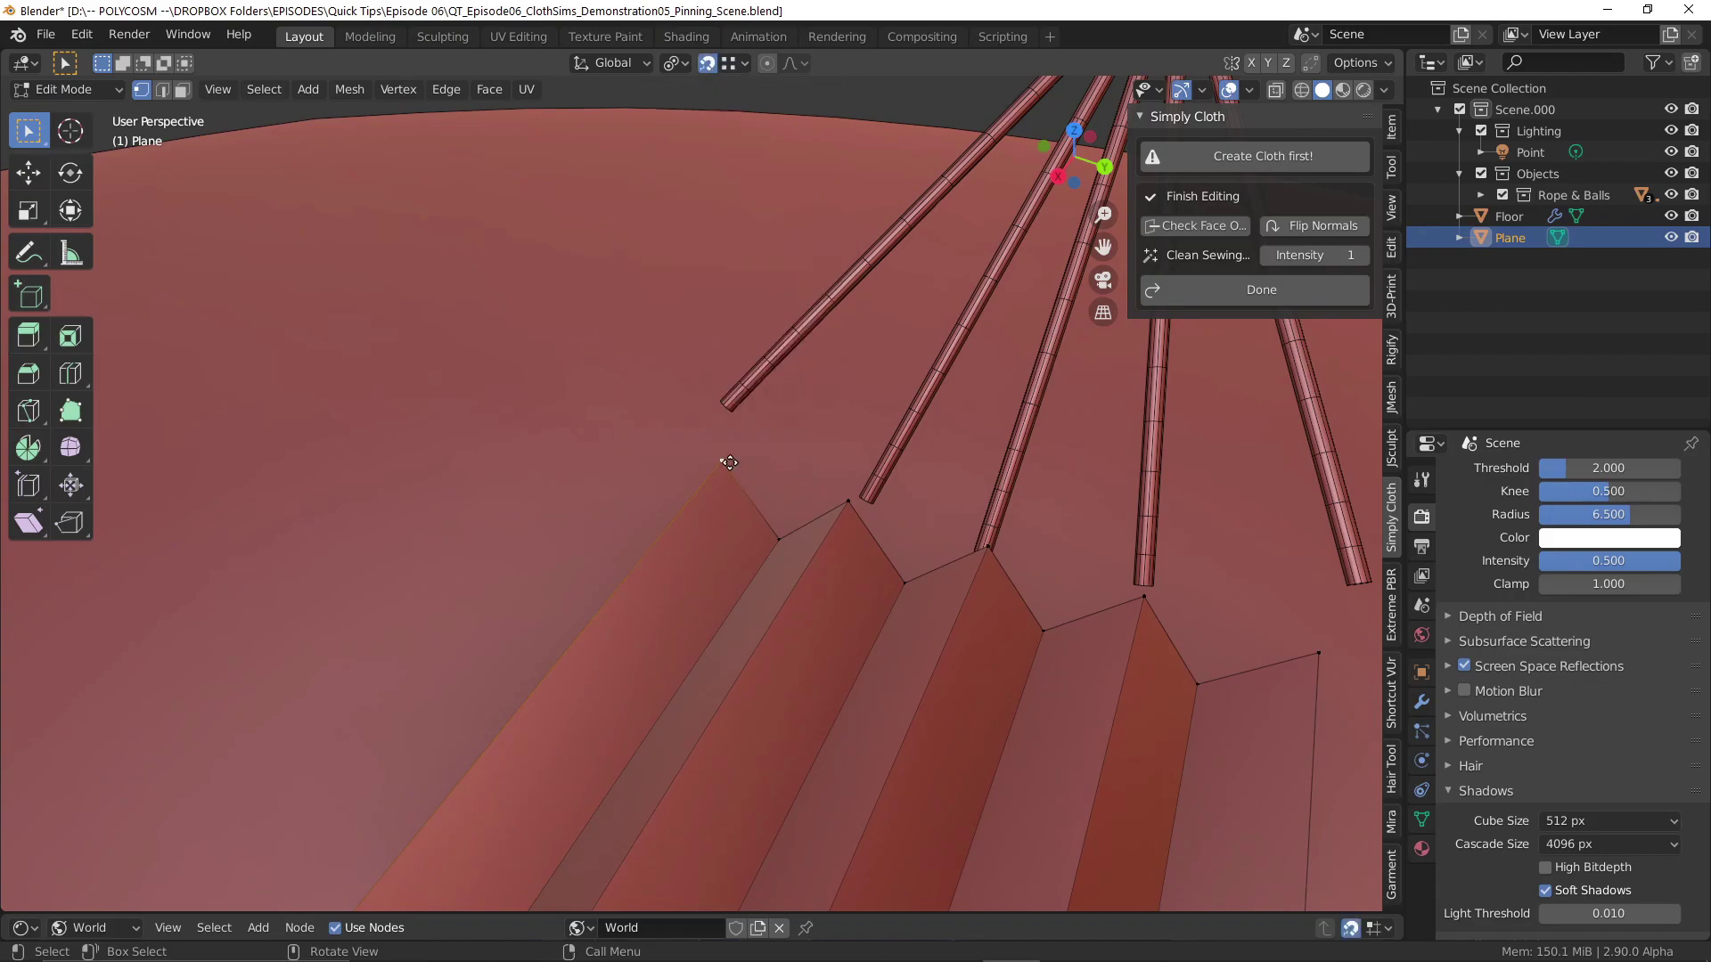
{"action": "left_click", "coordinate": [723, 461]}
{"action": "key", "text": "g"}
{"action": "left_click", "coordinate": [725, 407]}
Snap the remaining peak vertices at this end of the strip to their matching rope ends.
{"action": "left_click", "coordinate": [847, 501]}
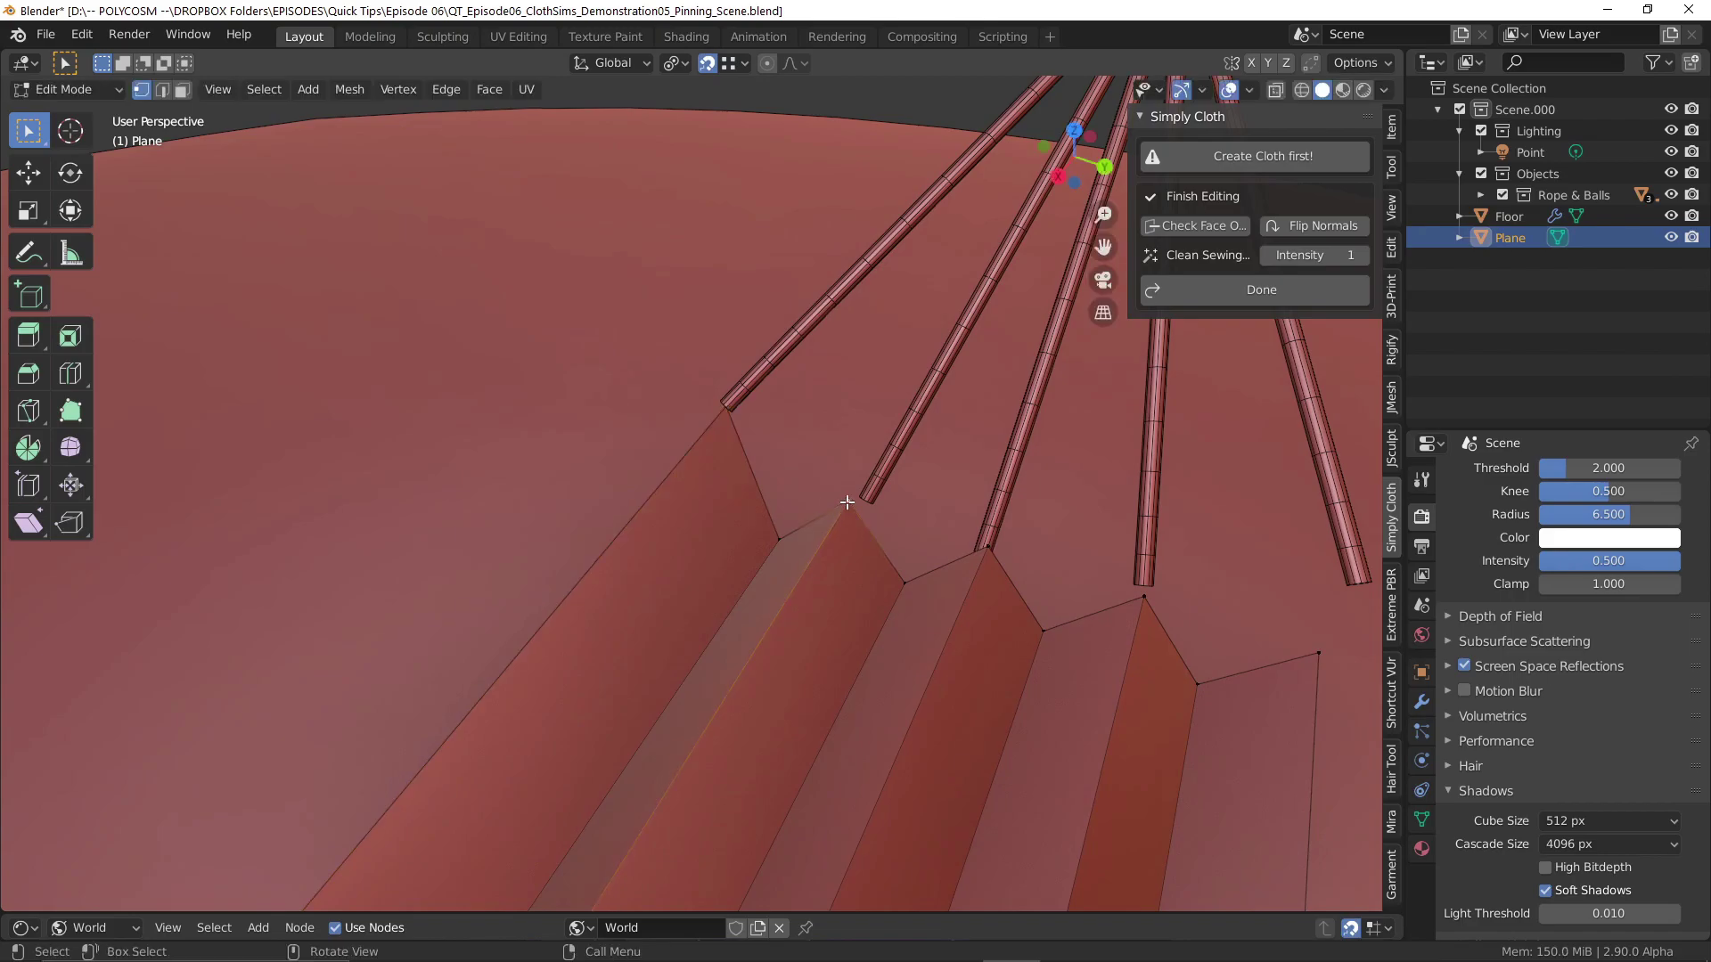
{"action": "key", "text": "g"}
{"action": "left_click", "coordinate": [872, 497]}
{"action": "left_click", "coordinate": [988, 551]}
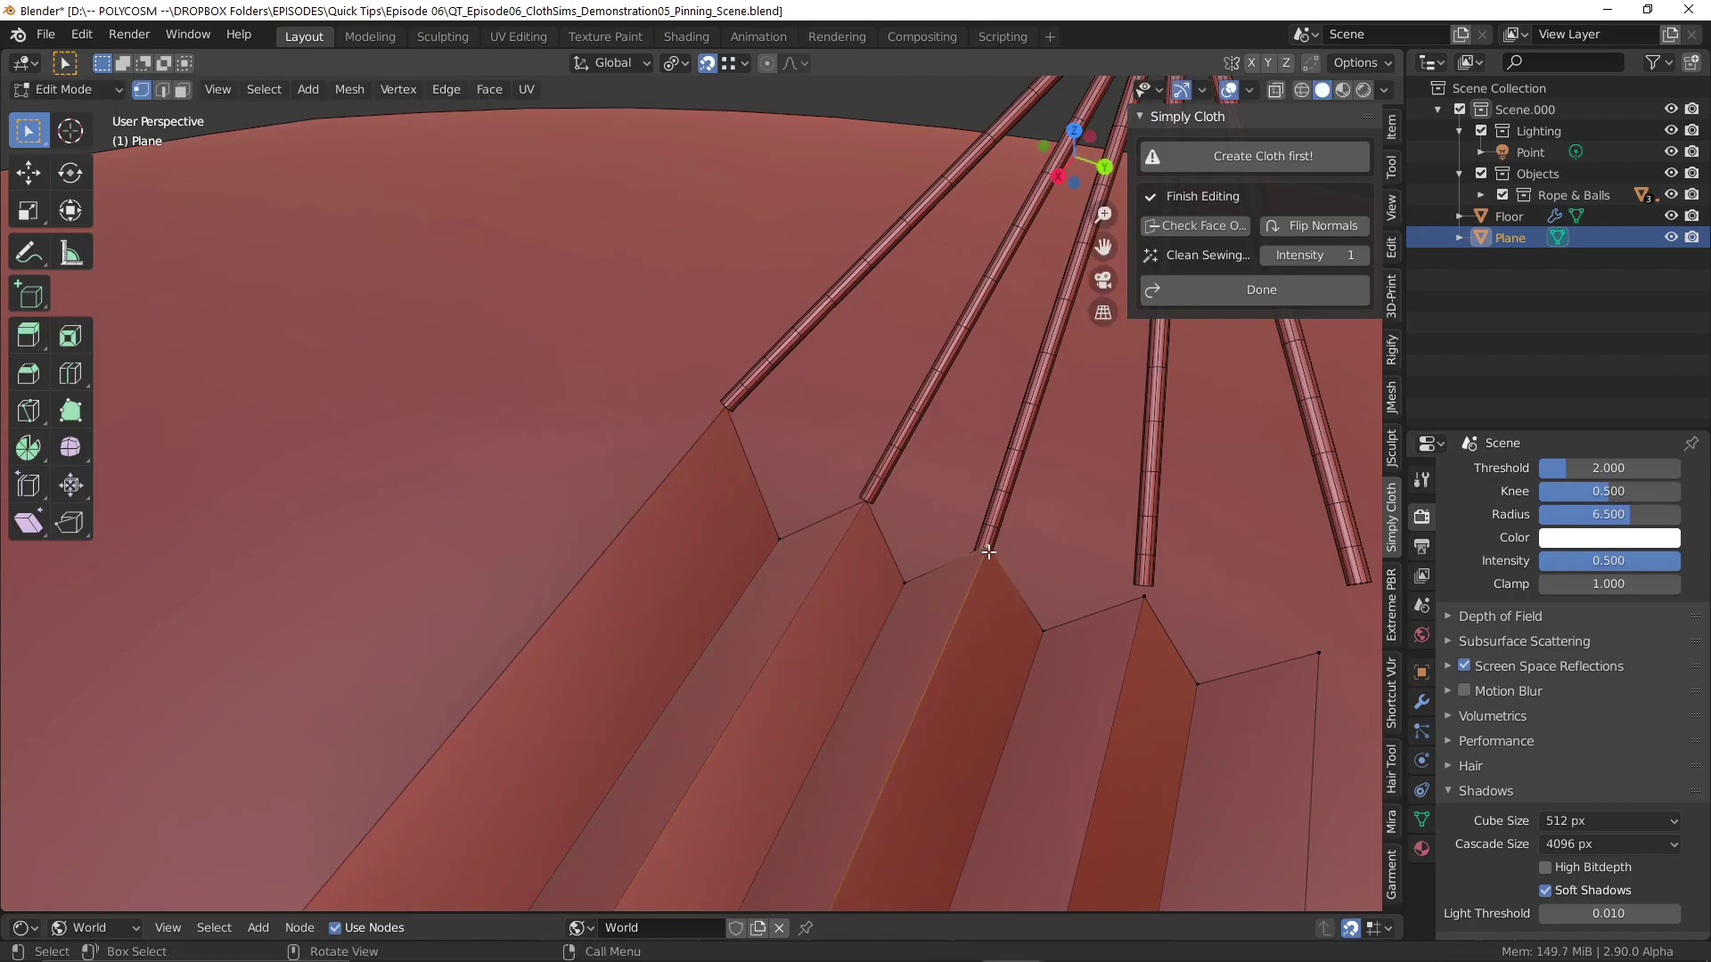
{"action": "key", "text": "g"}
{"action": "left_click", "coordinate": [983, 558]}
{"action": "middle_click_drag", "start_coordinate": [1096, 591], "coordinate": [882, 585], "text": "shift"}
{"action": "left_click", "coordinate": [907, 593]}
{"action": "key", "text": "g"}
{"action": "left_click", "coordinate": [921, 567]}
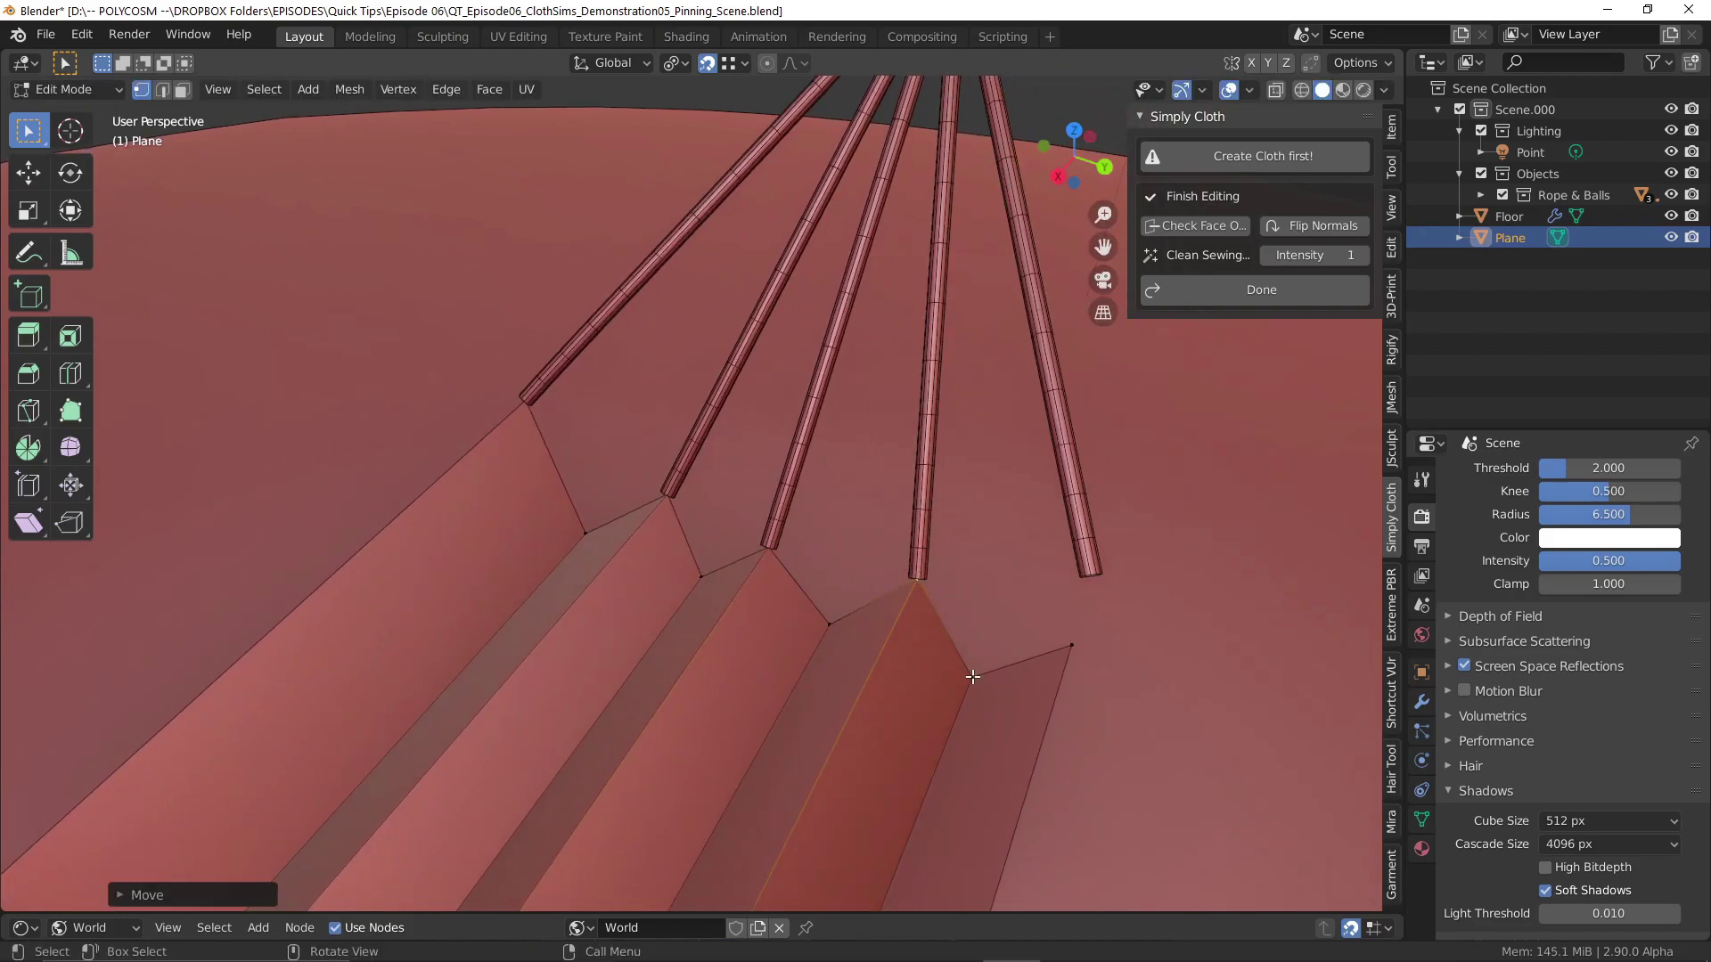
{"action": "left_click", "coordinate": [1074, 648]}
Snap the peak vertices at the strip's opposite end to the rope ends there.
{"action": "left_click", "coordinate": [667, 435]}
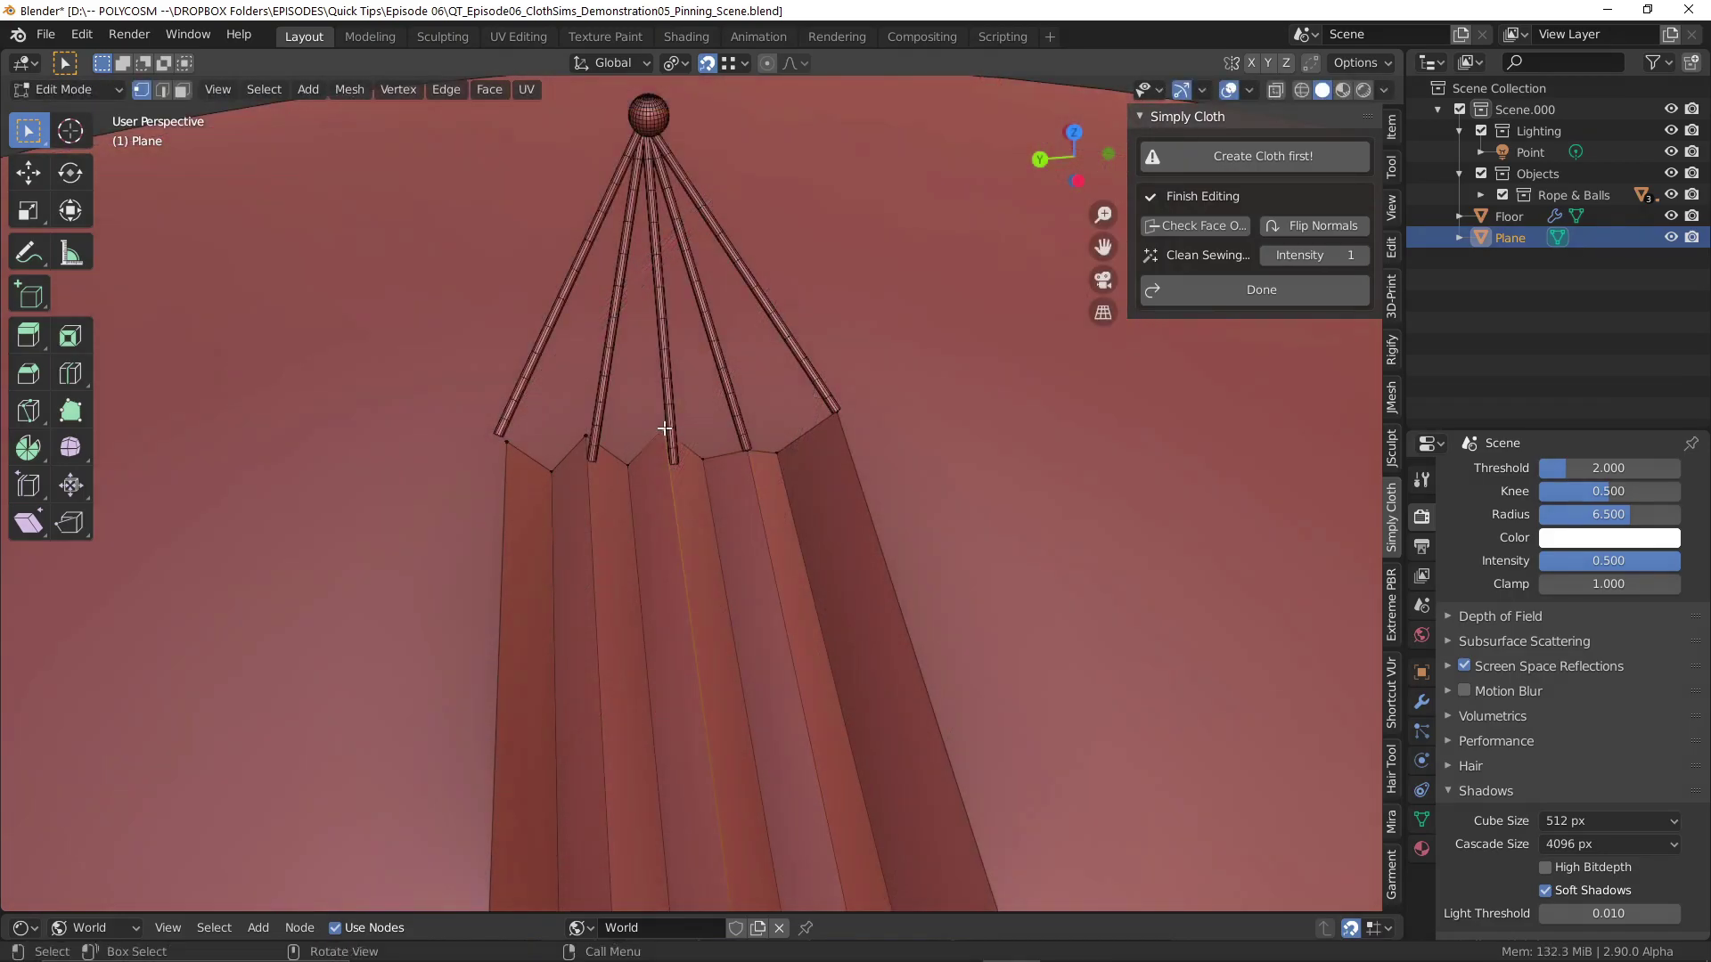
{"action": "key", "text": "g"}
{"action": "left_click", "coordinate": [679, 458]}
{"action": "left_click", "coordinate": [586, 436]}
{"action": "key", "text": "g"}
{"action": "left_click", "coordinate": [591, 459]}
Leave mesh editing and turn the pleated strip into a Simply Cloth object.
{"action": "middle_click_drag", "start_coordinate": [882, 570], "coordinate": [907, 434]}
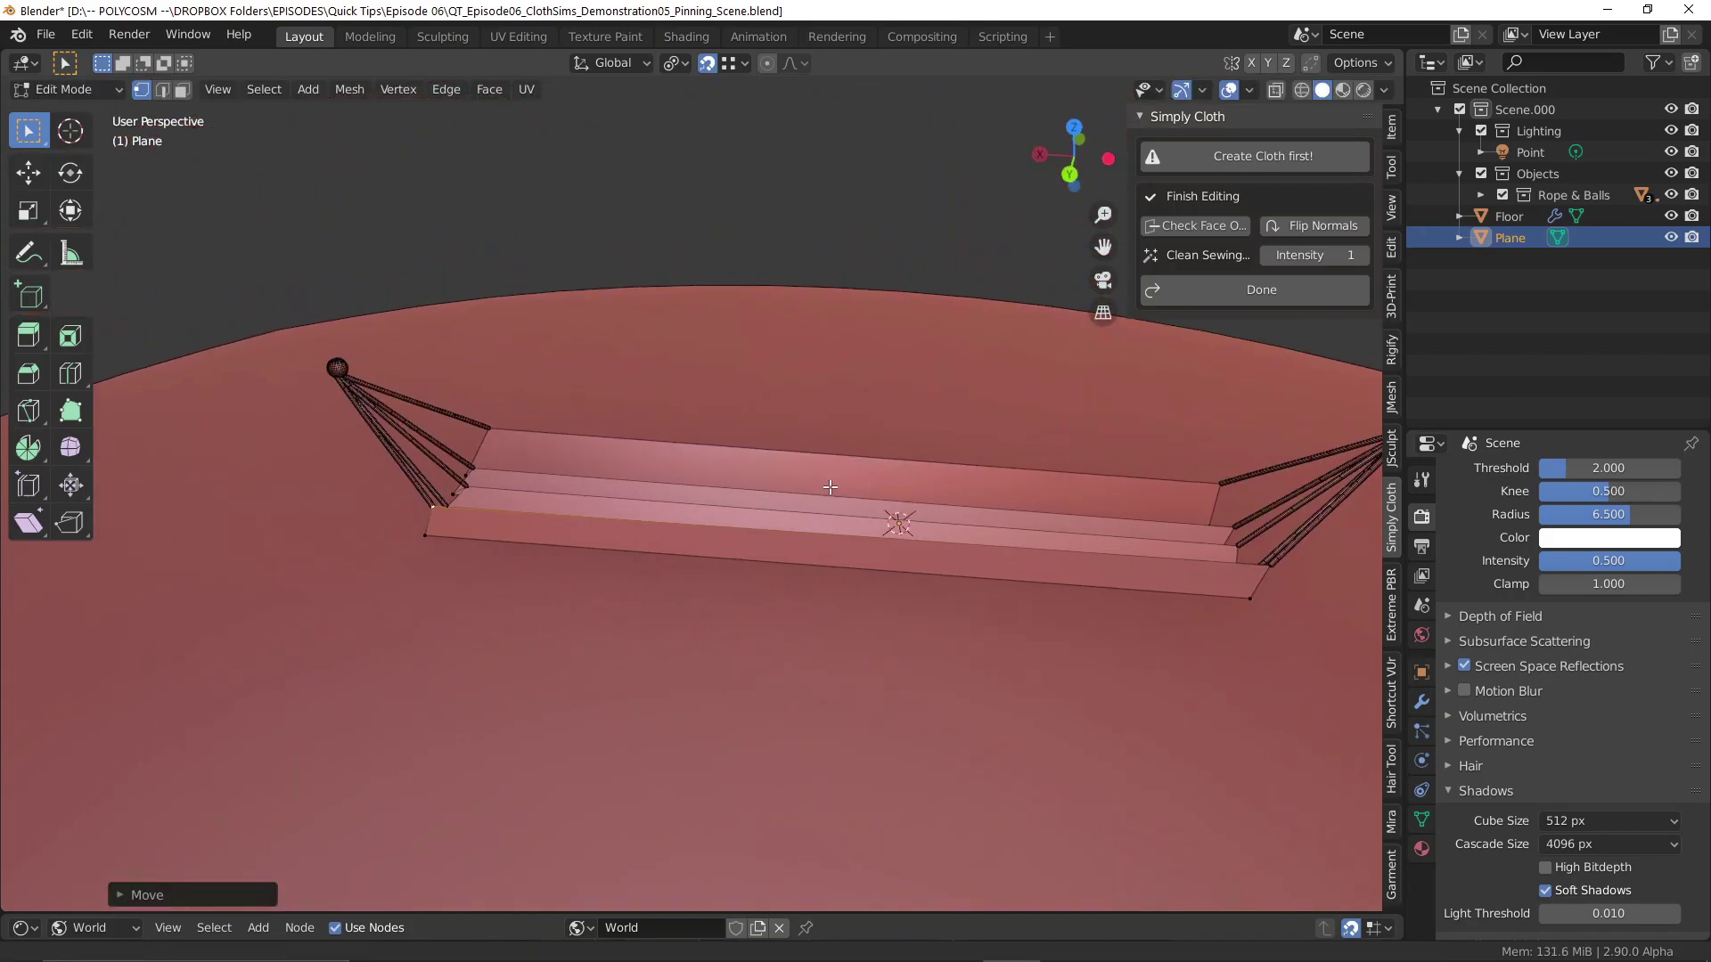
{"action": "key", "text": "Tab"}
{"action": "left_click", "coordinate": [1228, 170]}
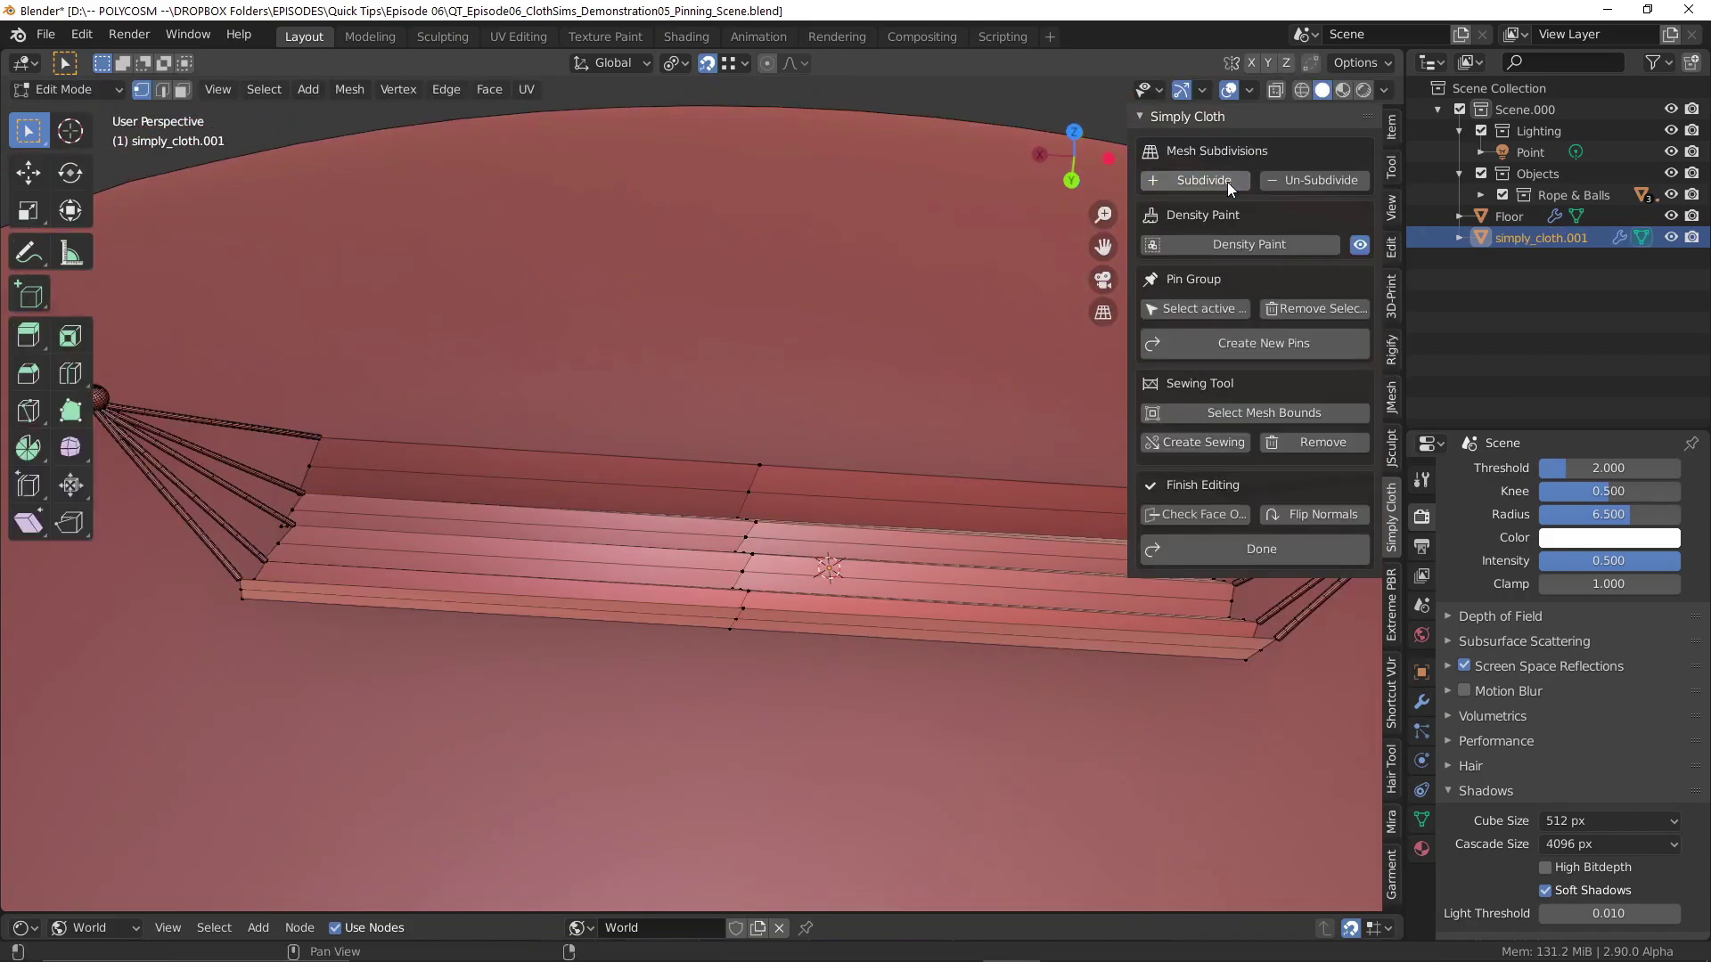
Try subdividing and un-subdividing the cloth mesh.
{"action": "left_click", "coordinate": [1227, 182]}
{"action": "left_click", "coordinate": [1280, 184]}
{"action": "left_click", "coordinate": [1281, 184]}
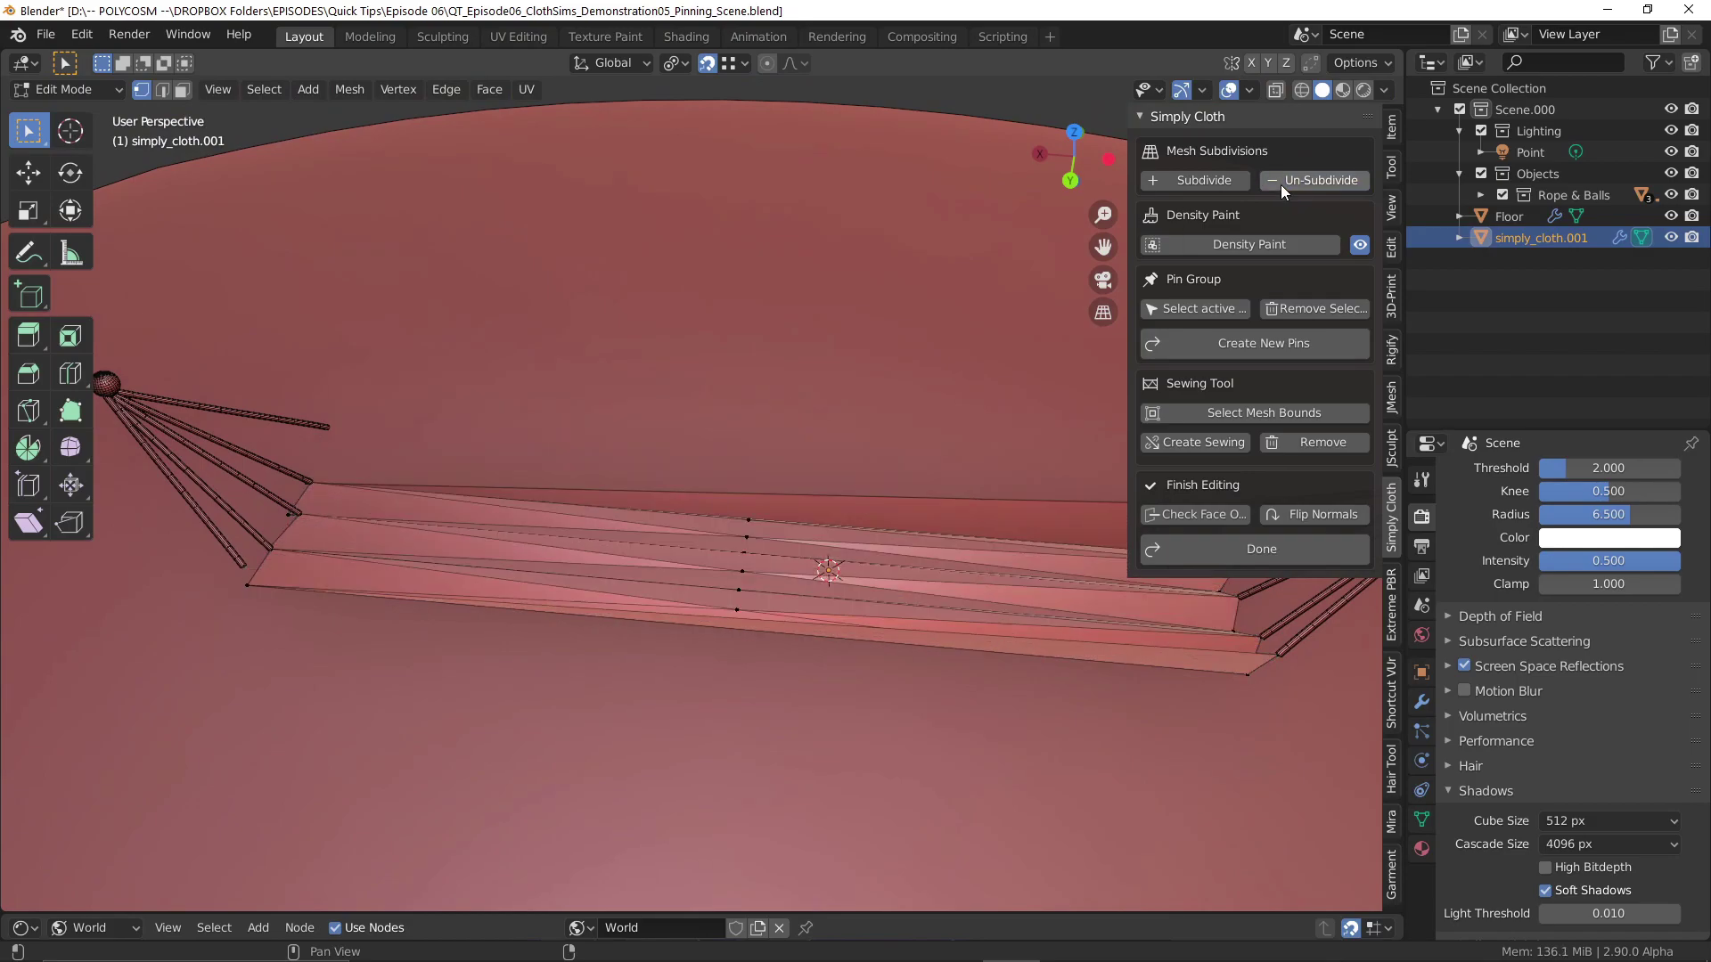
{"action": "left_click", "coordinate": [1280, 185]}
Add loop cuts across the length of the cloth, subdivide it into a dense grid, and leave mesh editing.
{"action": "left_click", "coordinate": [1194, 180]}
{"action": "left_click", "coordinate": [70, 374]}
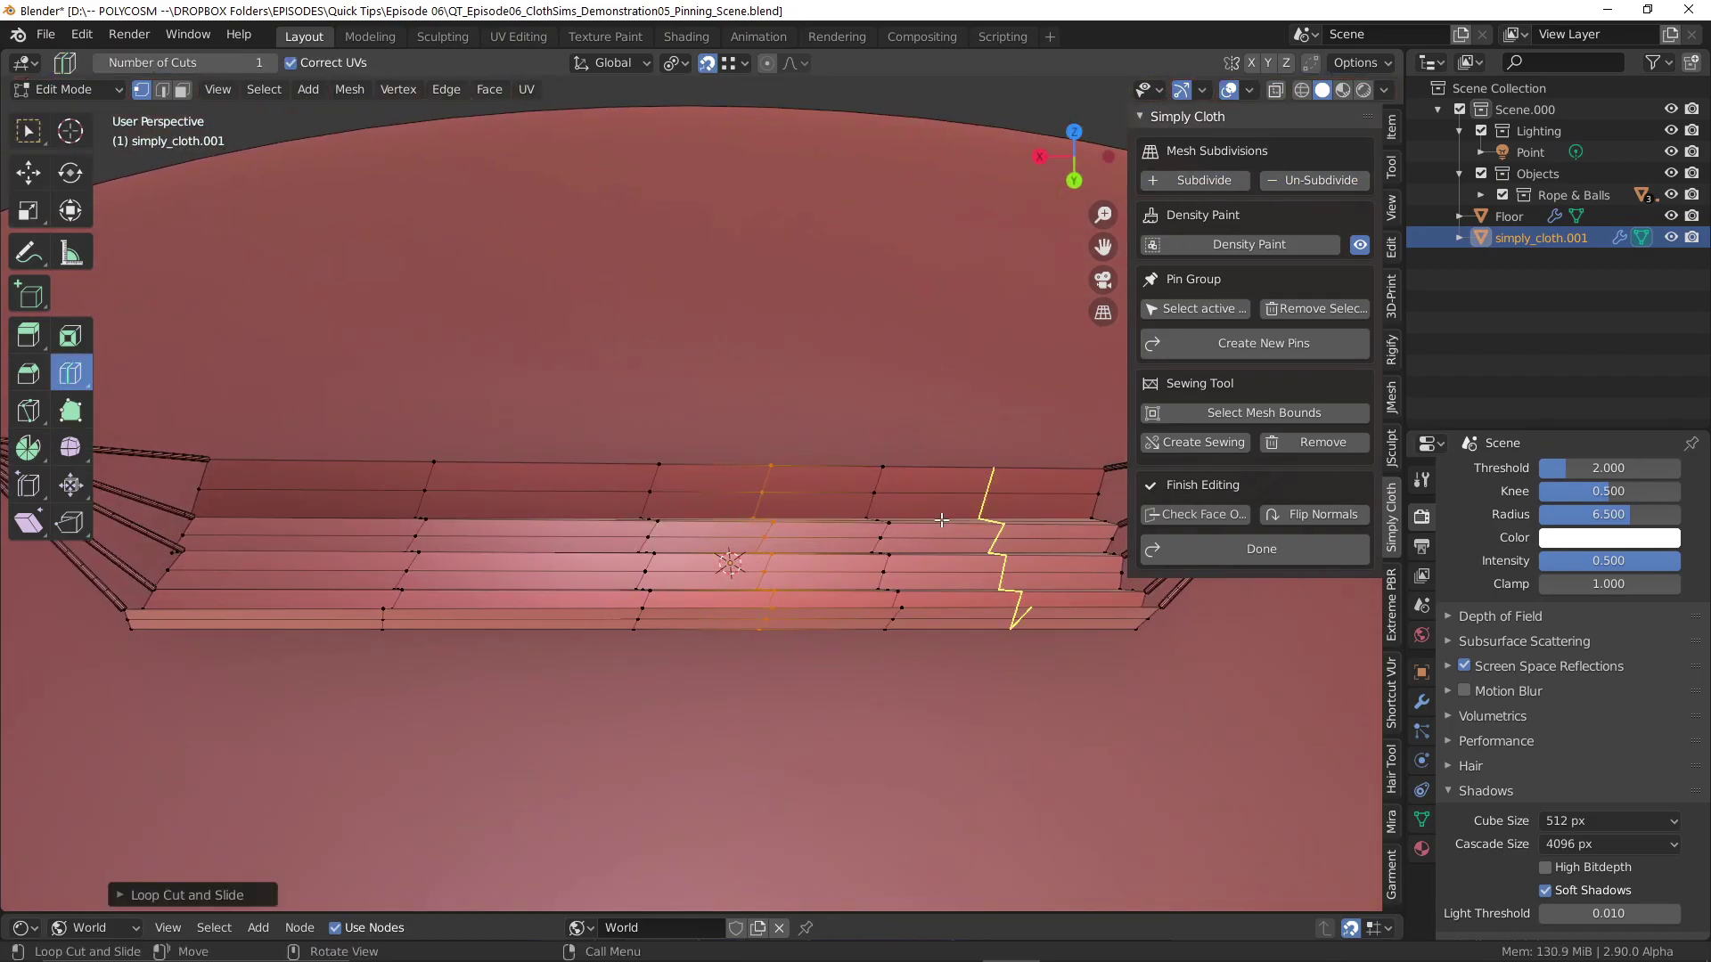
{"action": "left_click", "coordinate": [942, 521]}
{"action": "left_click", "coordinate": [546, 520]}
{"action": "left_click", "coordinate": [322, 521]}
{"action": "left_click", "coordinate": [378, 520]}
{"action": "left_click", "coordinate": [715, 520]}
{"action": "middle_click_drag", "start_coordinate": [980, 522], "coordinate": [996, 526]}
{"action": "left_click", "coordinate": [909, 524]}
{"action": "left_click", "coordinate": [793, 526]}
{"action": "left_click", "coordinate": [499, 521]}
{"action": "left_click", "coordinate": [323, 521]}
{"action": "left_click", "coordinate": [1195, 180]}
{"action": "key", "text": "Tab"}
{"action": "middle_click_drag", "start_coordinate": [1039, 405], "coordinate": [974, 461]}
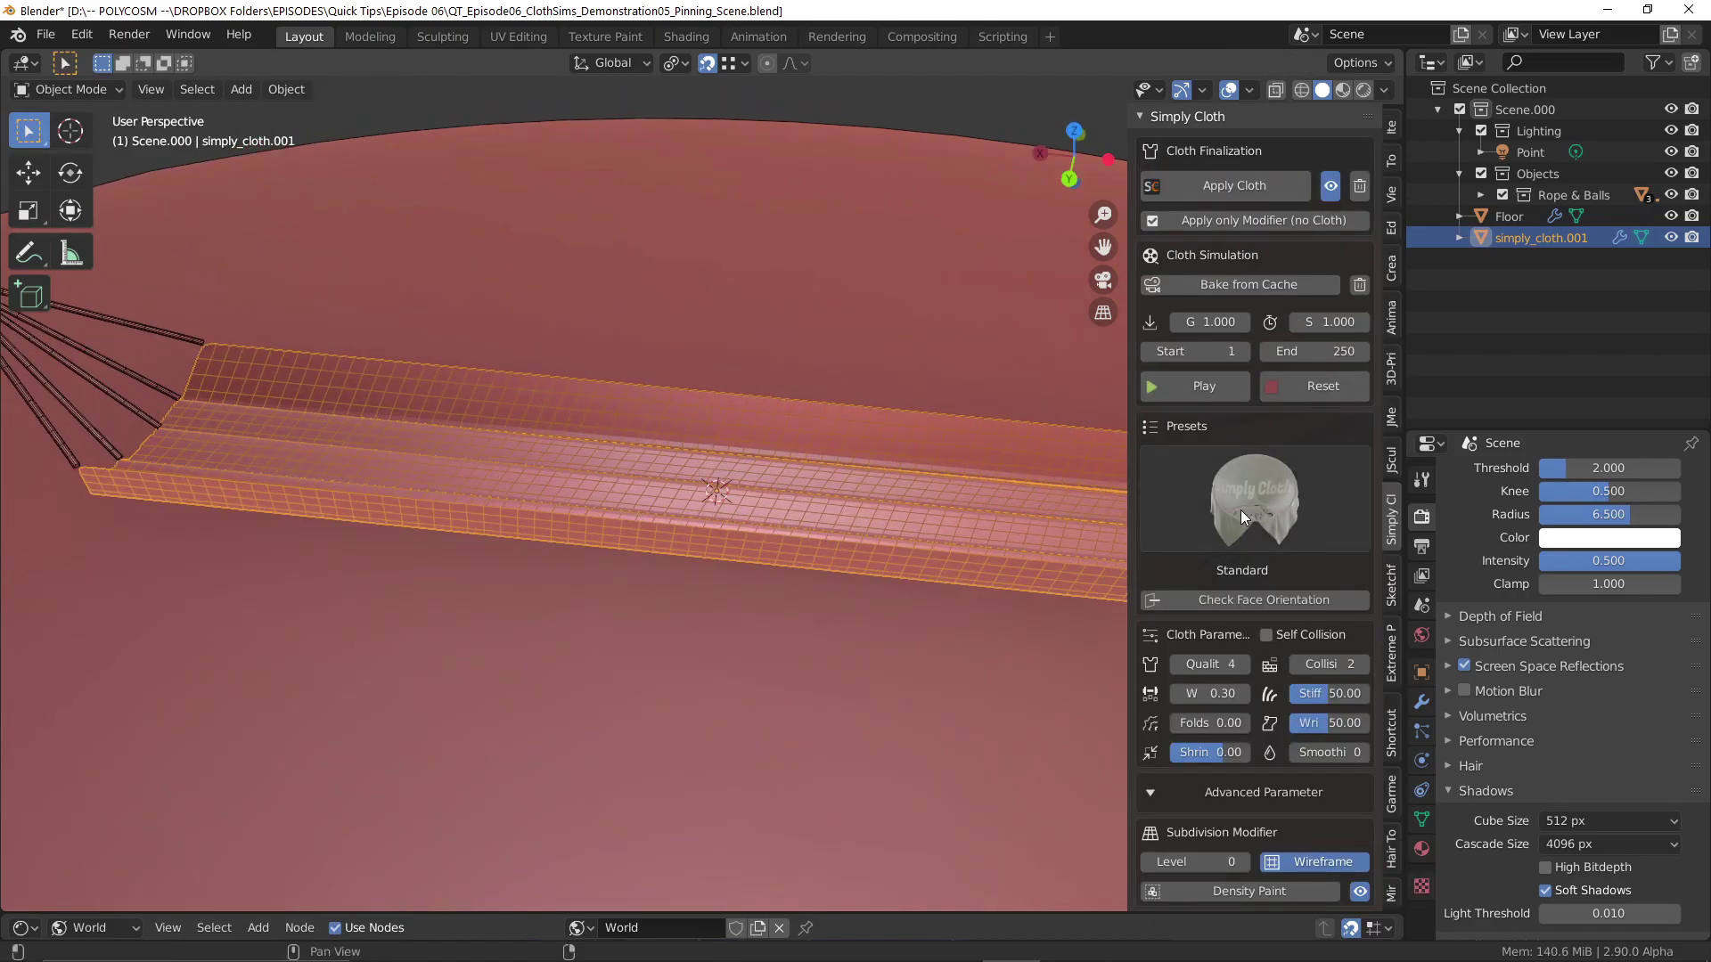
Select the vertices where the cloth meets the ropes at both ends, create new pins from them, and finish editing.
{"action": "key", "text": "Tab"}
{"action": "key", "text": "alt+z"}
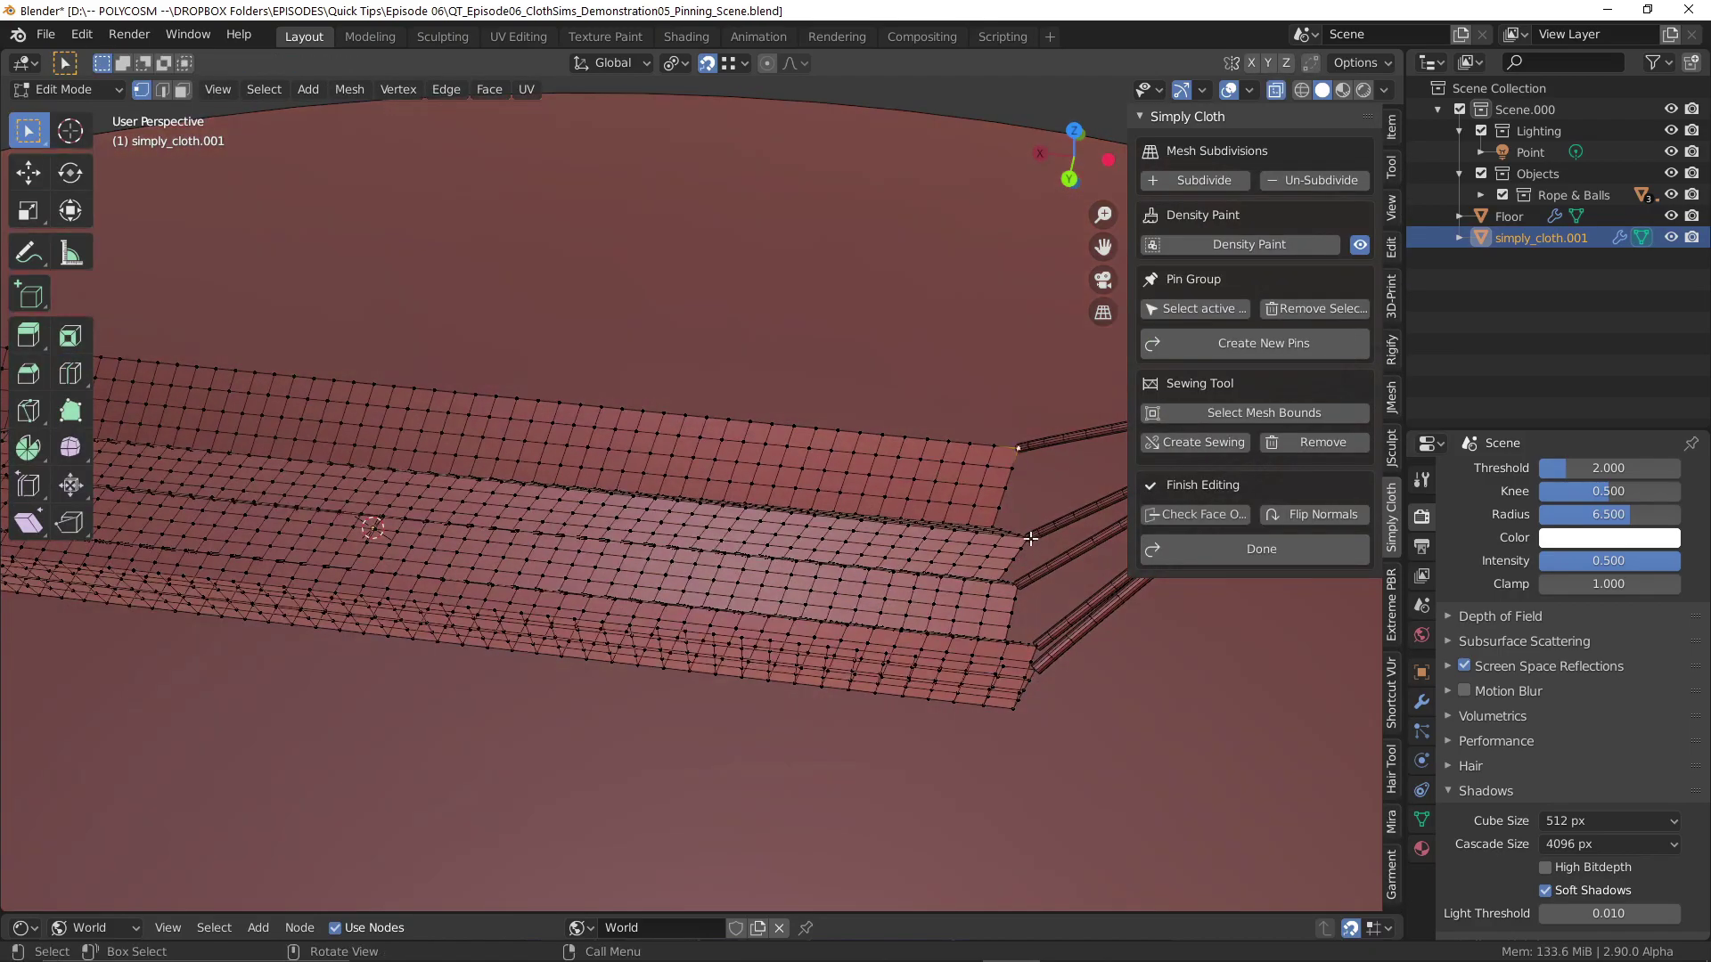
{"action": "middle_click_drag", "start_coordinate": [1045, 649], "coordinate": [172, 504]}
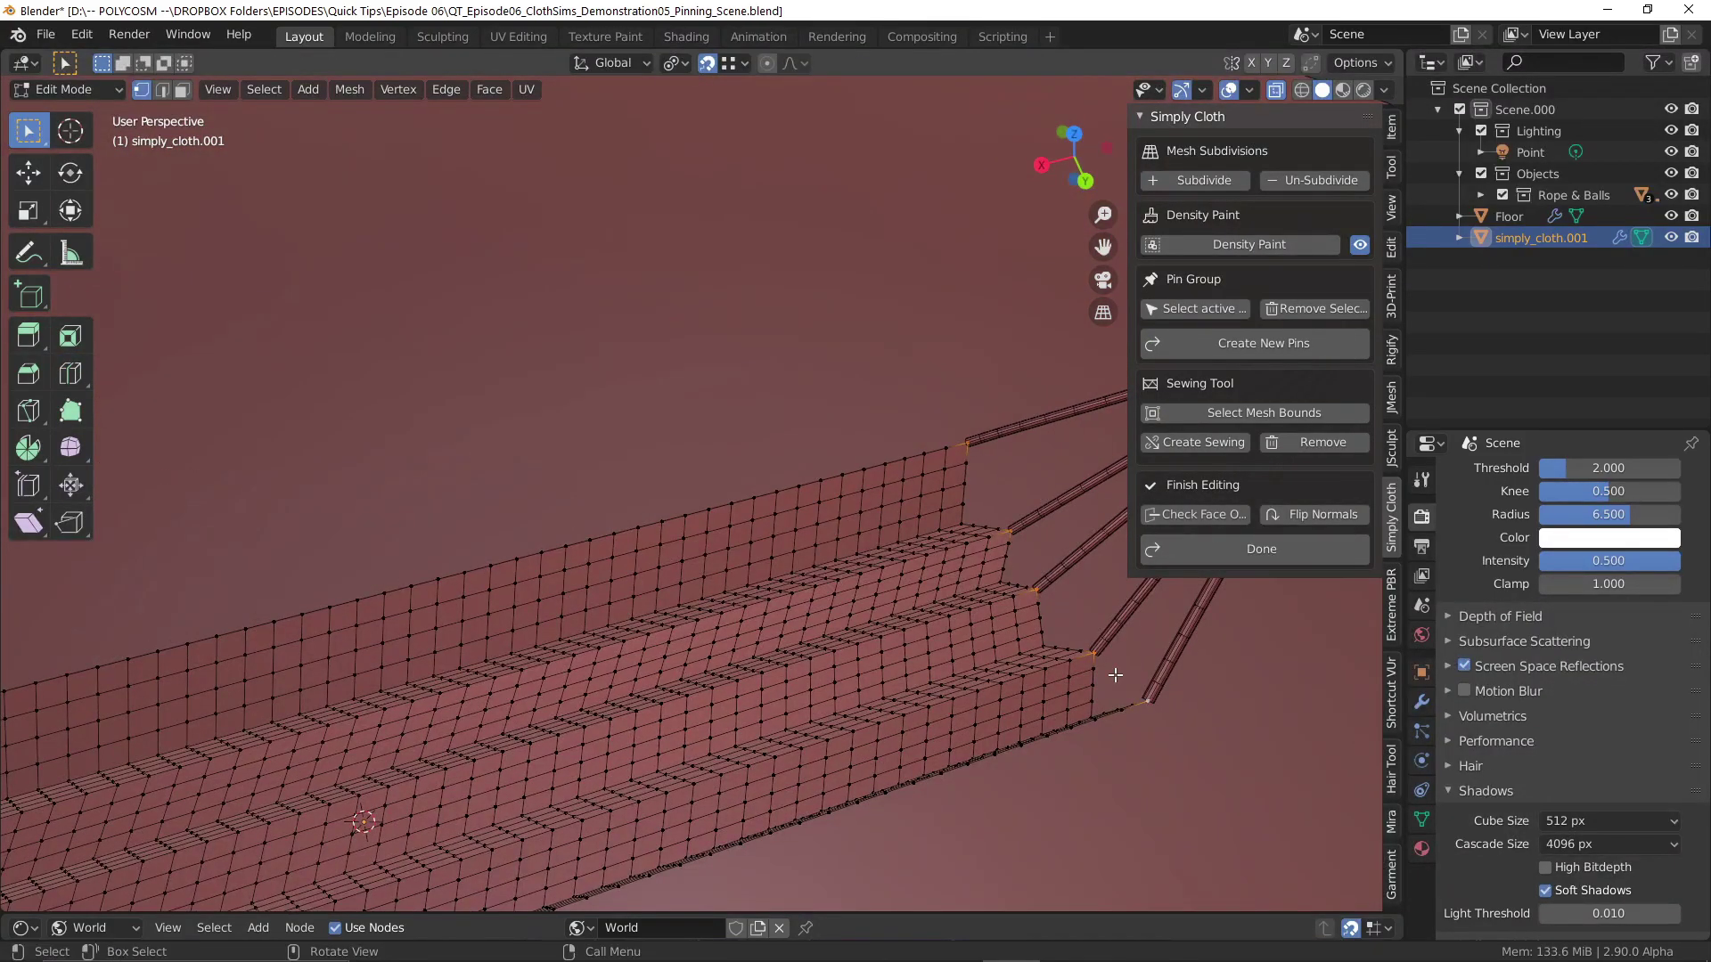
{"action": "scroll", "coordinate": [1115, 672], "scroll_direction": "down", "scroll_amount": 3}
{"action": "scroll", "coordinate": [172, 504], "scroll_direction": "up", "scroll_amount": 5}
{"action": "middle_click_drag", "start_coordinate": [172, 504], "coordinate": [463, 570], "text": "shift"}
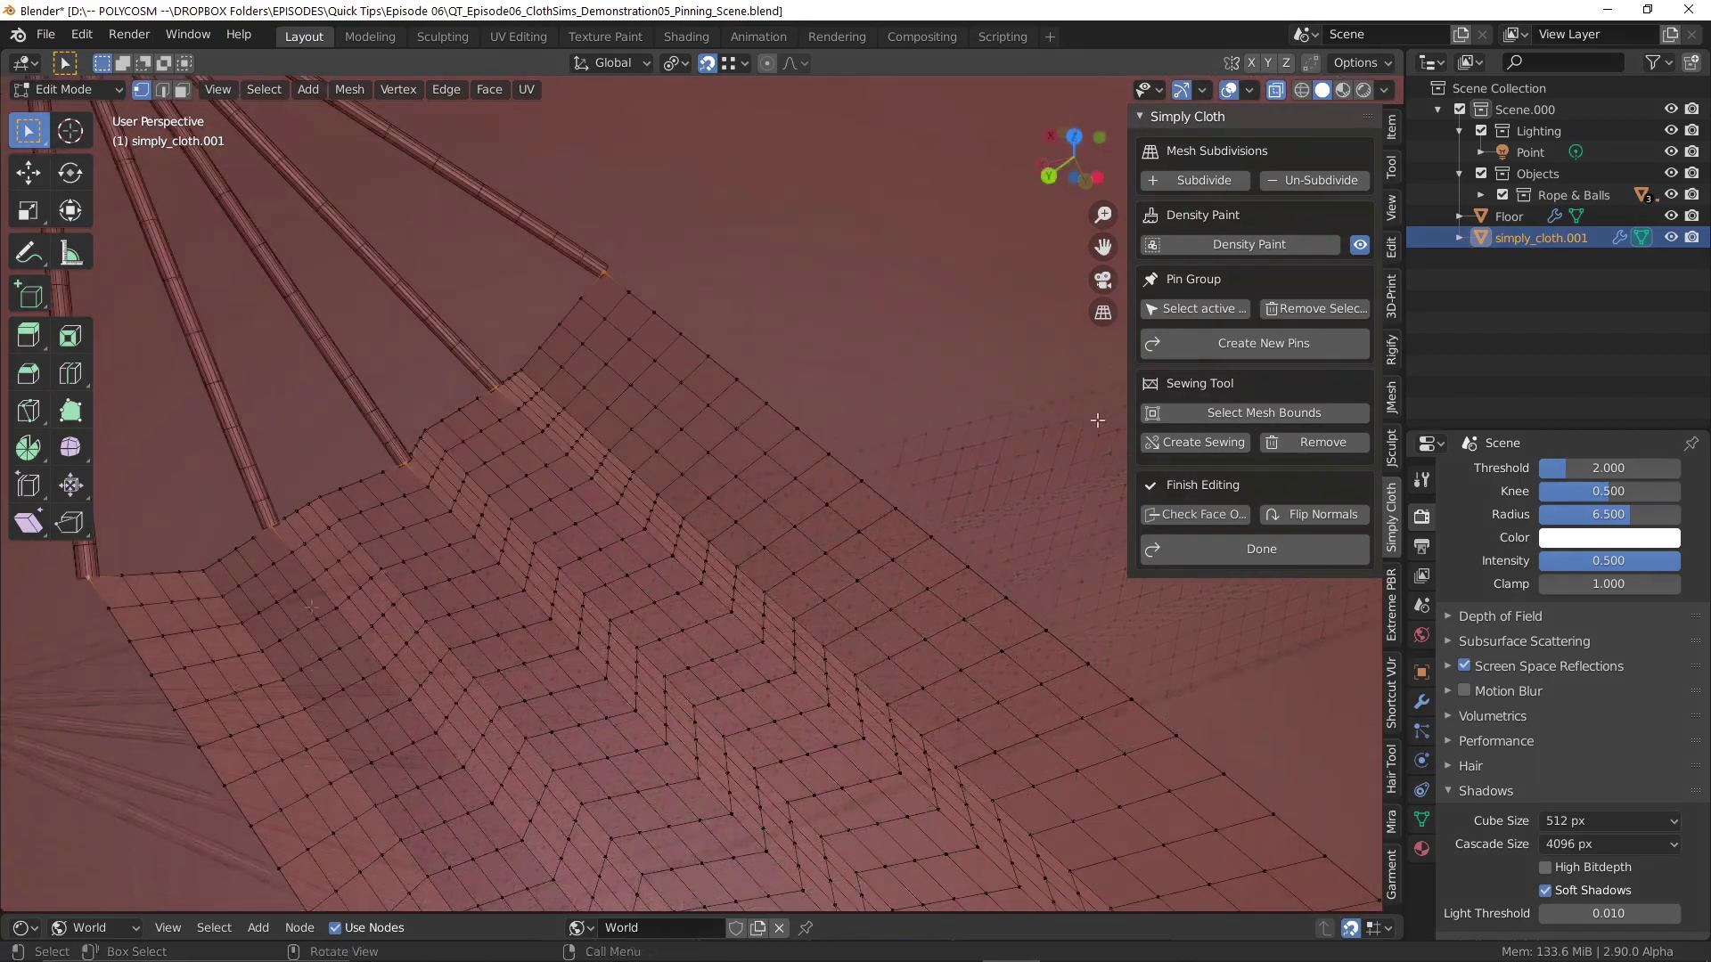
{"action": "left_click", "coordinate": [1239, 343]}
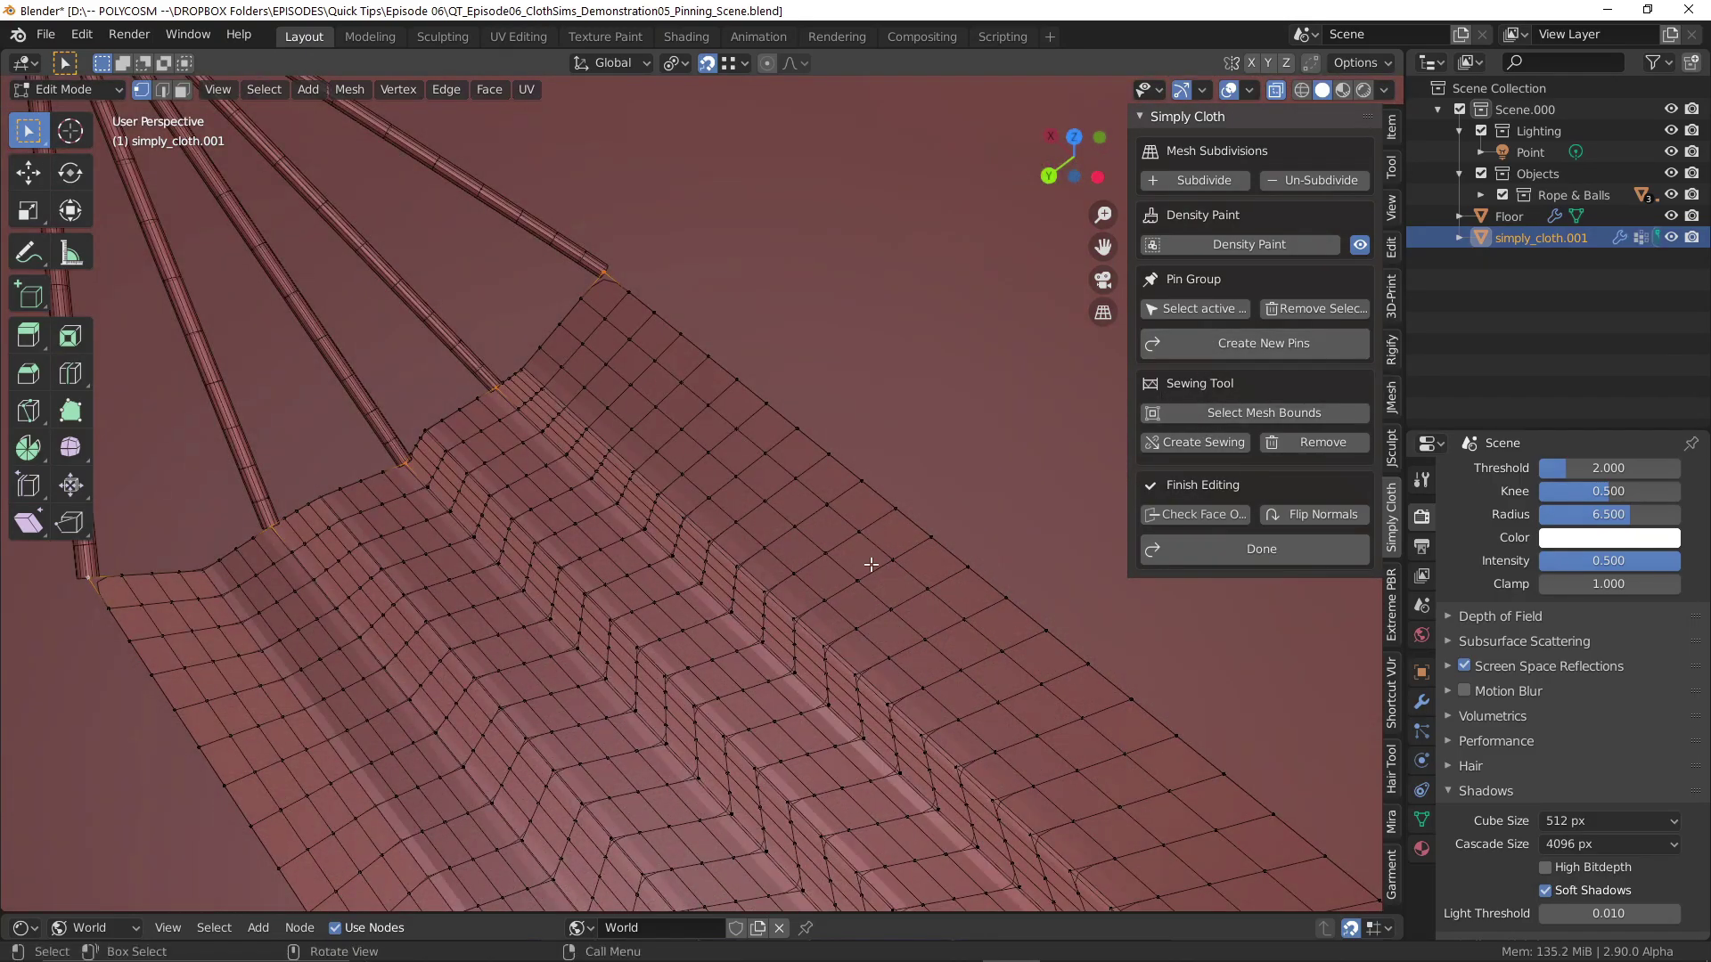
{"action": "left_click", "coordinate": [1205, 550]}
Apply the Rubber preset to the pinned cloth and play the simulation.
{"action": "scroll", "coordinate": [940, 645], "scroll_direction": "down", "scroll_amount": 3}
{"action": "middle_click_drag", "start_coordinate": [939, 645], "coordinate": [784, 445]}
{"action": "scroll", "coordinate": [1248, 442], "scroll_direction": "down", "scroll_amount": 1}
{"action": "middle_click_drag", "start_coordinate": [861, 542], "coordinate": [810, 546]}
{"action": "left_click", "coordinate": [1264, 448]}
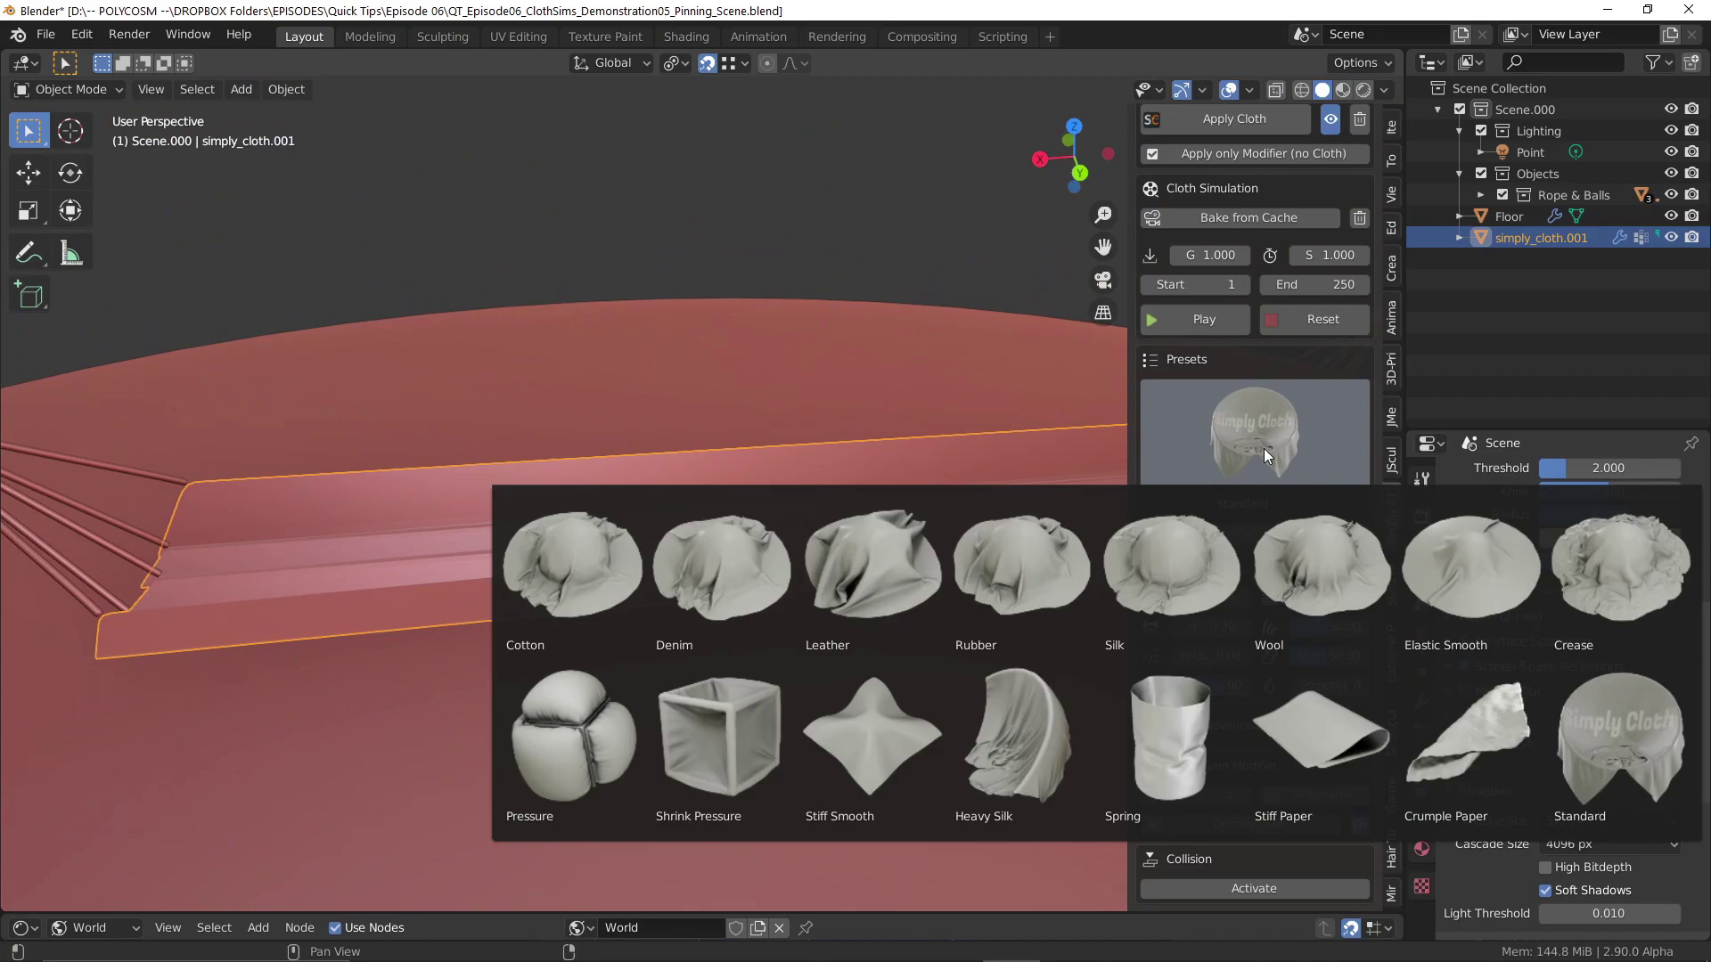
{"action": "left_click", "coordinate": [1028, 533]}
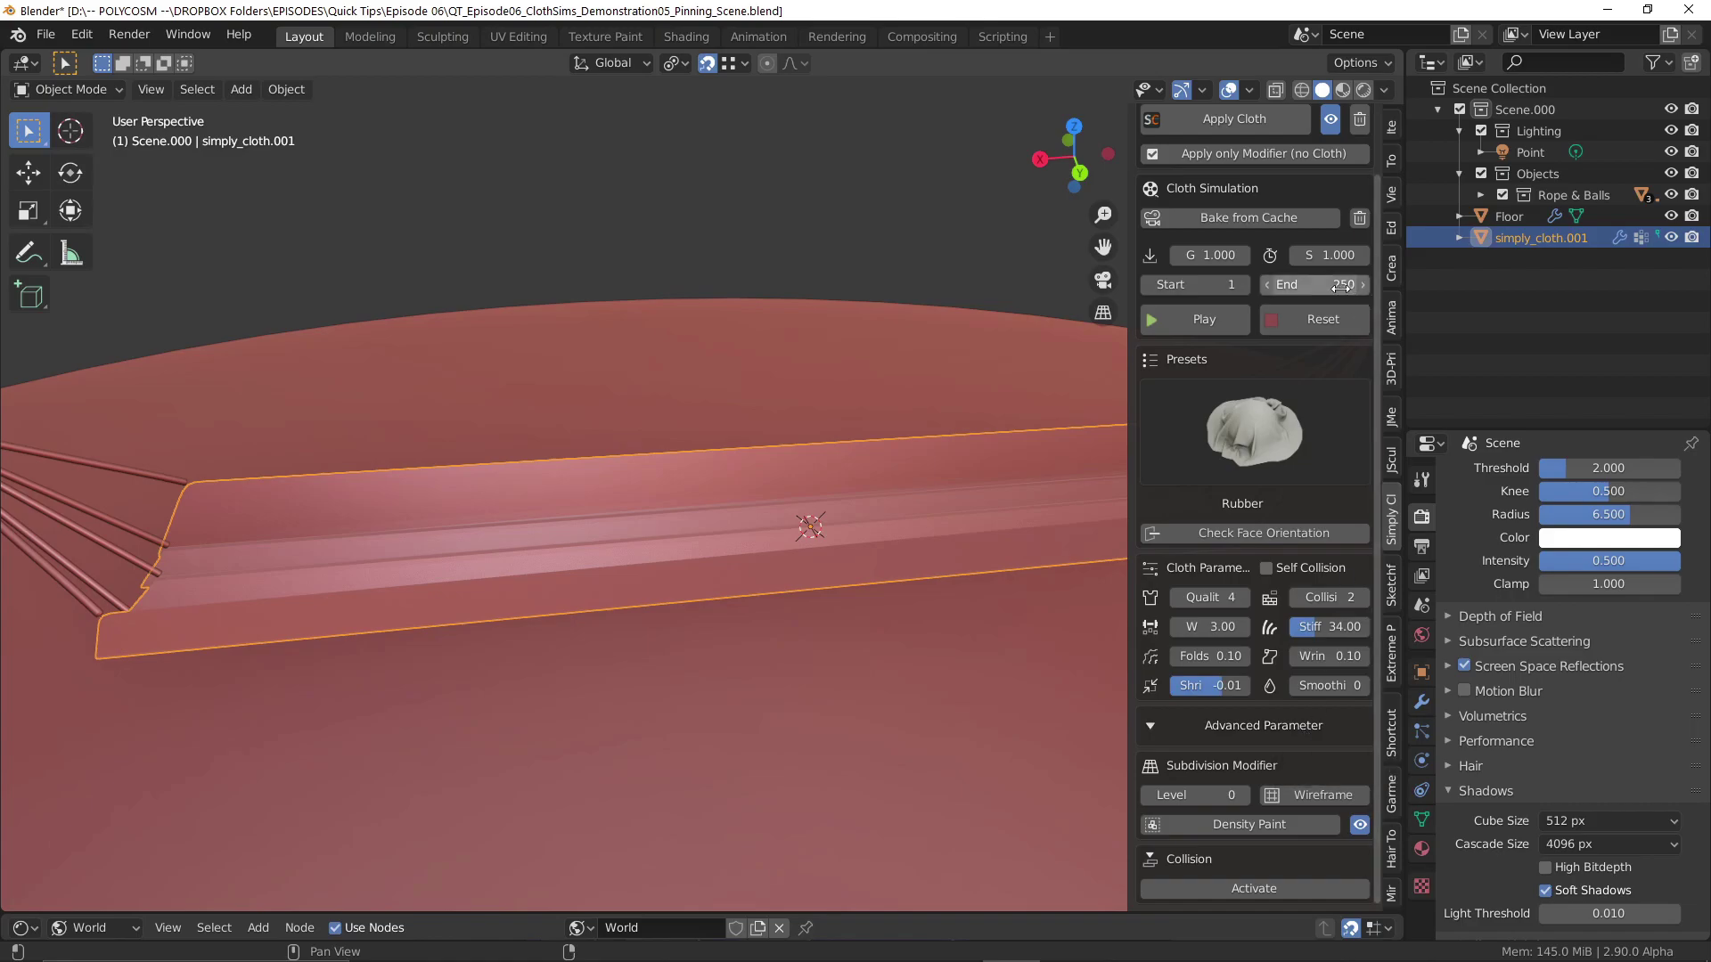
{"action": "left_click", "coordinate": [1212, 321]}
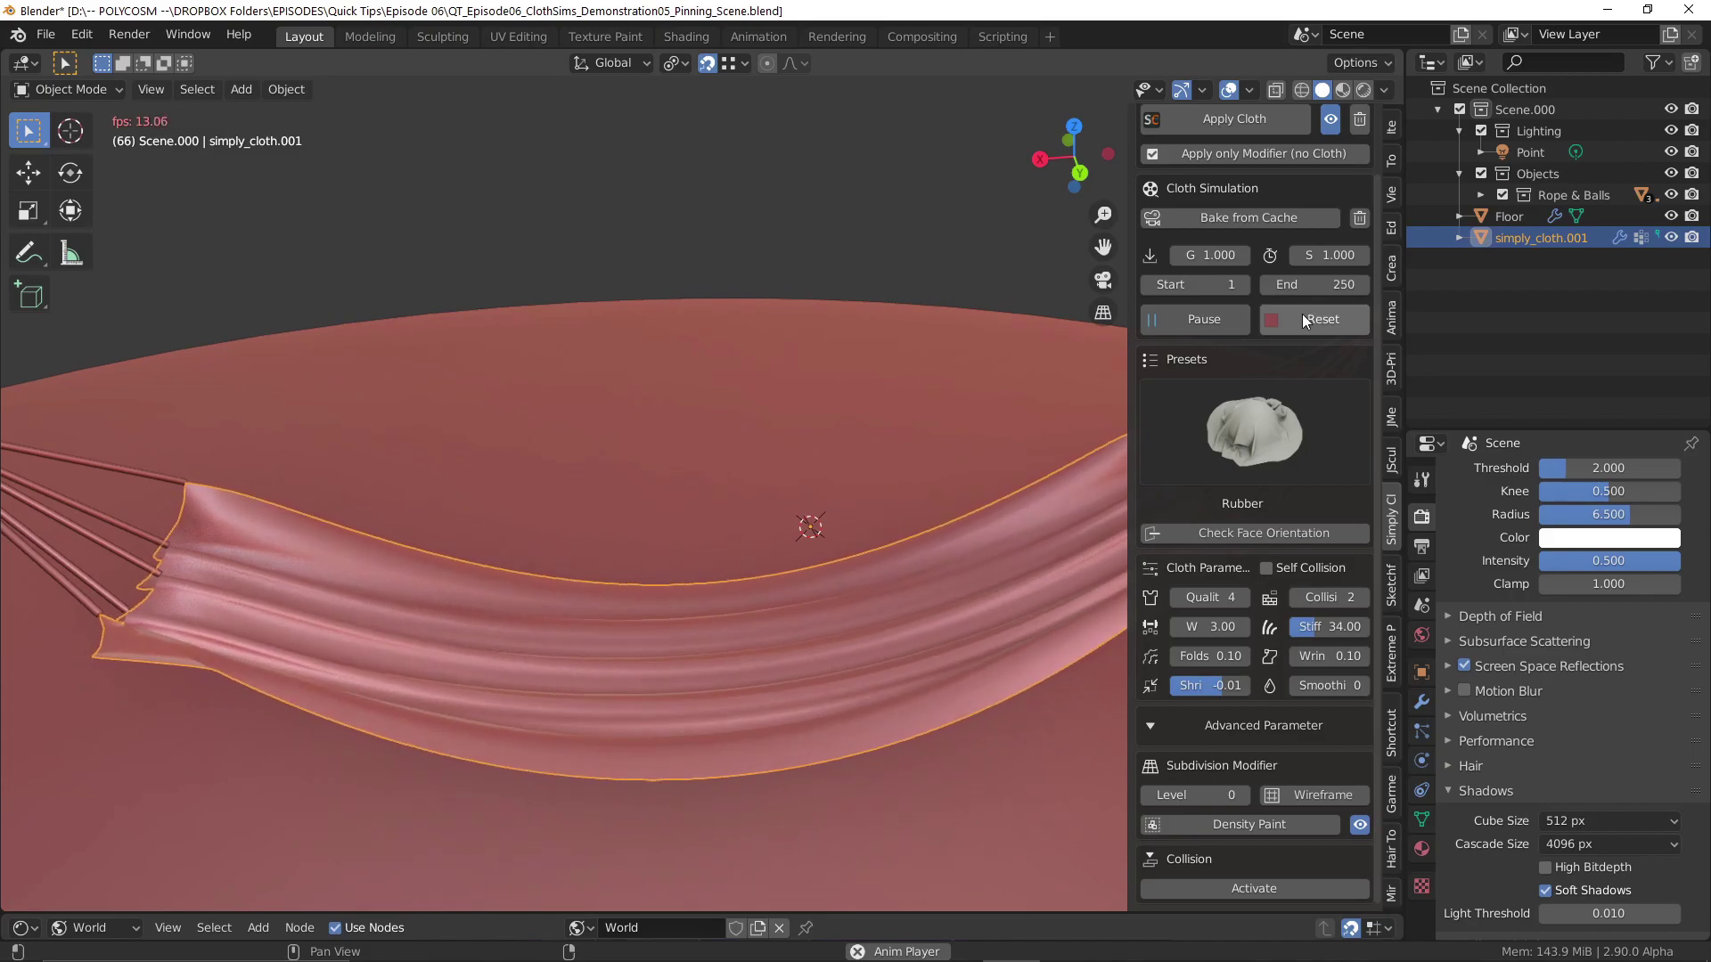
Reset the simulation, set stiffness to 100, shrinking to -0.05 and subdivision level to 1, and replay it to view the hammock.
{"action": "left_click", "coordinate": [1302, 313]}
{"action": "left_click", "coordinate": [1180, 397]}
{"action": "left_click", "coordinate": [1236, 323]}
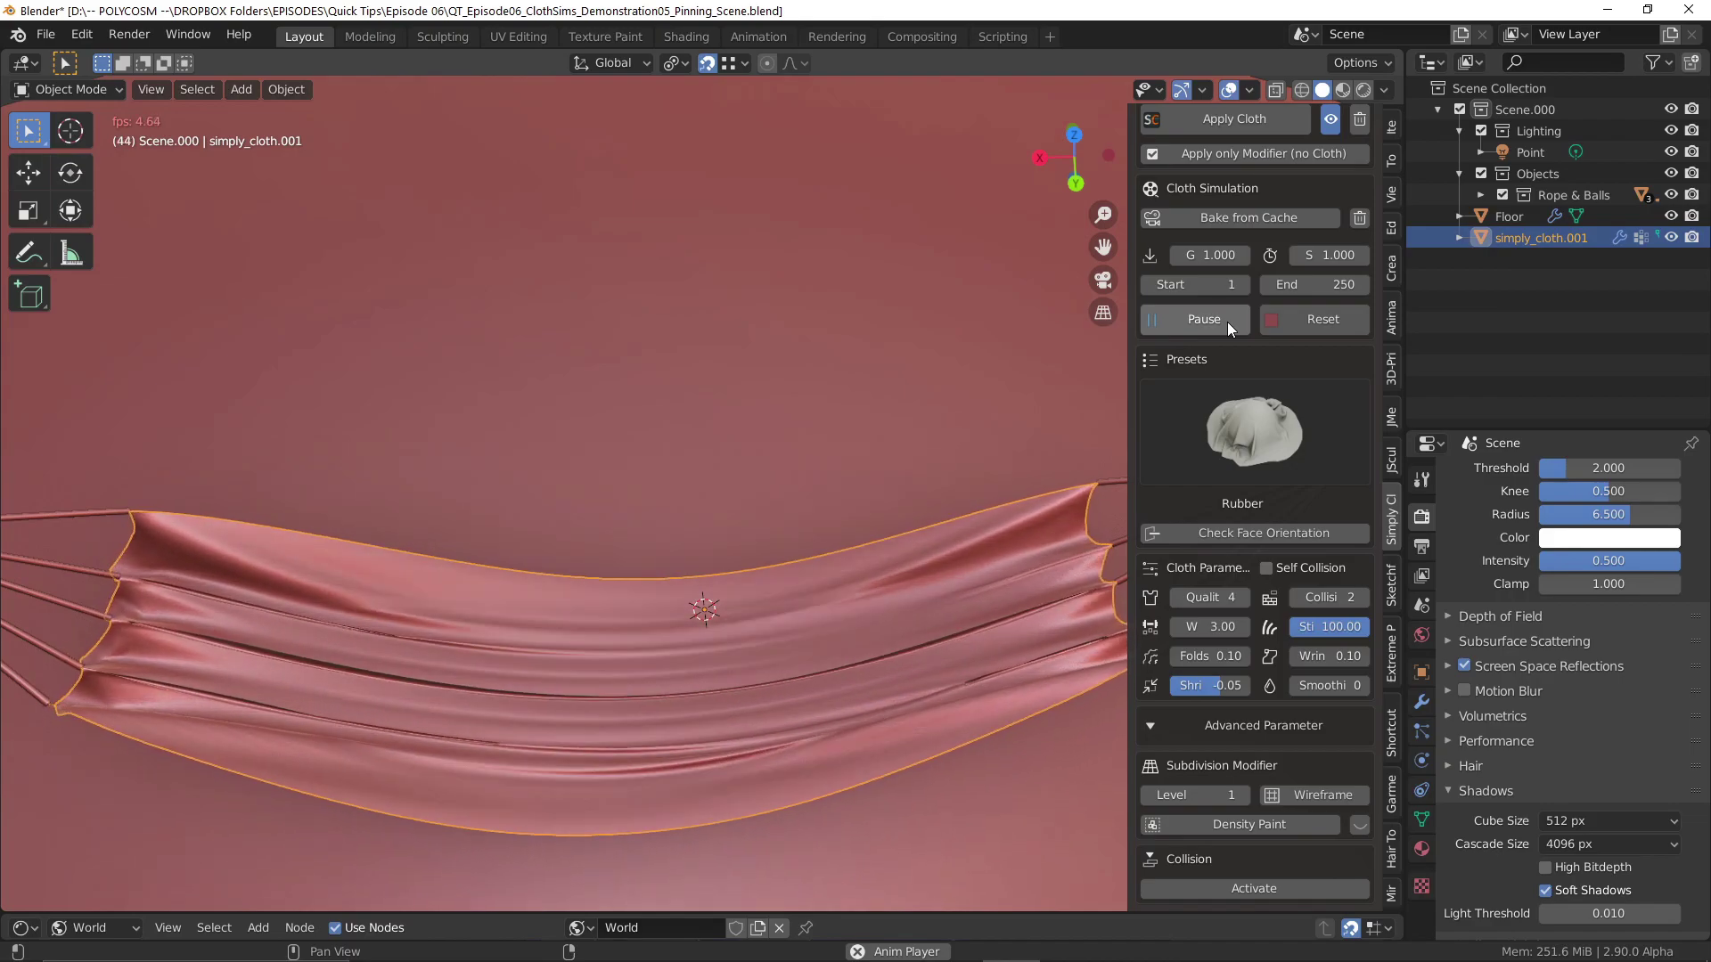
{"action": "scroll", "coordinate": [1010, 580], "scroll_direction": "down", "scroll_amount": 3}
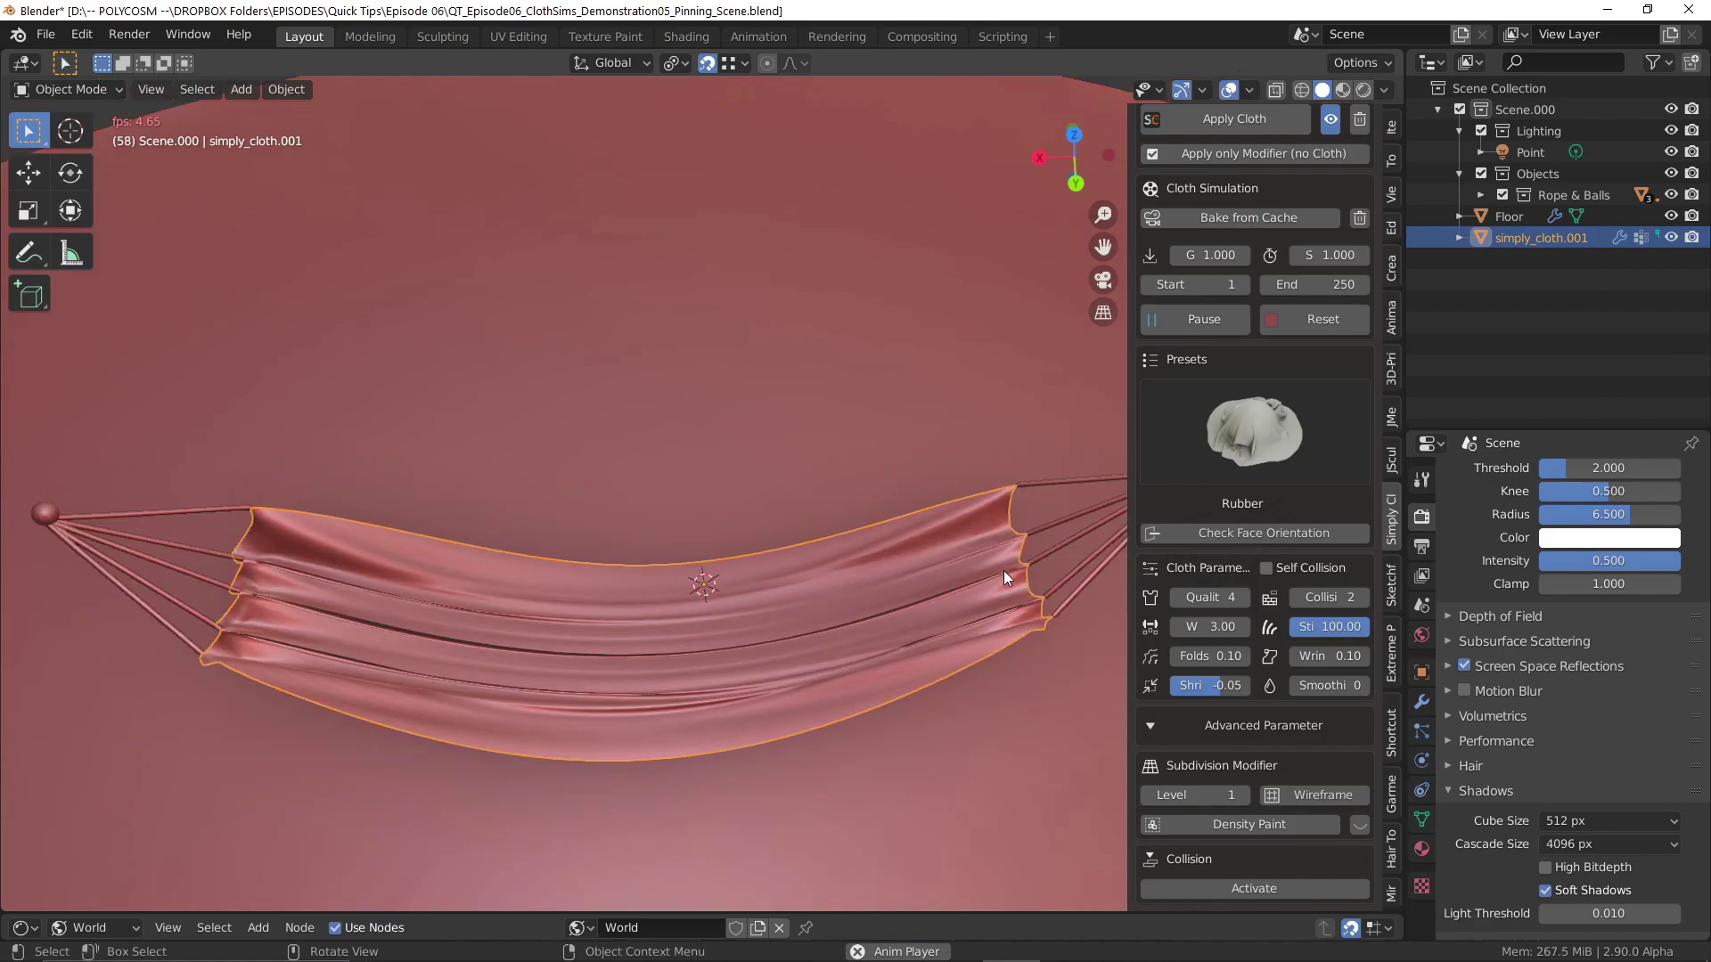
{"action": "middle_click_drag", "start_coordinate": [1002, 563], "coordinate": [992, 499]}
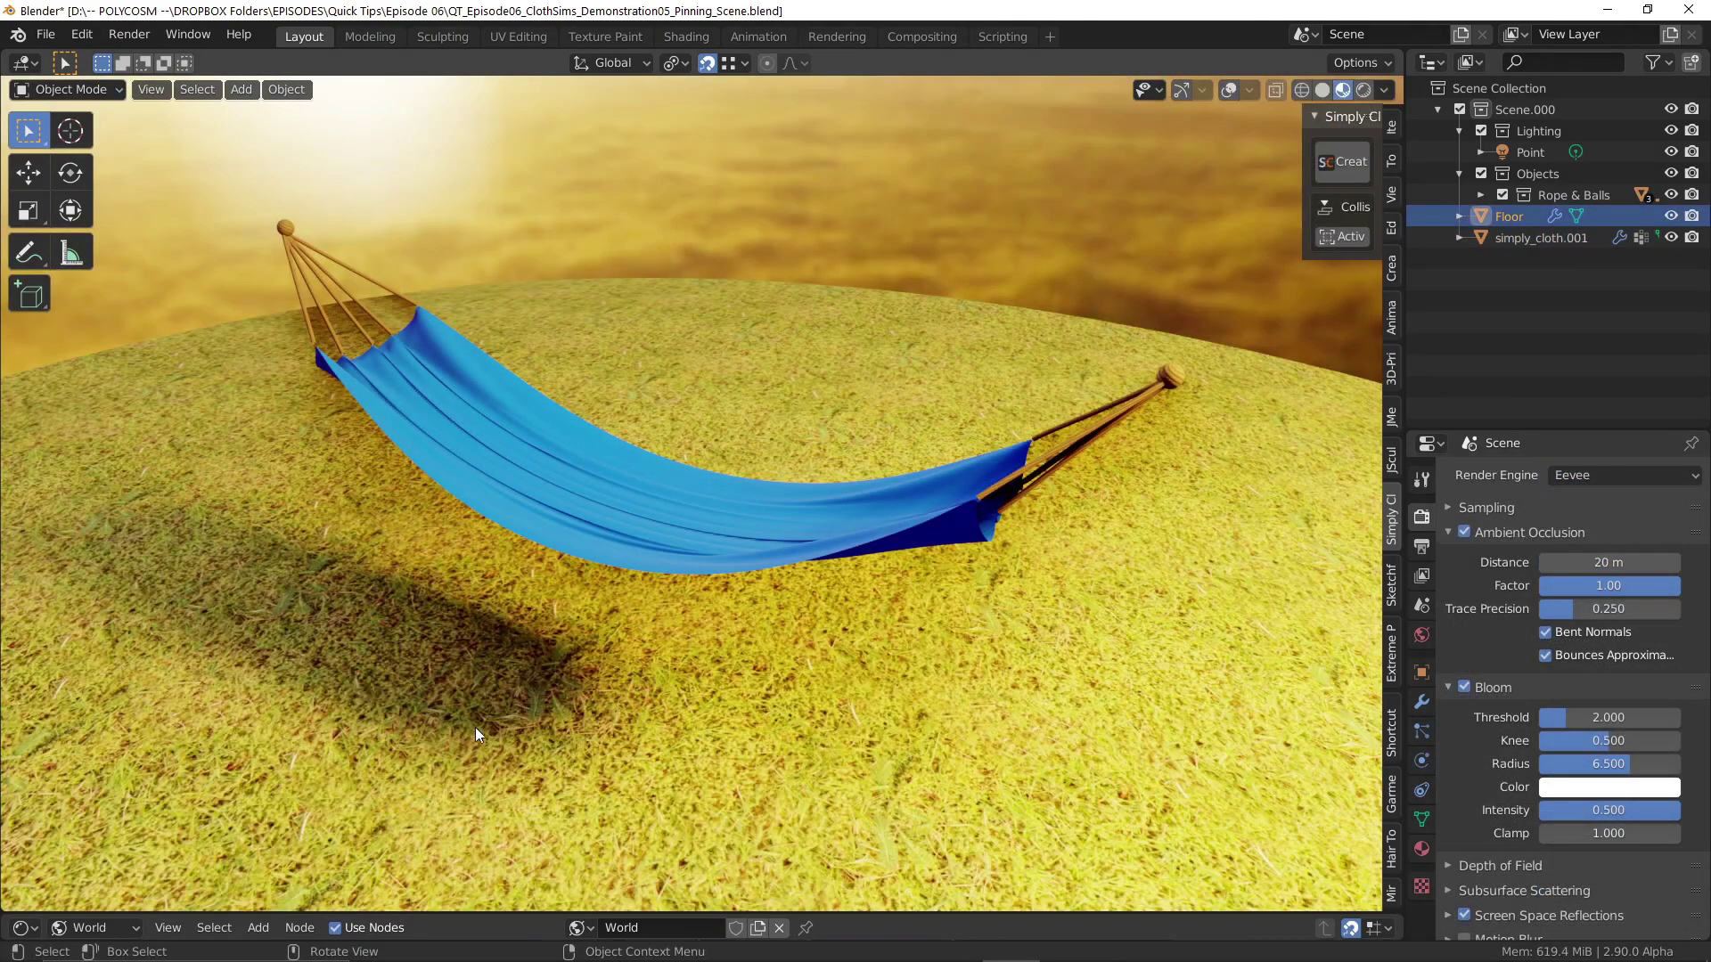